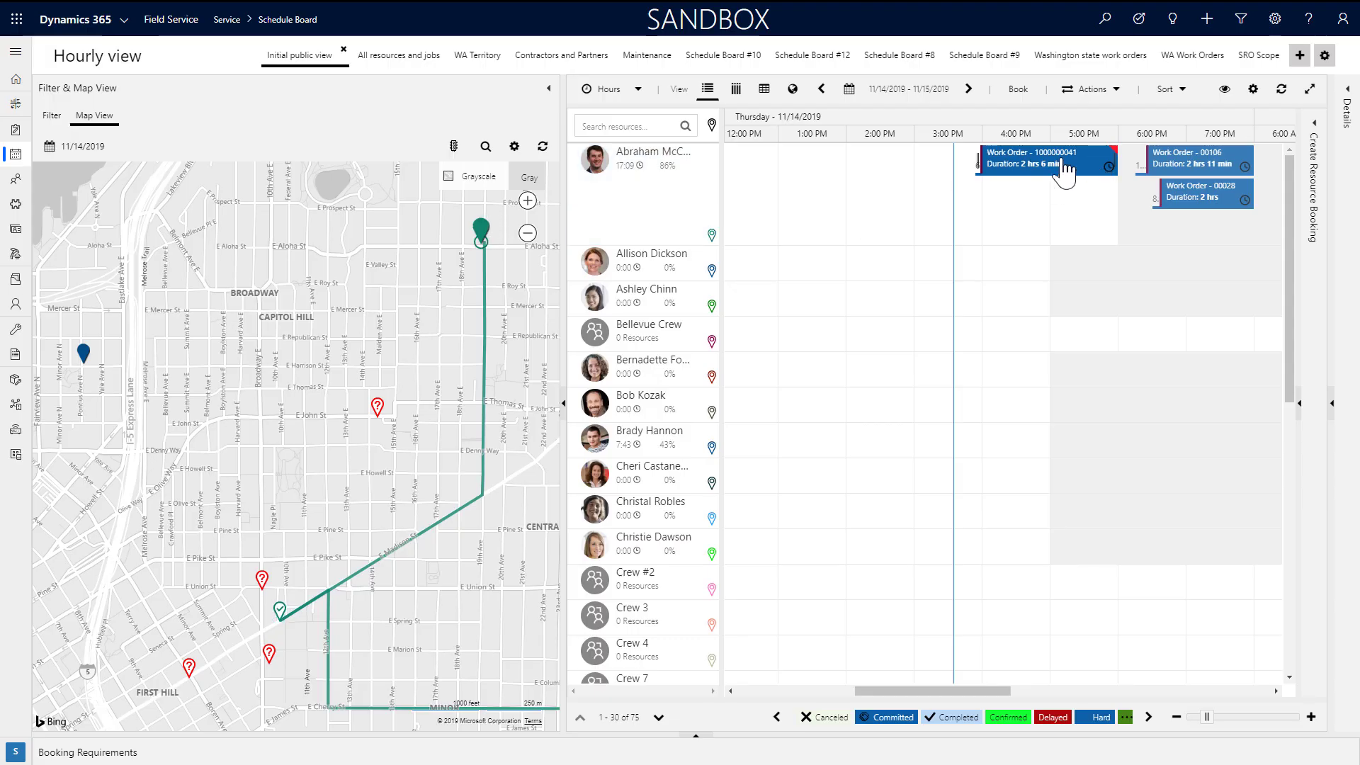
click(1064, 170)
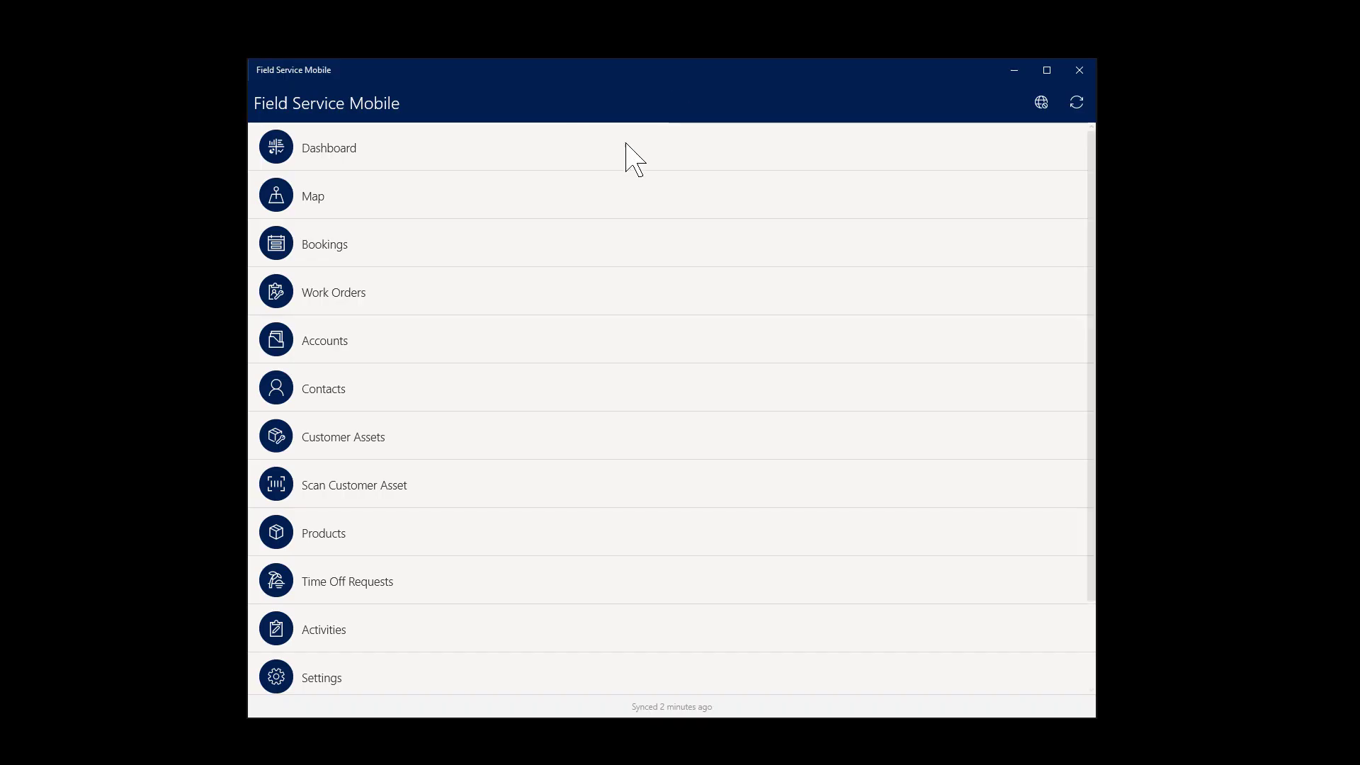
click(374, 249)
click(752, 222)
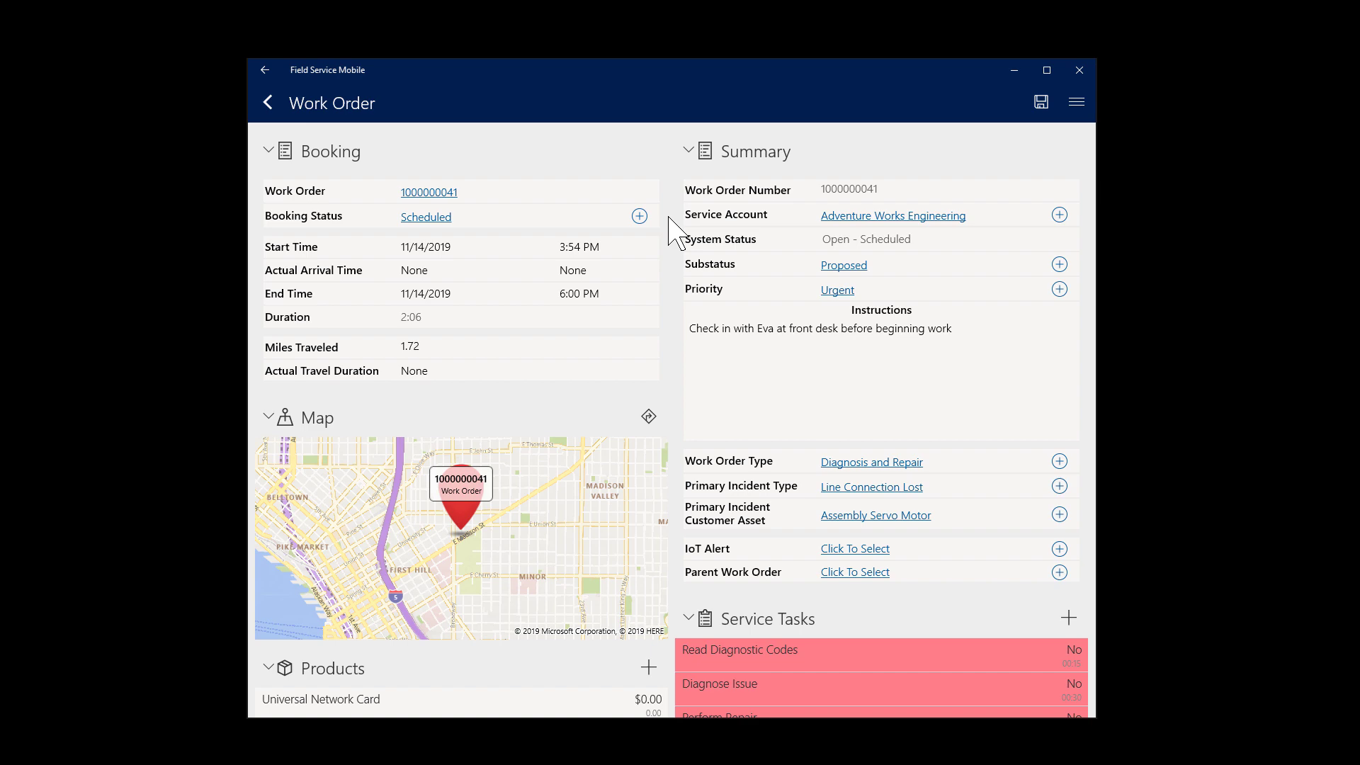
scroll(678, 233, down, 4)
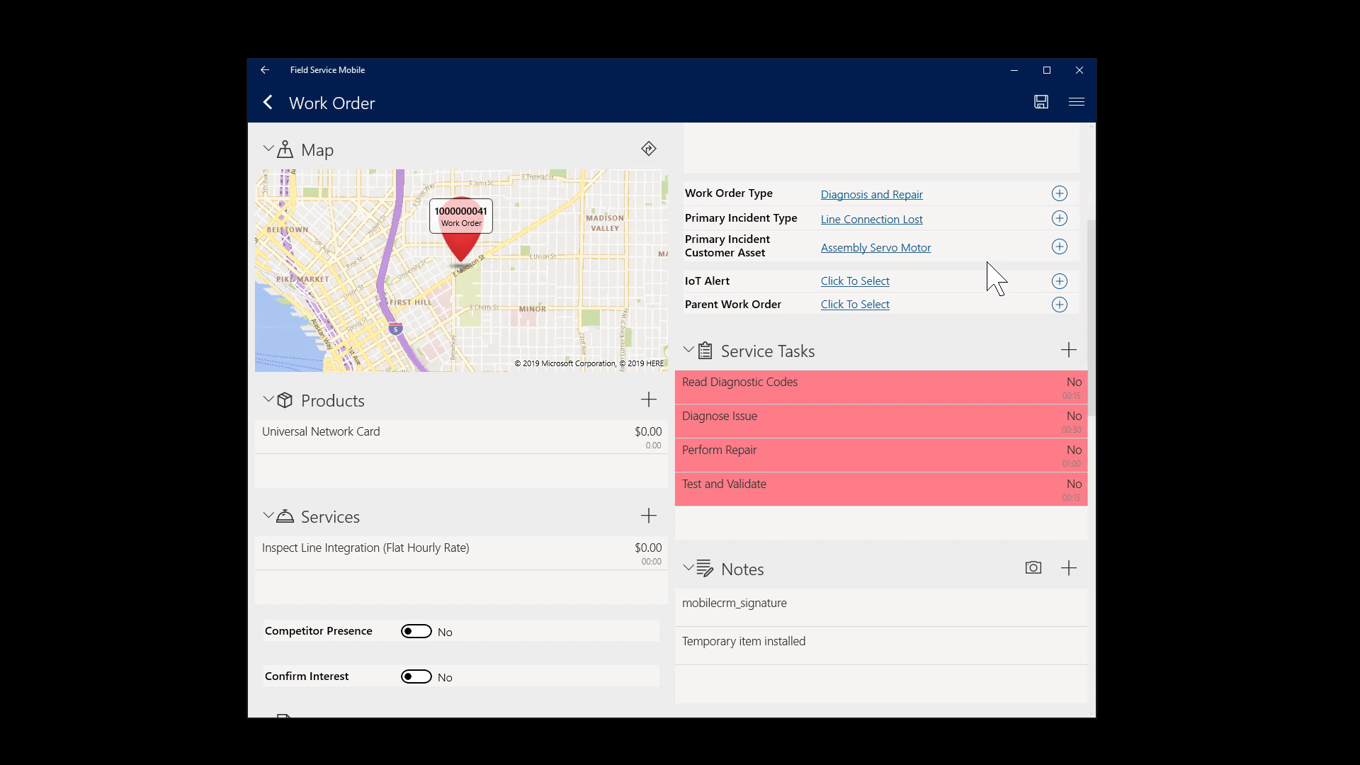
Step: Mark Read Diagnostic Codes, Diagnose Issue, Perform Repair and Test and Validate as done
click(1075, 385)
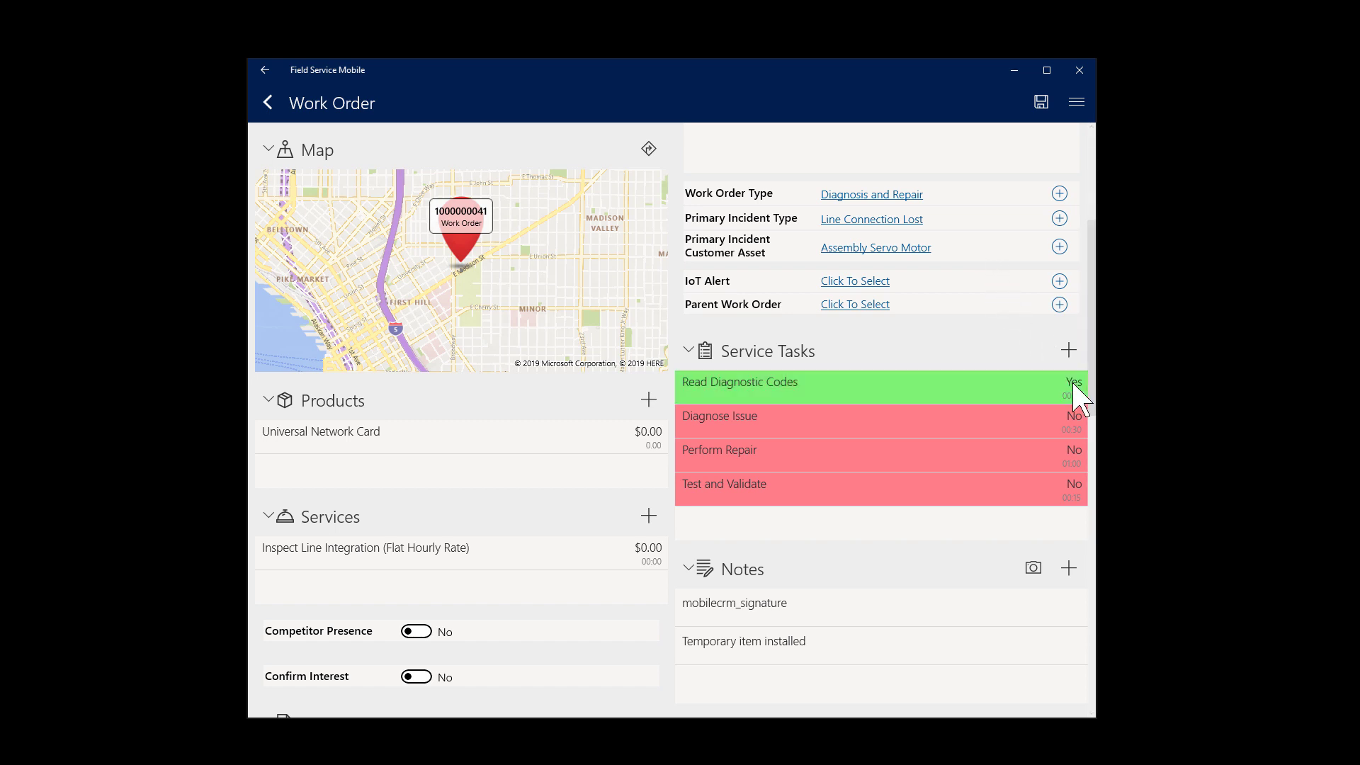
click(1073, 421)
click(1075, 453)
click(1075, 487)
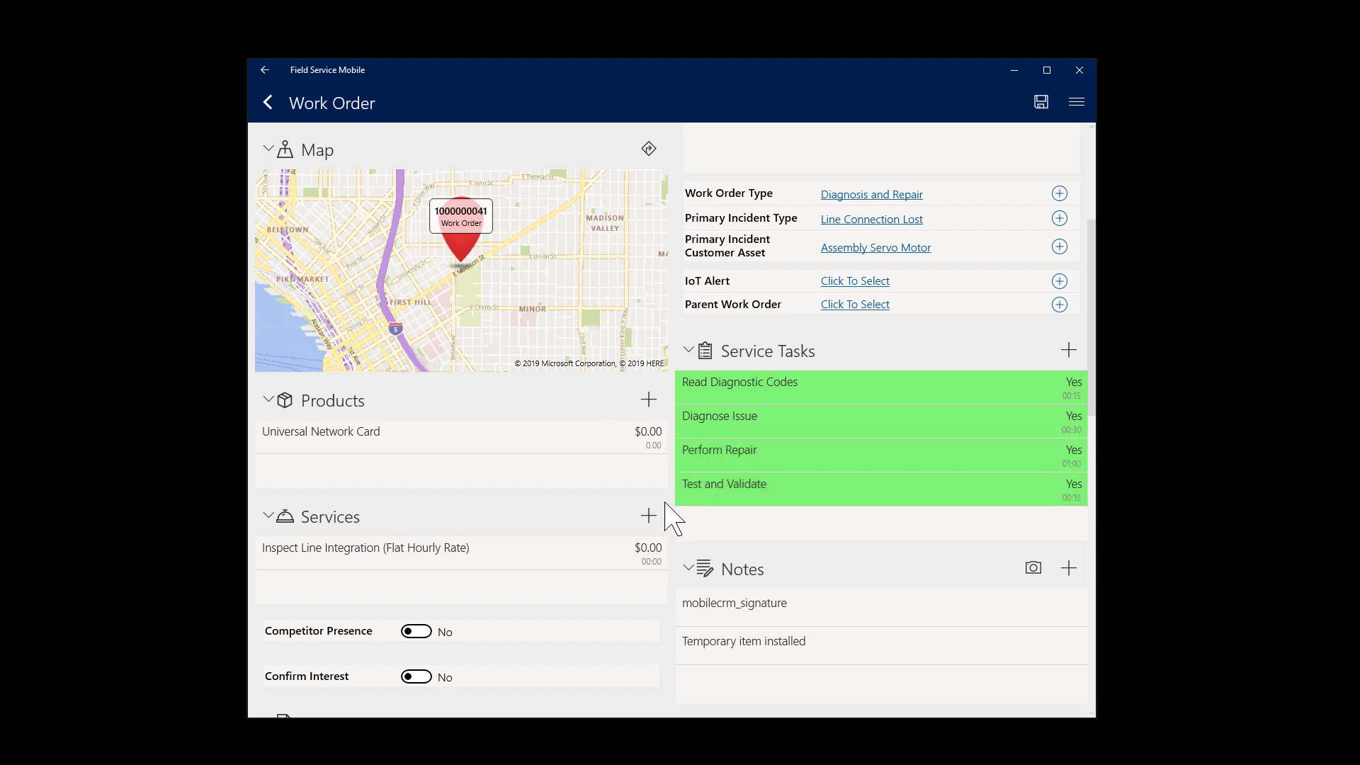
scroll(672, 521, down, 5)
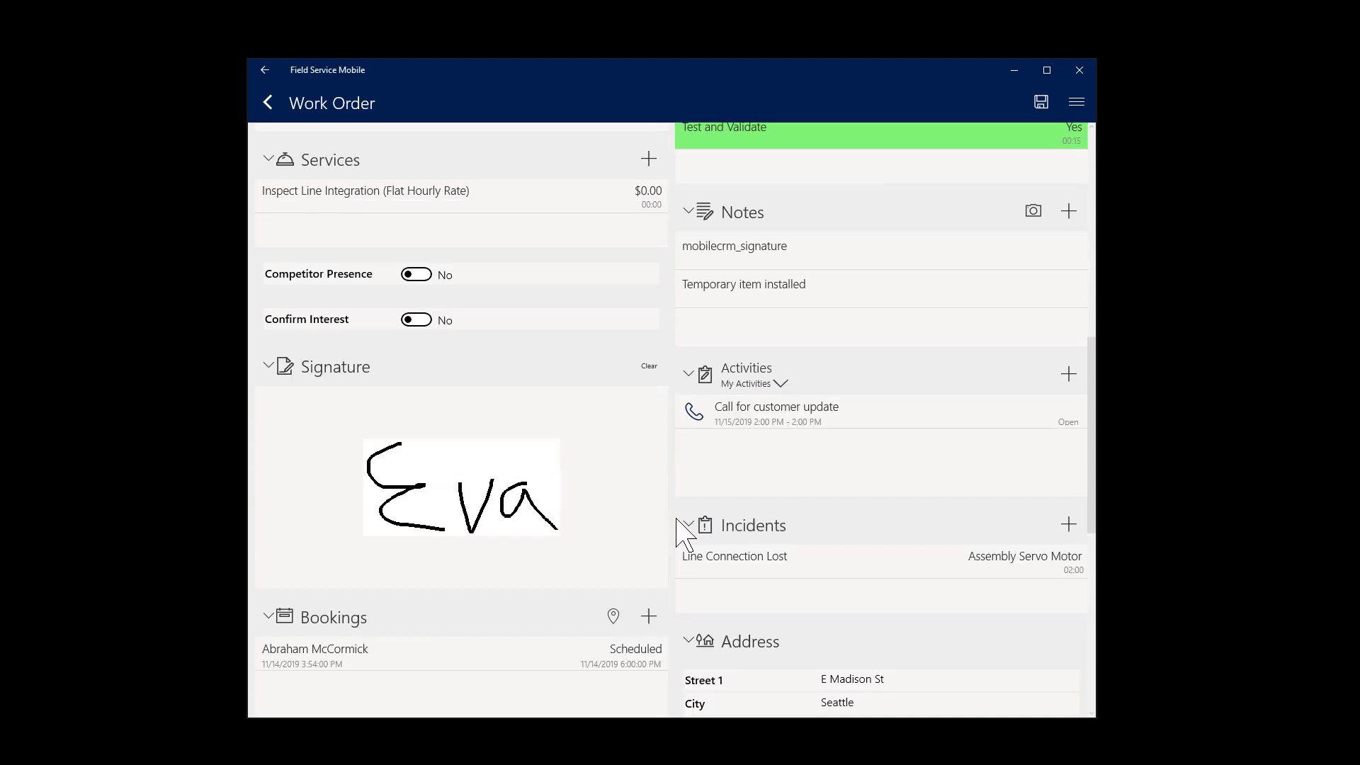
scroll(677, 524, down, 4)
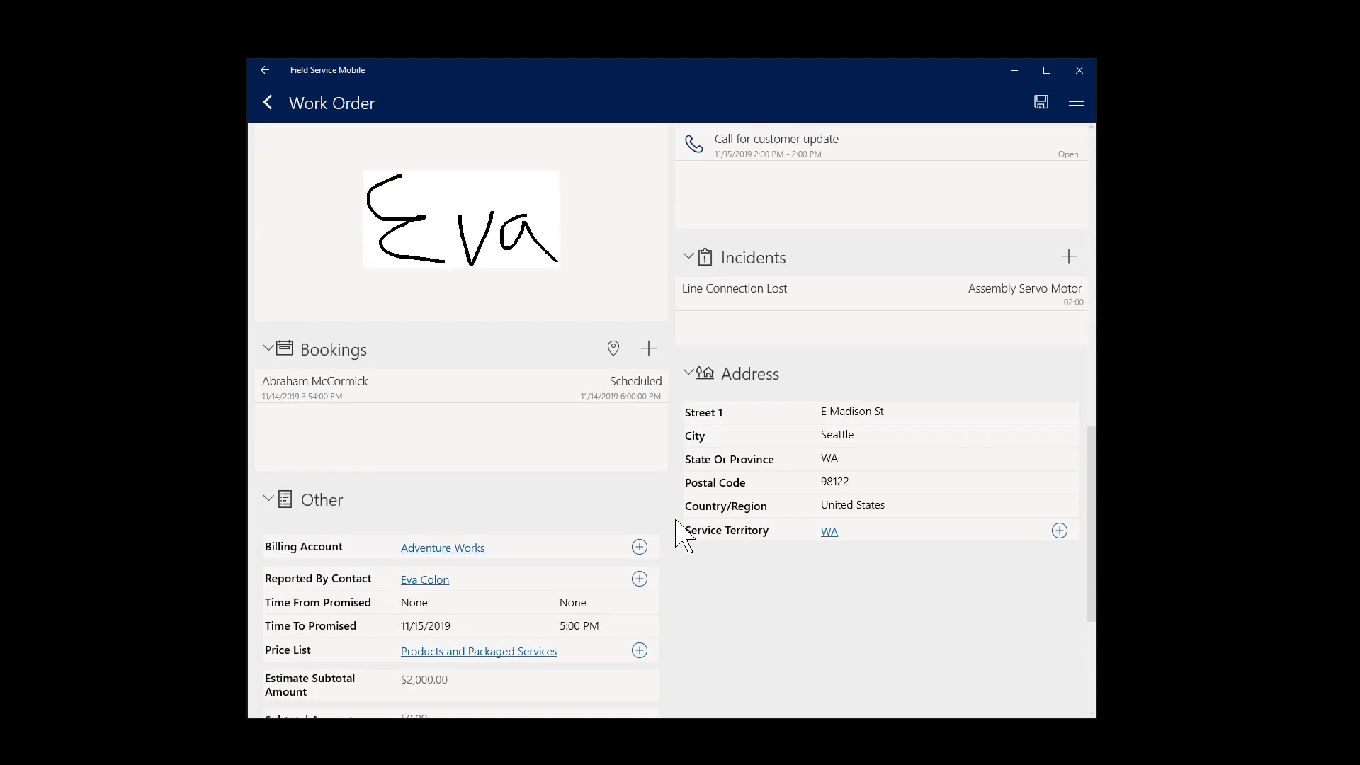
scroll(686, 542, down, 2)
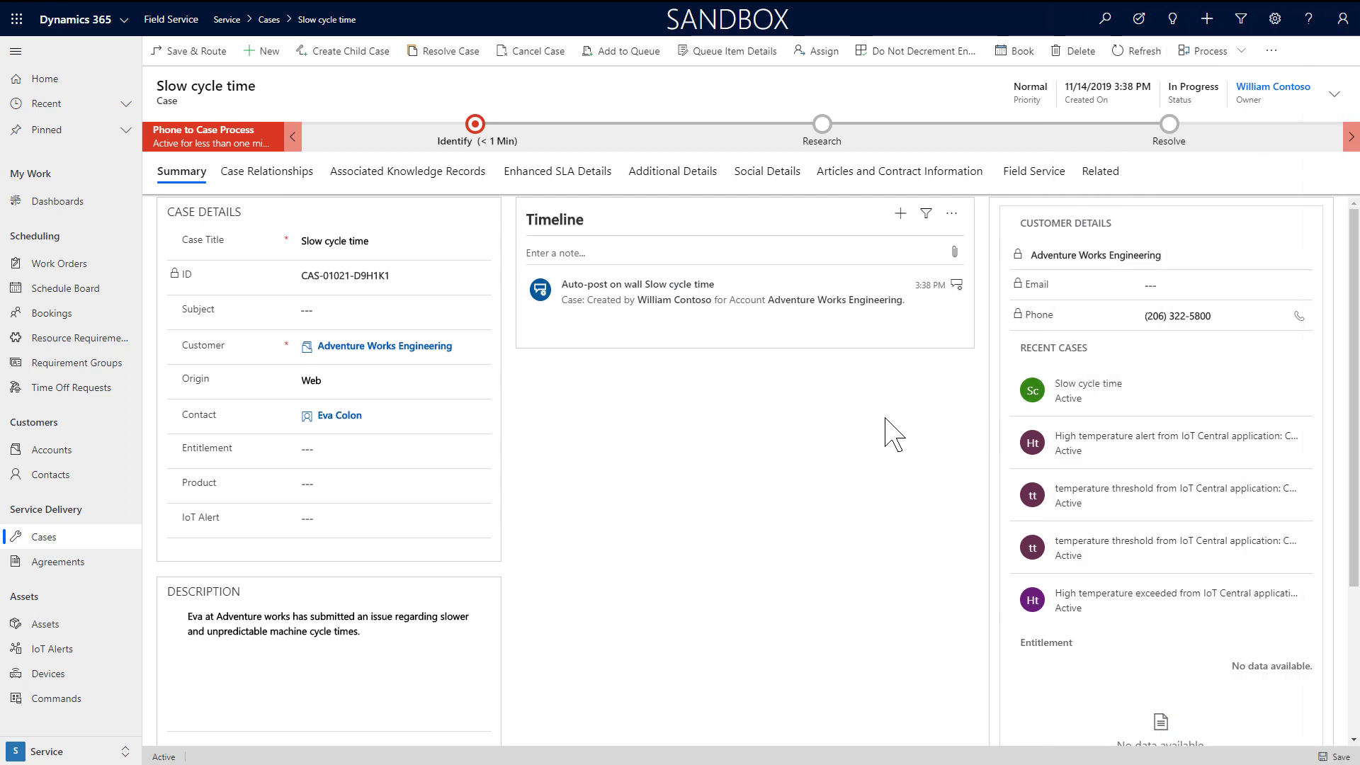
Step: Use Convert to Work Order from the Slow cycle time case's overflow menu and open the new work order
click(1272, 51)
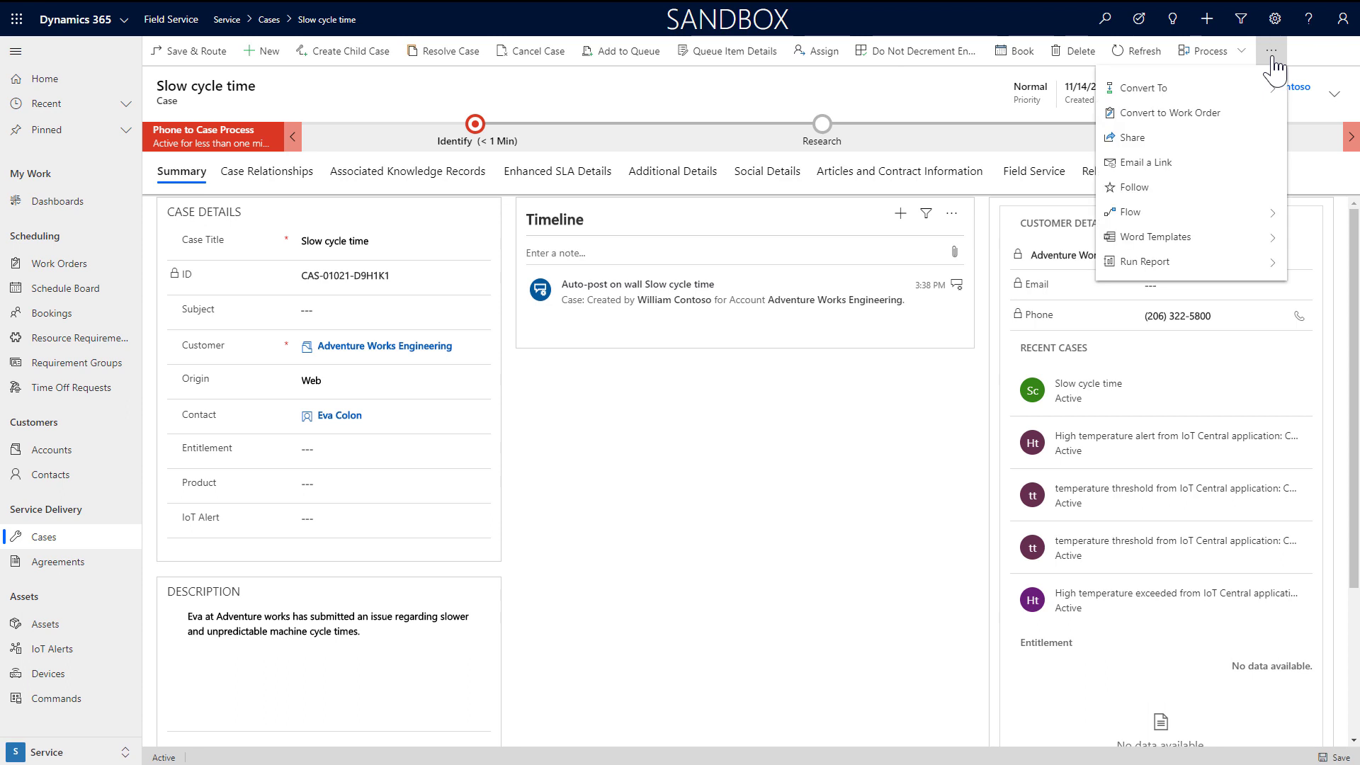
click(1231, 125)
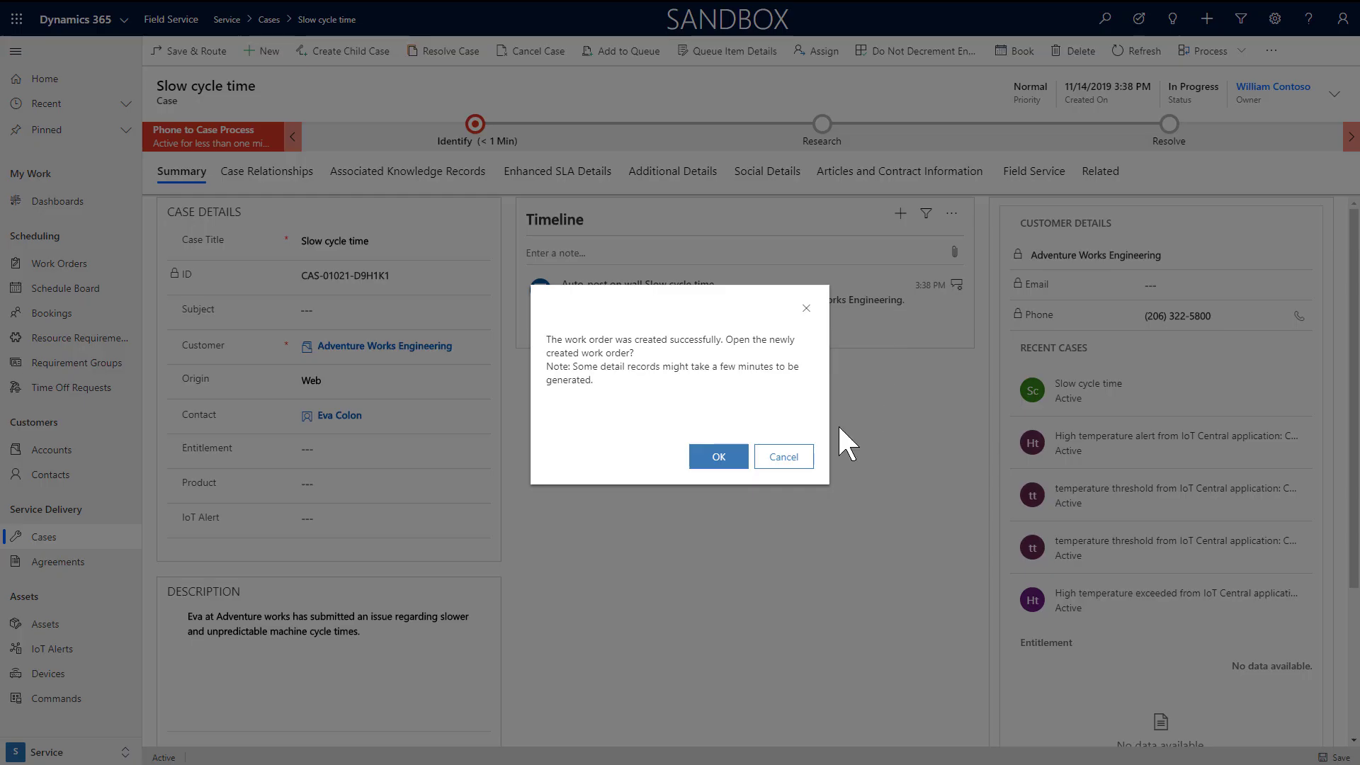
click(730, 467)
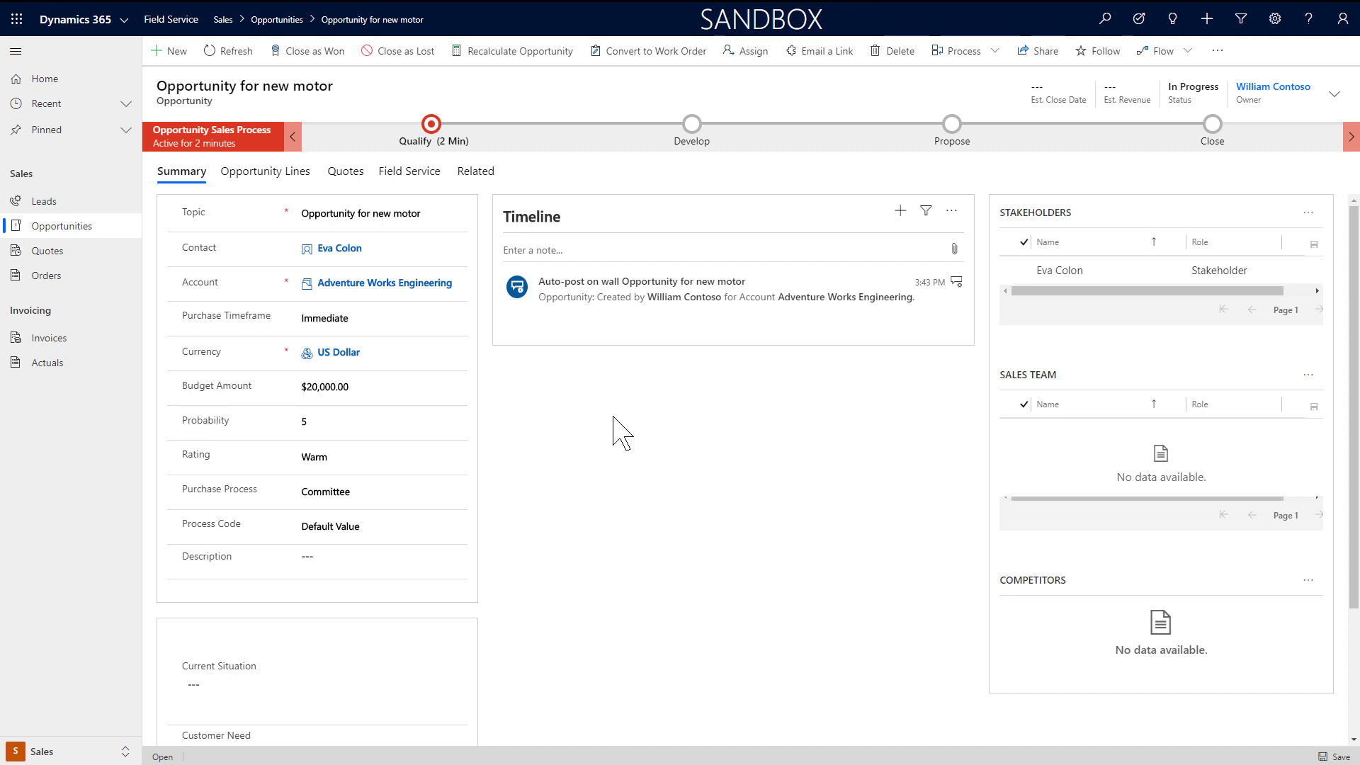
click(273, 171)
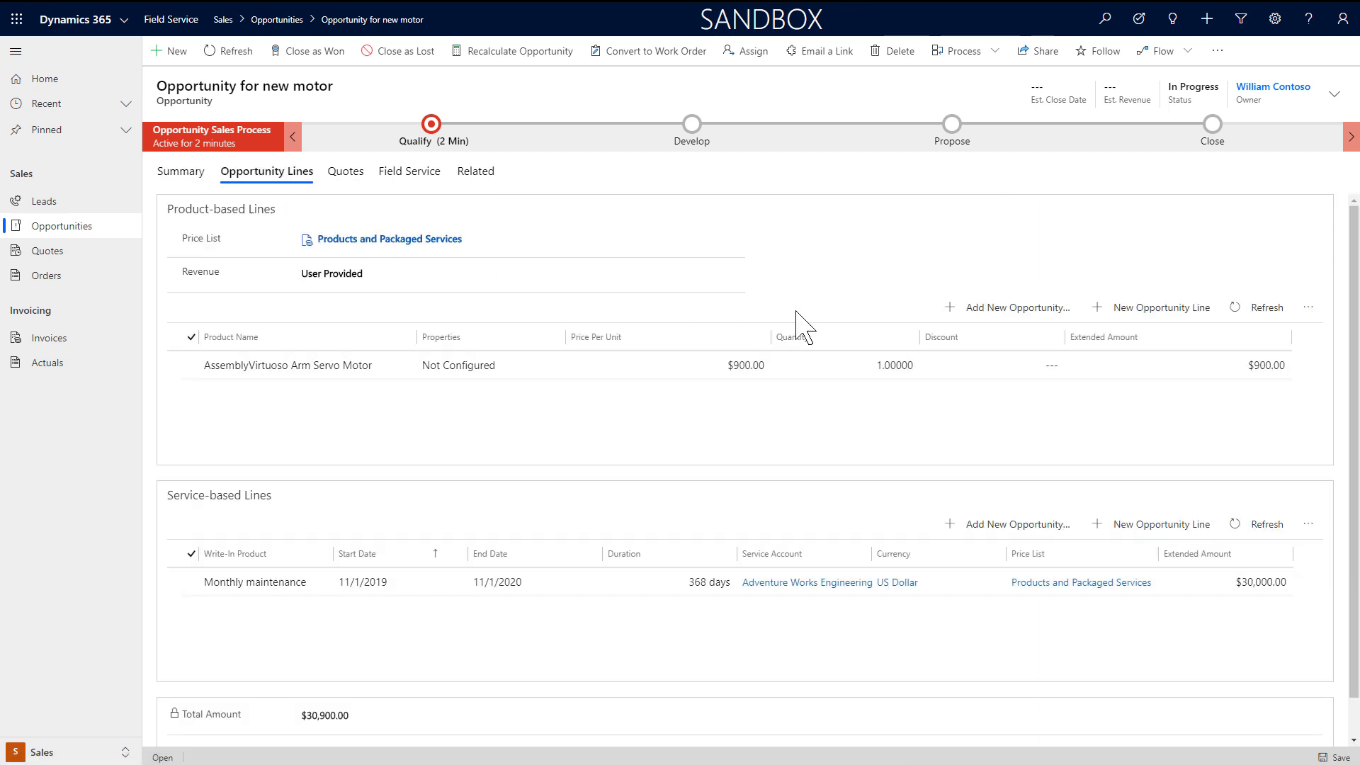
click(411, 172)
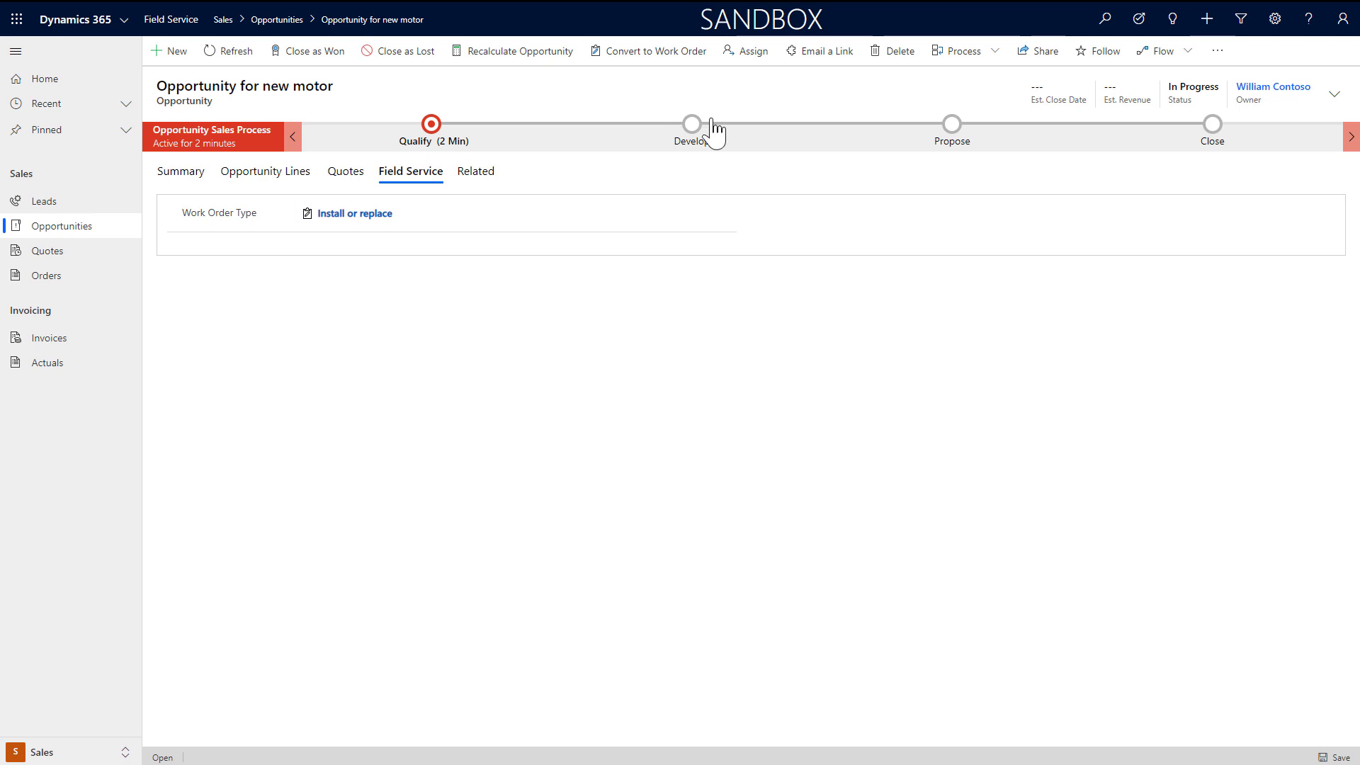
click(648, 51)
click(719, 456)
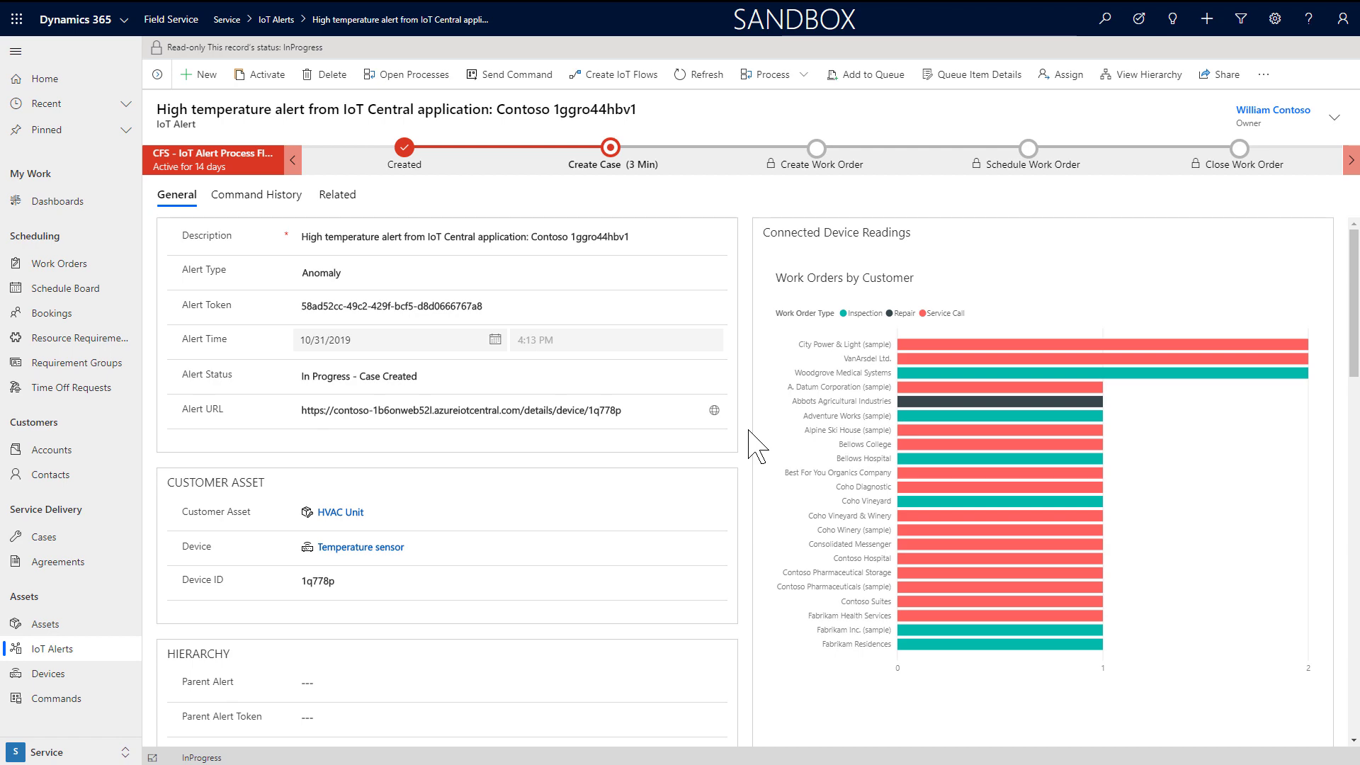
Step: Review the IoT alert data, then save a Power Fluctuation, Diagnosis and Repair work order from the case
scroll(749, 438, down, 3)
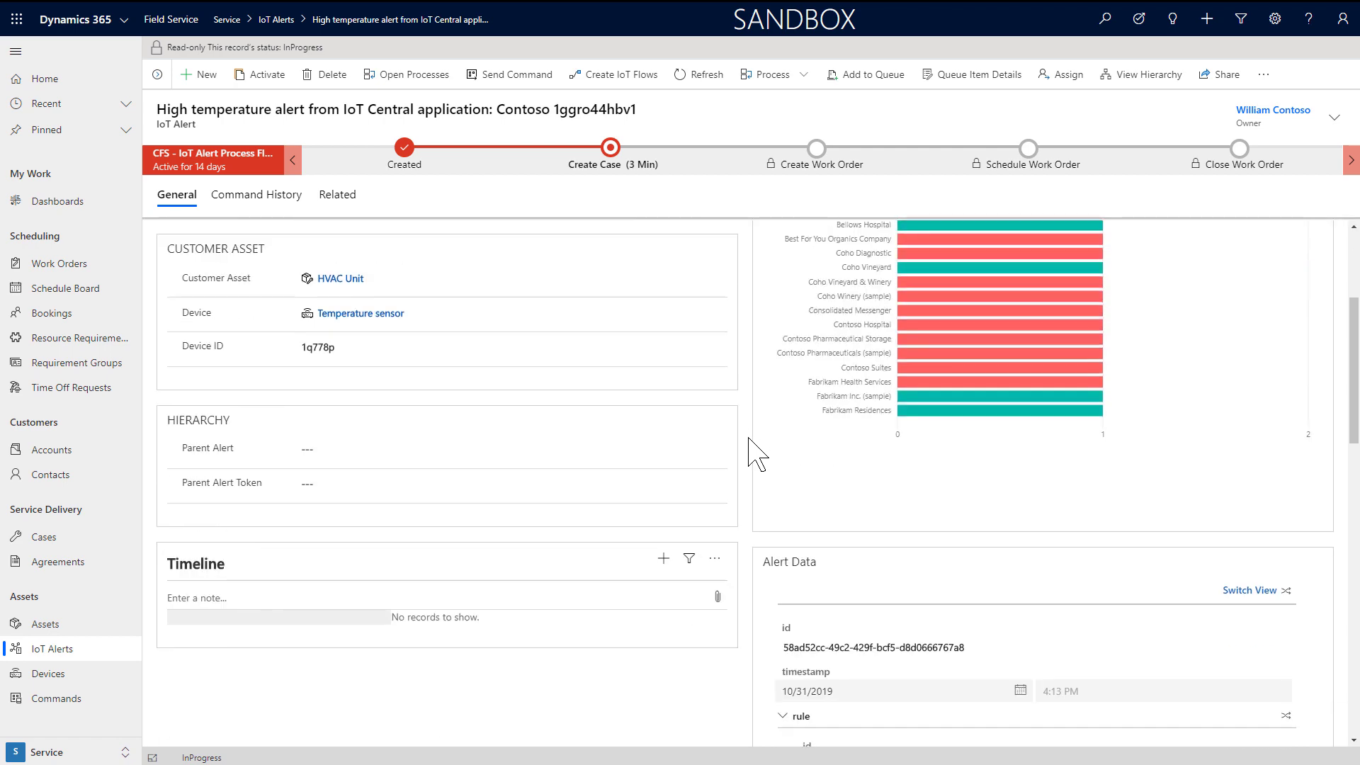
scroll(751, 442, down, 3)
click(782, 477)
scroll(901, 615, down, 1)
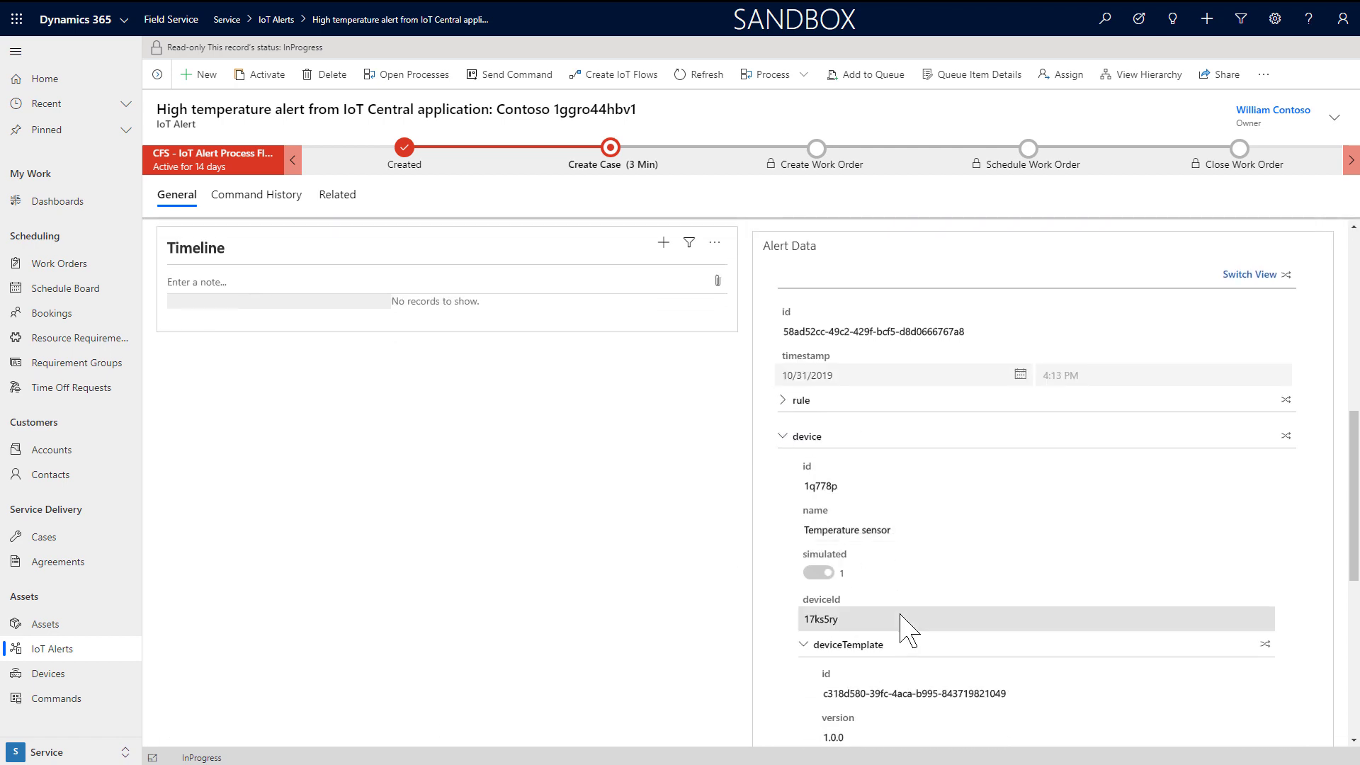
scroll(901, 615, down, 1)
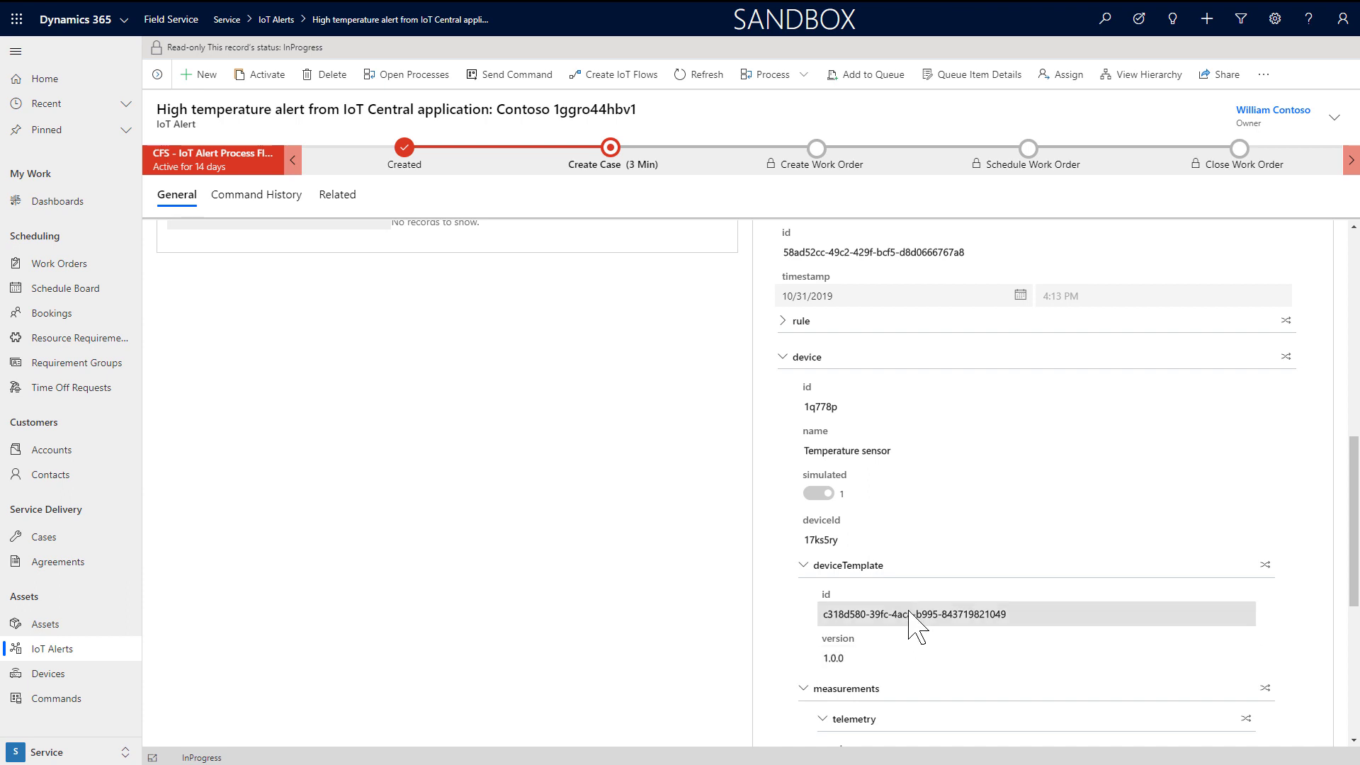
scroll(911, 615, down, 2)
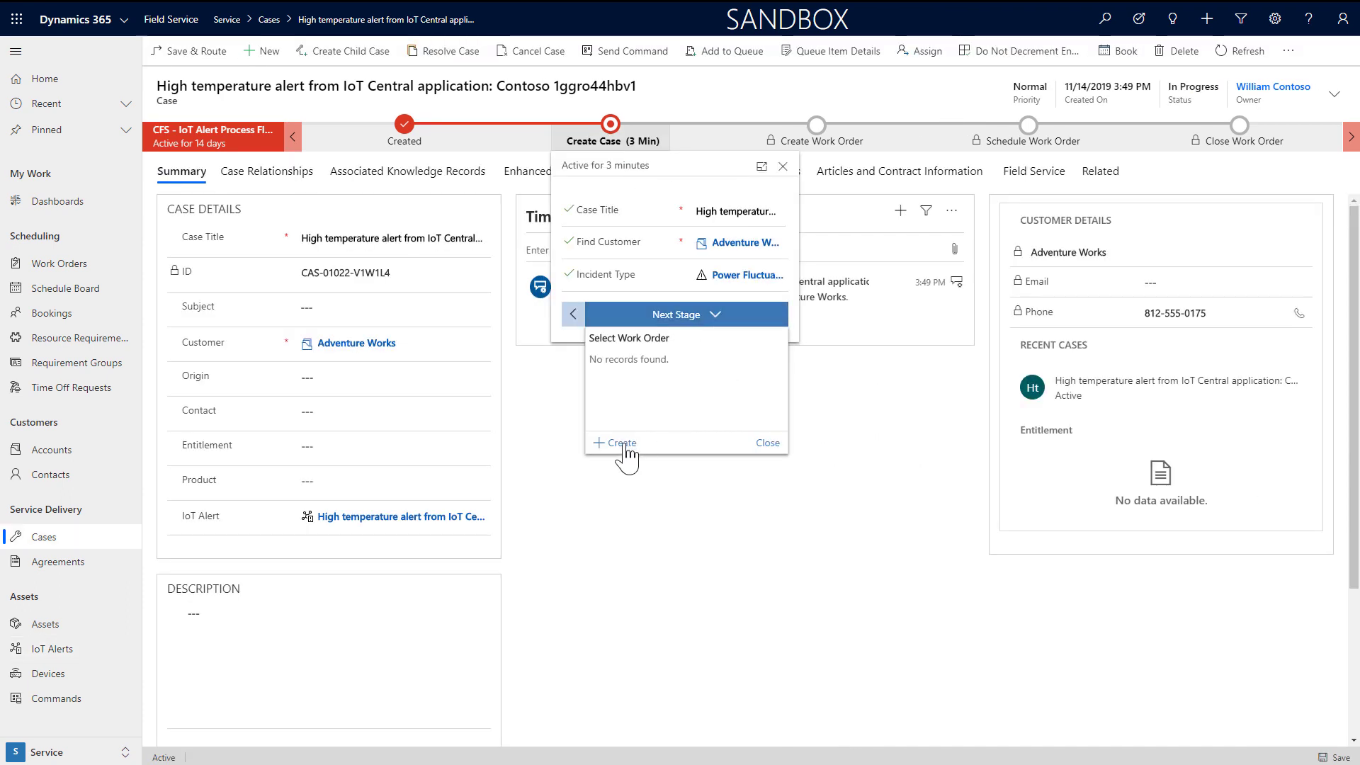
click(616, 447)
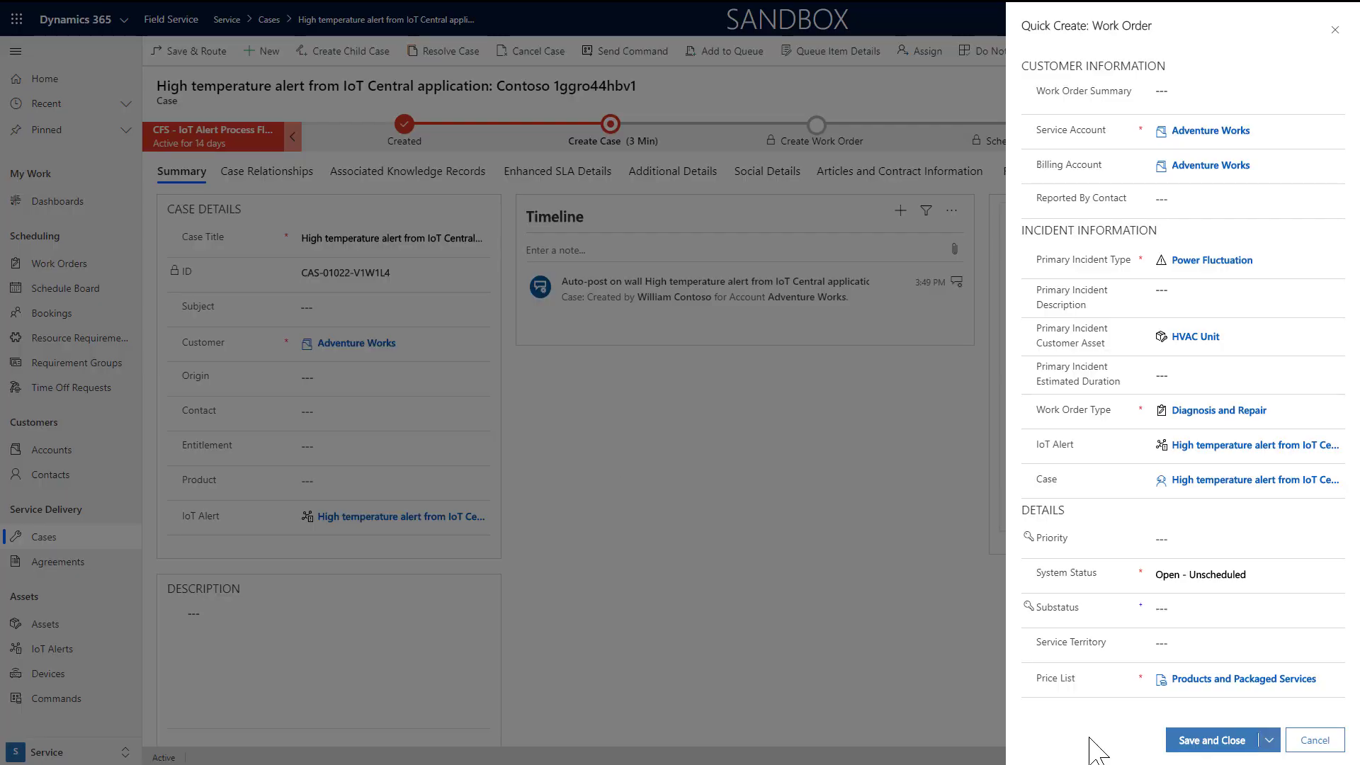
click(1213, 740)
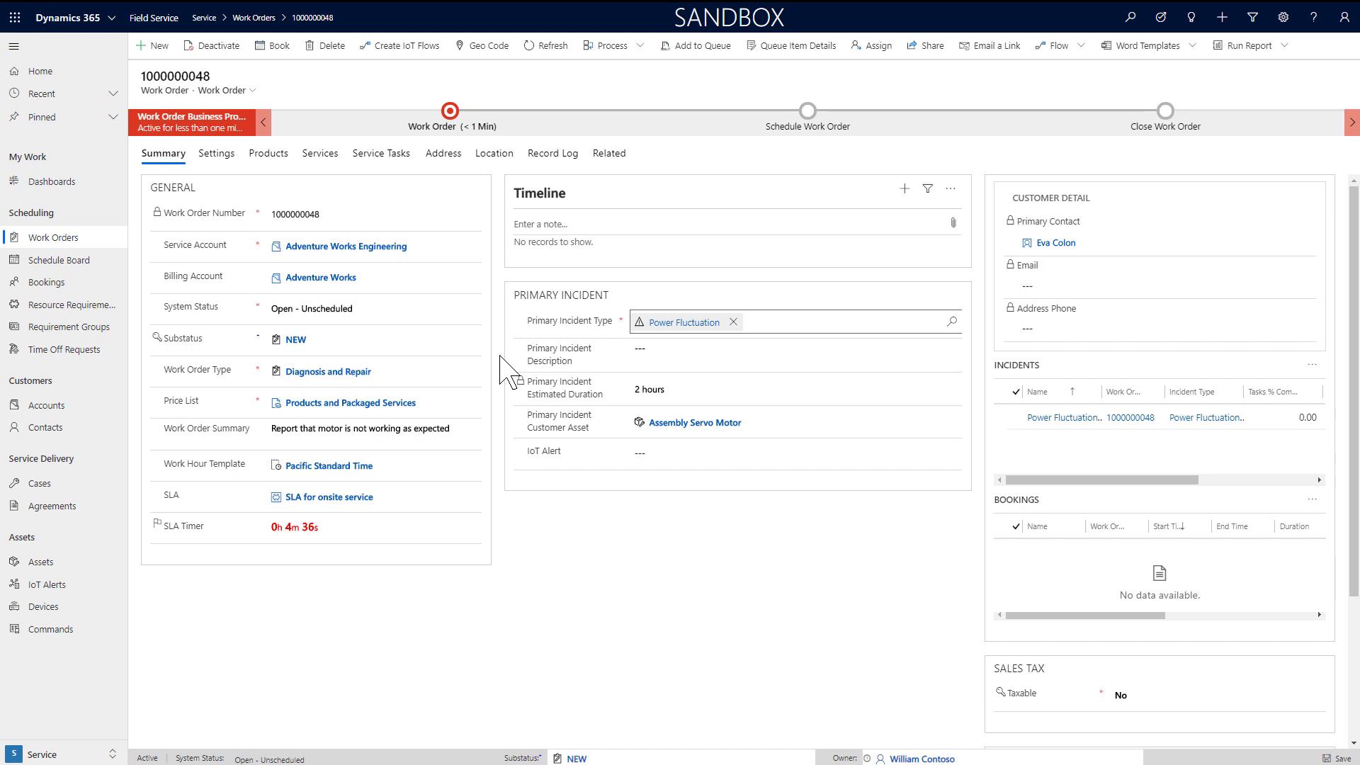
click(217, 156)
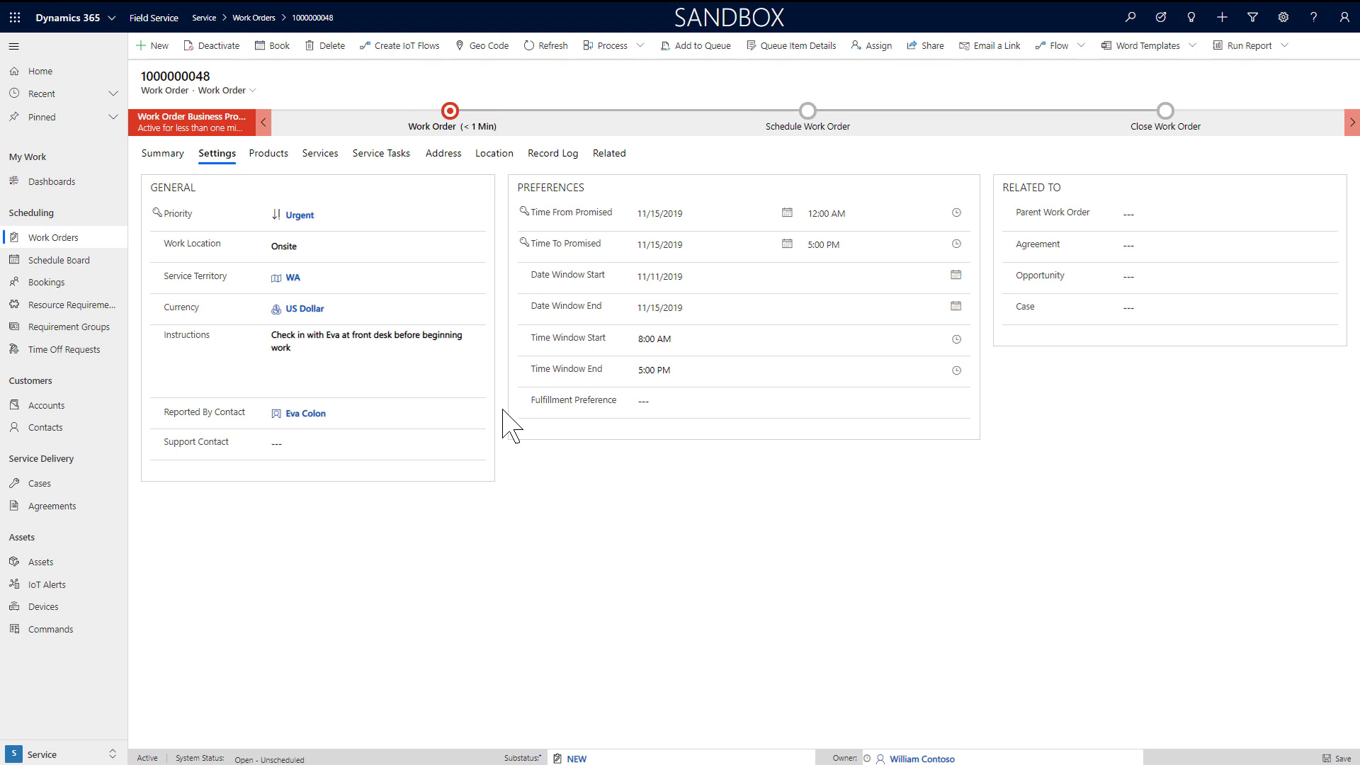
click(498, 155)
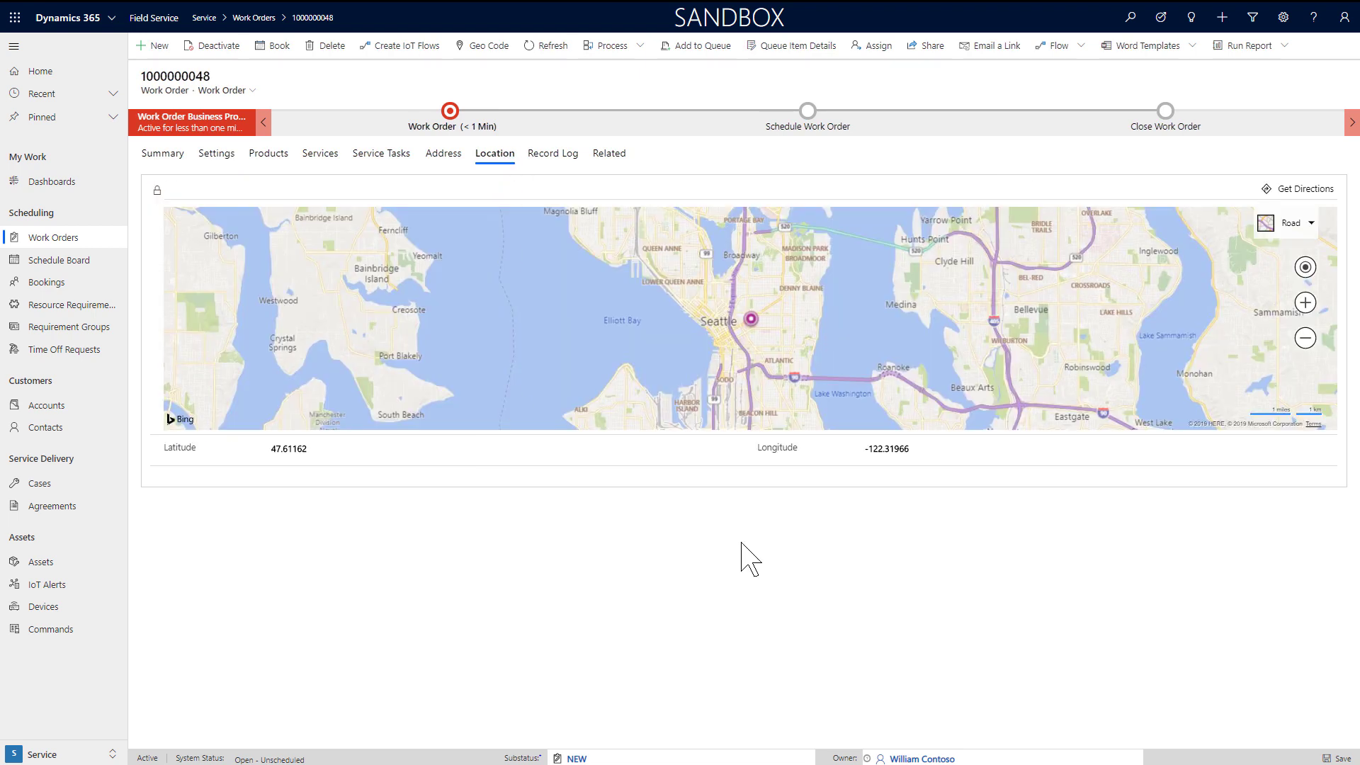
scroll(754, 344, up, 3)
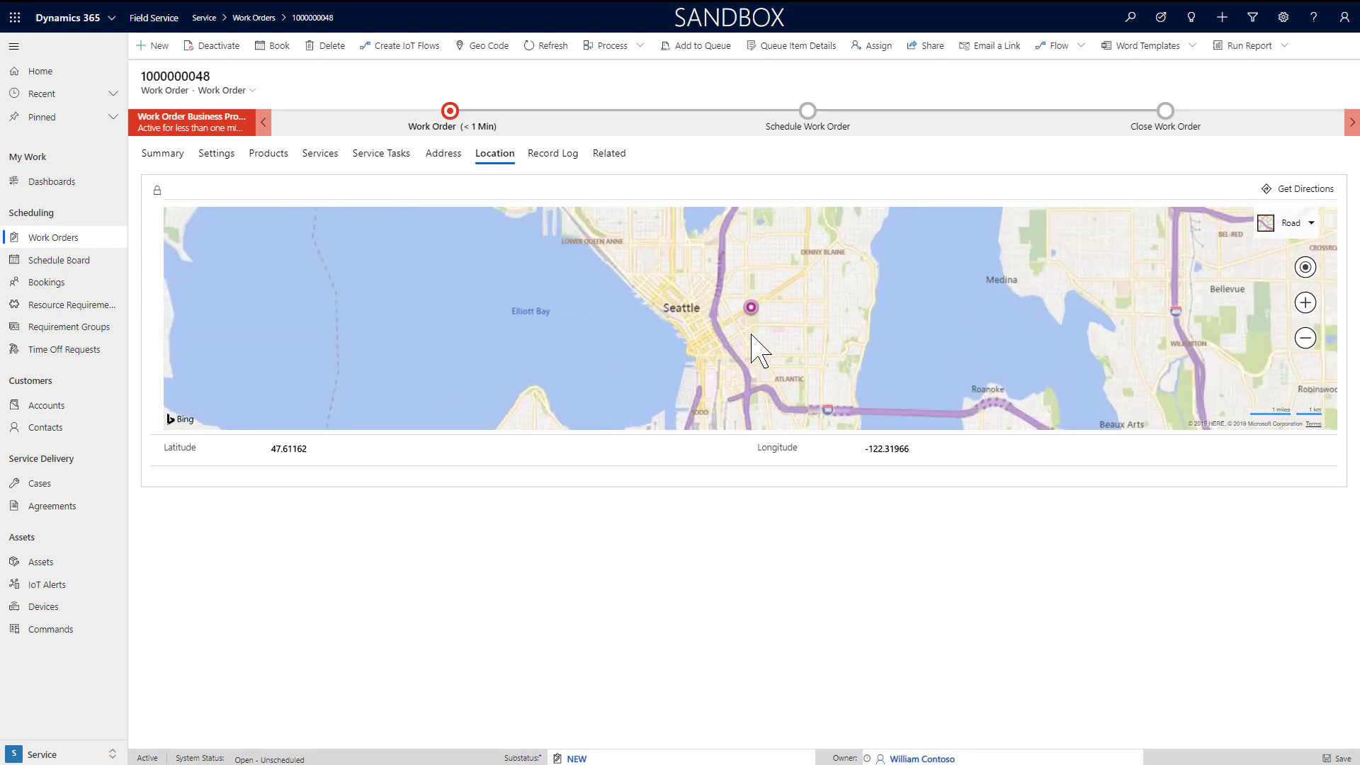
scroll(769, 286, up, 1)
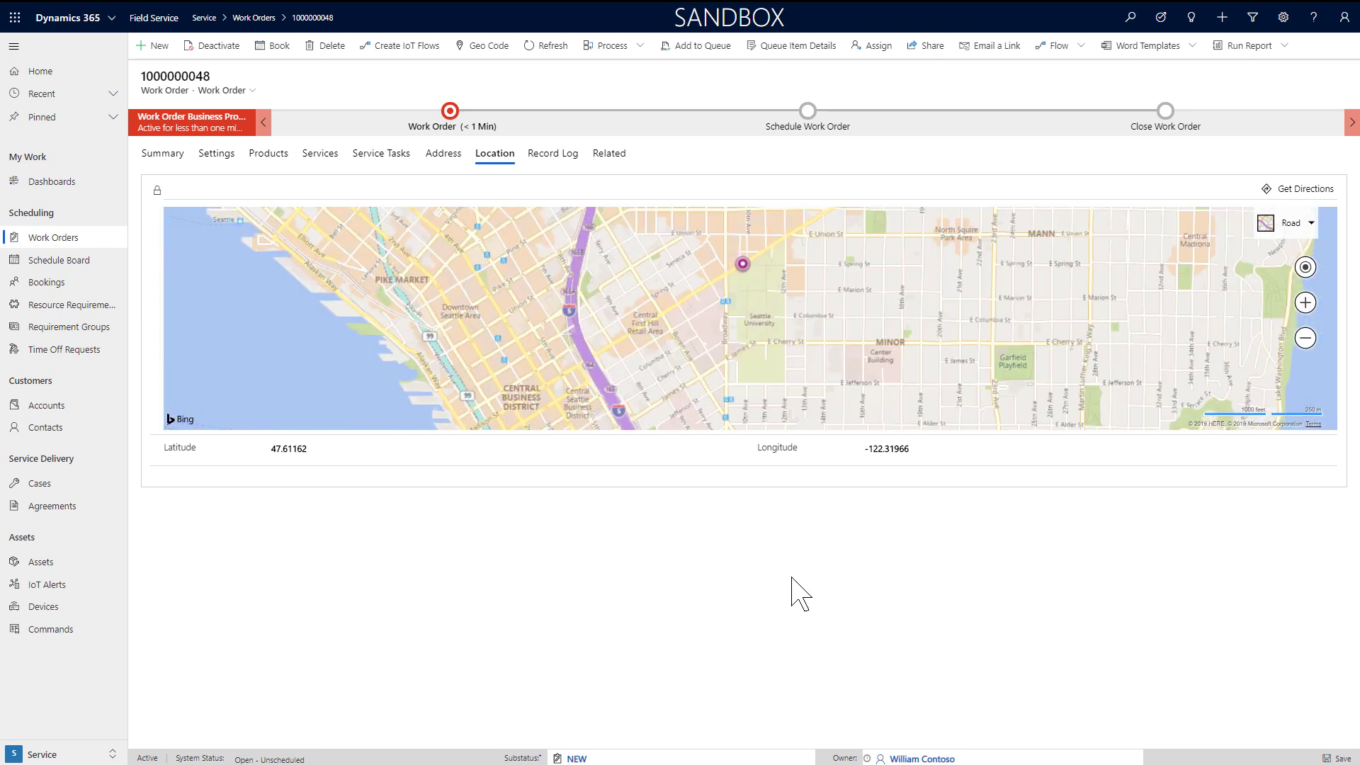
click(263, 156)
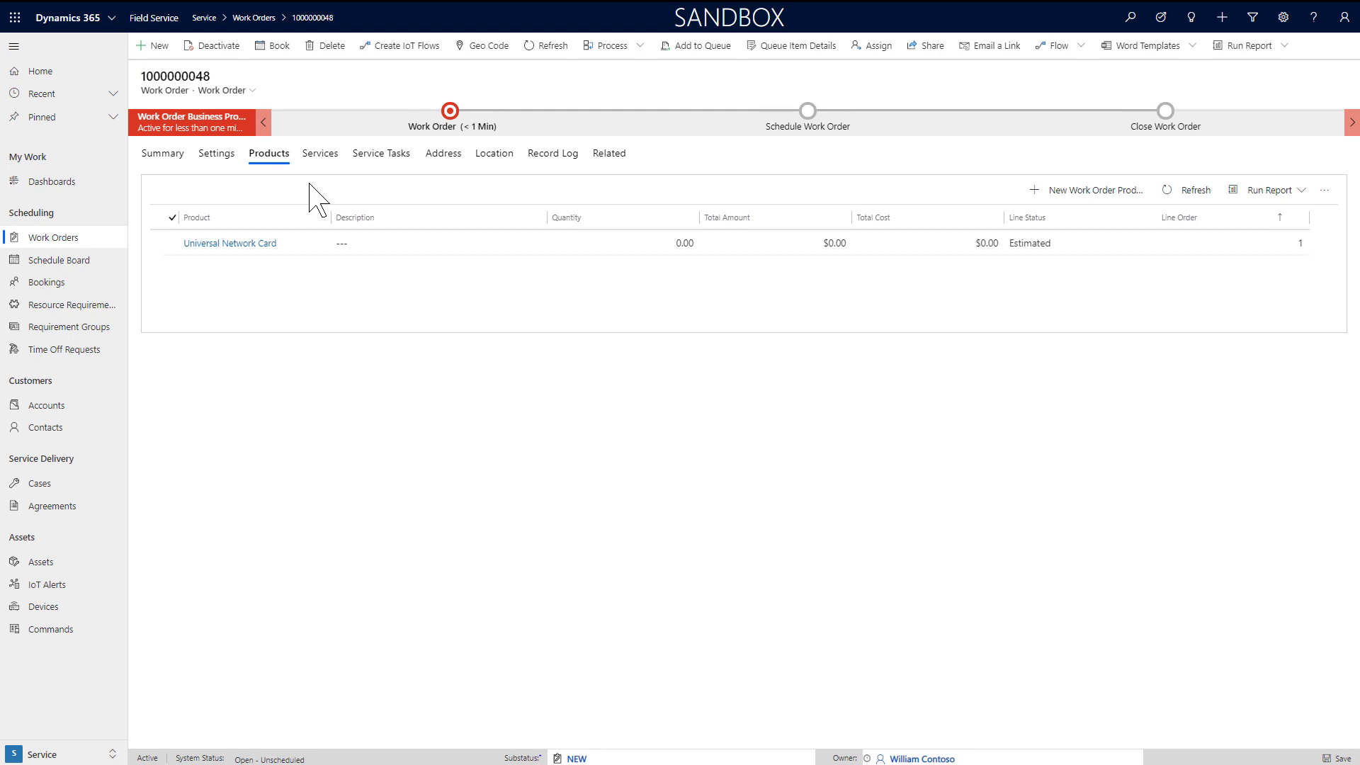
click(319, 160)
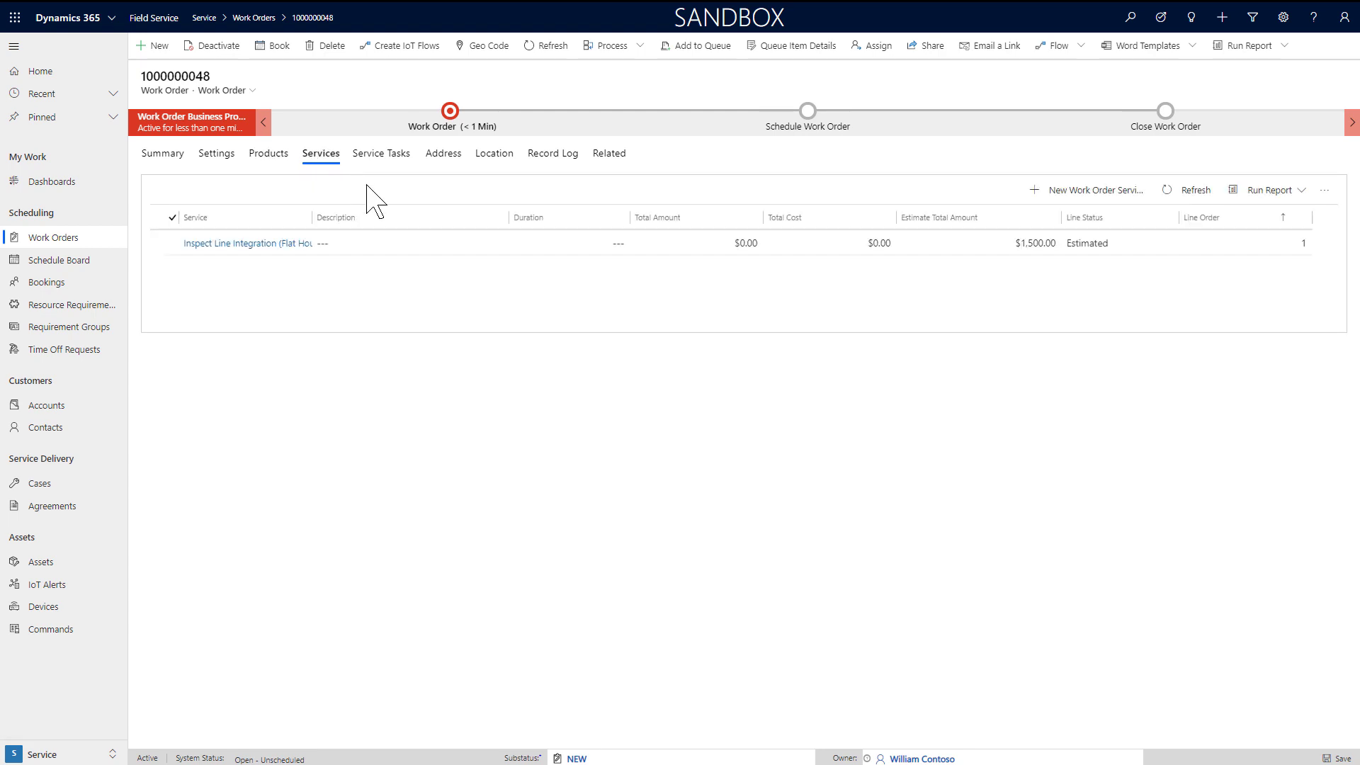
drag(312, 217, 376, 217)
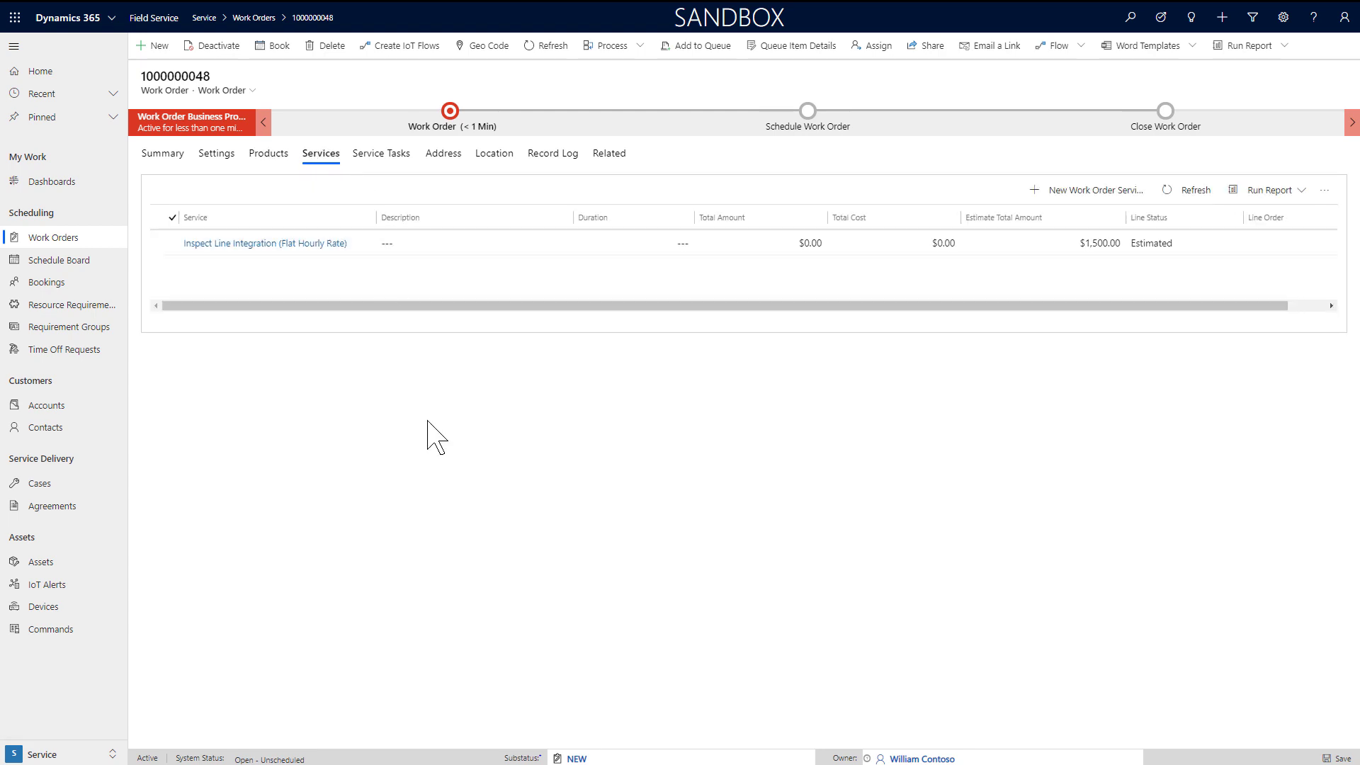
click(383, 156)
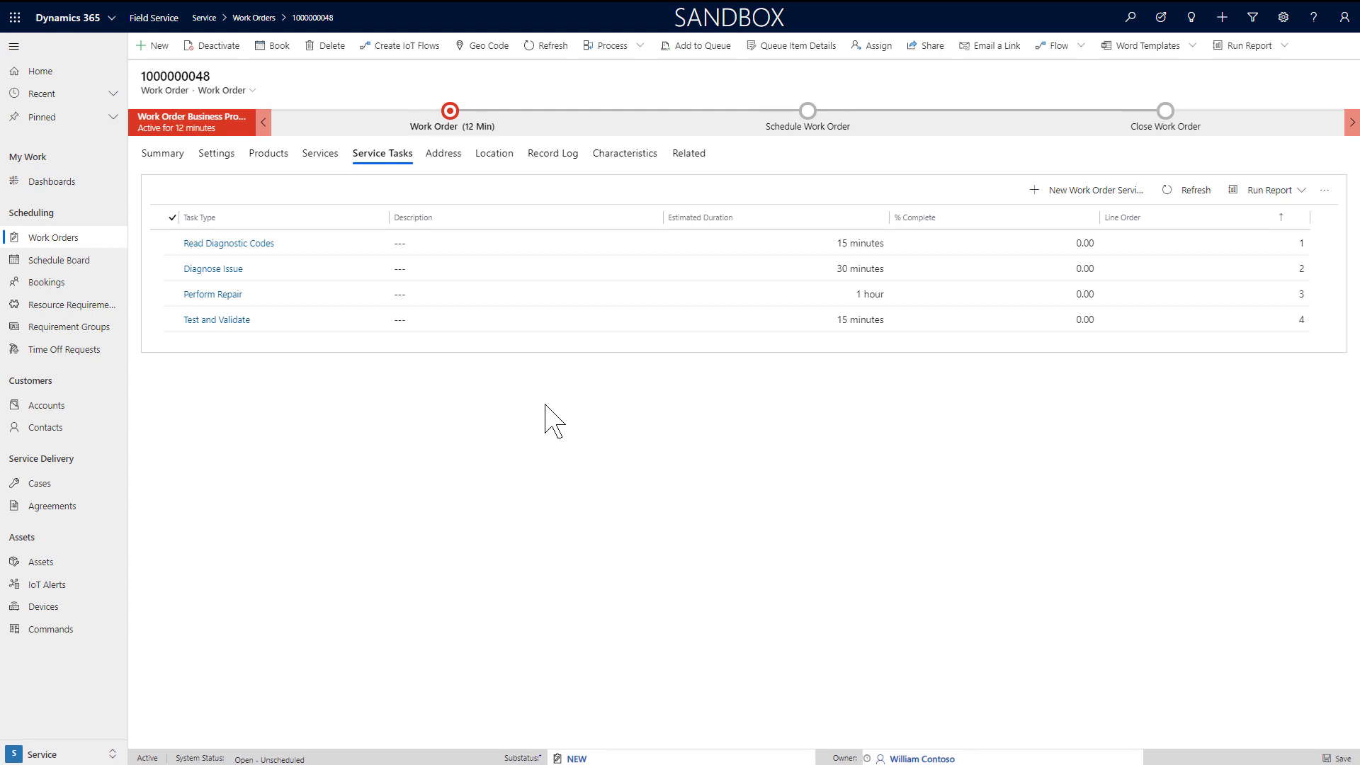
Step: Set the substatus to Ready for Dispatch and open the Schedule Assistant with Book
click(162, 153)
click(307, 337)
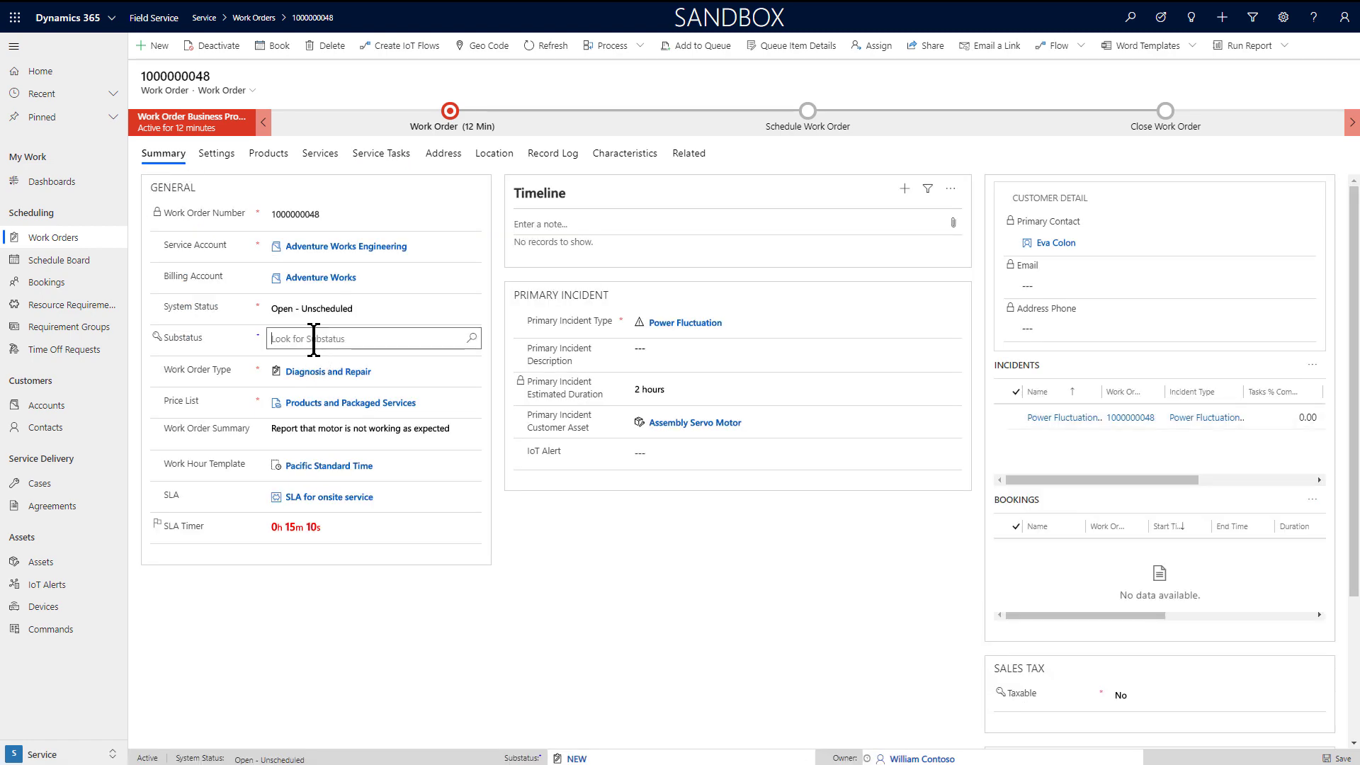
text(rea)
click(329, 388)
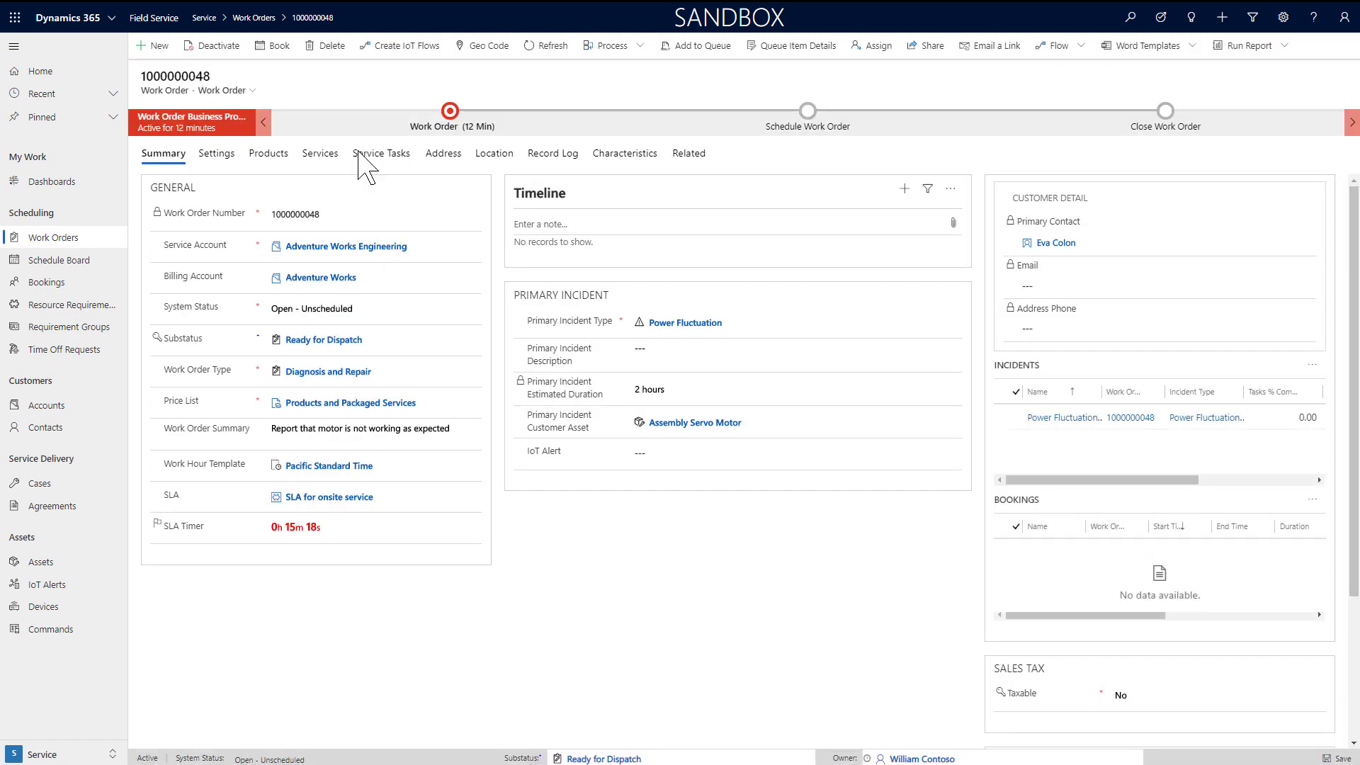
click(274, 53)
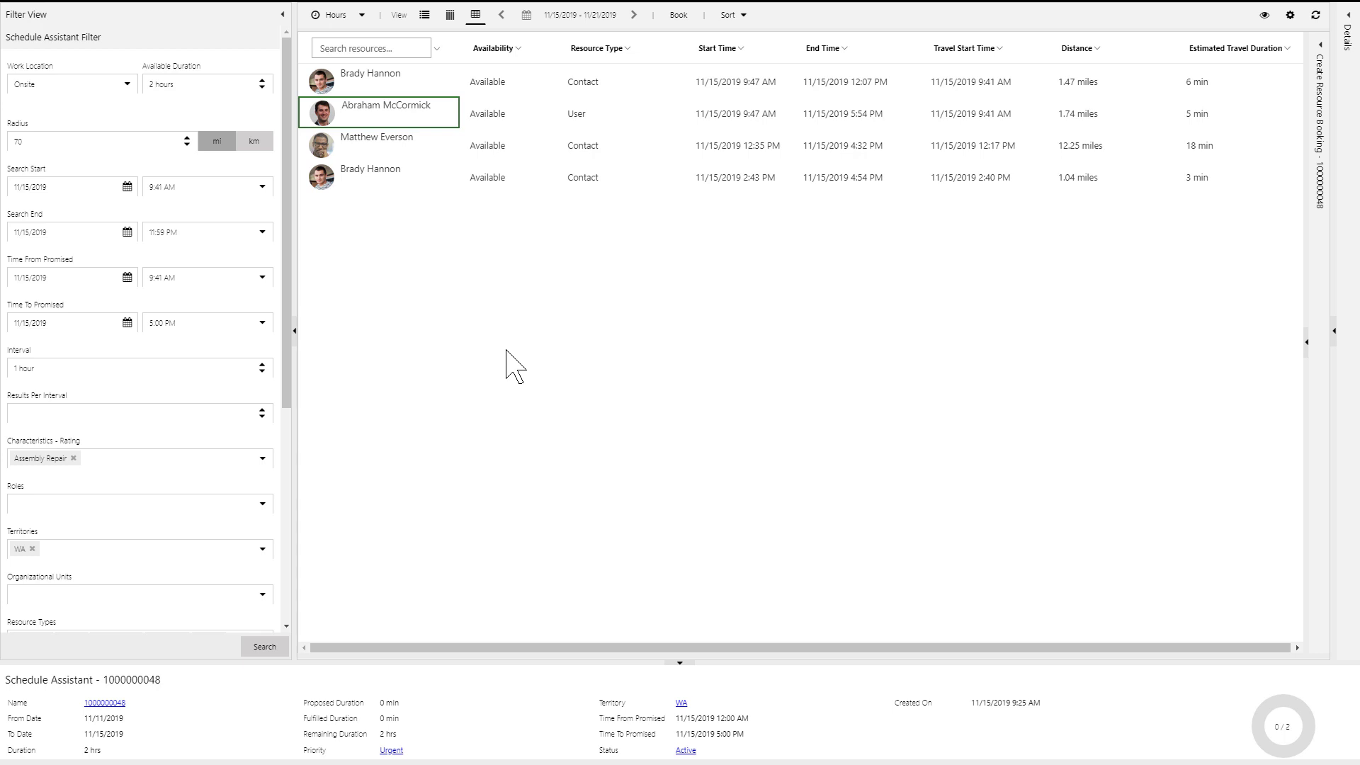
Step: Book Abraham McCormick with Book & Exit, then review his route and the new booking on the Schedule Board
click(379, 110)
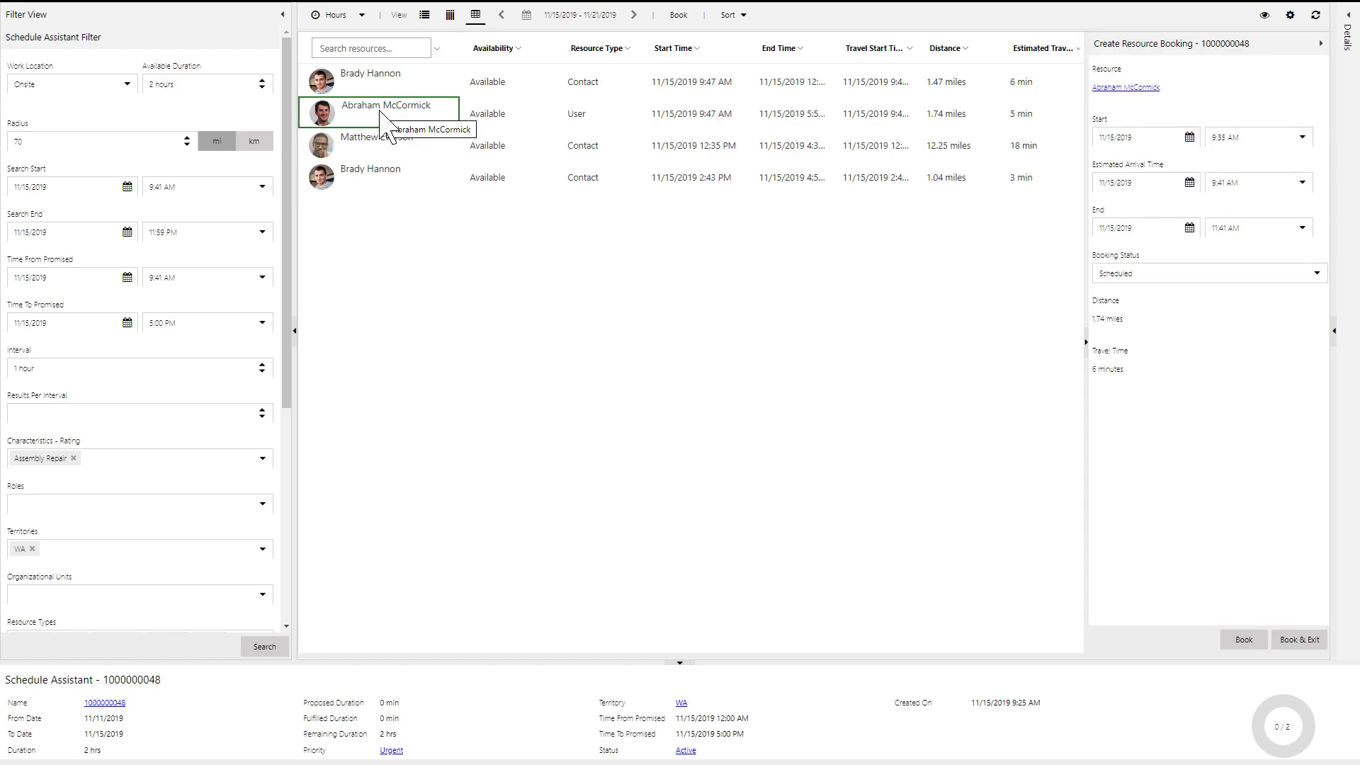
click(1299, 640)
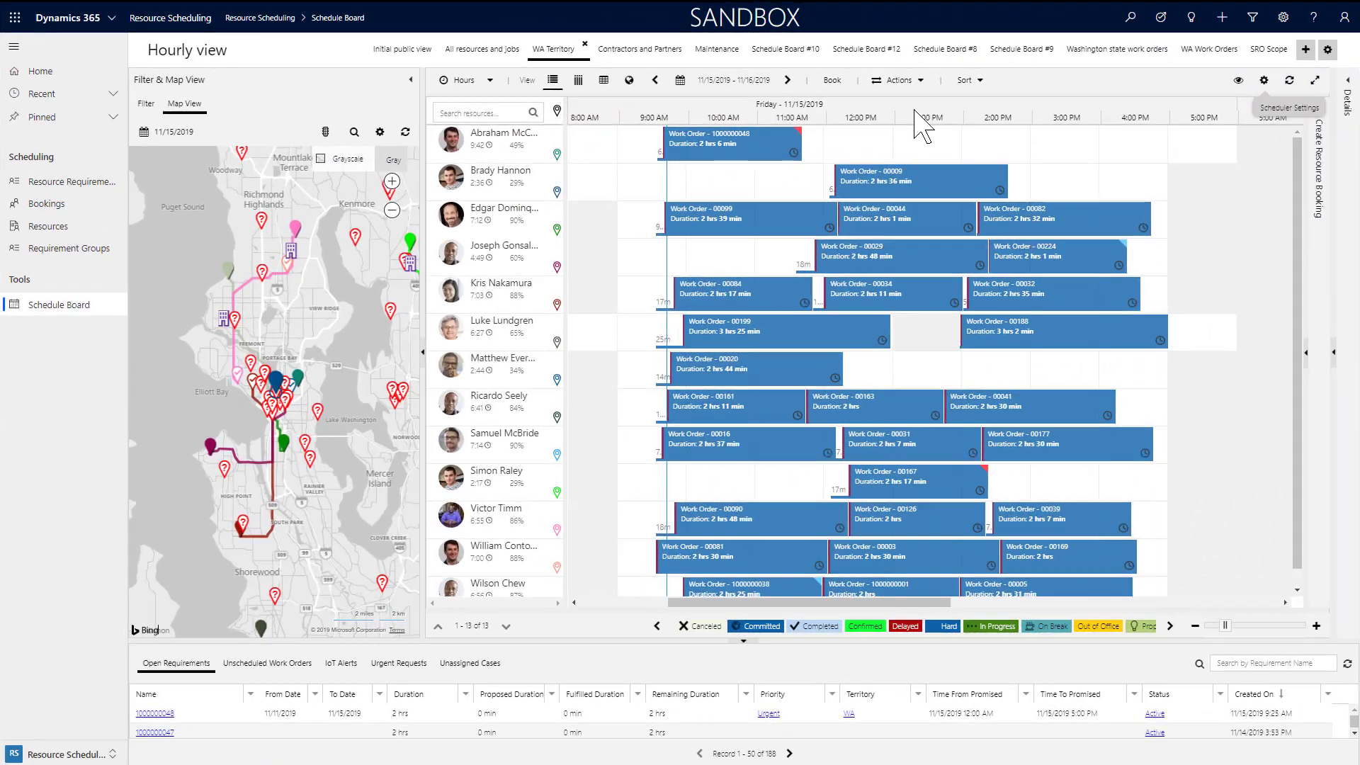
click(557, 155)
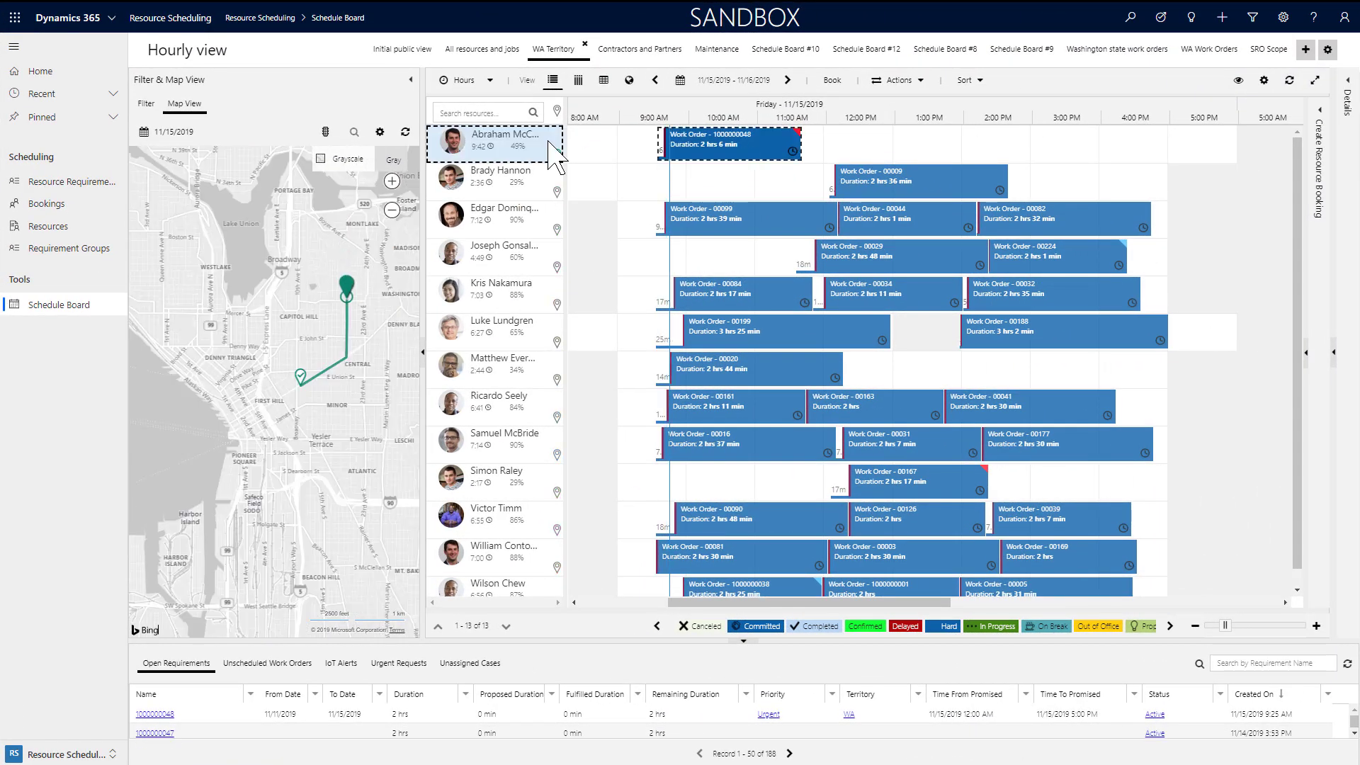
click(706, 155)
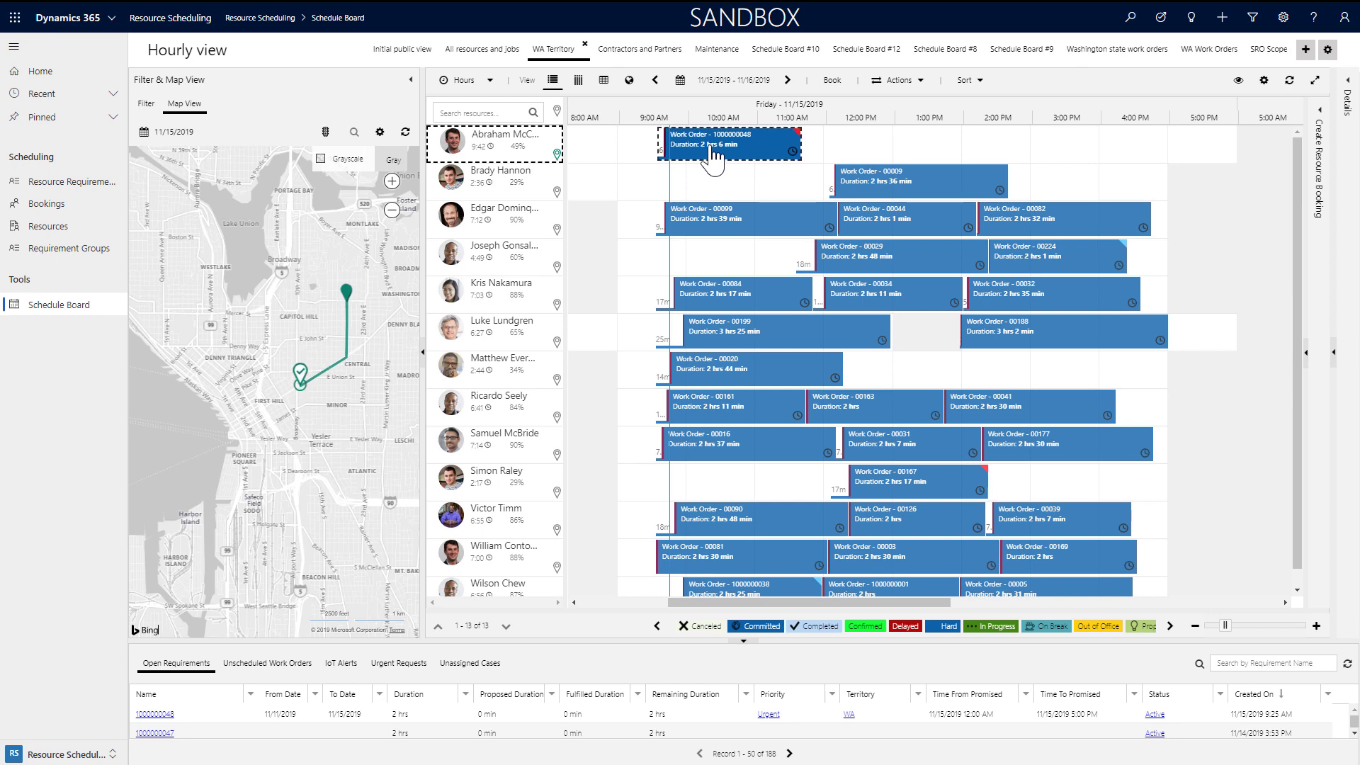
click(557, 111)
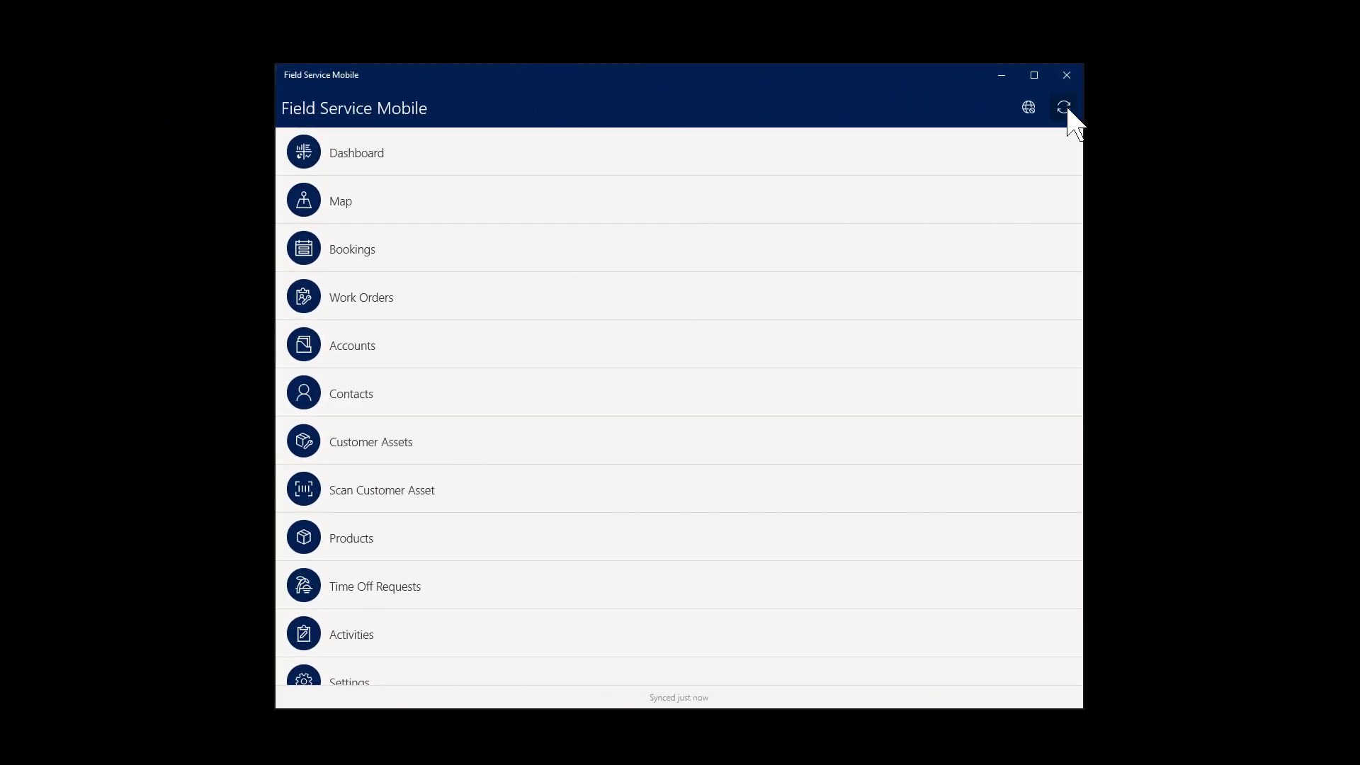
click(1065, 108)
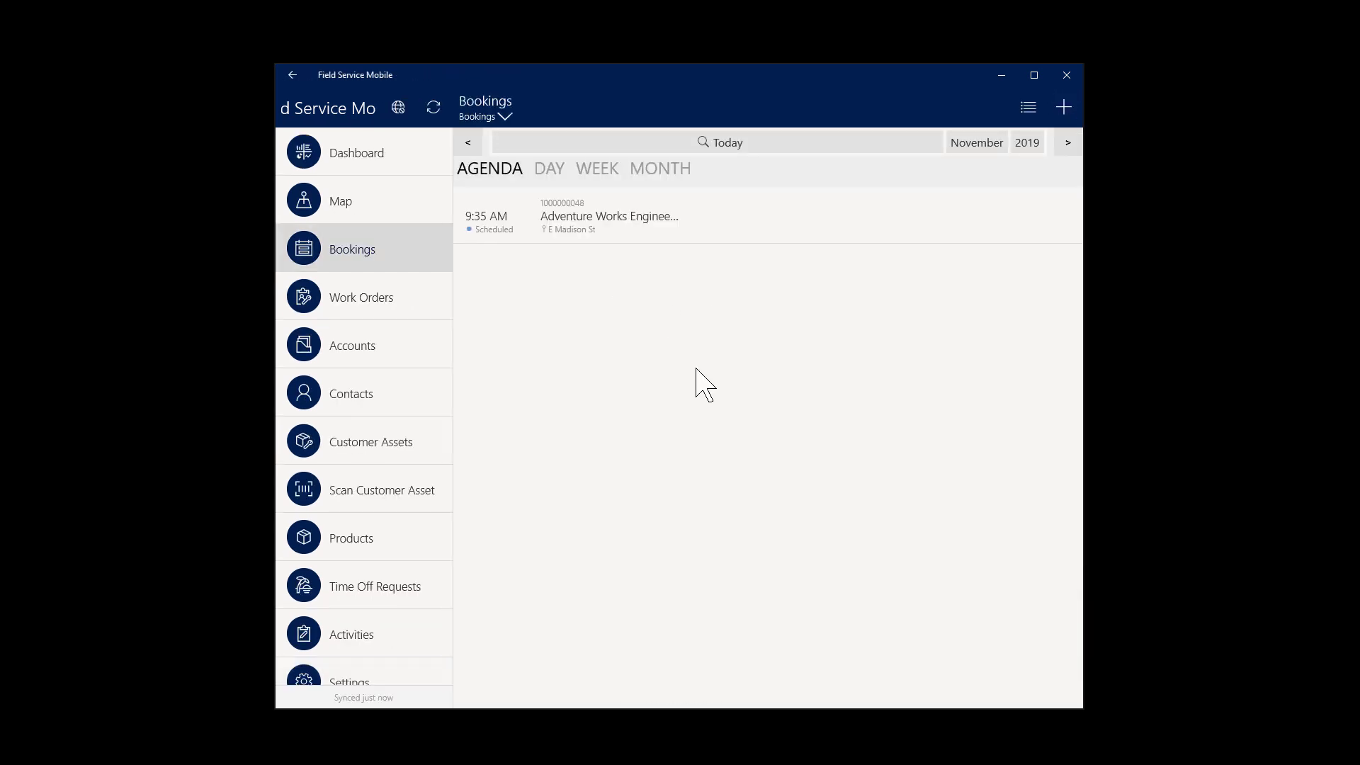
click(673, 226)
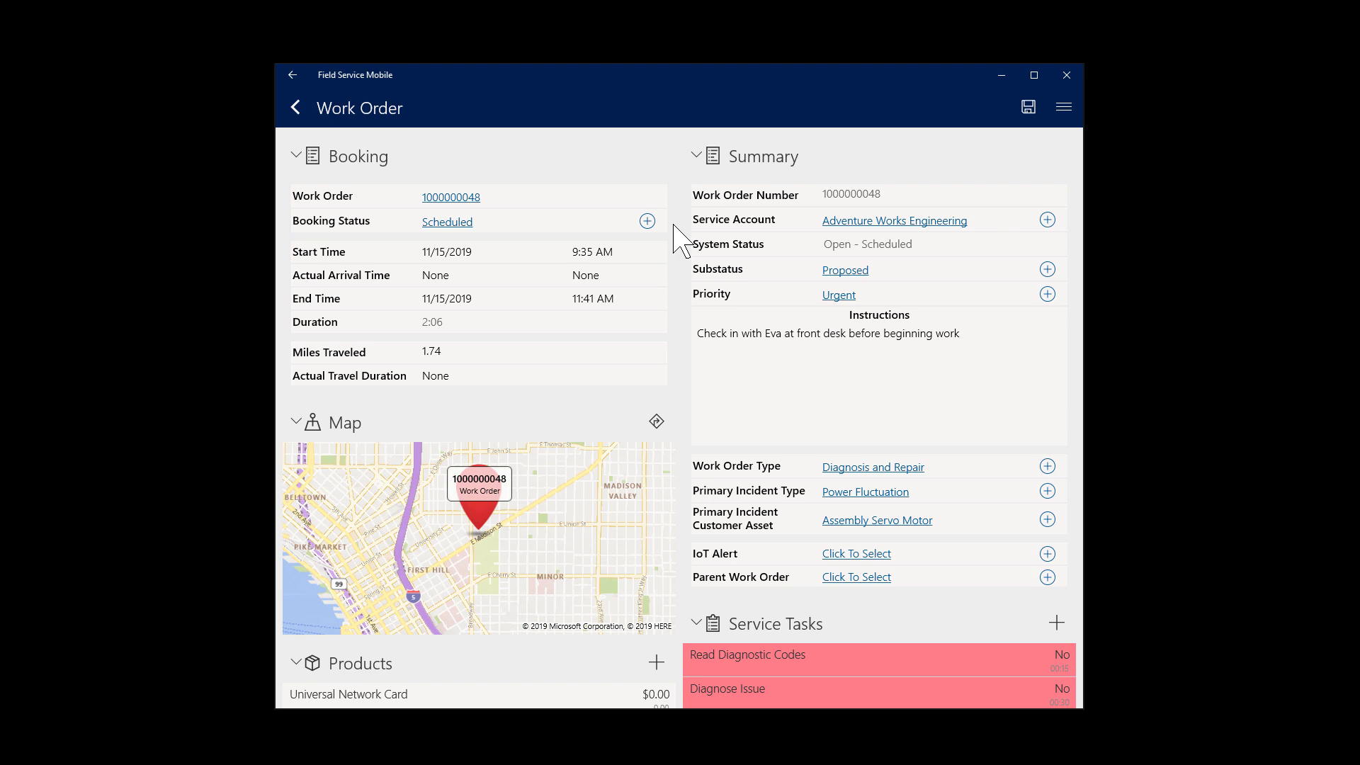
click(607, 221)
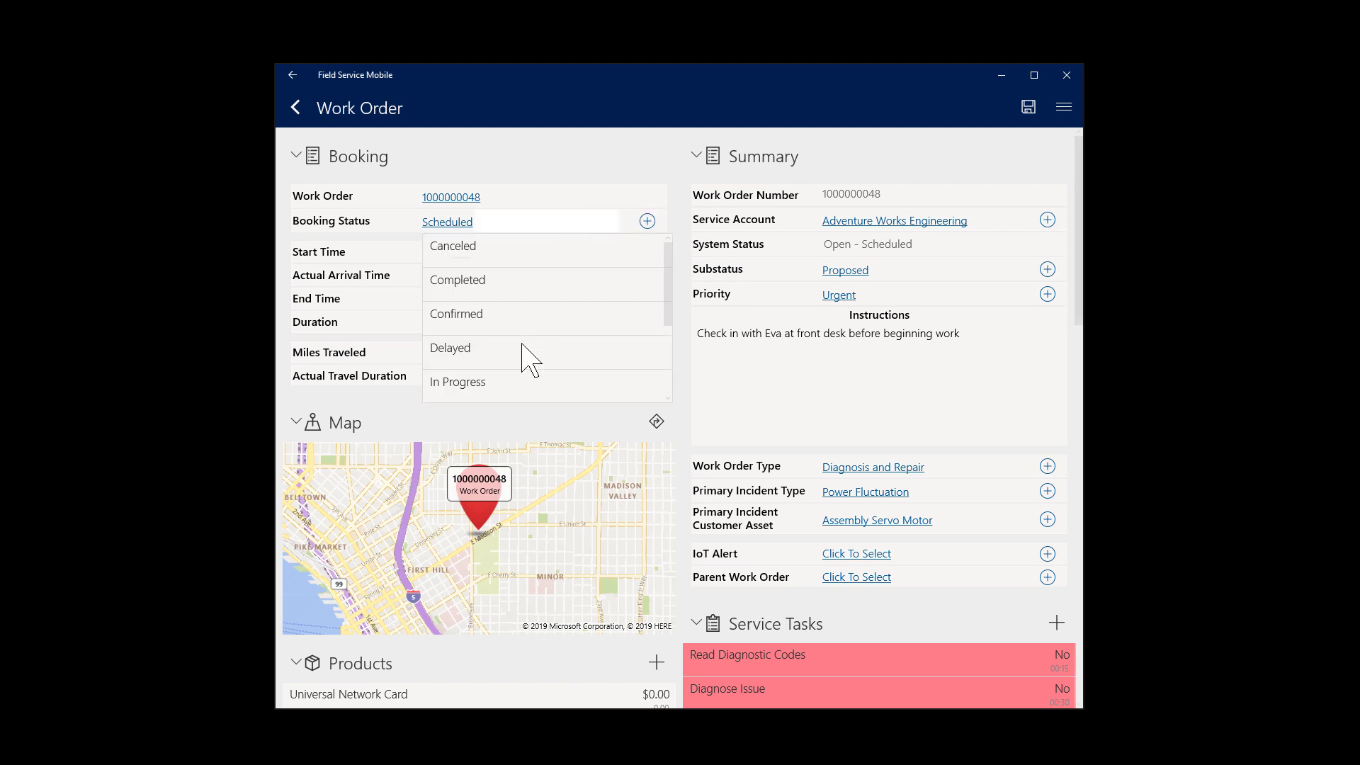
scroll(522, 358, down, 3)
click(504, 390)
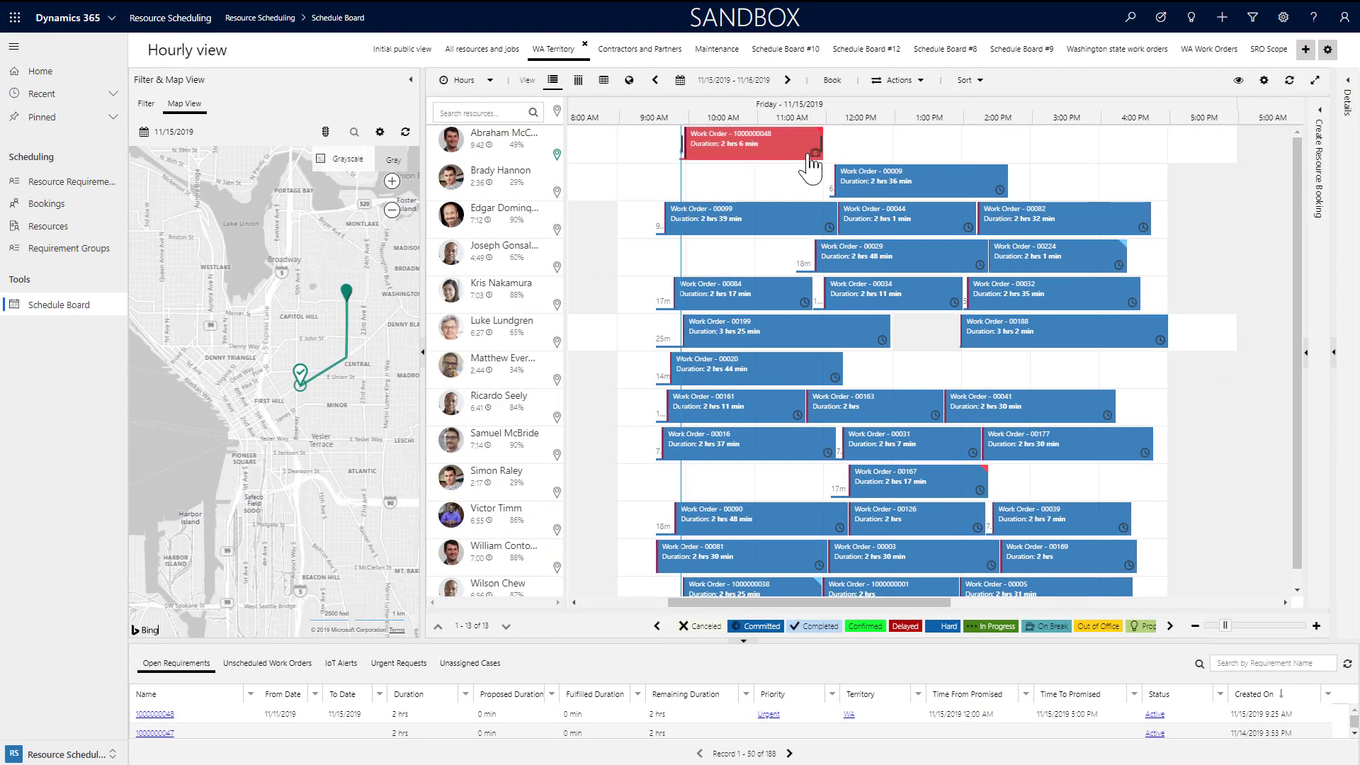
click(768, 156)
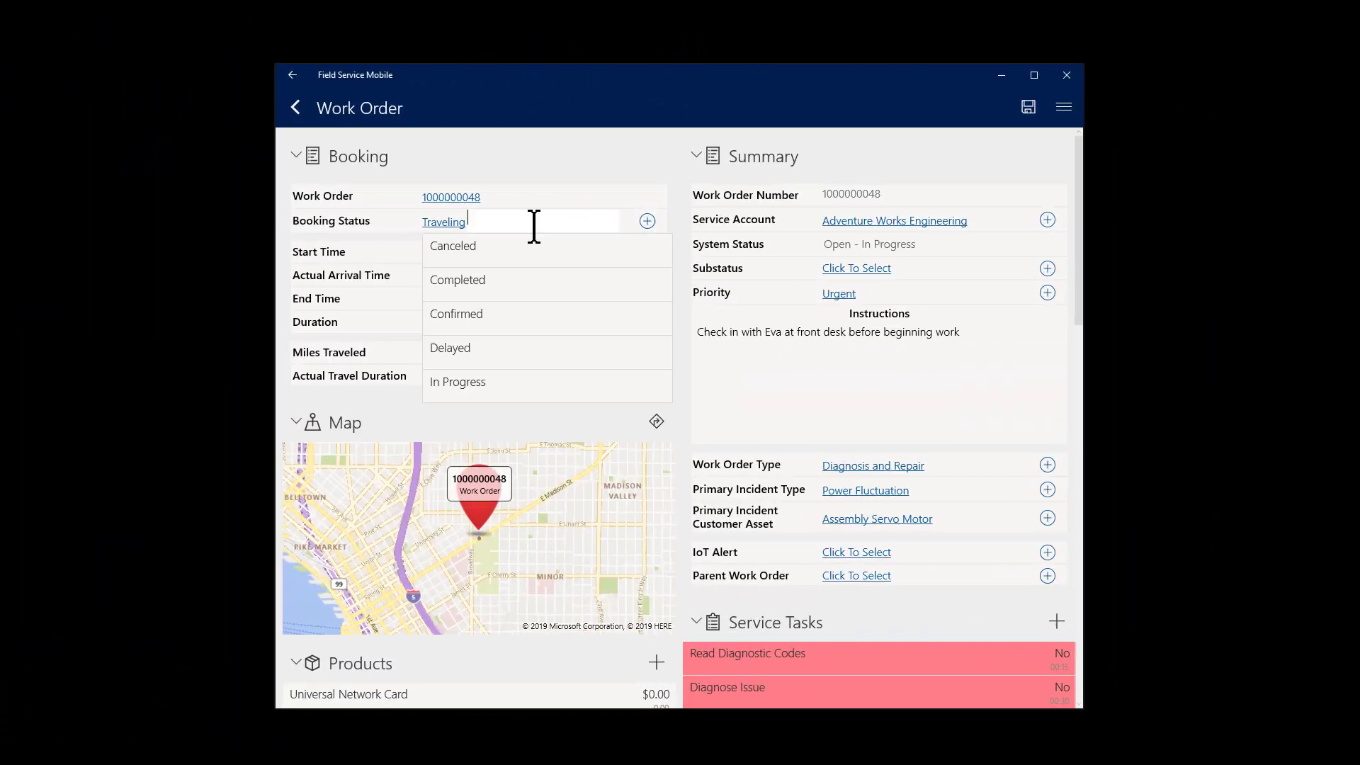
Step: Set the booking to In Progress and mark all four service tasks done
scroll(525, 340, down, 1)
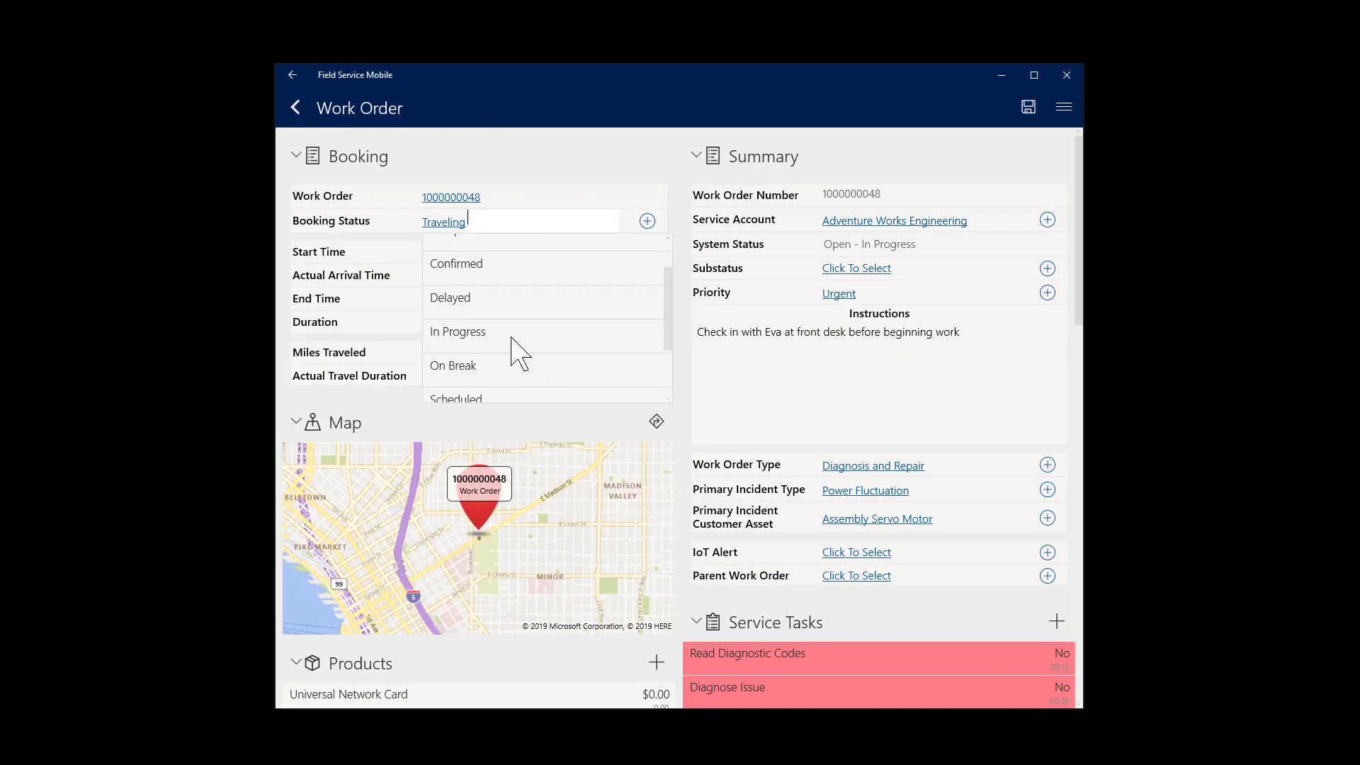
click(496, 331)
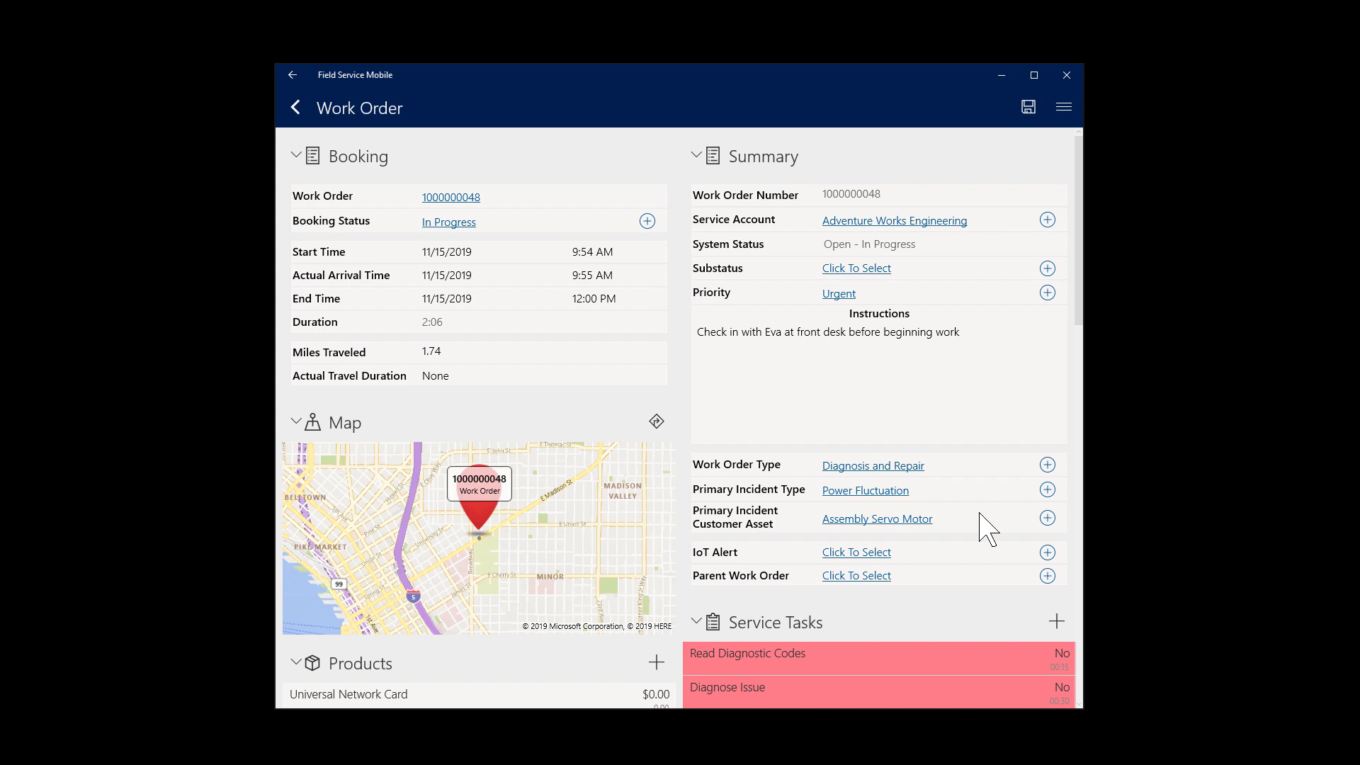
scroll(989, 530, down, 5)
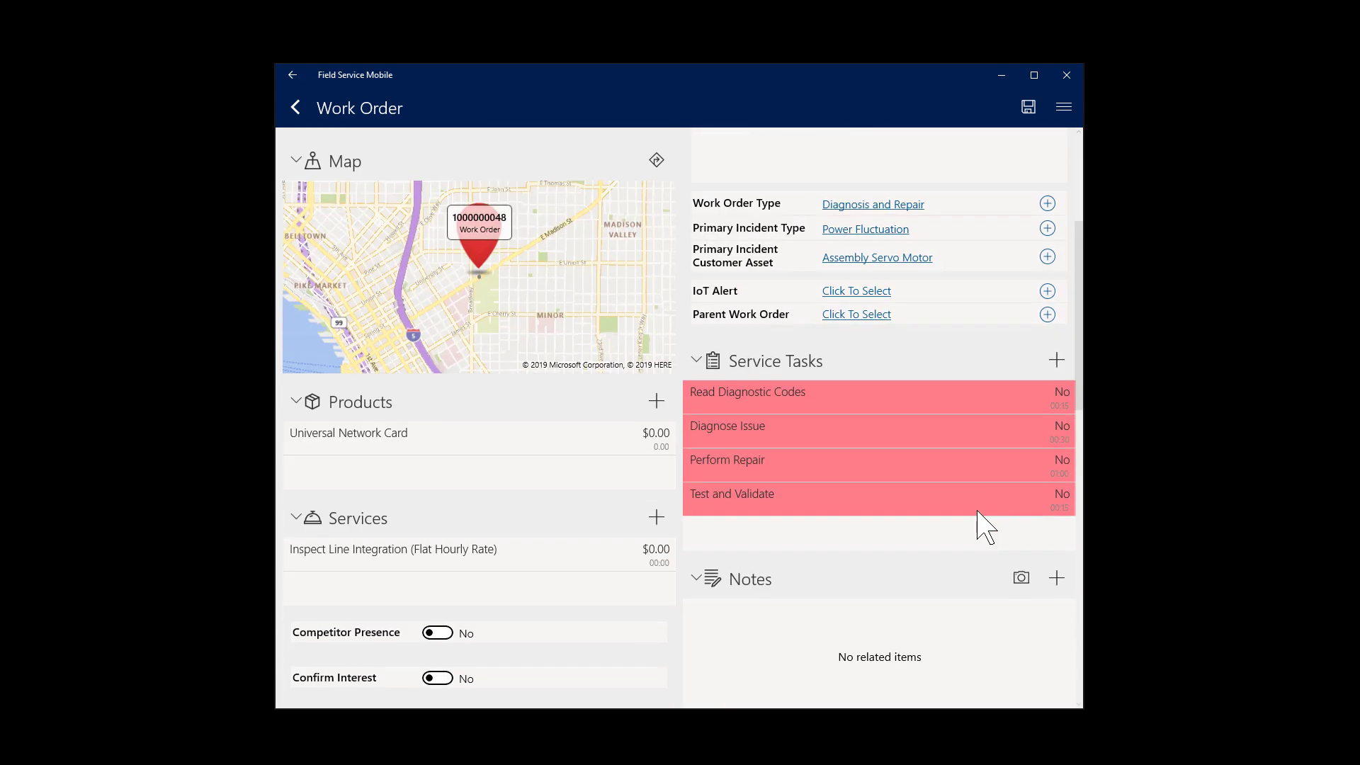
click(1062, 395)
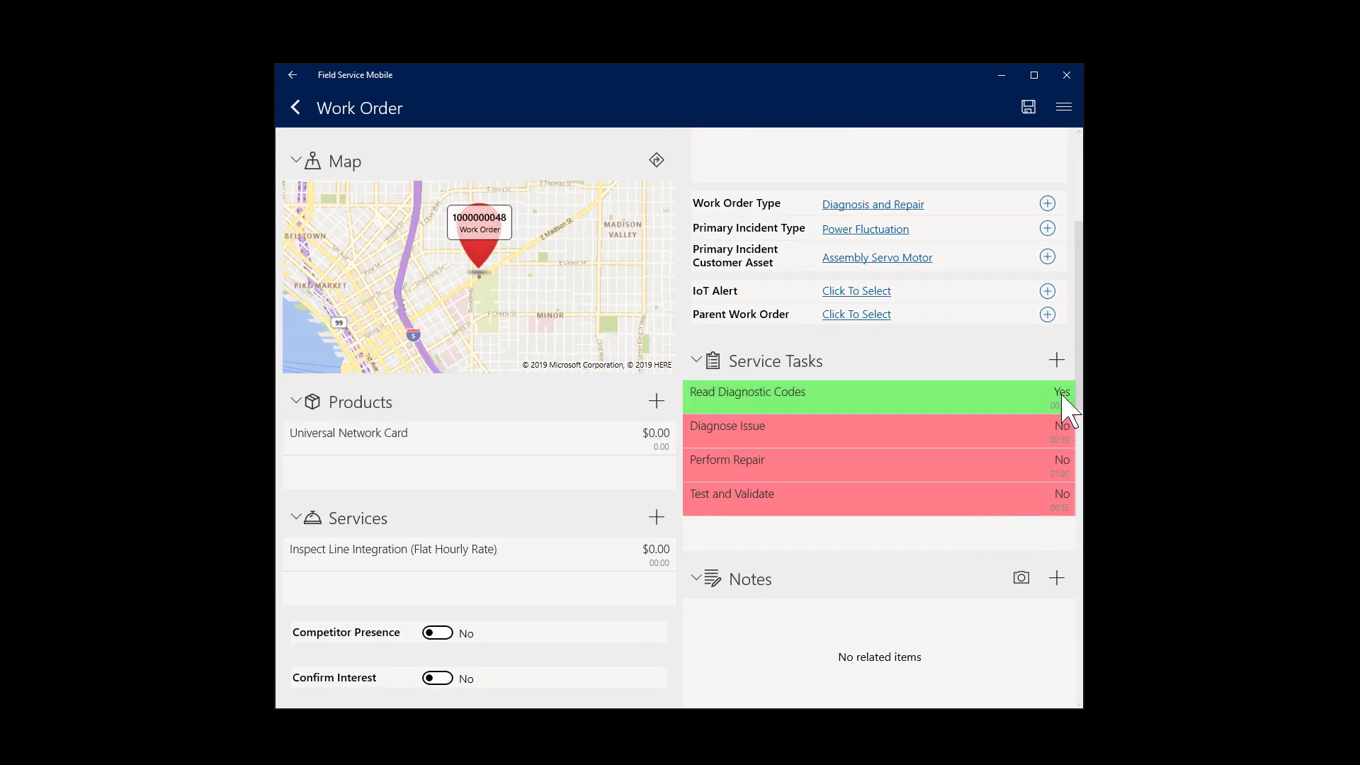
click(1062, 429)
click(1060, 468)
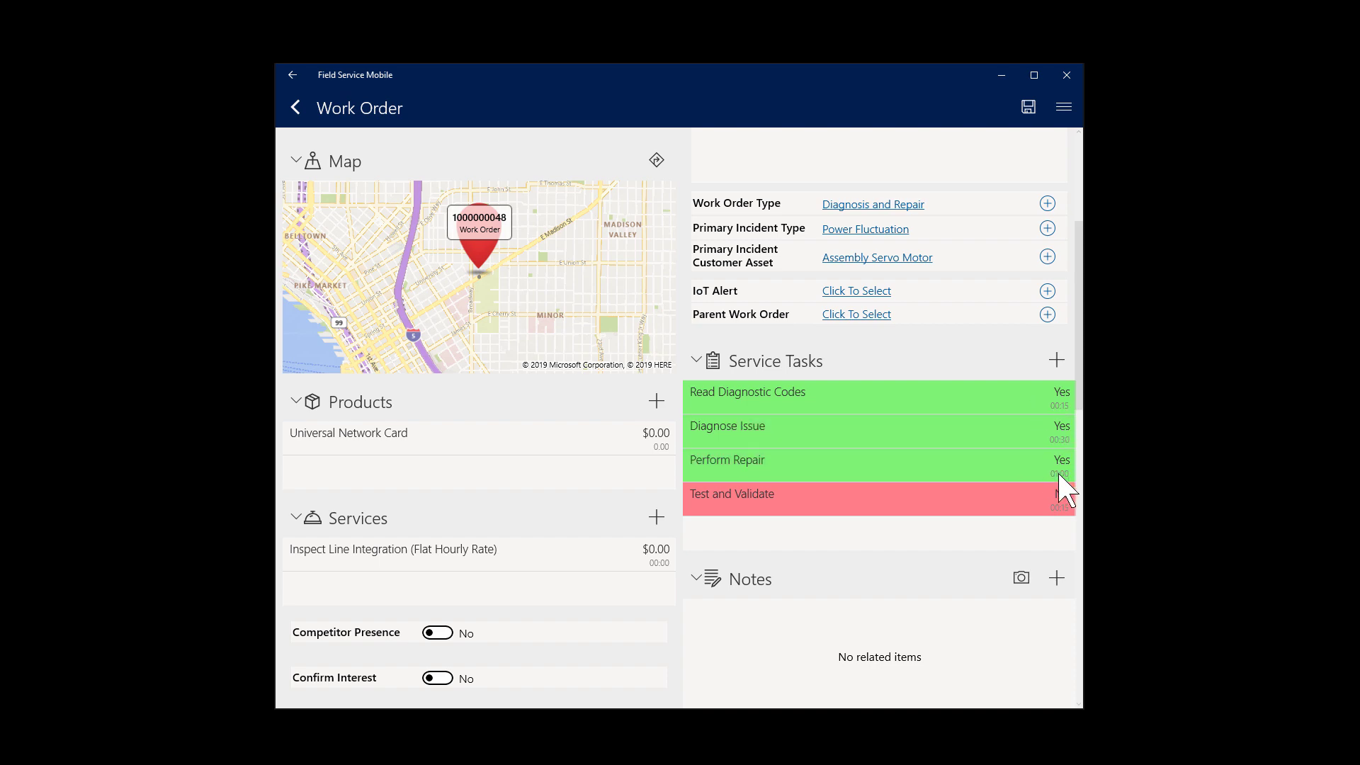
click(1063, 498)
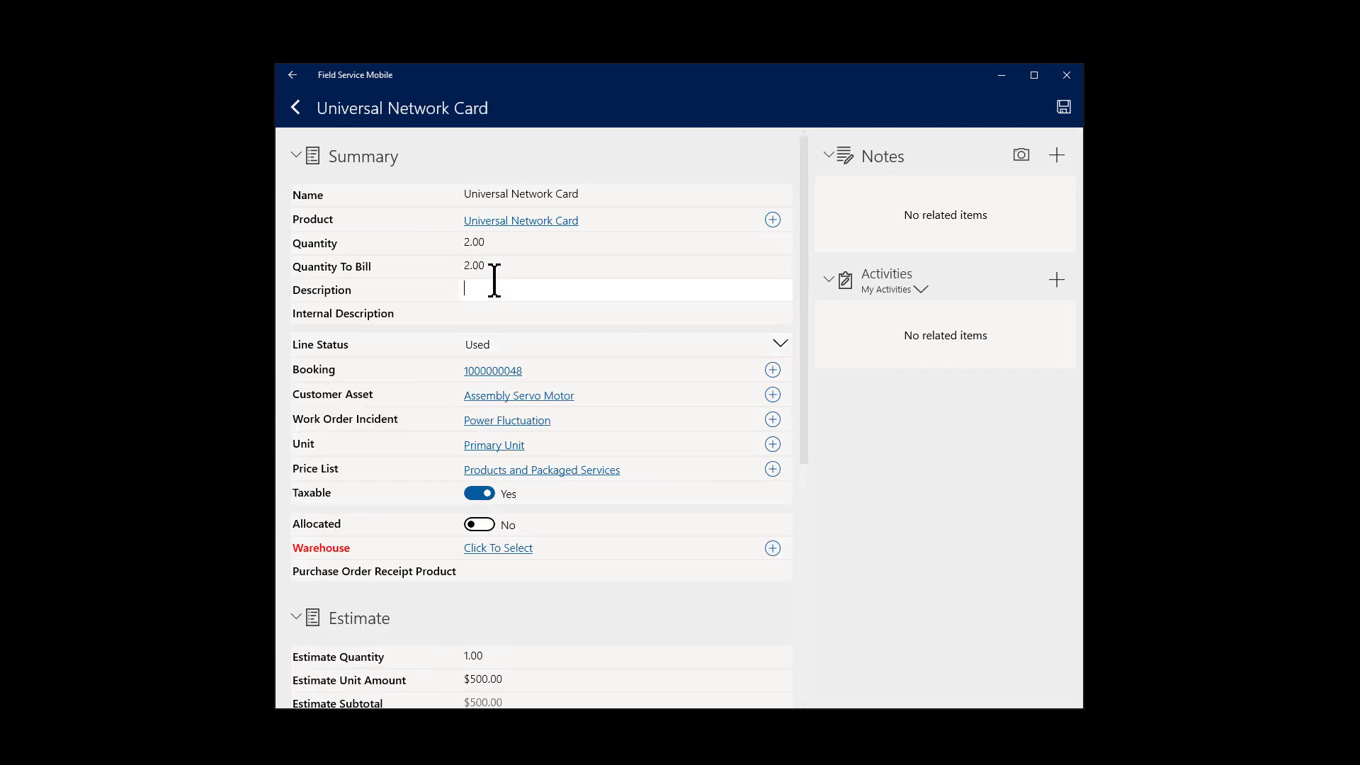
Step: Set the Universal Network Card product line status to Used and save it
click(549, 550)
click(486, 504)
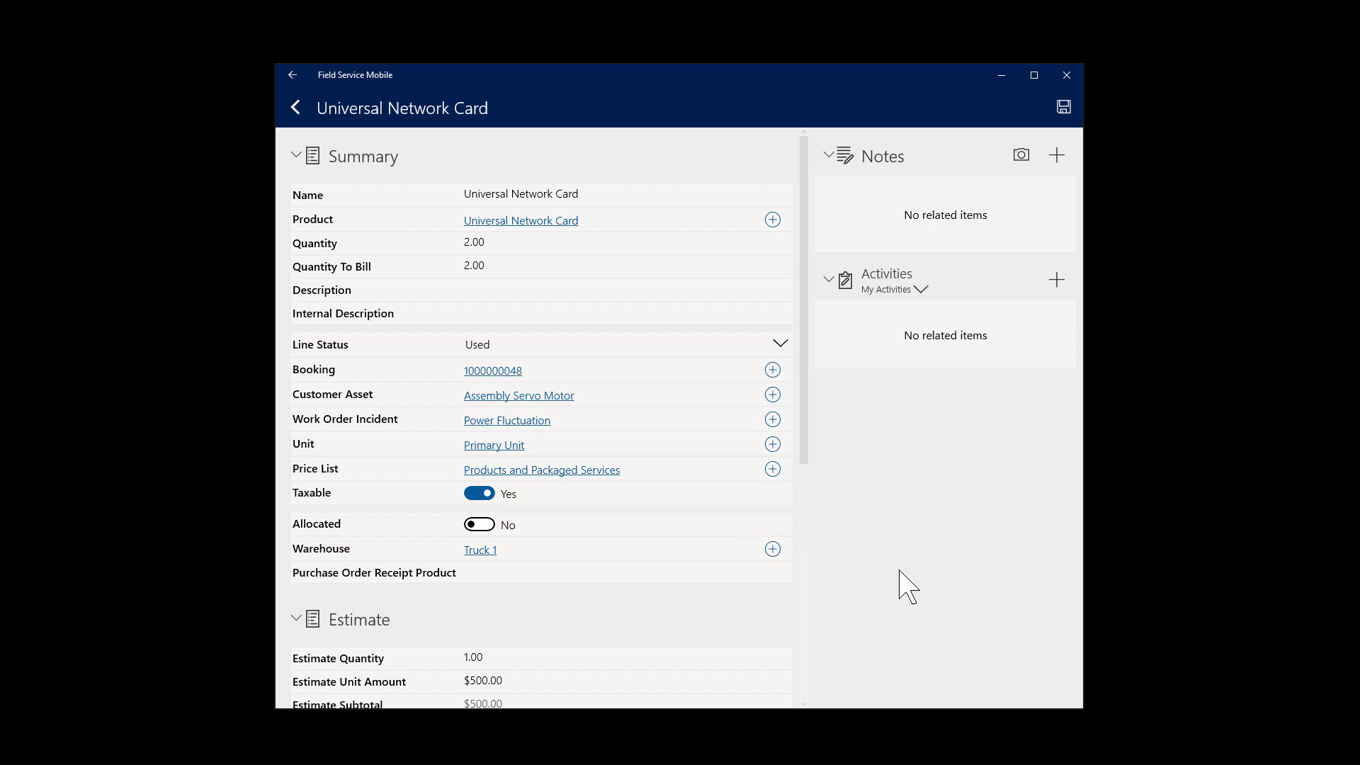
click(1063, 108)
Step: Mark the Inspect Line Integration service line Used with a 1:30 duration and save it
scroll(510, 476, down, 2)
click(510, 464)
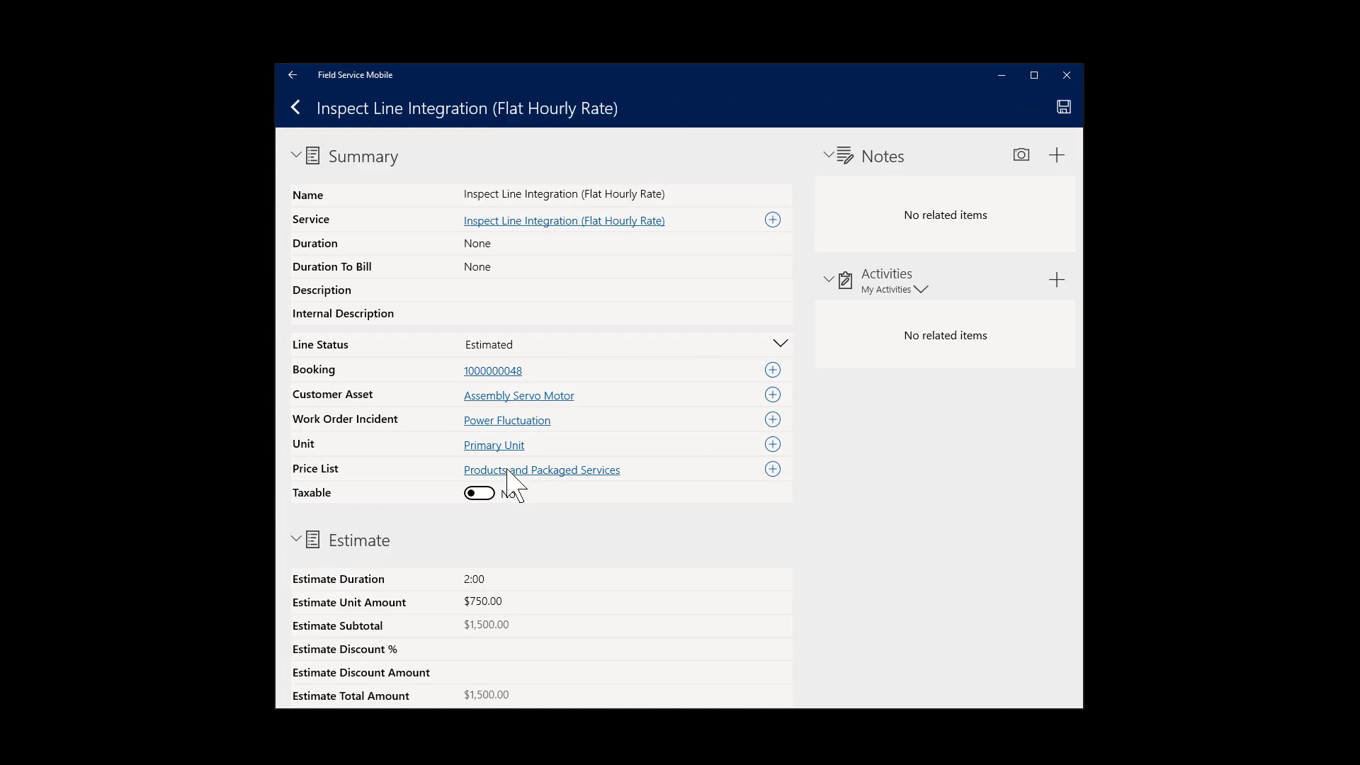
click(556, 346)
click(541, 364)
click(560, 244)
click(602, 298)
scroll(738, 370, down, 1)
click(729, 359)
click(742, 412)
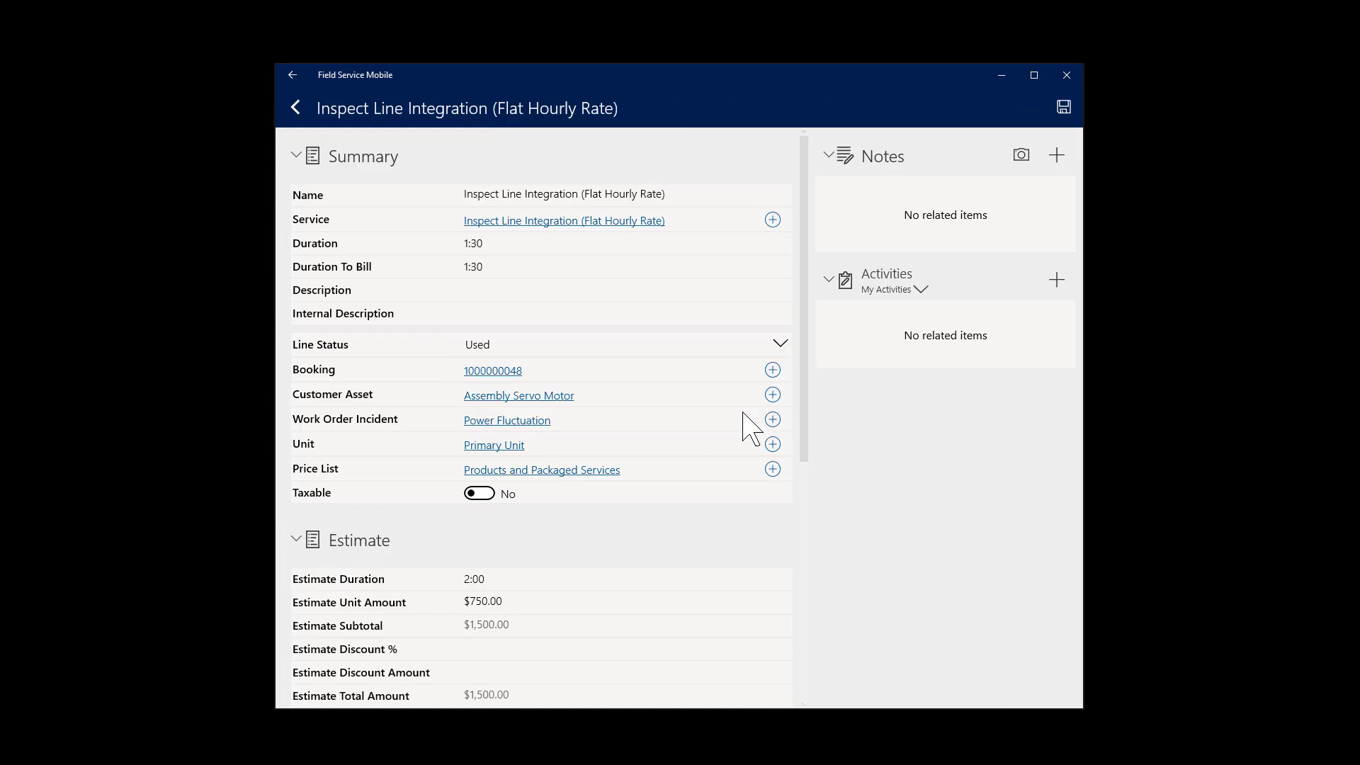
click(1063, 108)
Step: Add a note titled 'Installed temporary replacement part' with the customer's signature
scroll(799, 516, down, 2)
click(1056, 316)
click(1063, 107)
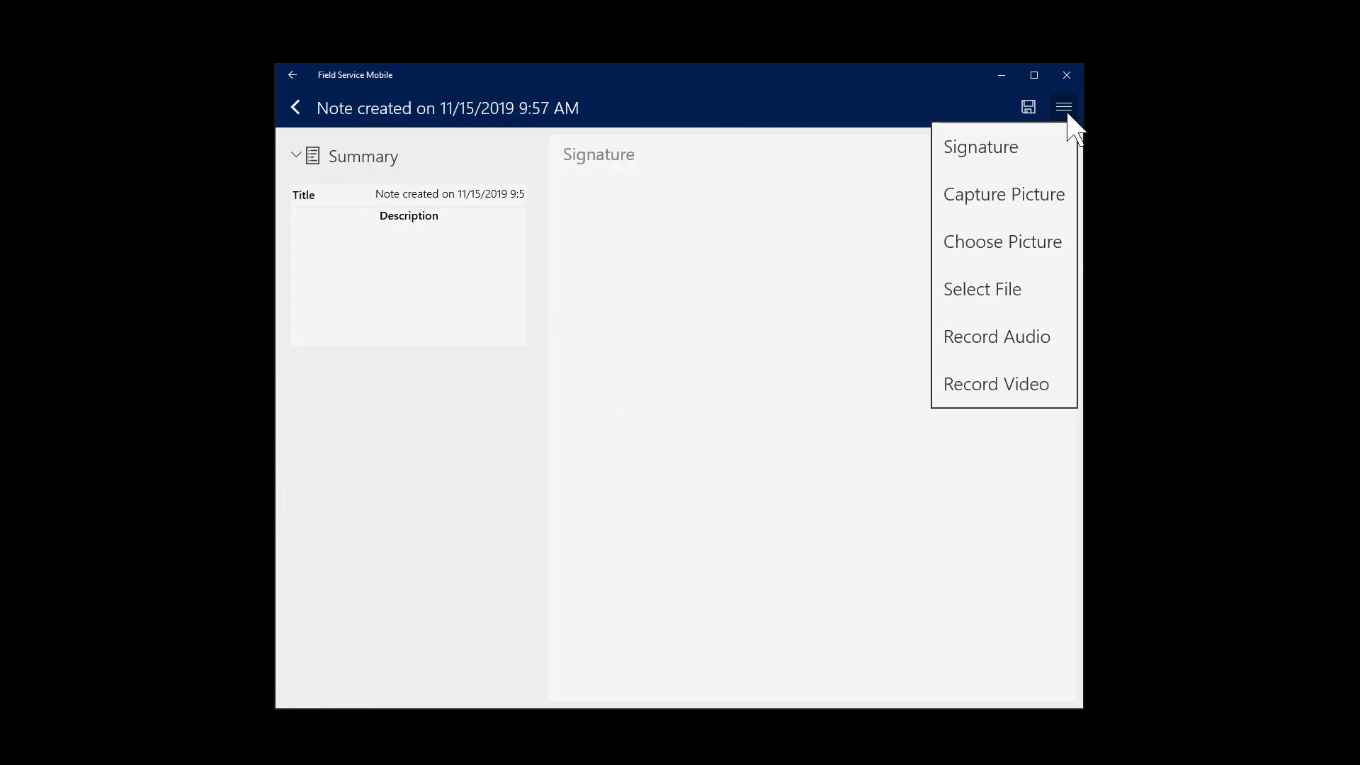
click(462, 194)
text(Installed temporary replacem)
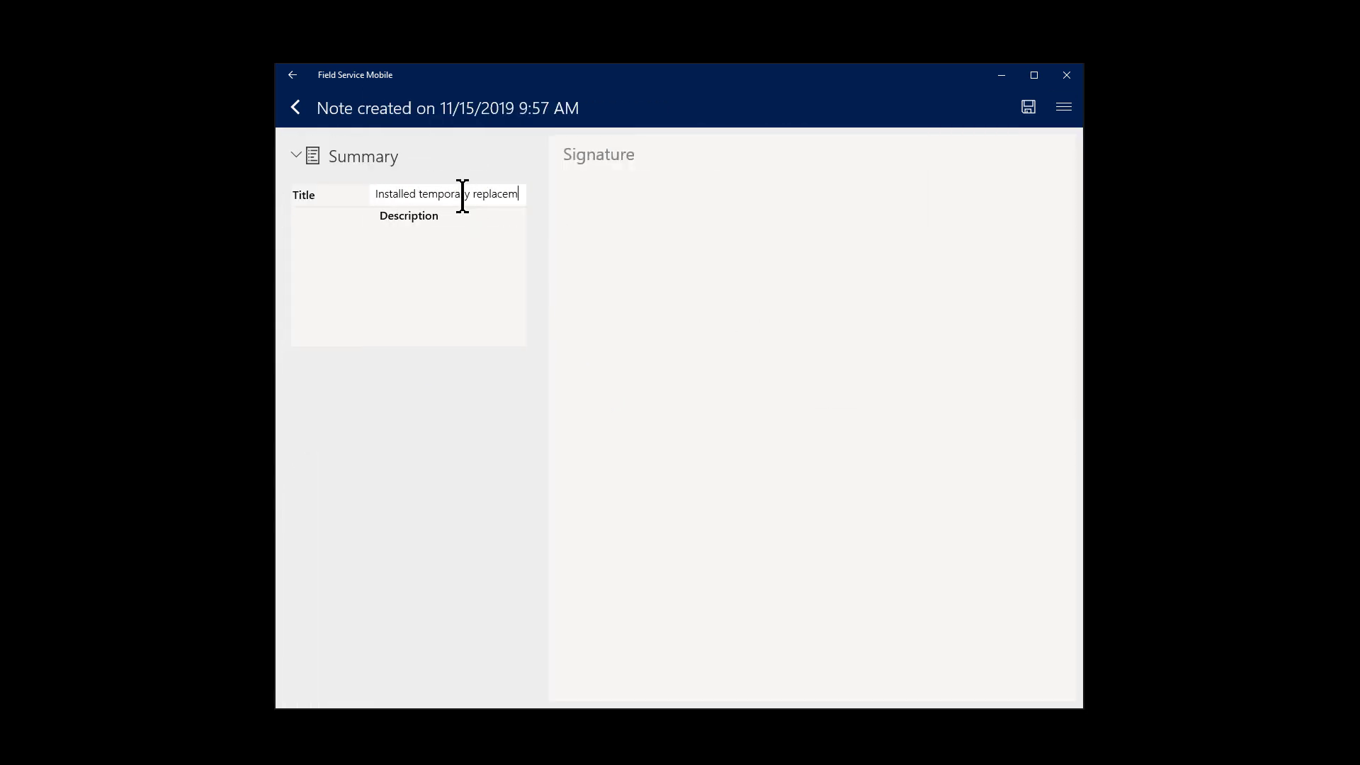
text(ent part)
click(1029, 106)
mouse_move(366, 374)
mouse_down()
mouse_move(402, 427)
mouse_move(479, 418)
mouse_up()
mouse_move(533, 427)
mouse_down()
mouse_move(501, 446)
mouse_move(554, 464)
mouse_up()
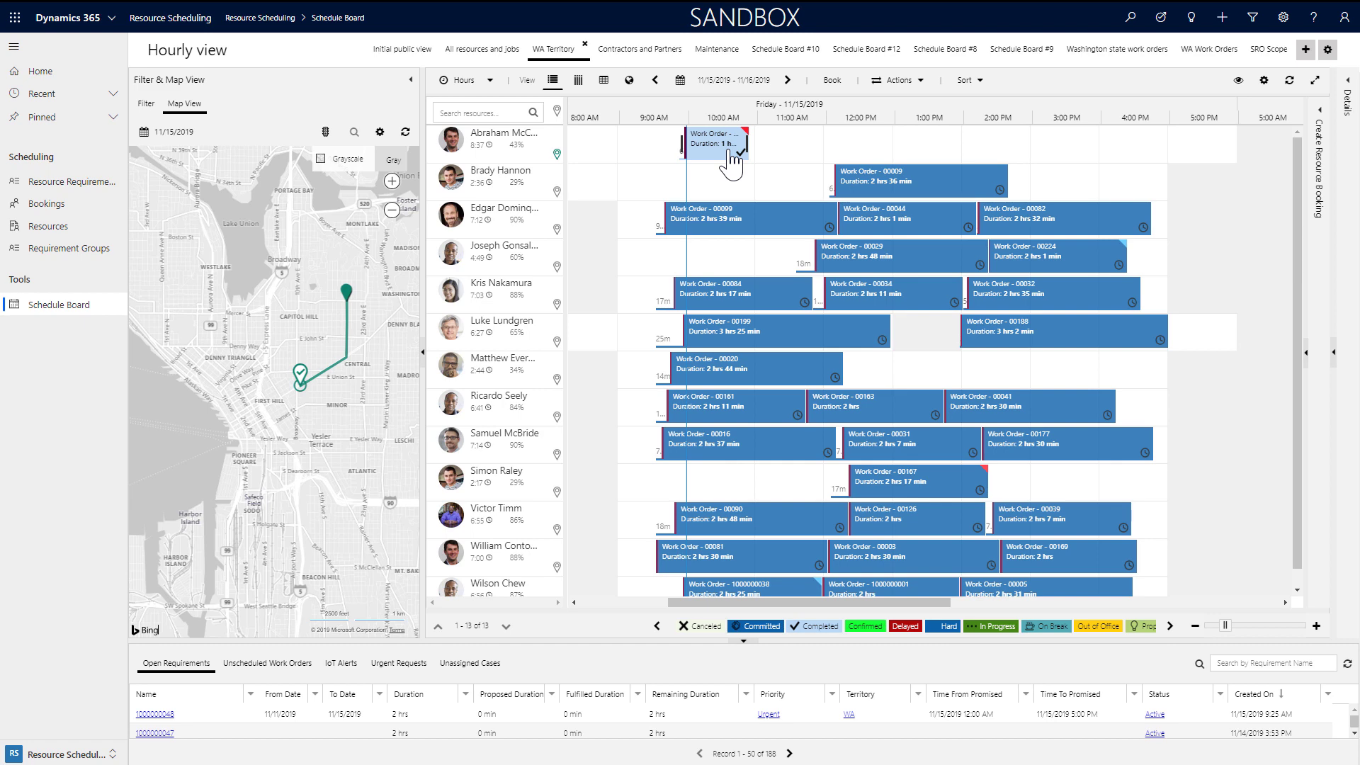
click(731, 152)
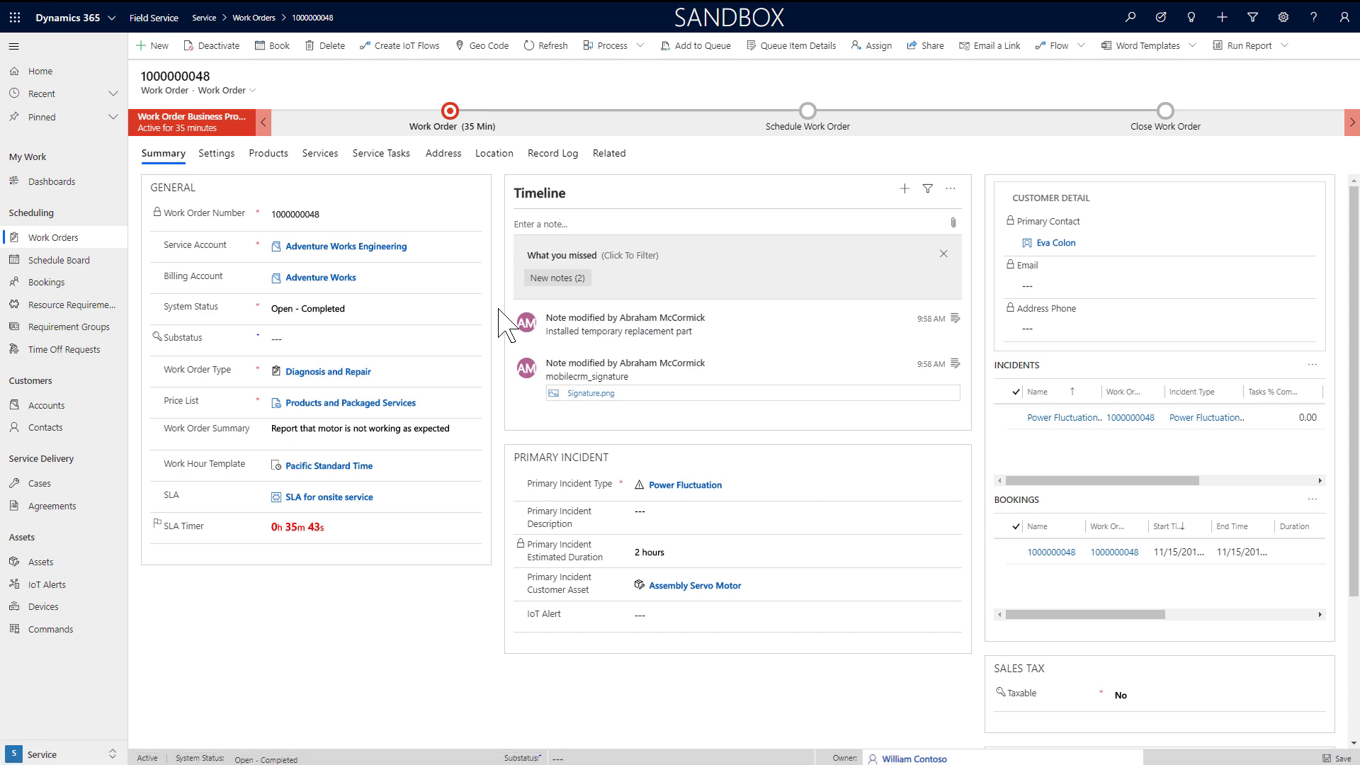
click(61, 561)
click(162, 135)
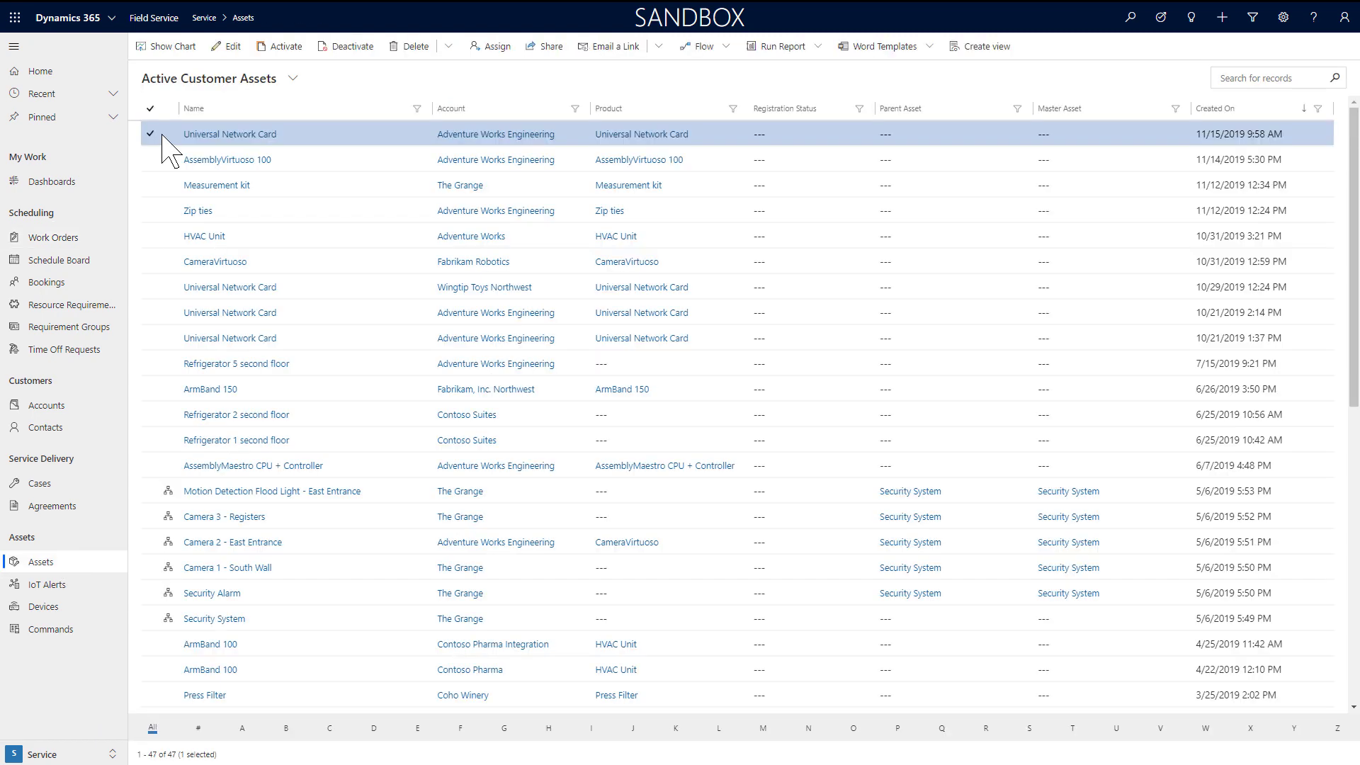
click(57, 239)
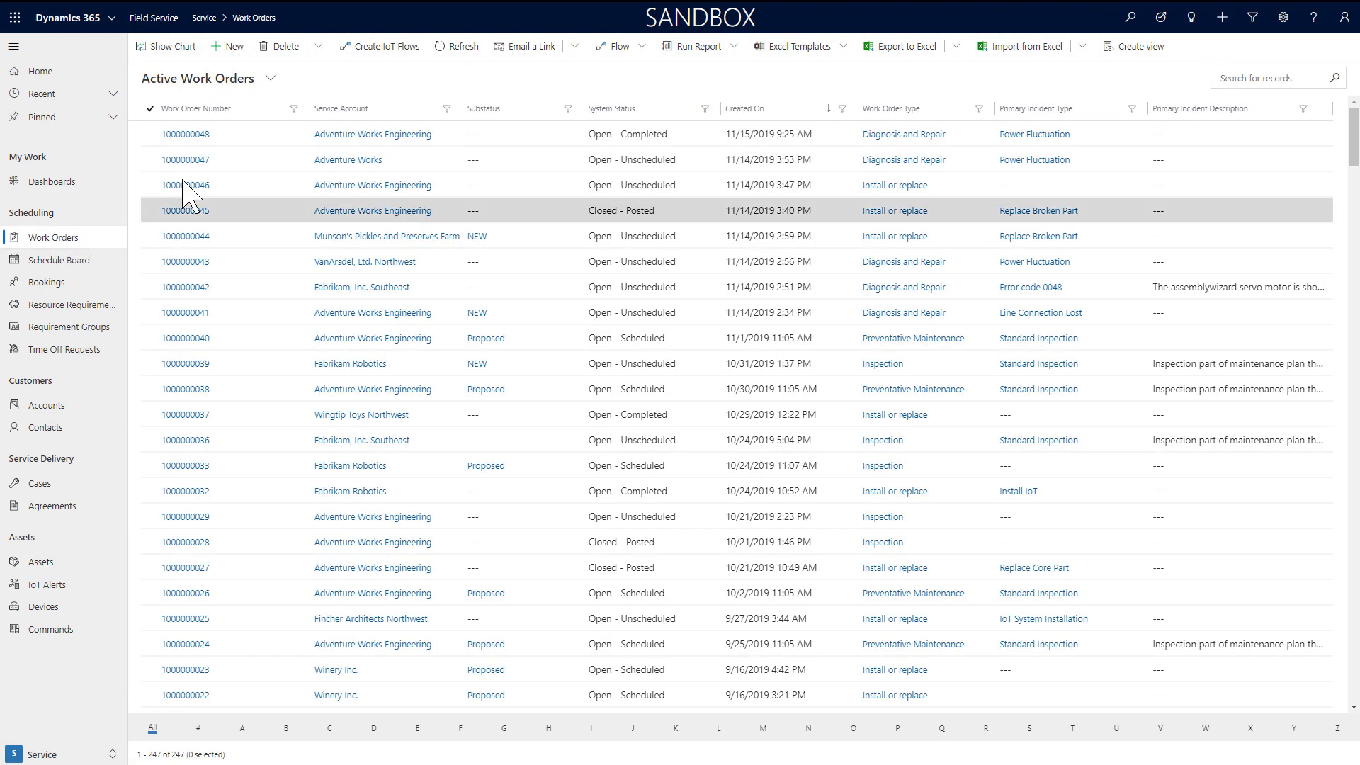
click(188, 134)
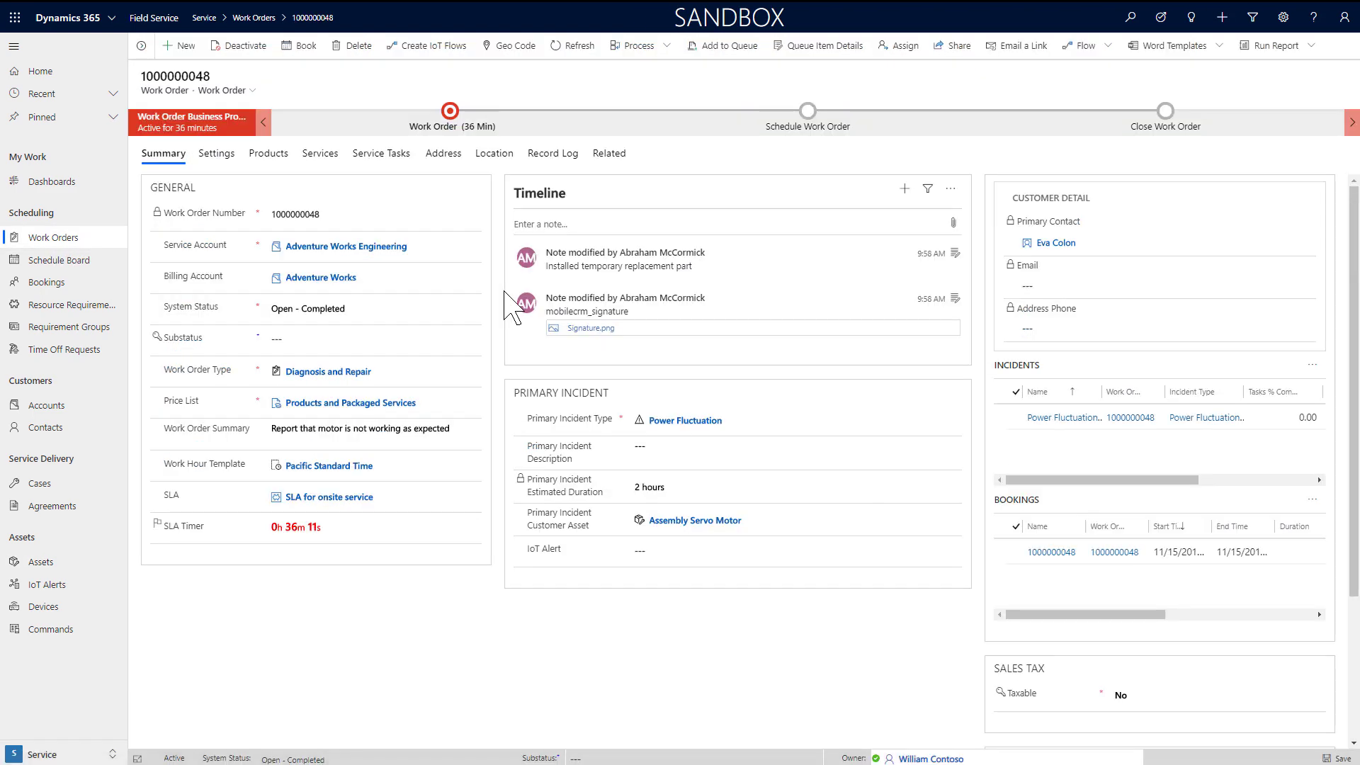
click(591, 330)
click(103, 755)
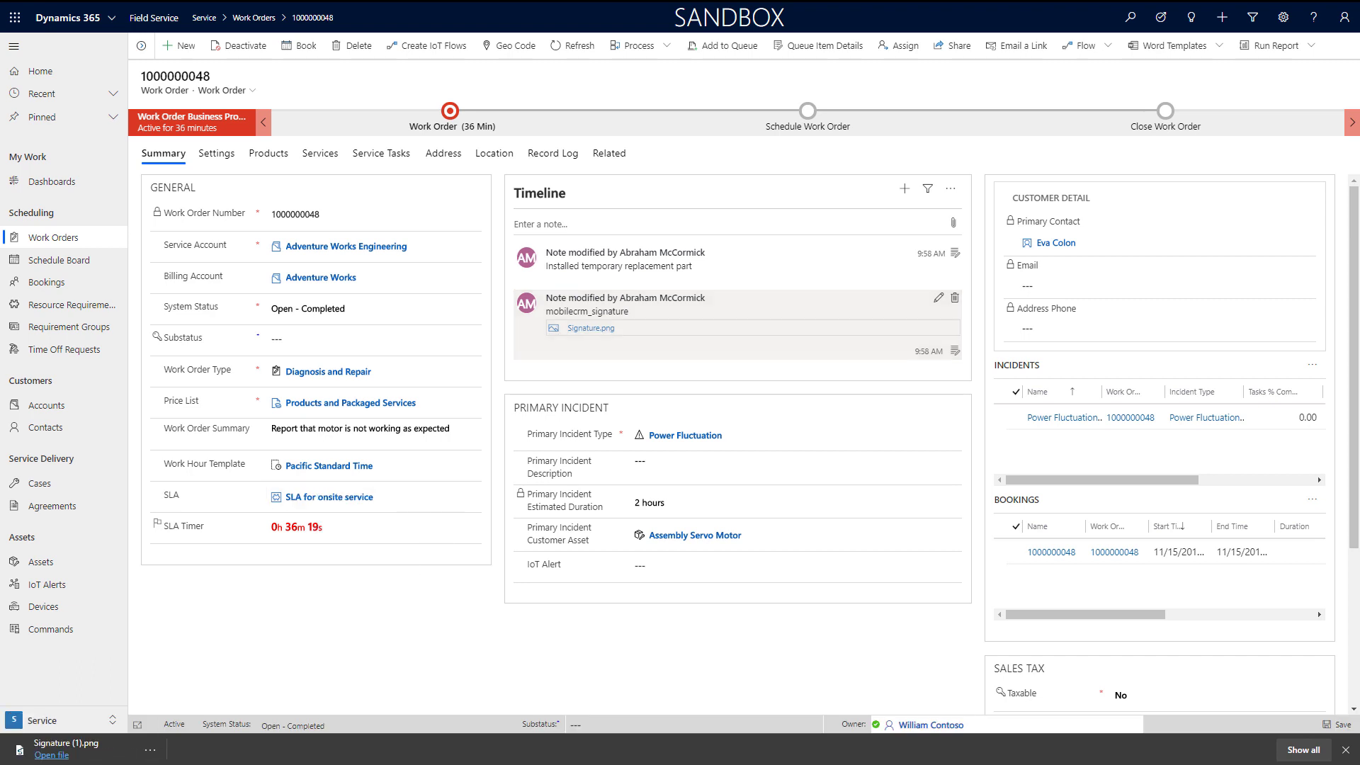
click(362, 308)
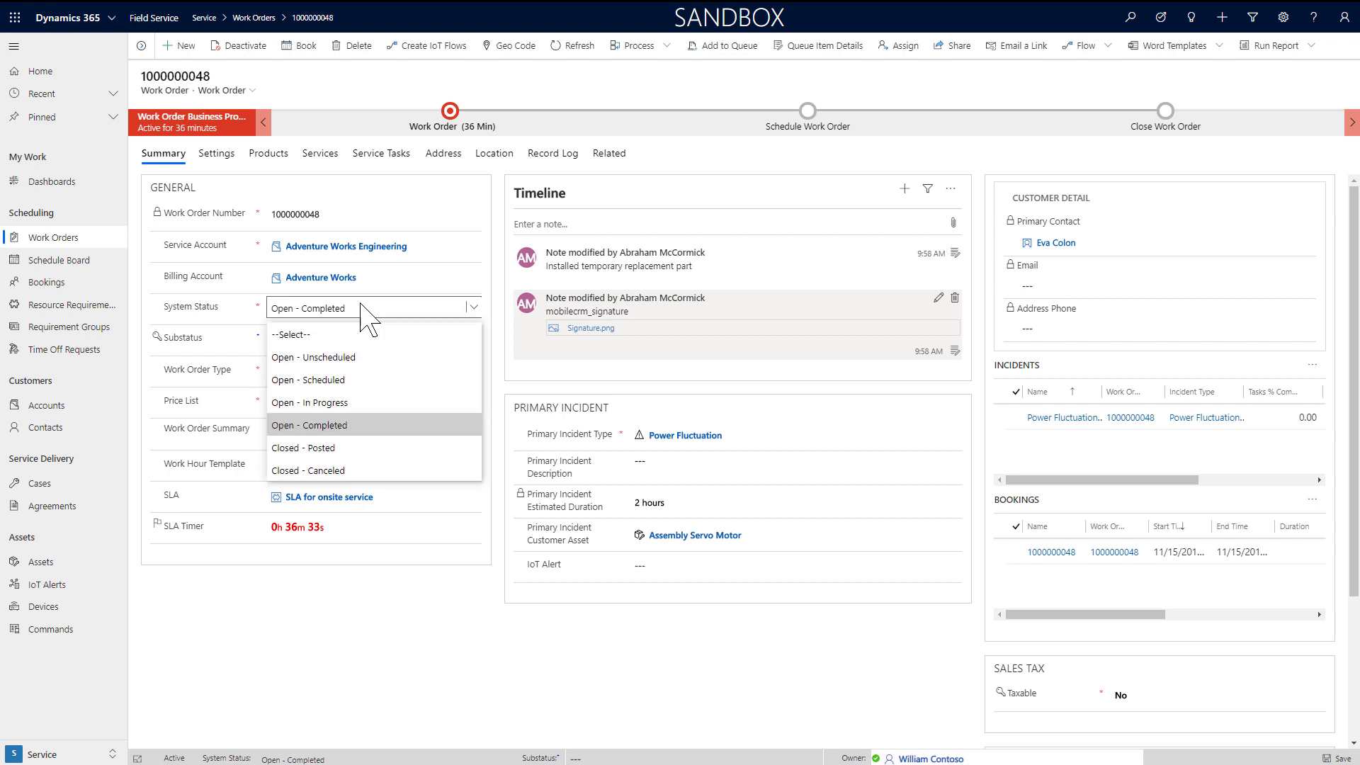
click(381, 449)
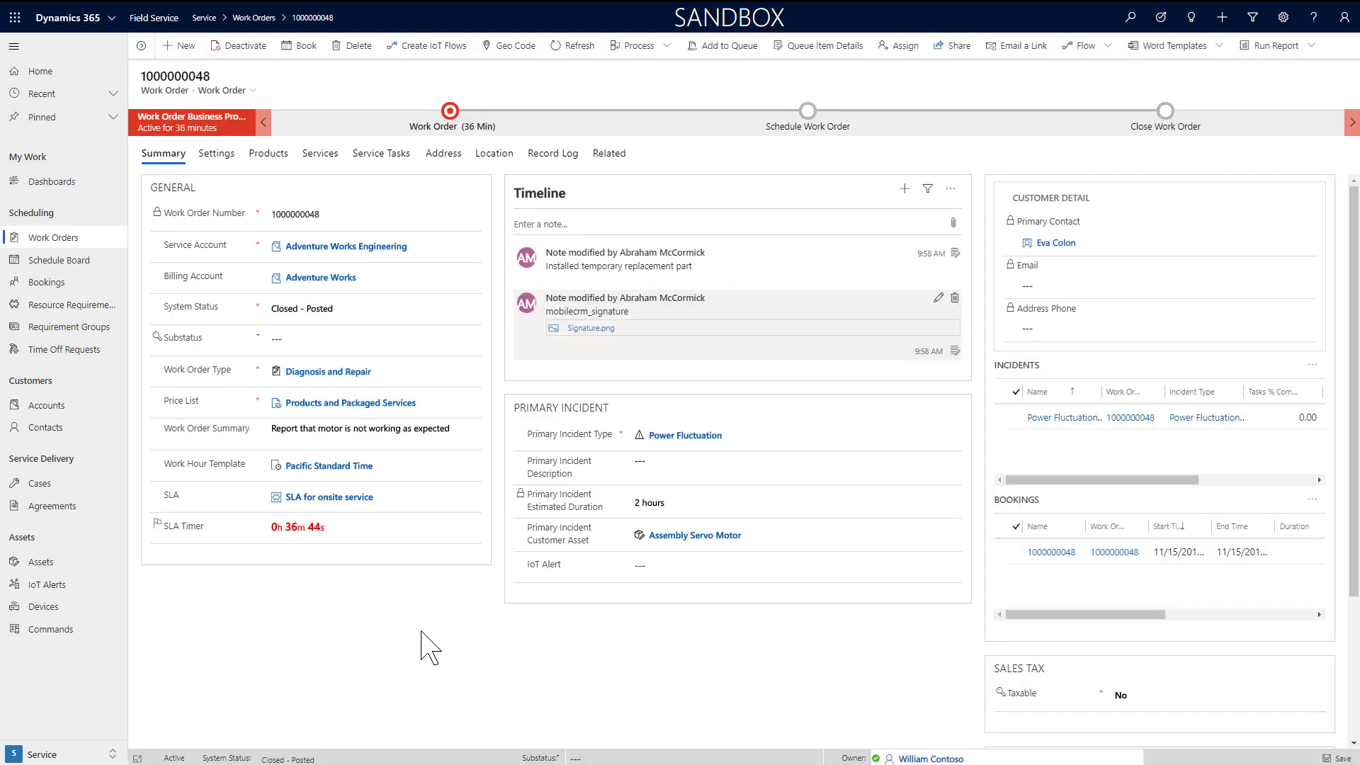
click(90, 755)
click(78, 651)
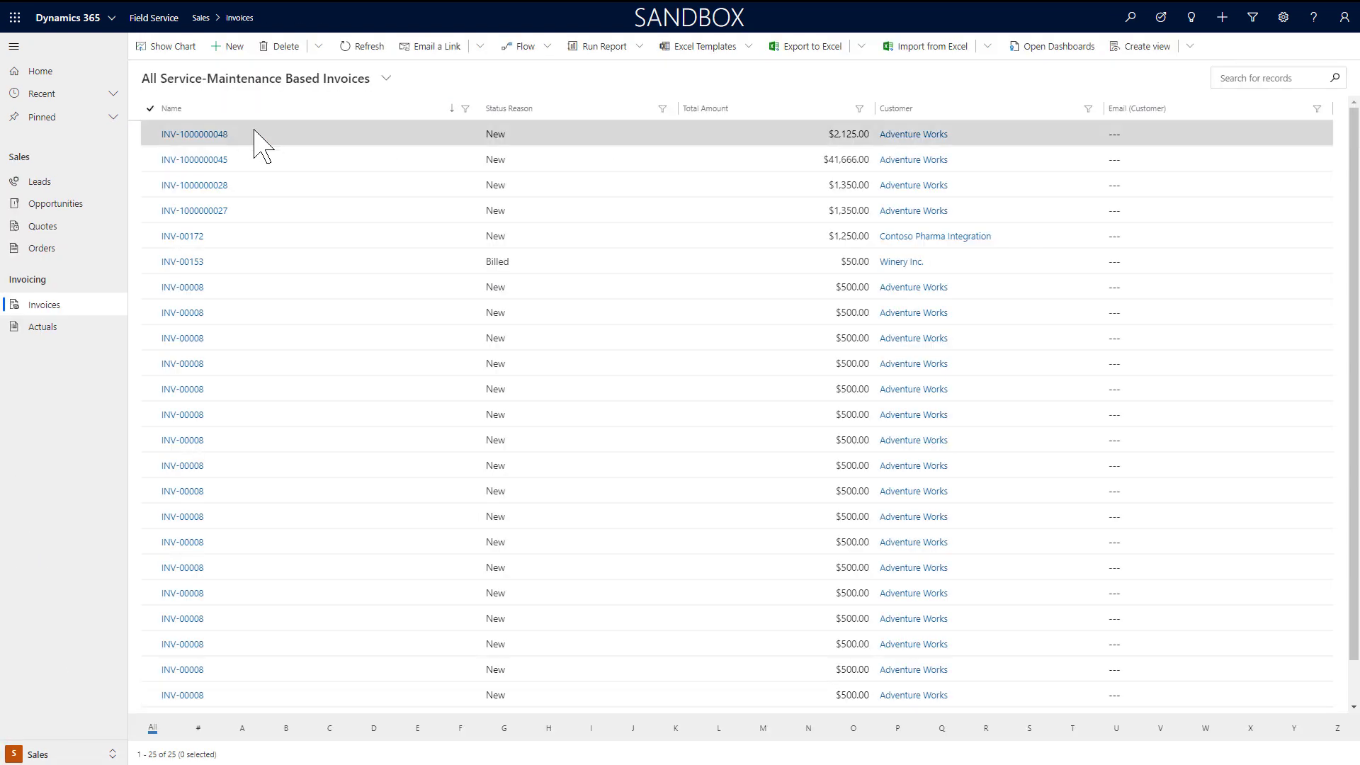
click(216, 136)
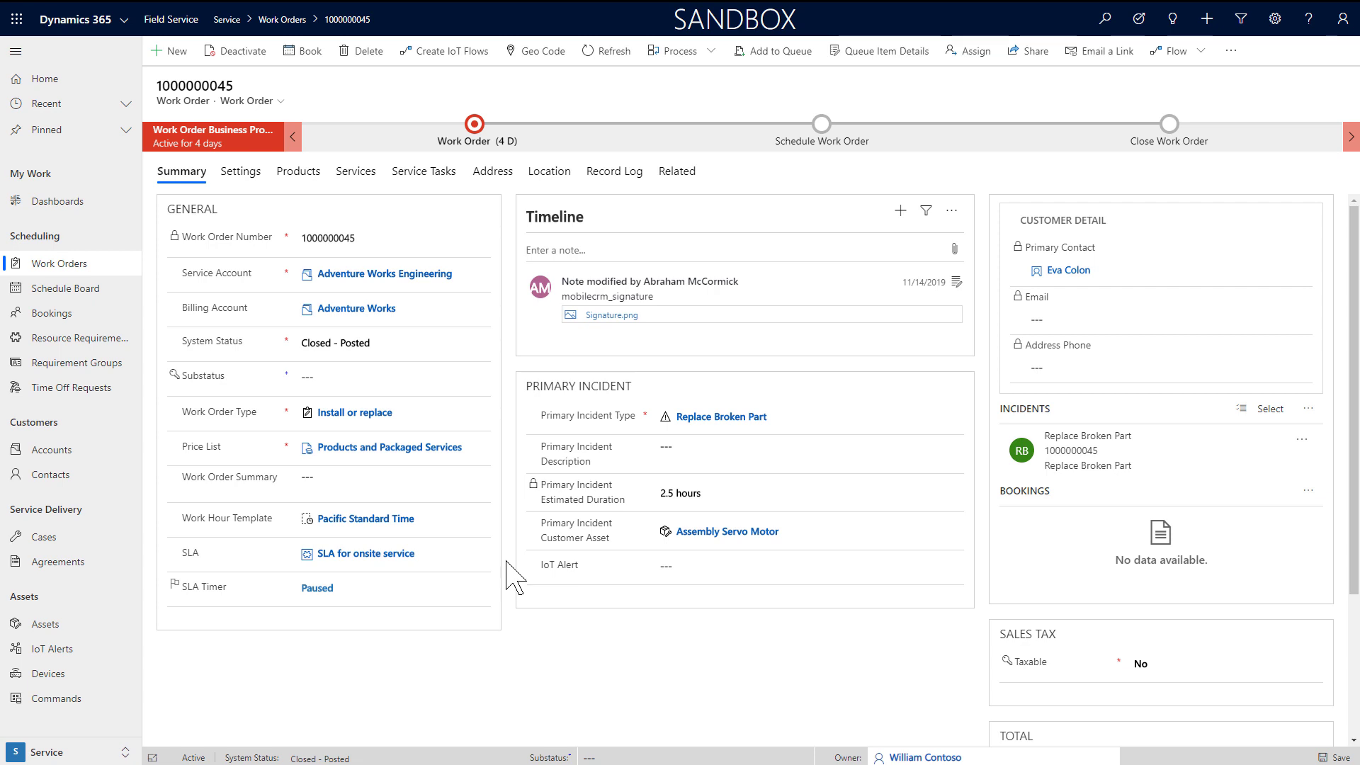
Step: Switch to the Settings area and open the Diagnosis and Repair work order type
click(123, 754)
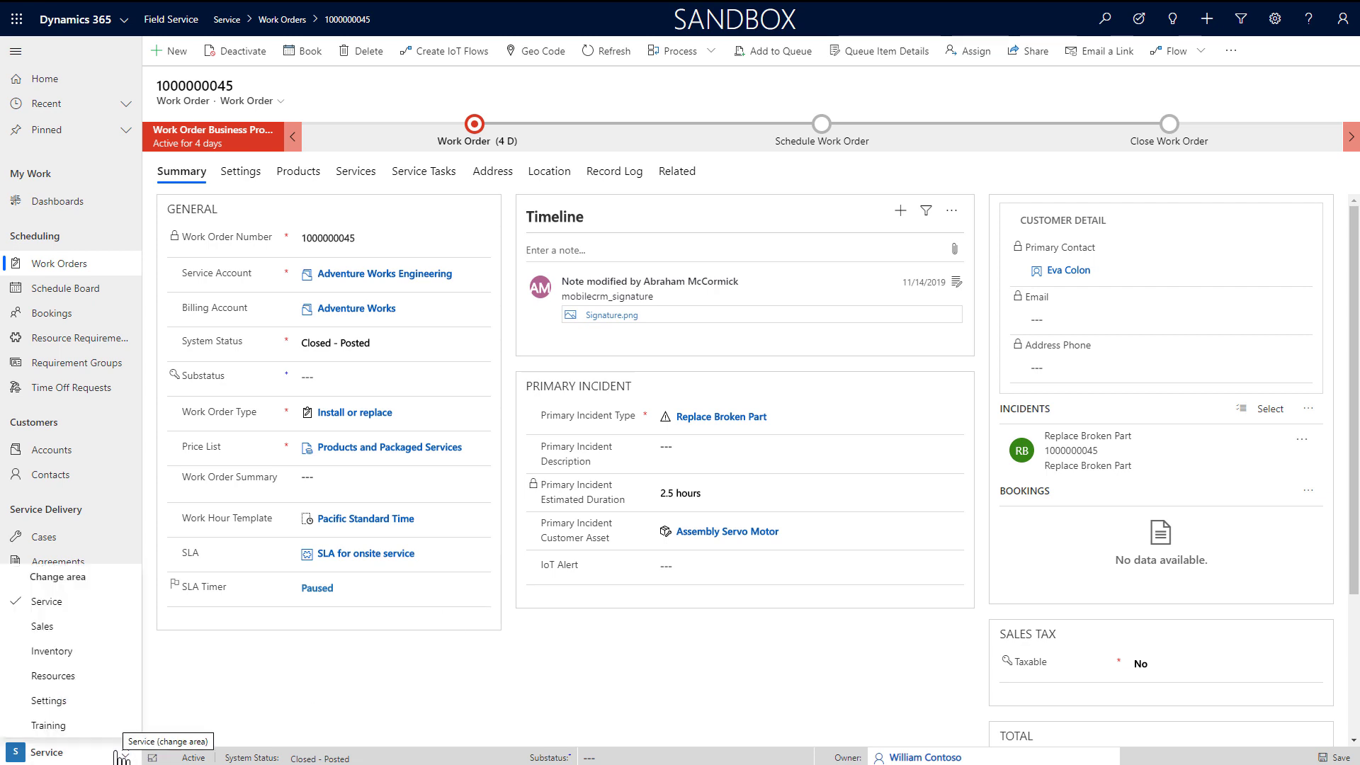
click(122, 705)
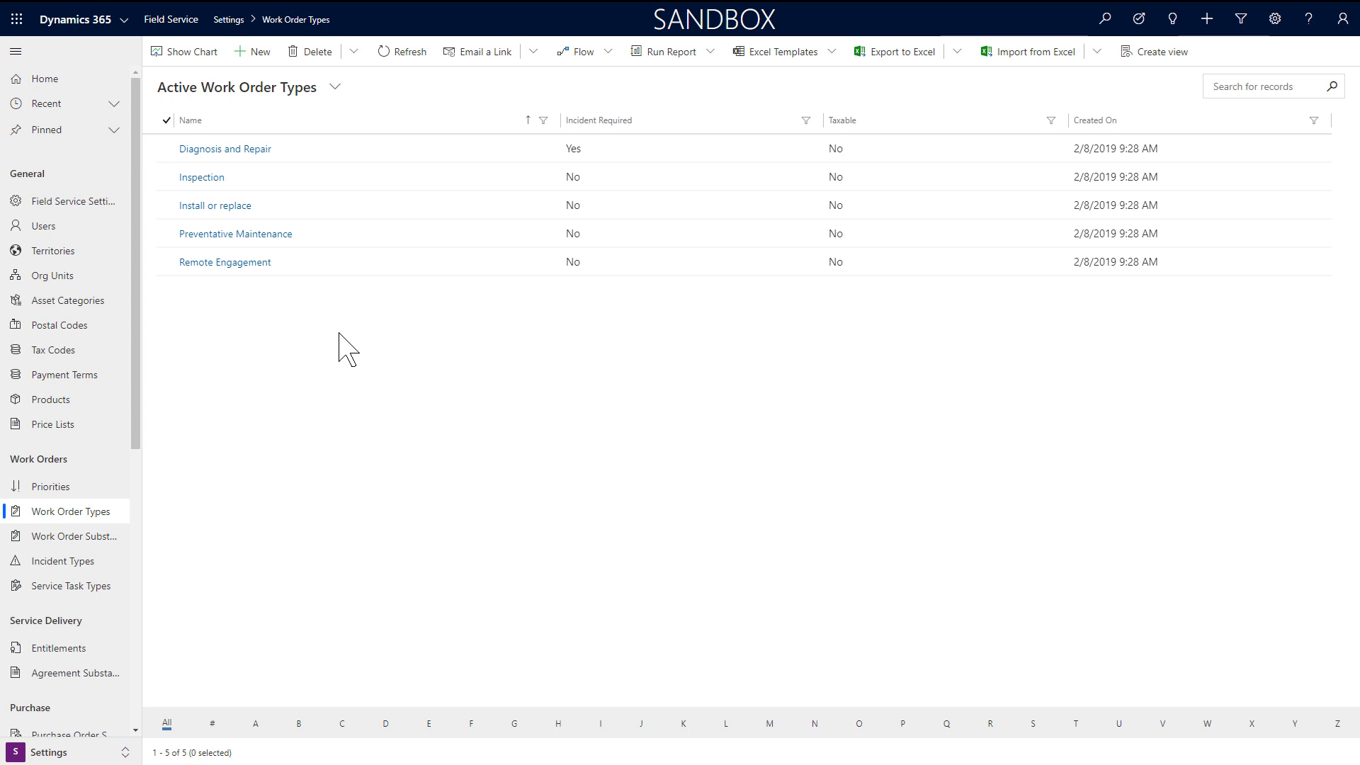
click(251, 151)
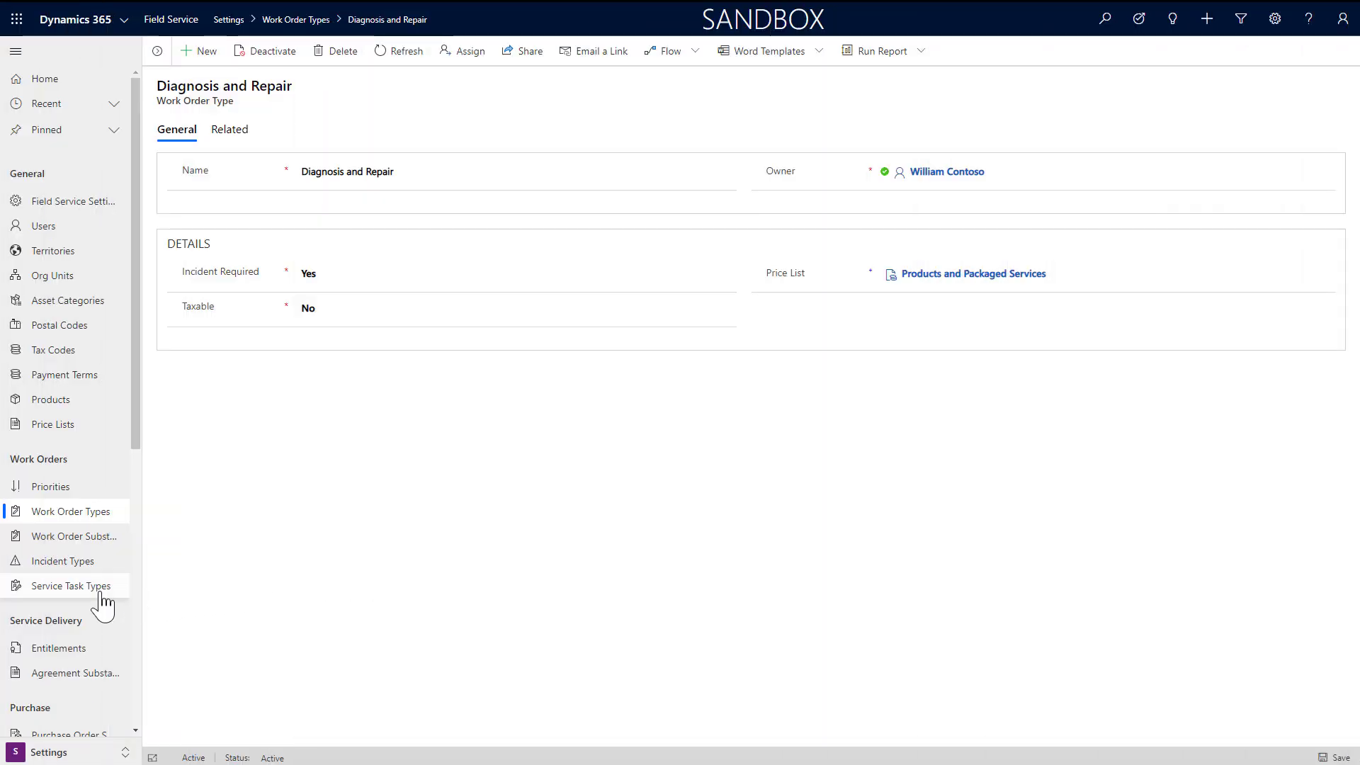
Step: Show the Active Service Task Types list with its 13 task types and durations
click(101, 592)
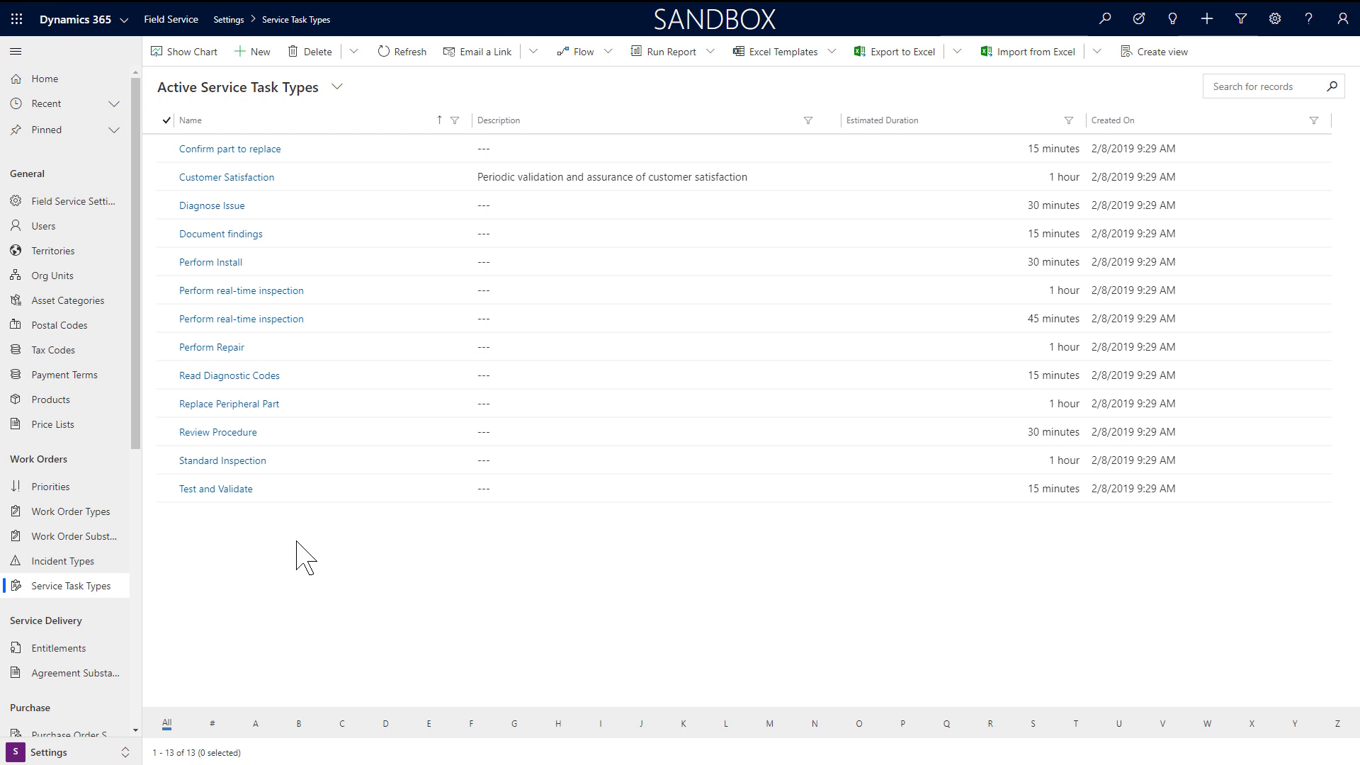
Step: View the Read Diagnostic Codes task type, then go to the 52-record Active Products list
click(206, 378)
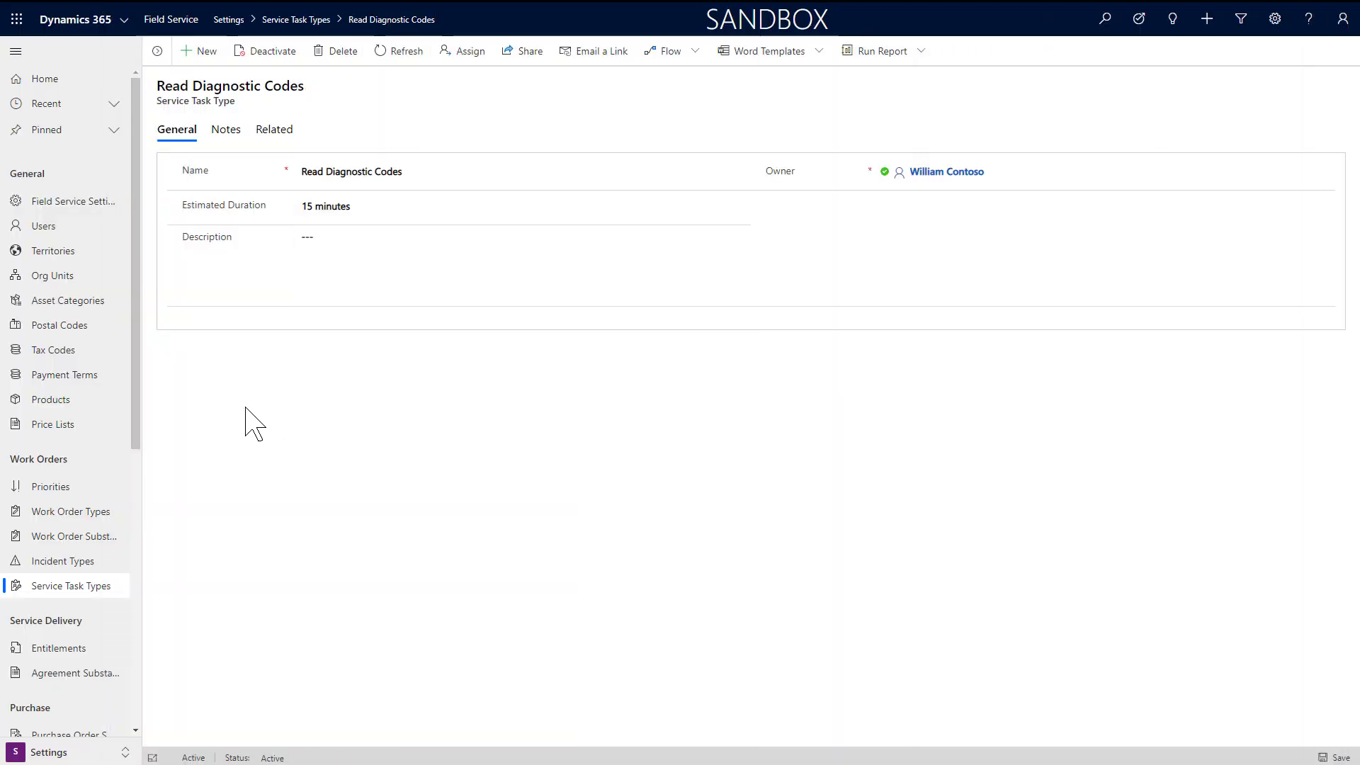
click(83, 401)
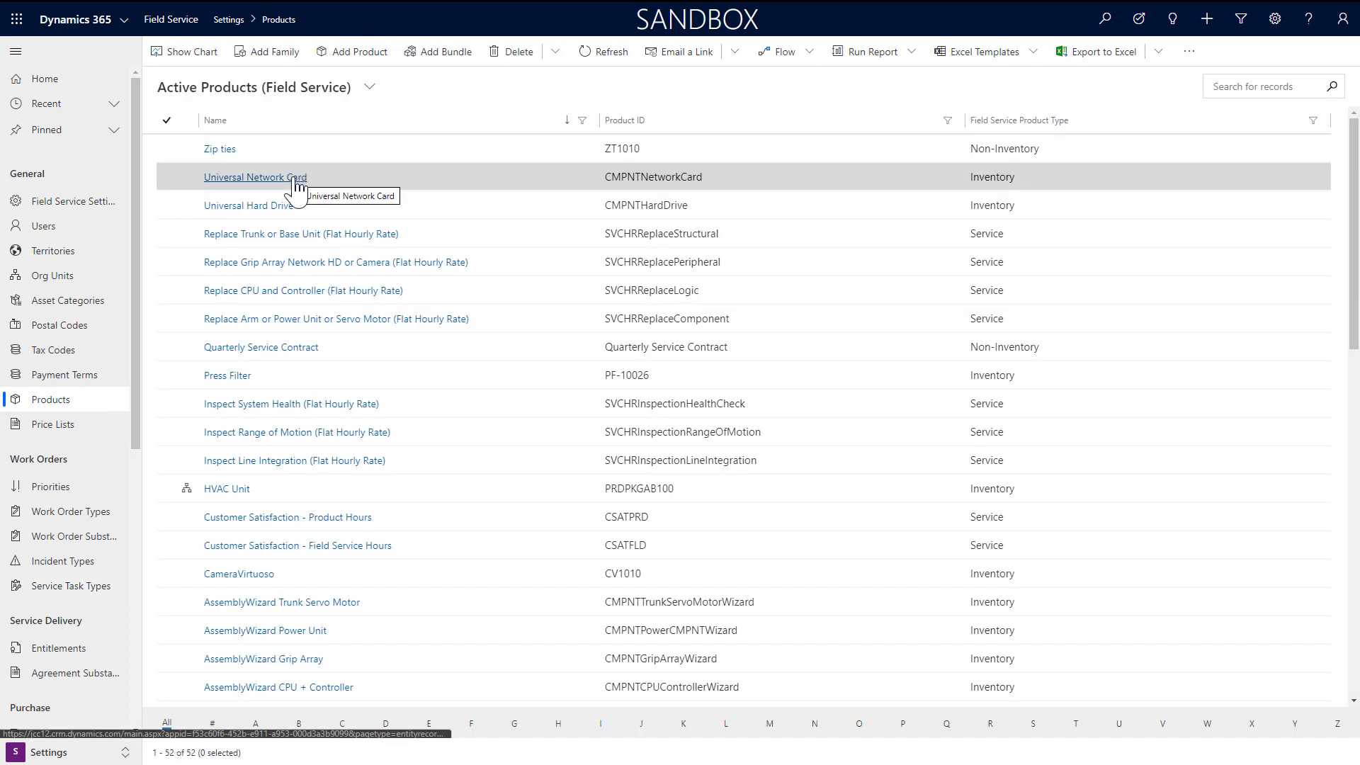
Step: Check the Field Service details of the Universal Network Card and Replace Trunk or Base Unit products
click(296, 179)
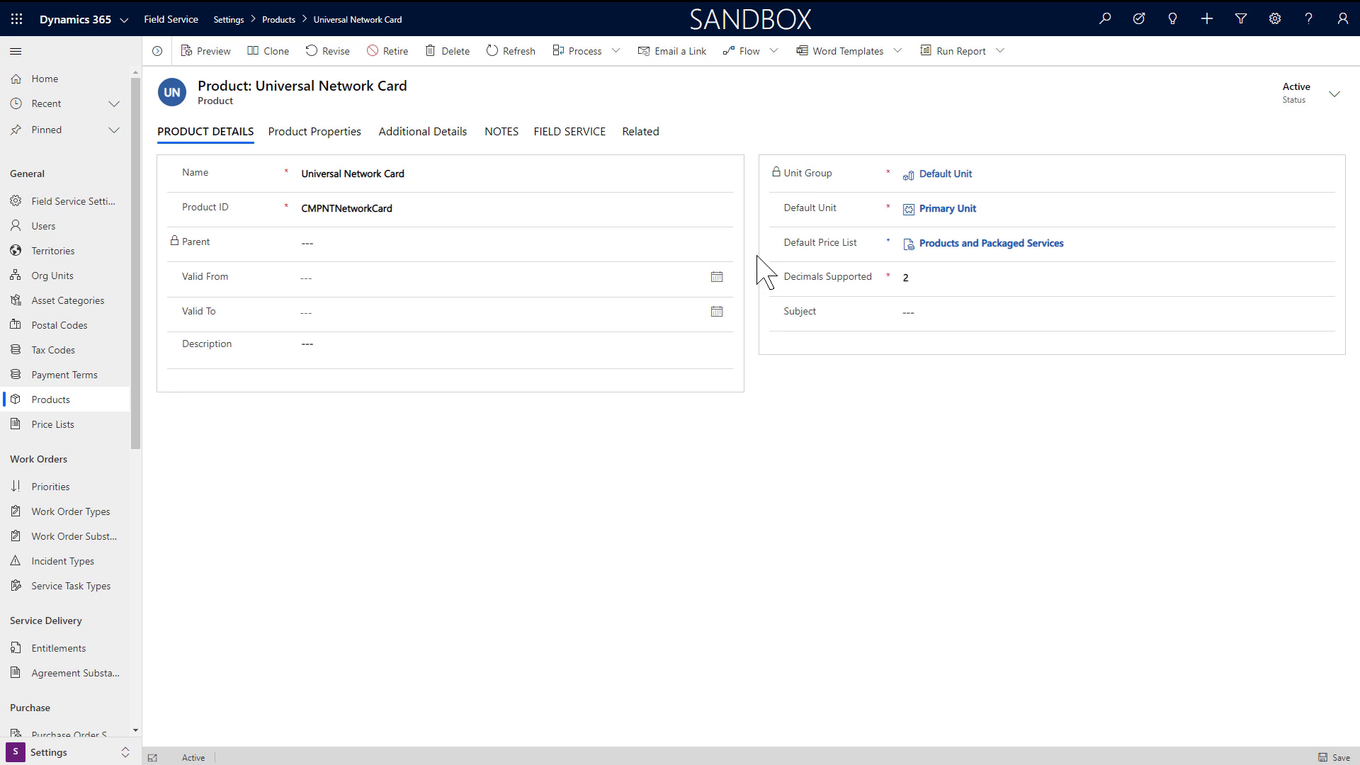
click(578, 139)
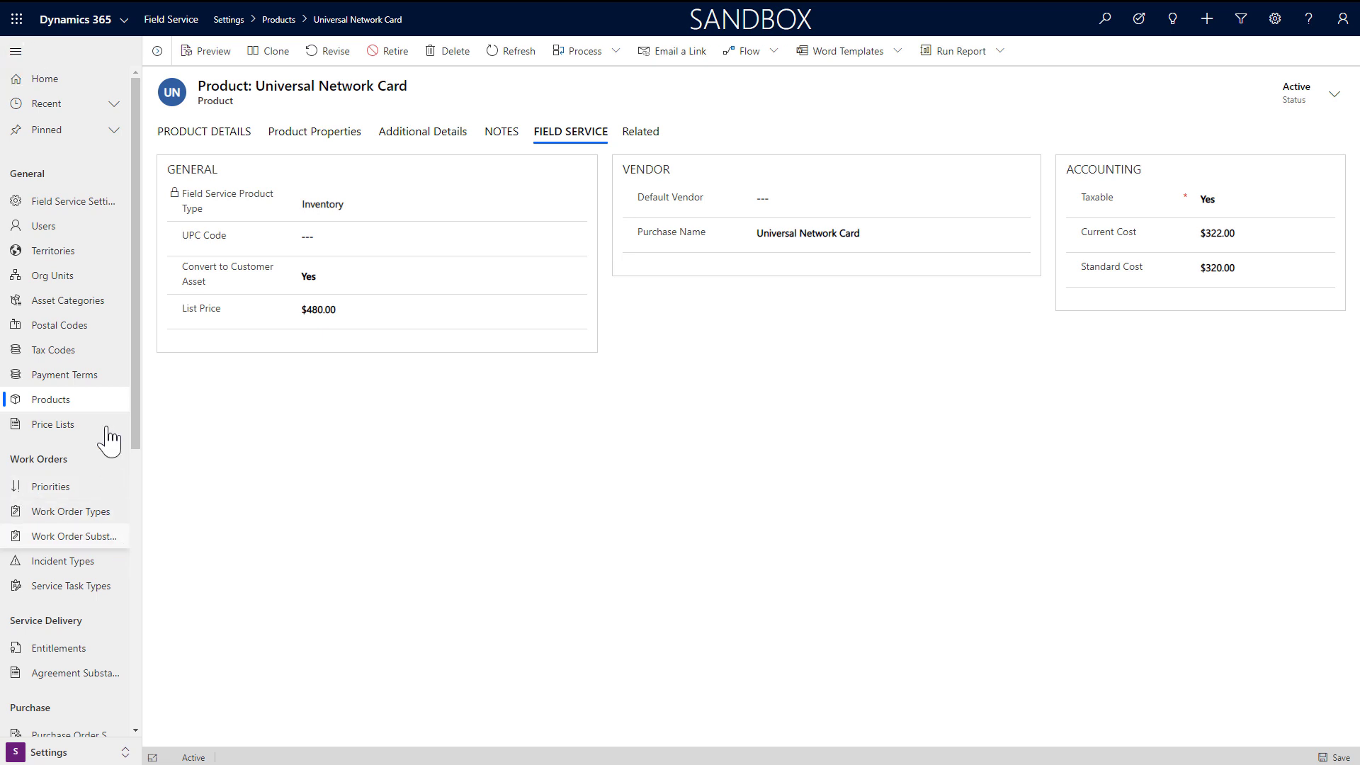
click(85, 401)
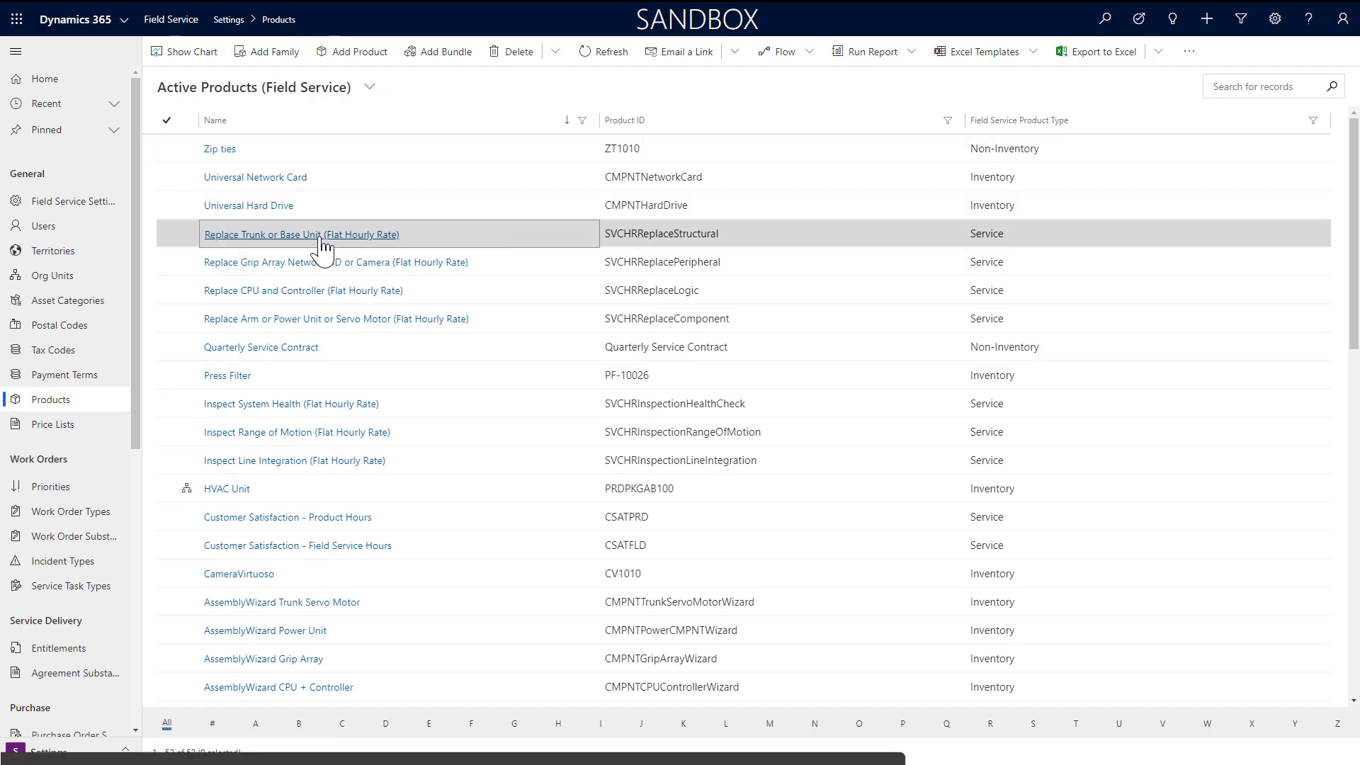
click(321, 237)
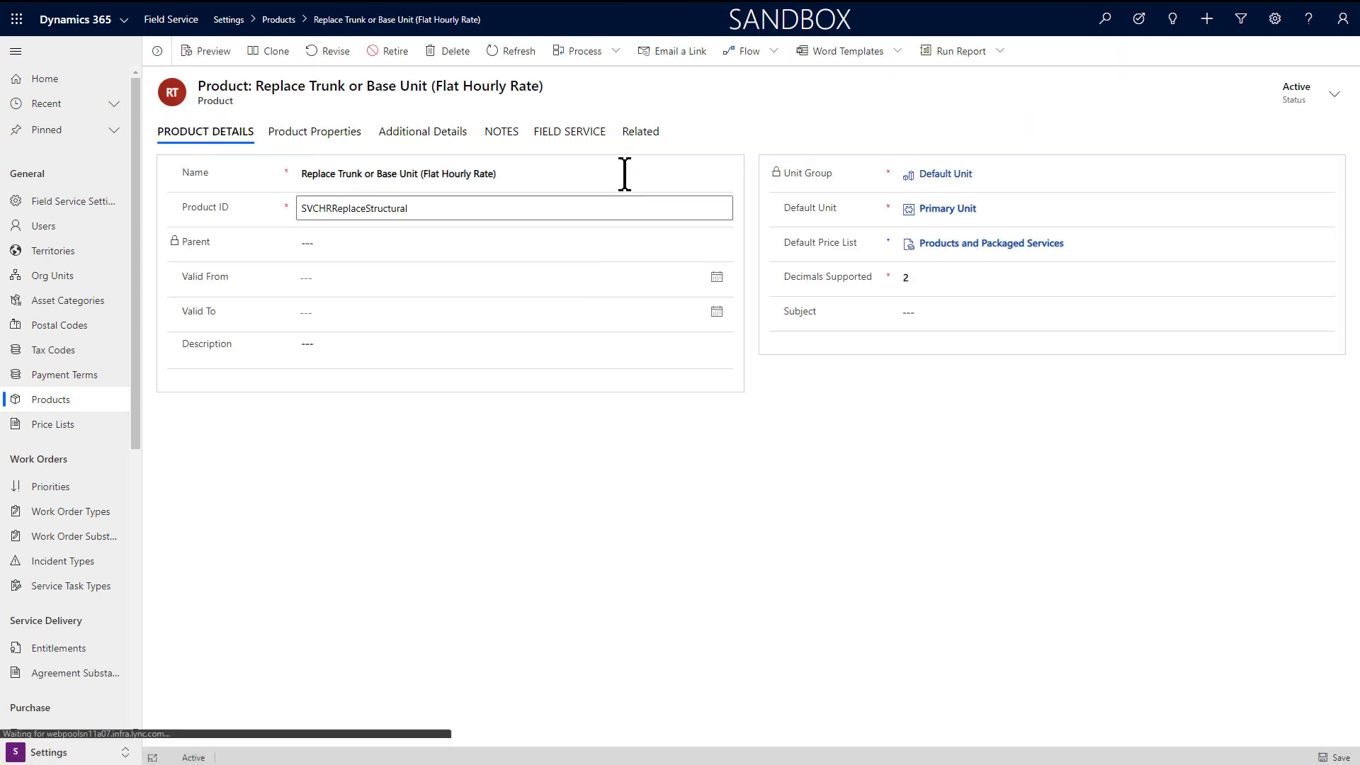
click(578, 136)
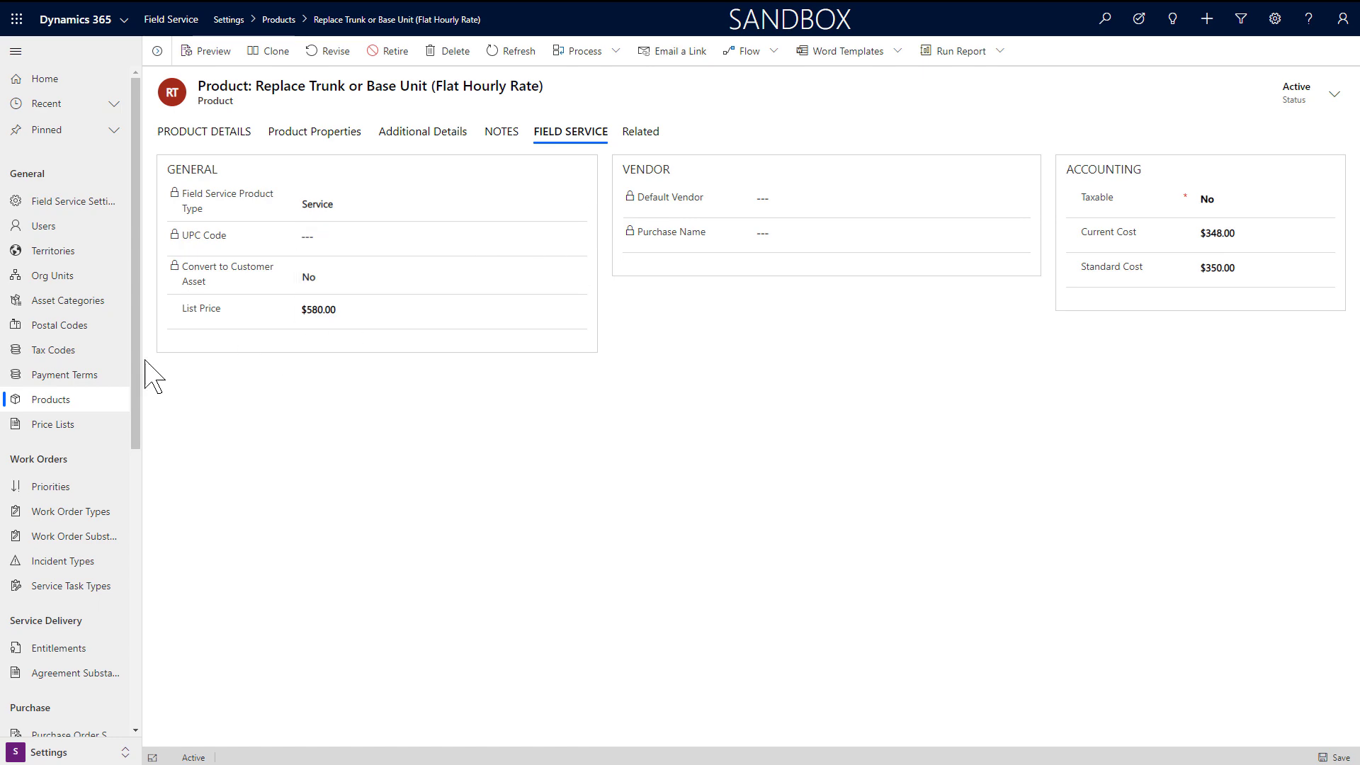
click(56, 403)
Step: Check Zip ties: Non-Inventory, list price $14.99, cost $8.99, then go to Price Lists
click(225, 146)
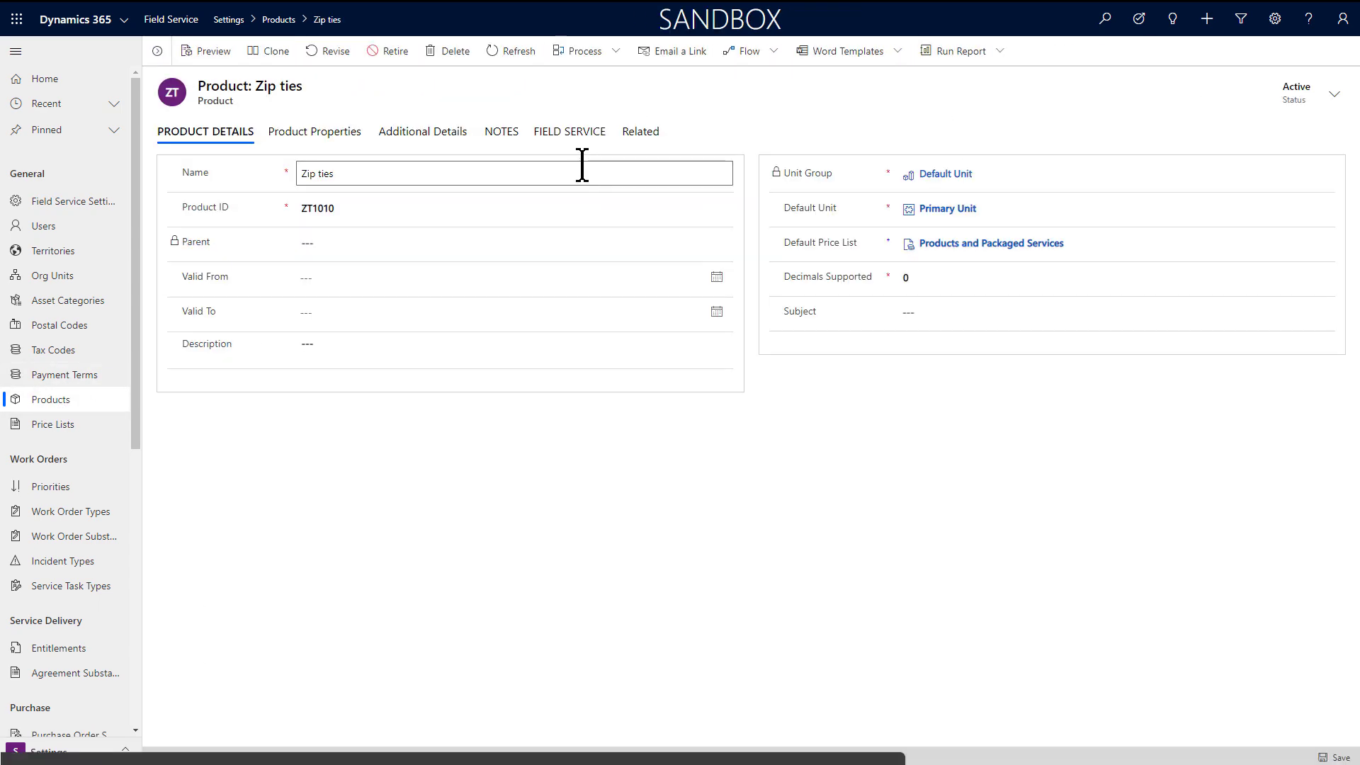
click(572, 135)
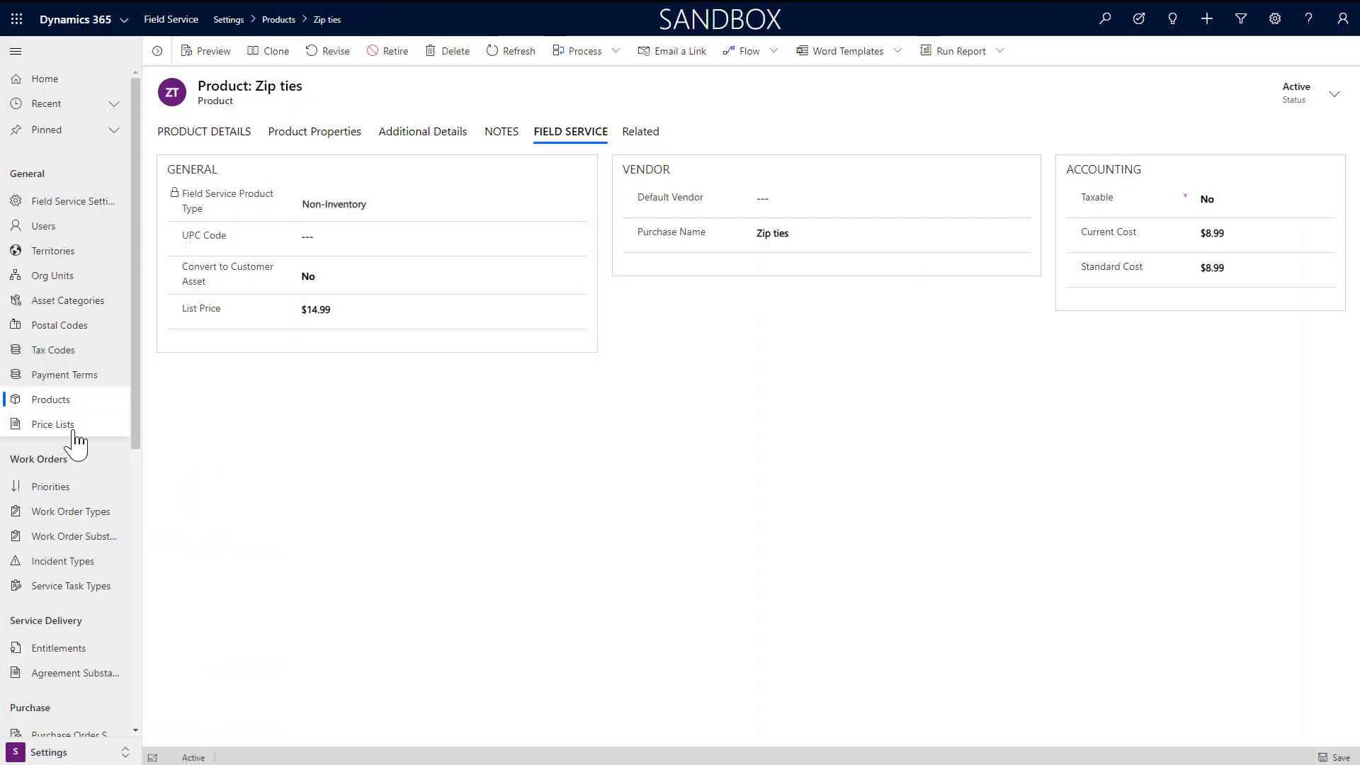
click(75, 425)
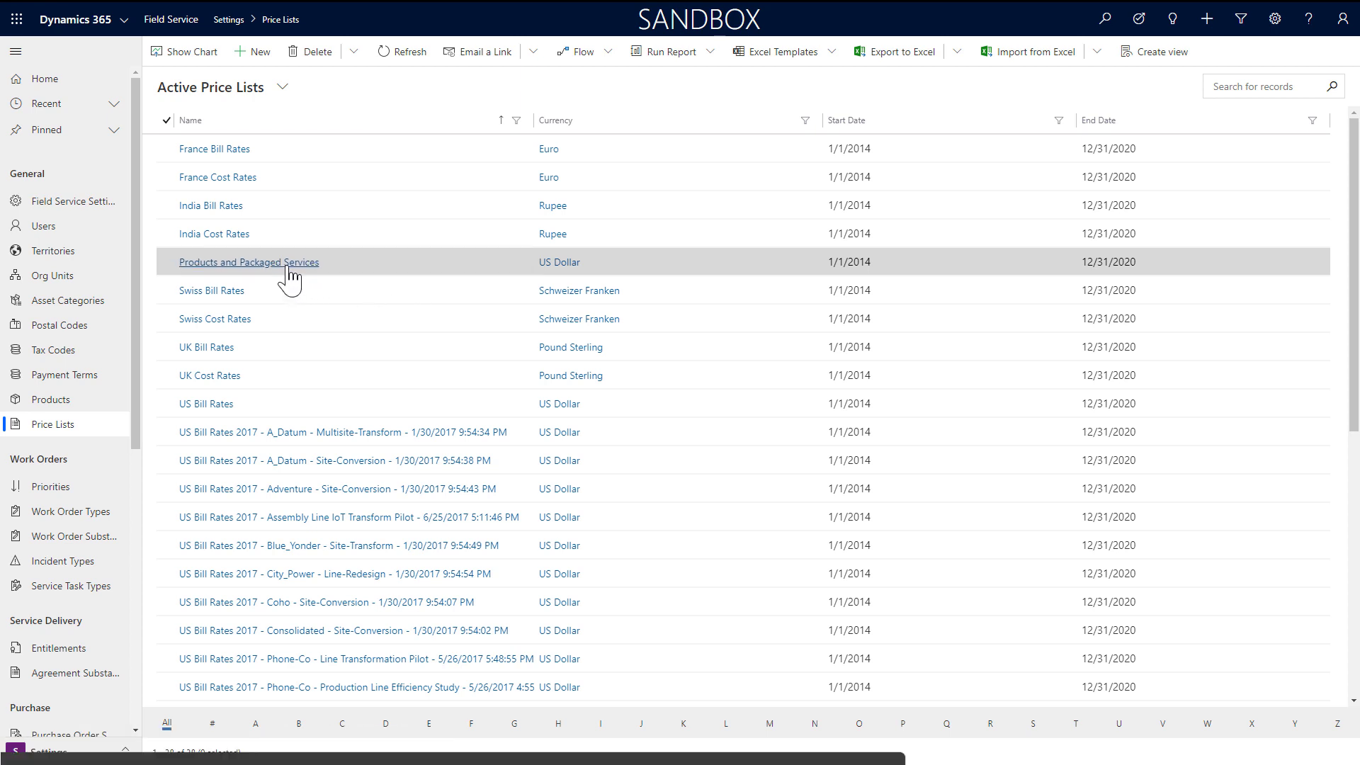
Step: In the Products and Packaged Services price list, select the Zip ties, Network Card and Trunk items
click(288, 267)
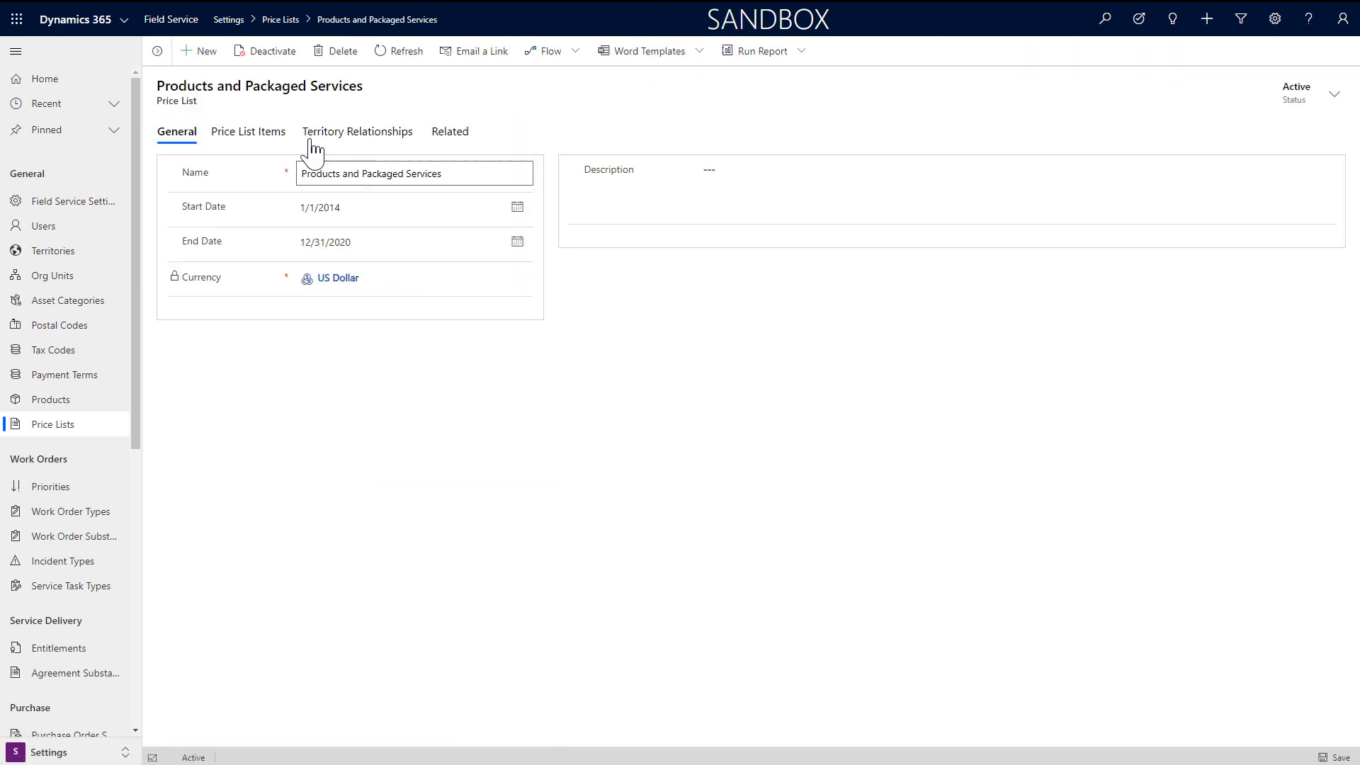
click(260, 133)
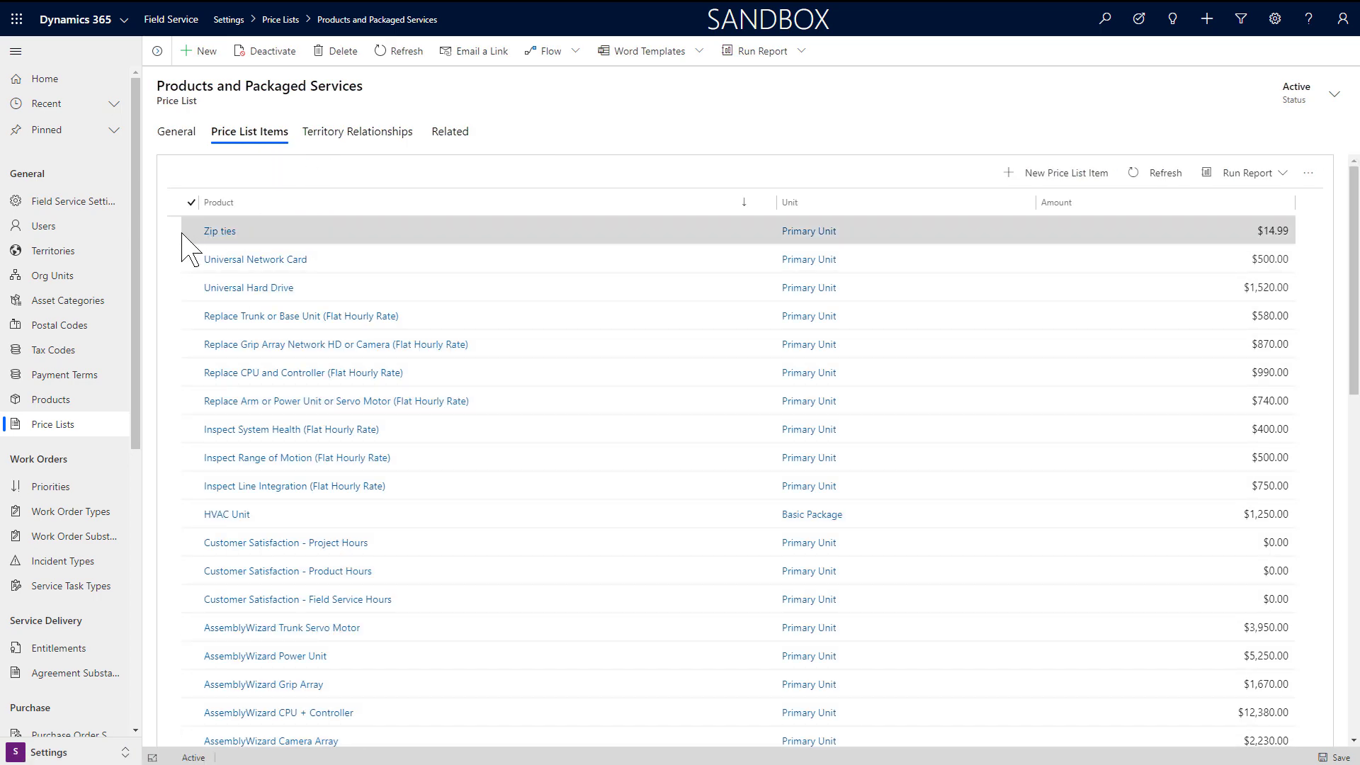
click(190, 232)
click(190, 261)
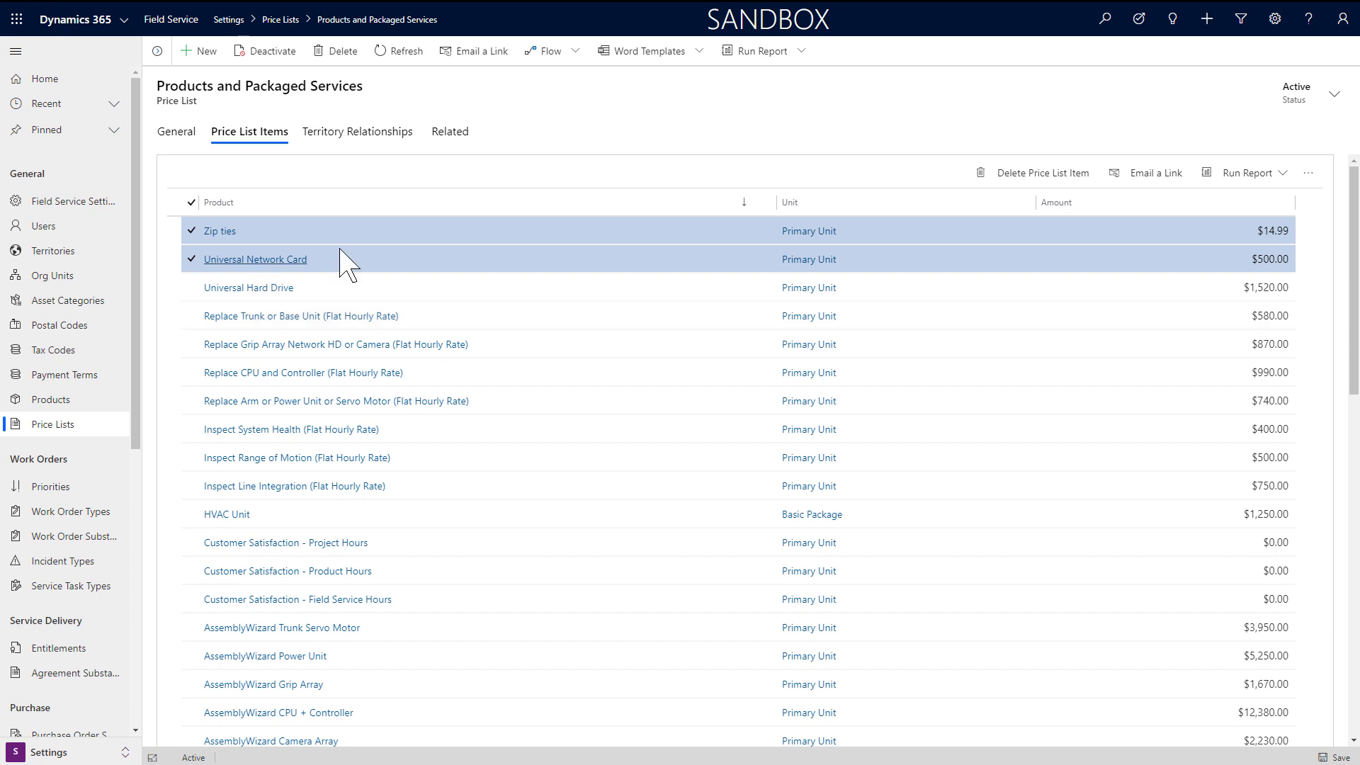
click(191, 318)
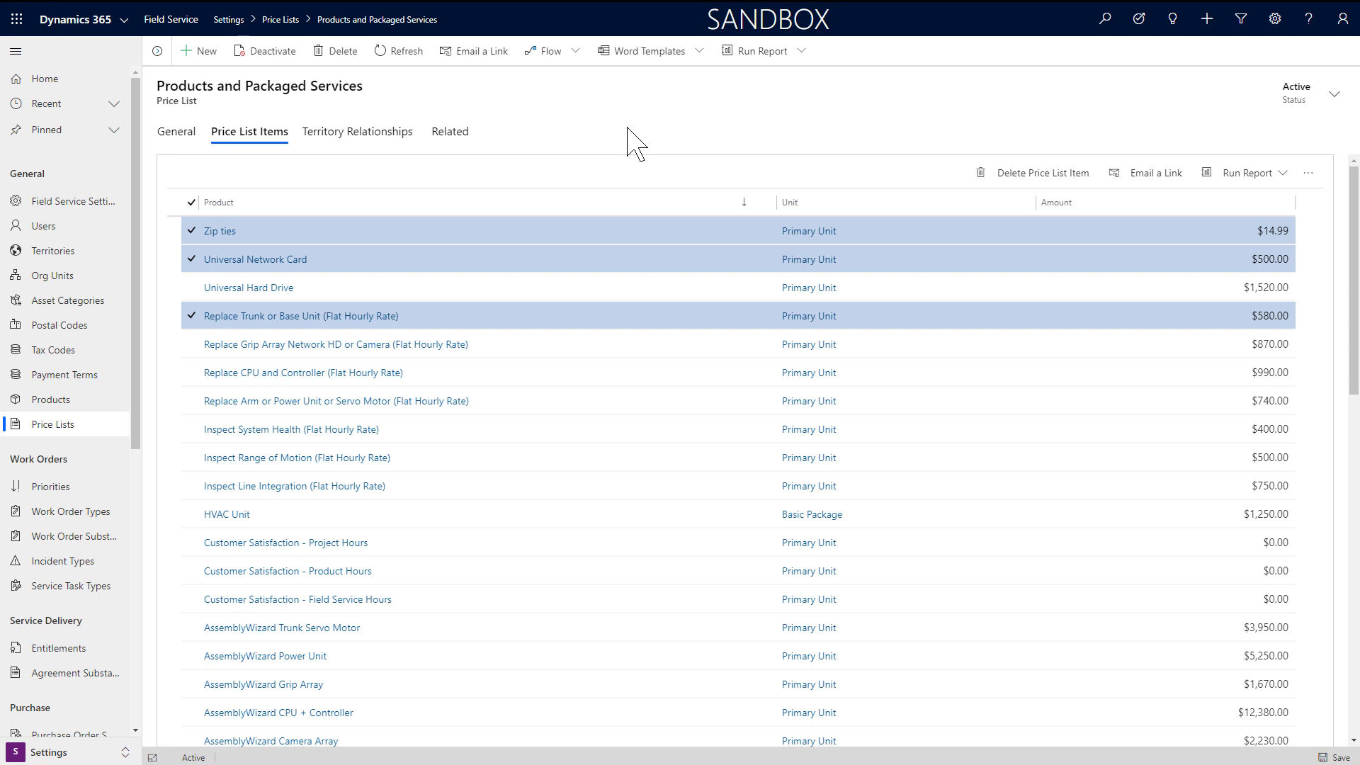
Step: Open the RTBU field service price list item, then go to Incident Types
click(450, 133)
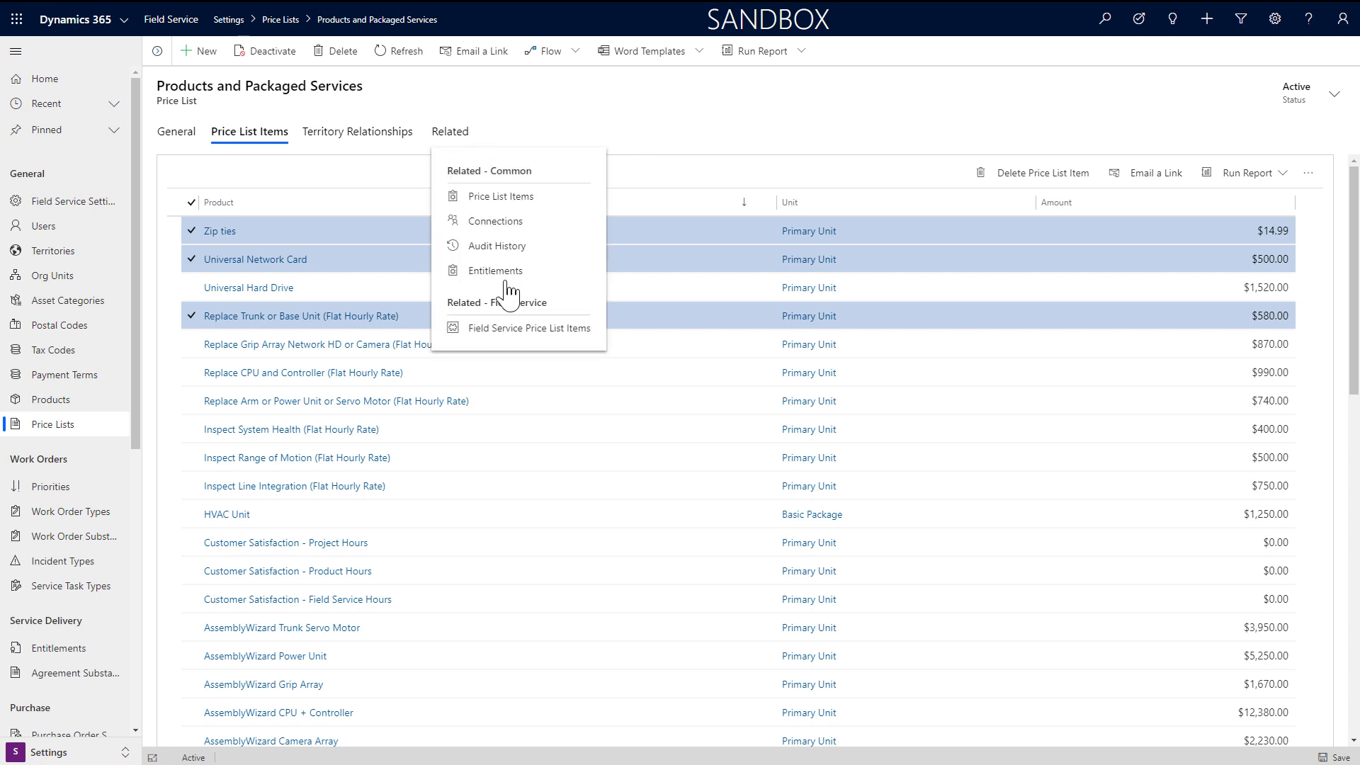
click(525, 330)
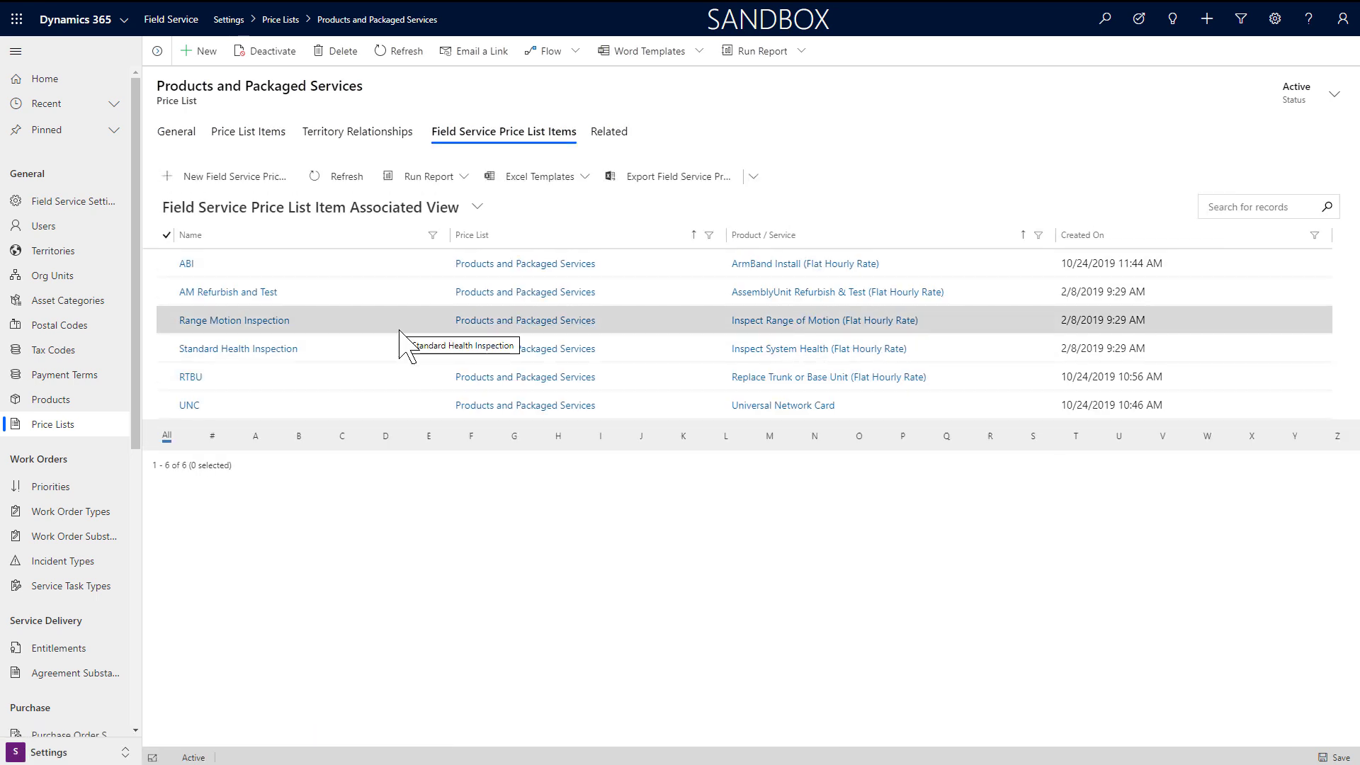
click(197, 377)
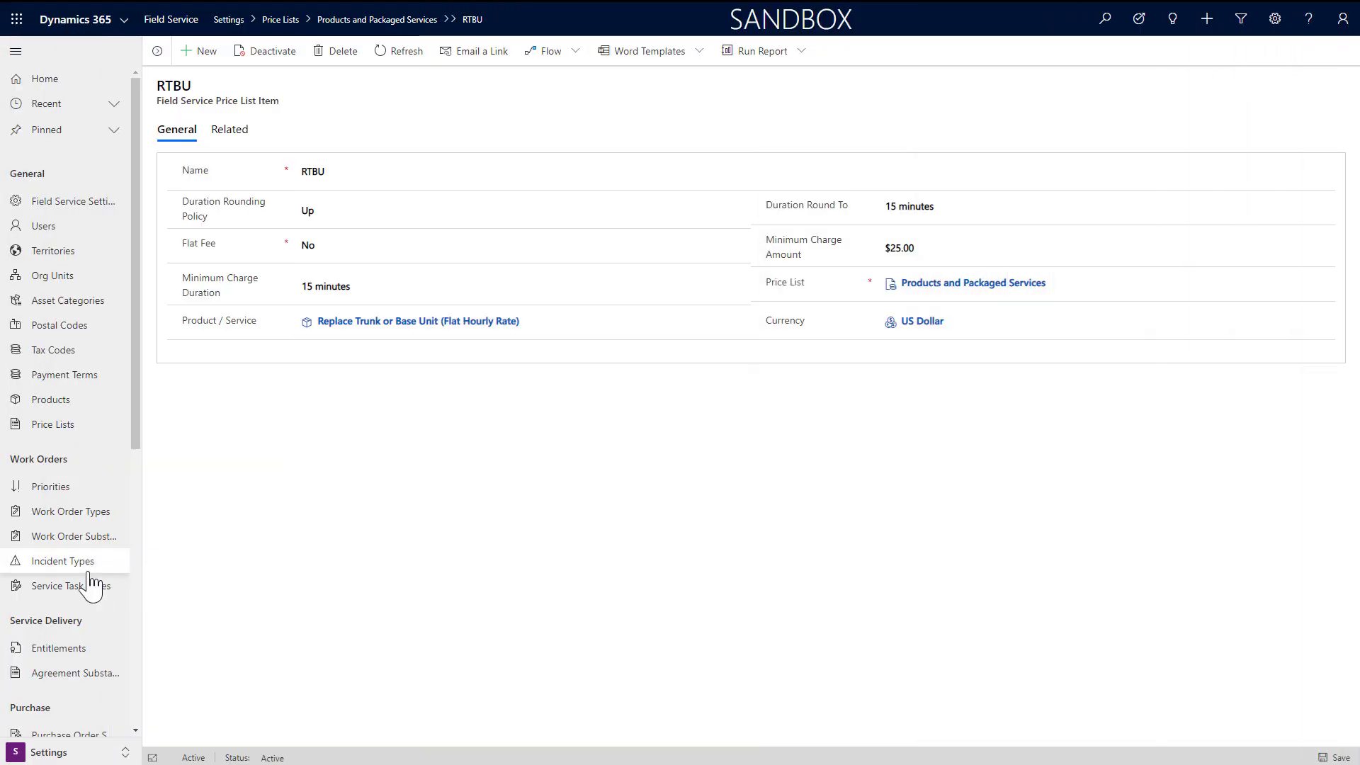
click(87, 571)
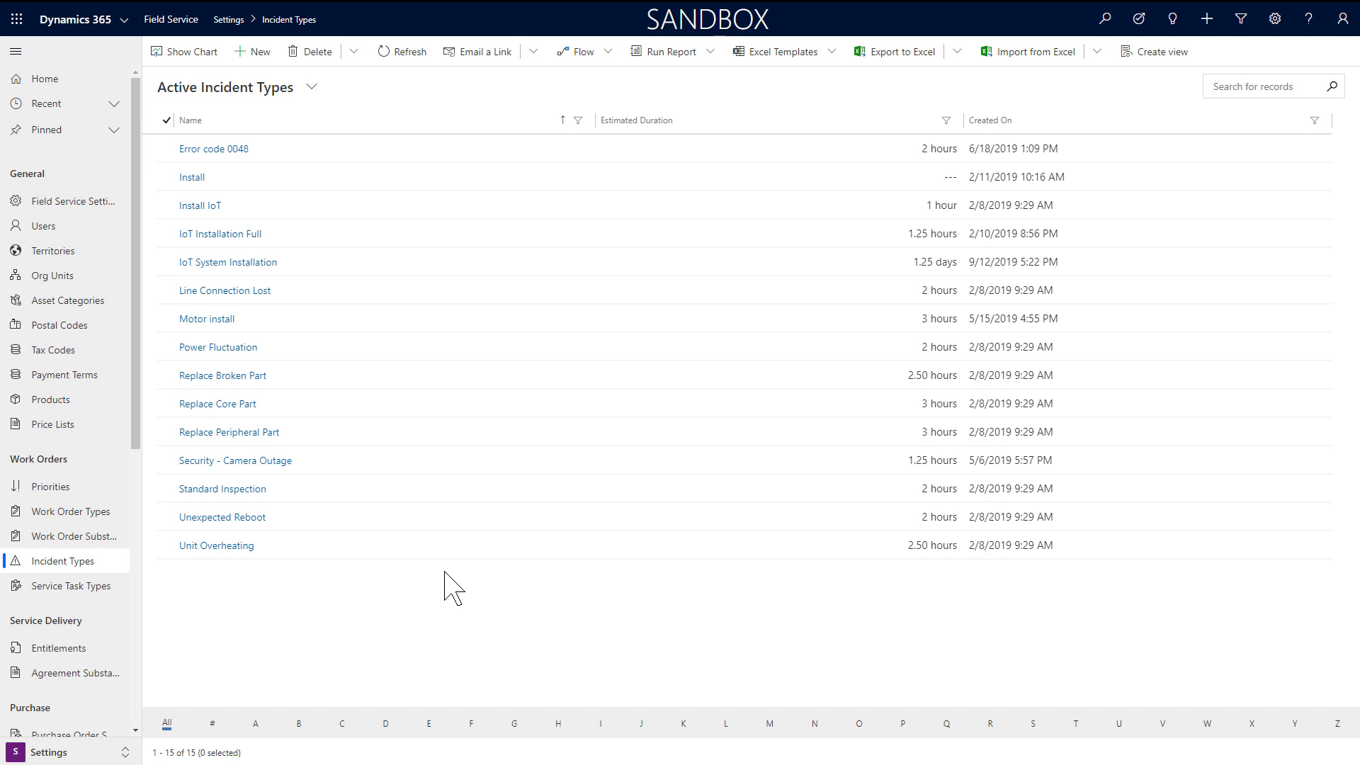
Step: Open the Error code 0048 incident type describing a servo motor CPU + Controller malfunction
click(219, 166)
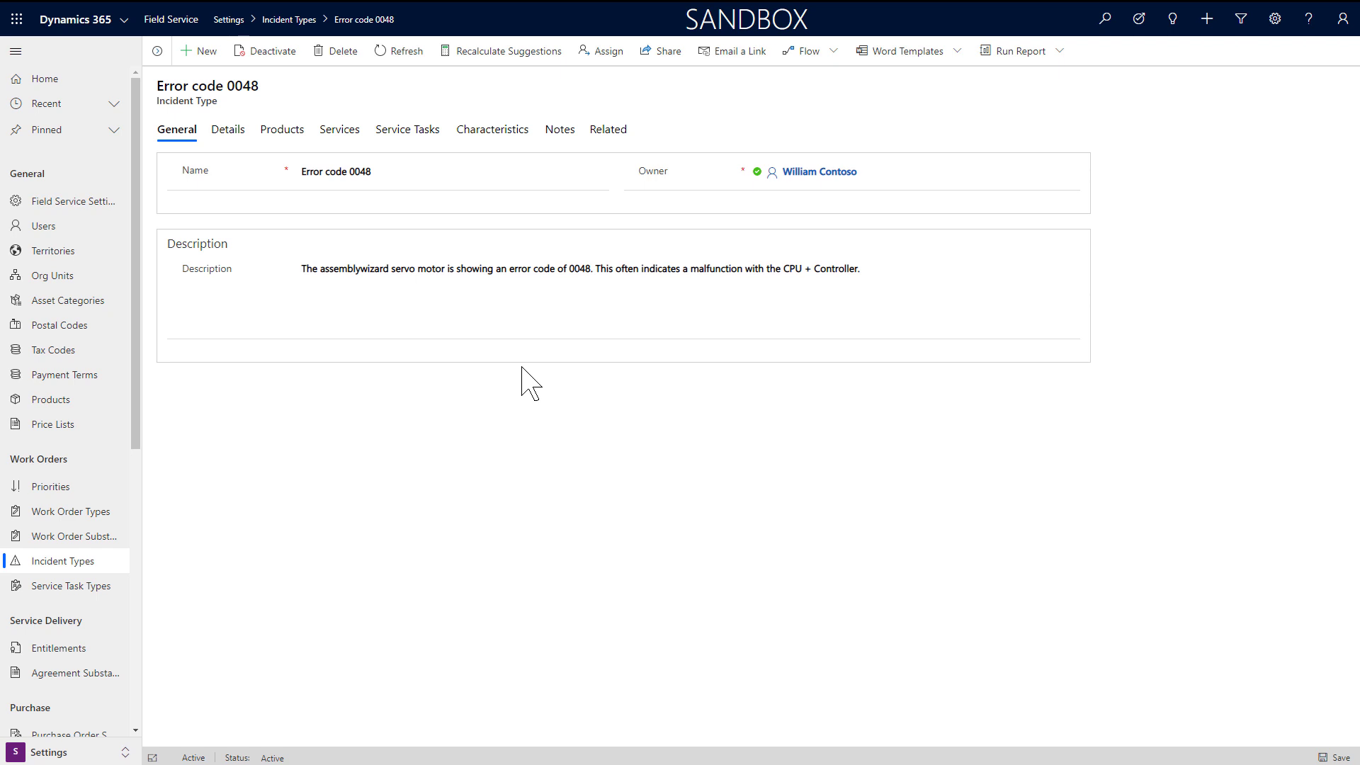
Step: Review Error code 0048's default work order type and duration, its five service tasks, then Products
click(228, 131)
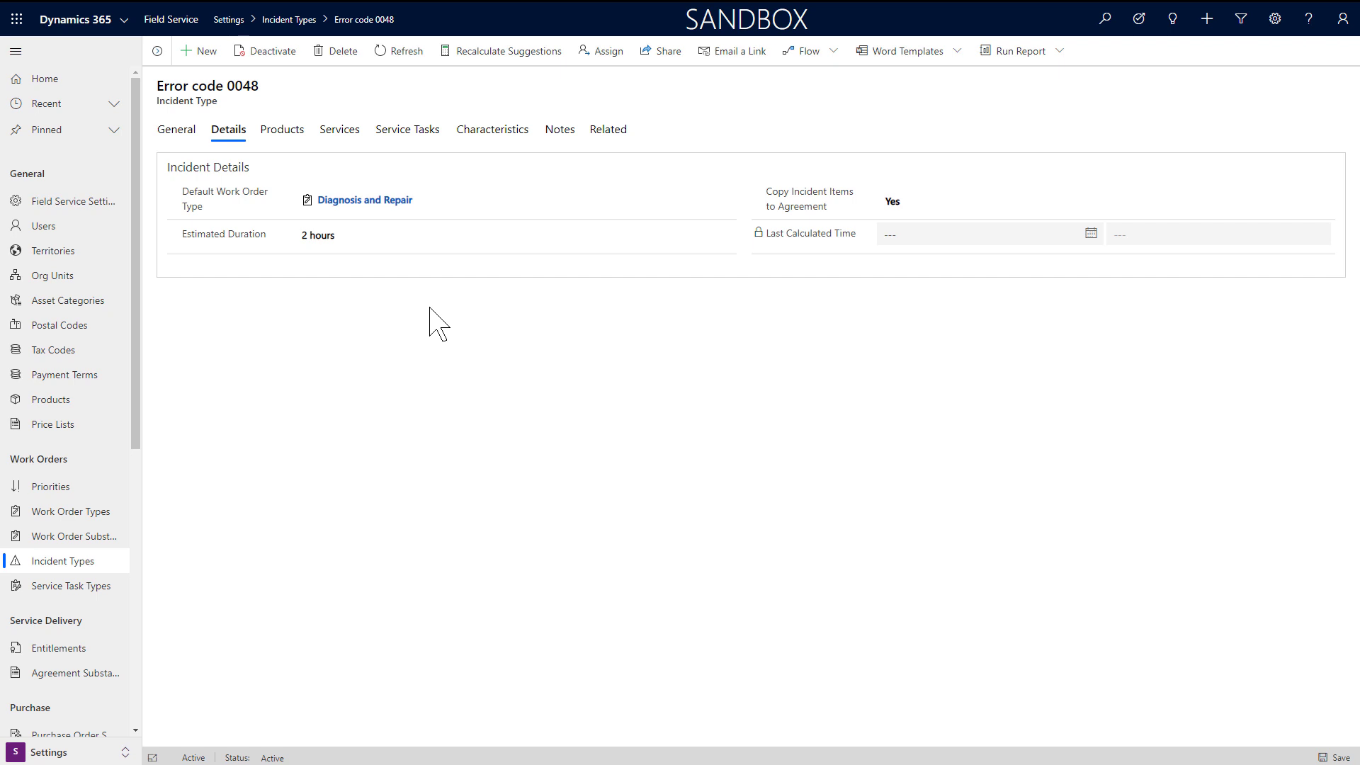
click(408, 133)
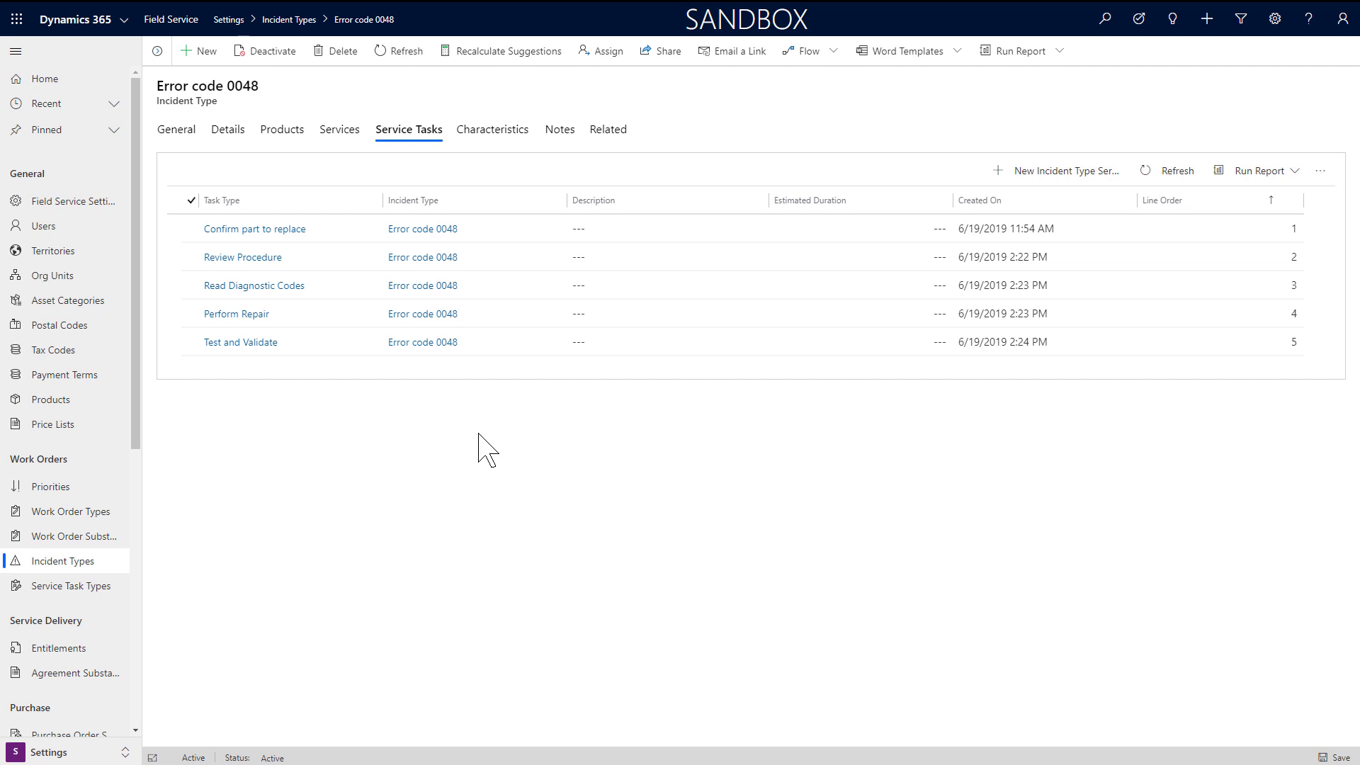
click(281, 133)
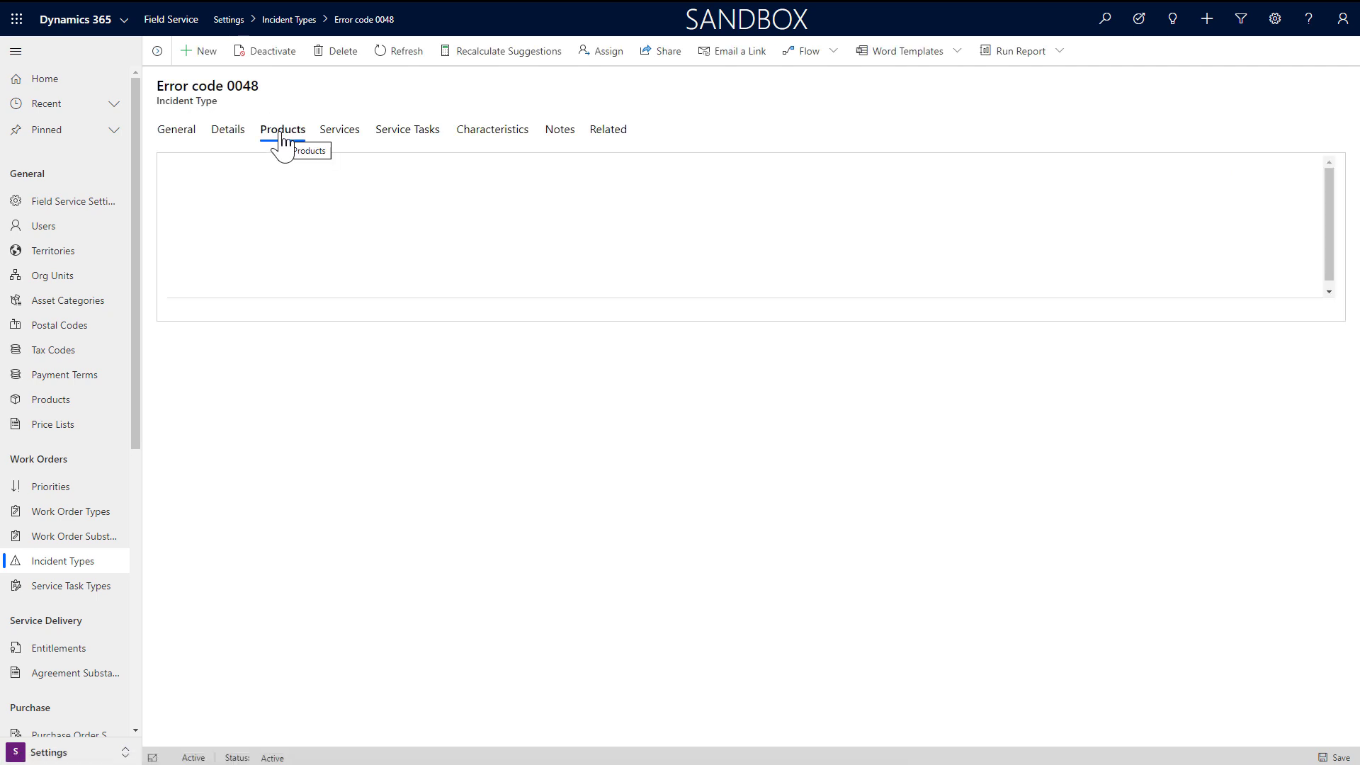
double_click(550, 244)
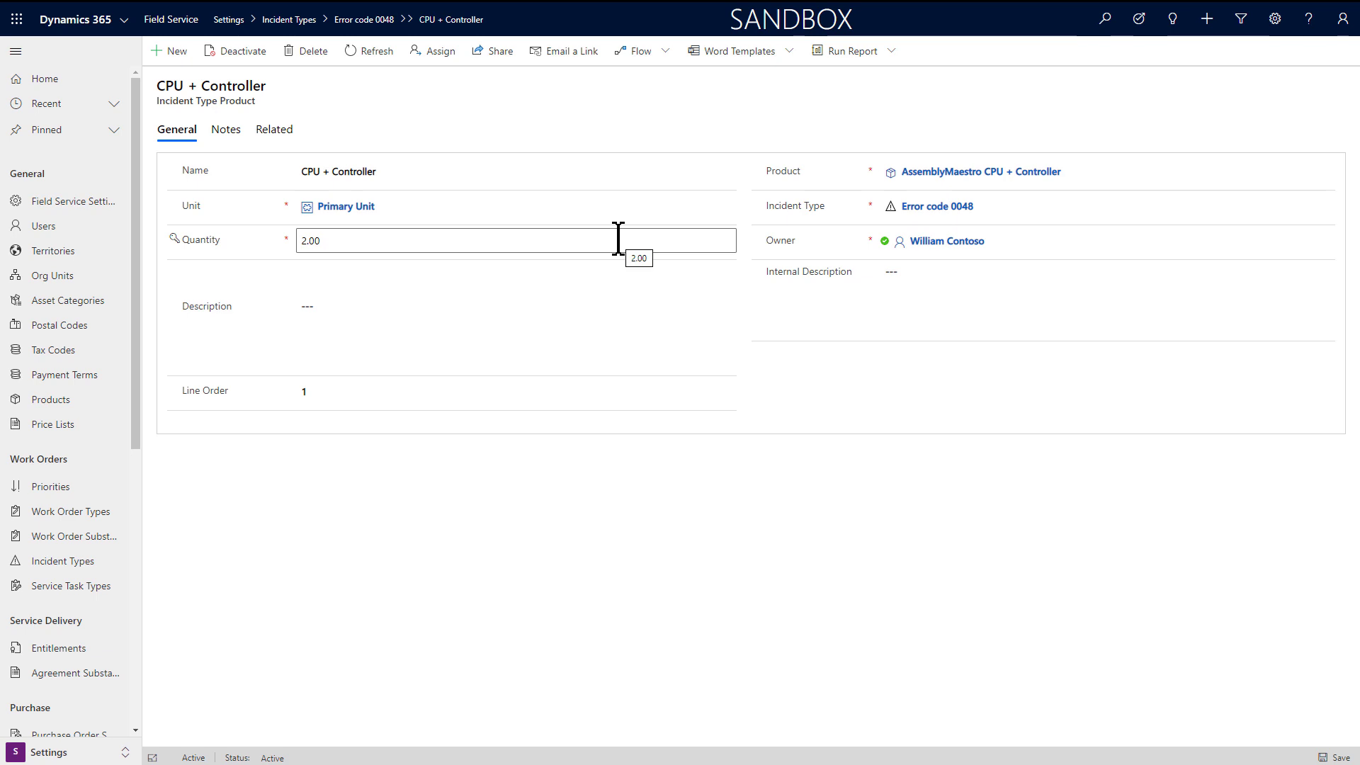
click(943, 210)
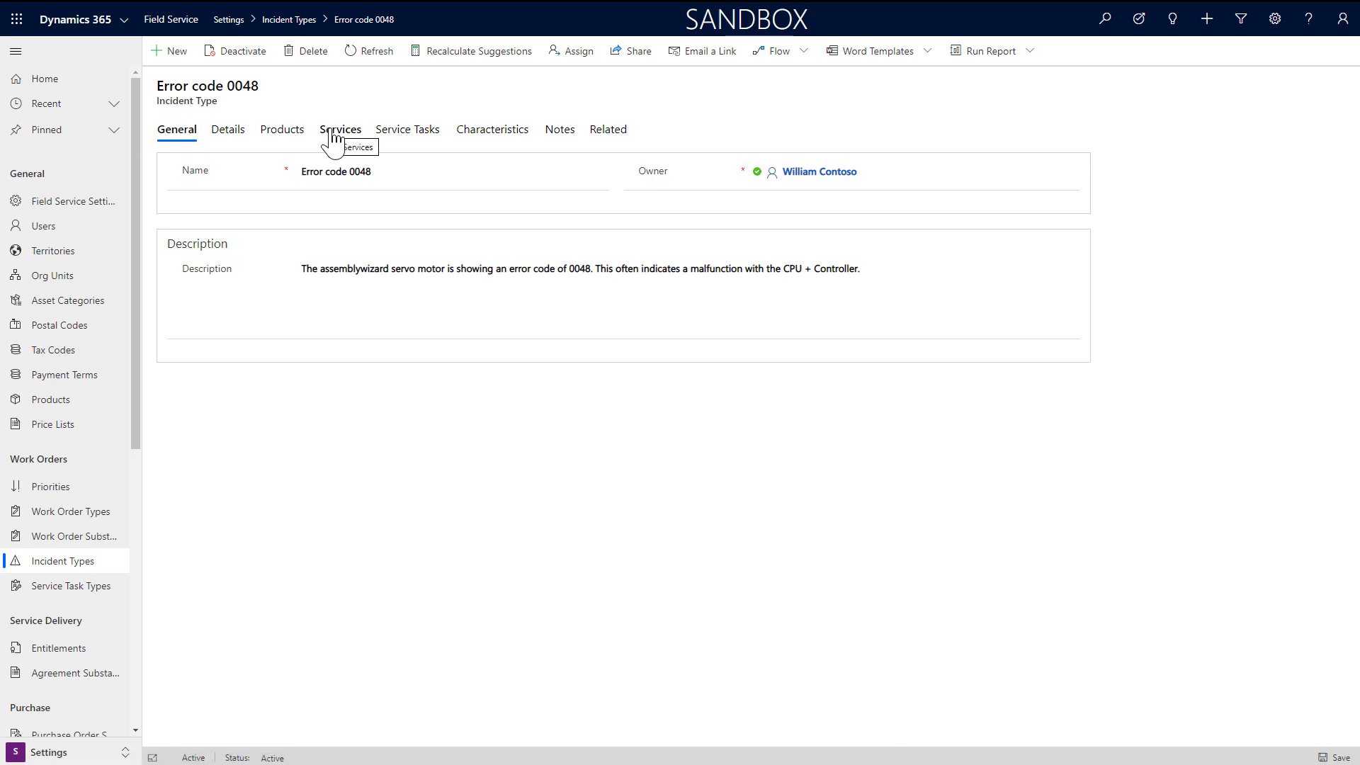
click(333, 134)
click(620, 228)
double_click(621, 228)
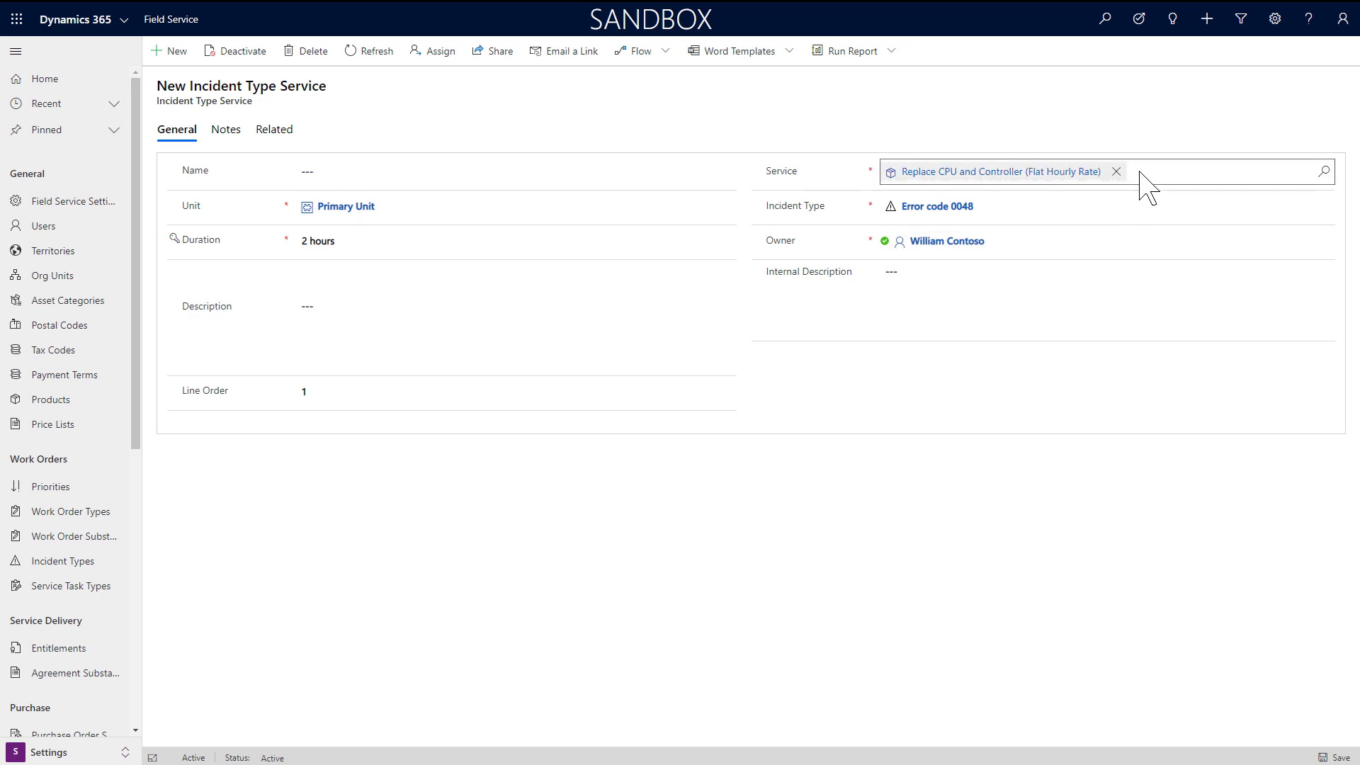
click(958, 208)
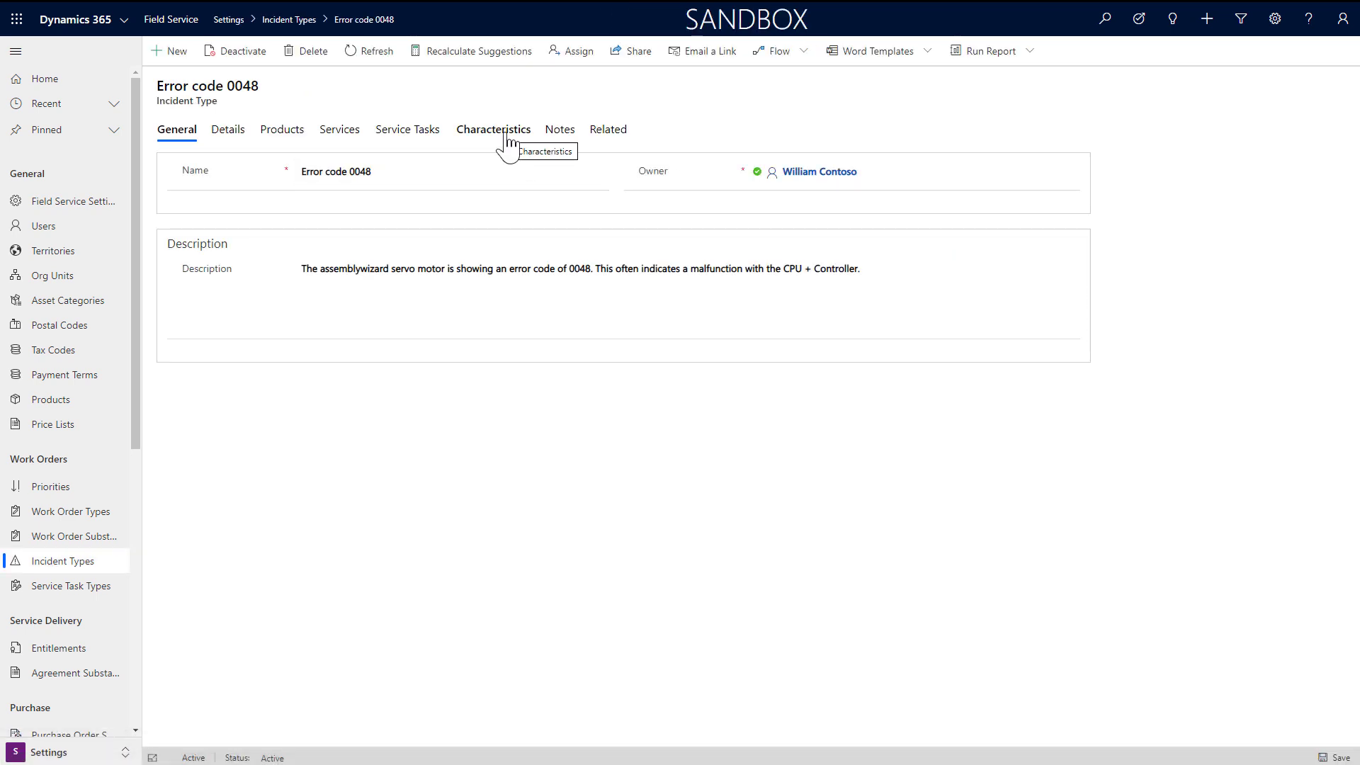
click(505, 133)
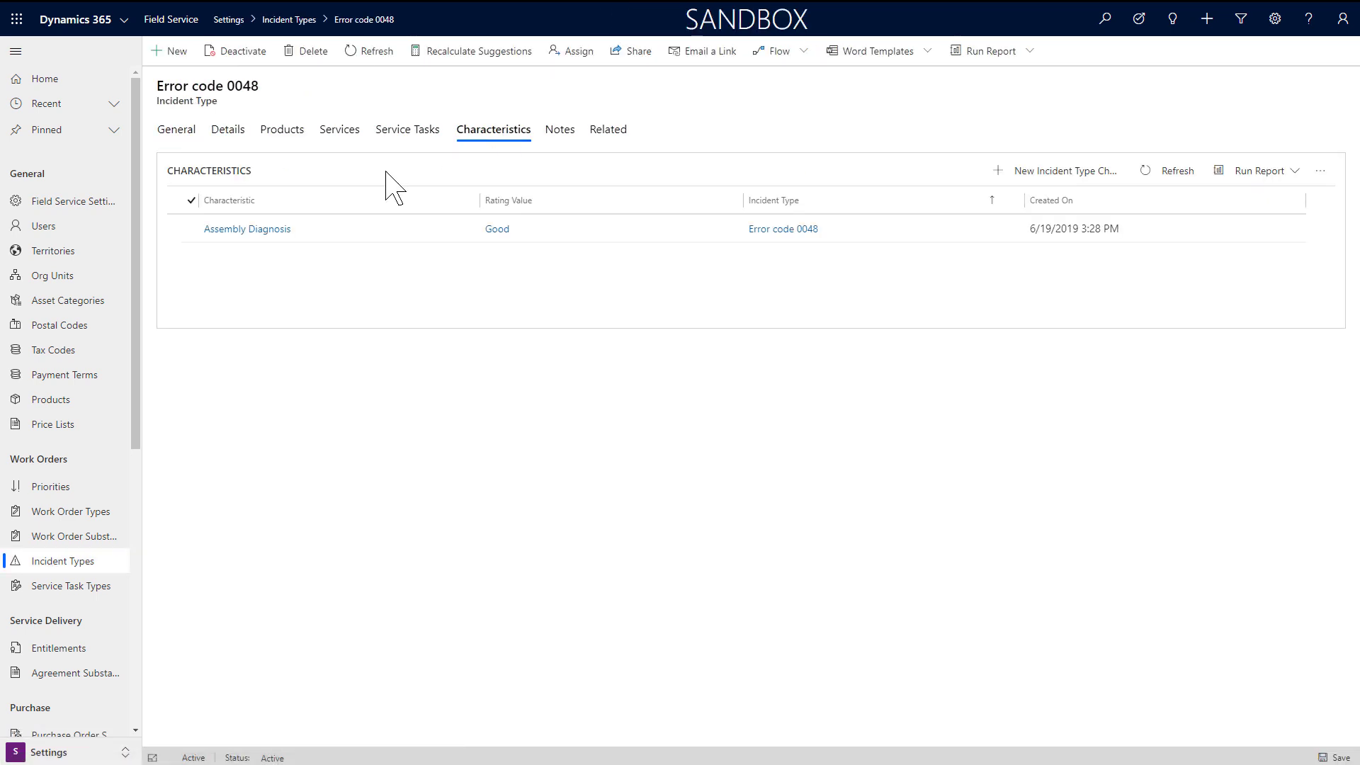
double_click(424, 228)
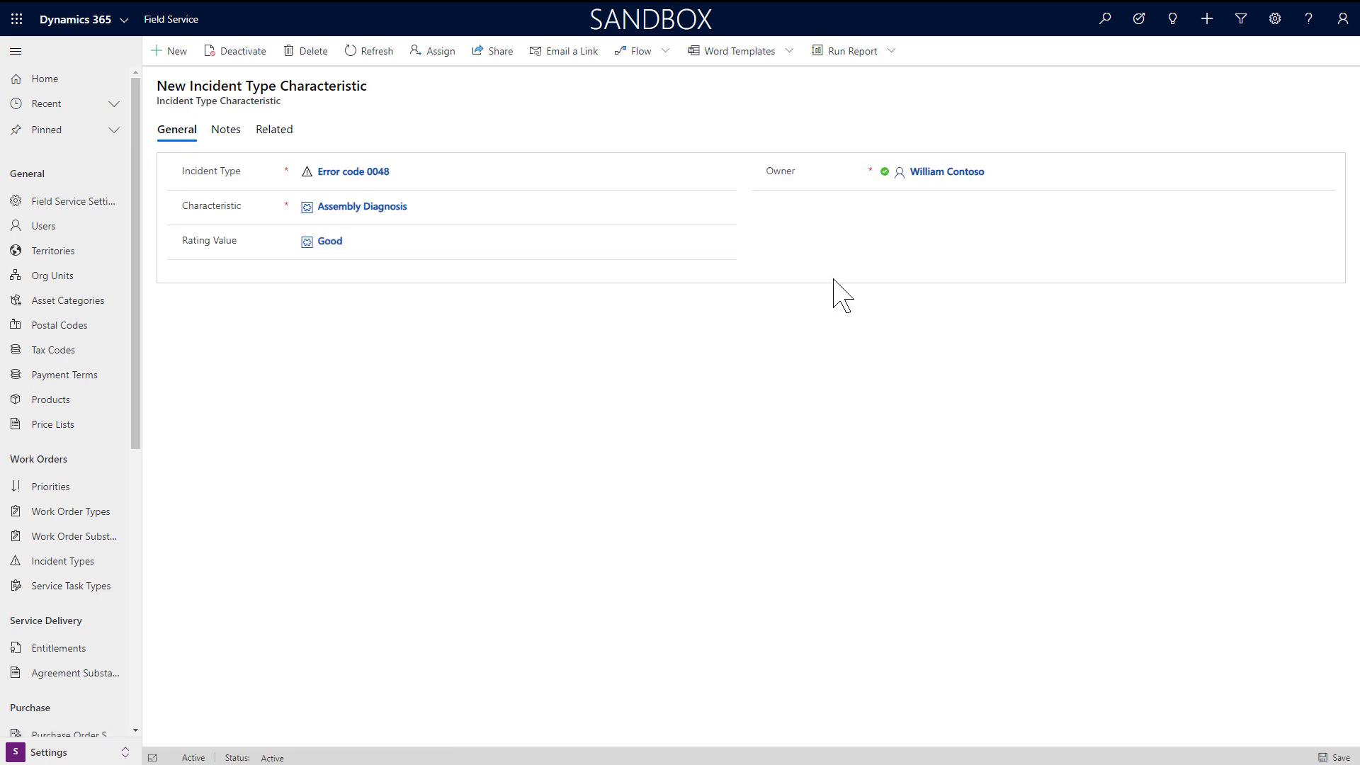
click(375, 173)
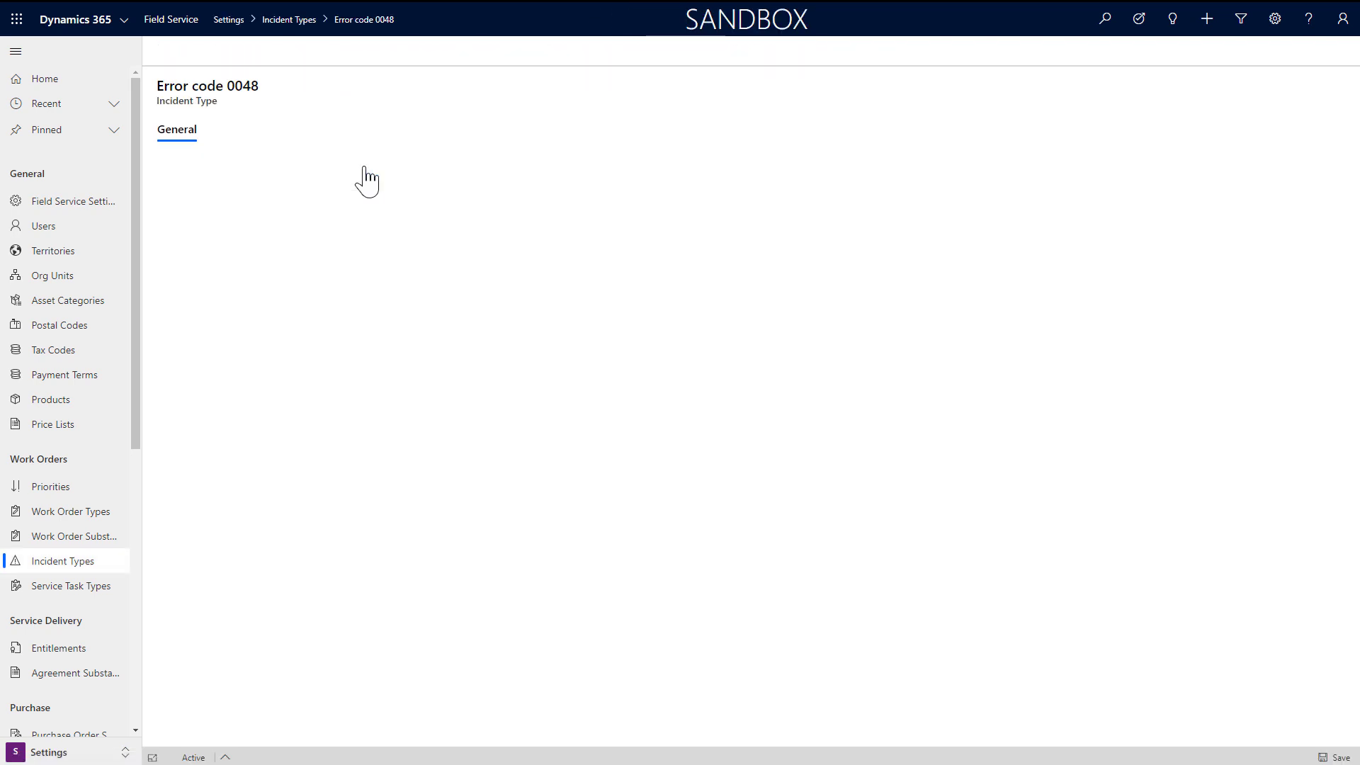
click(609, 131)
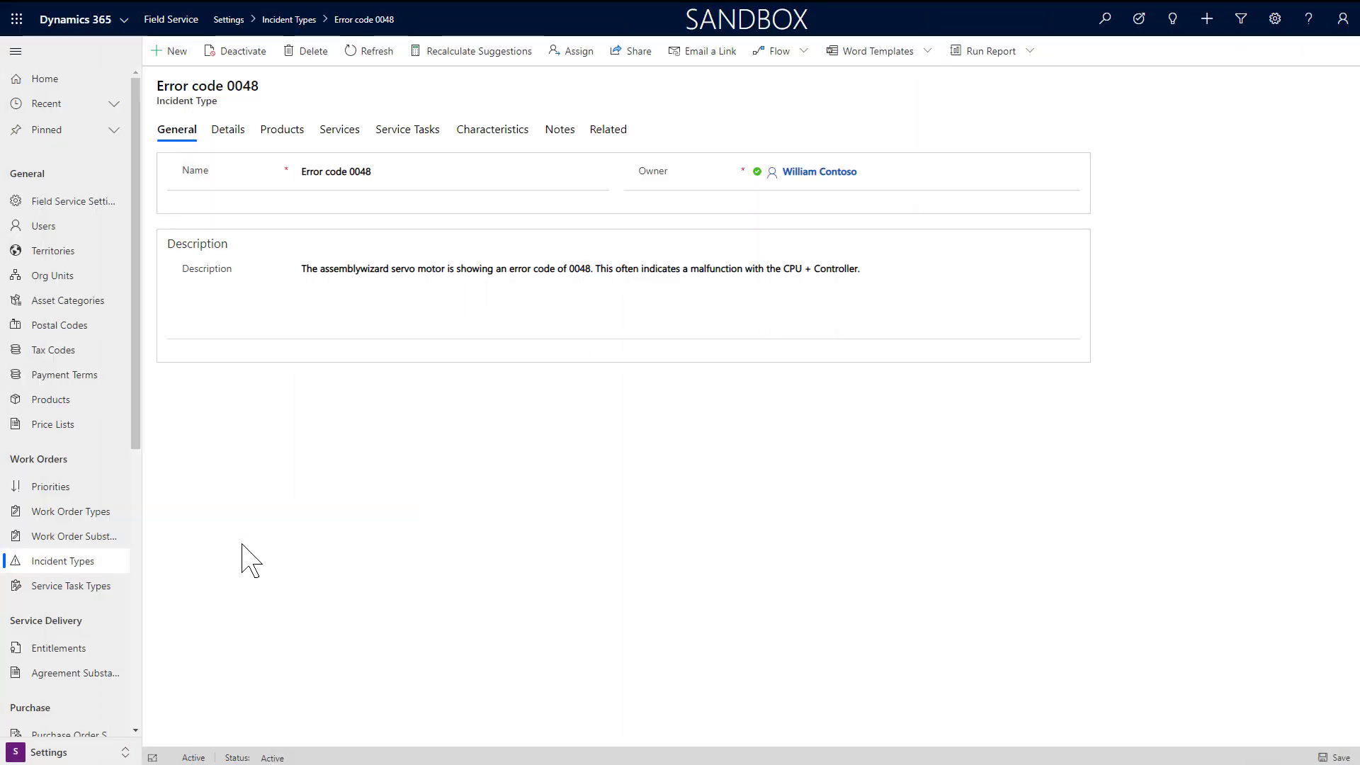
click(95, 543)
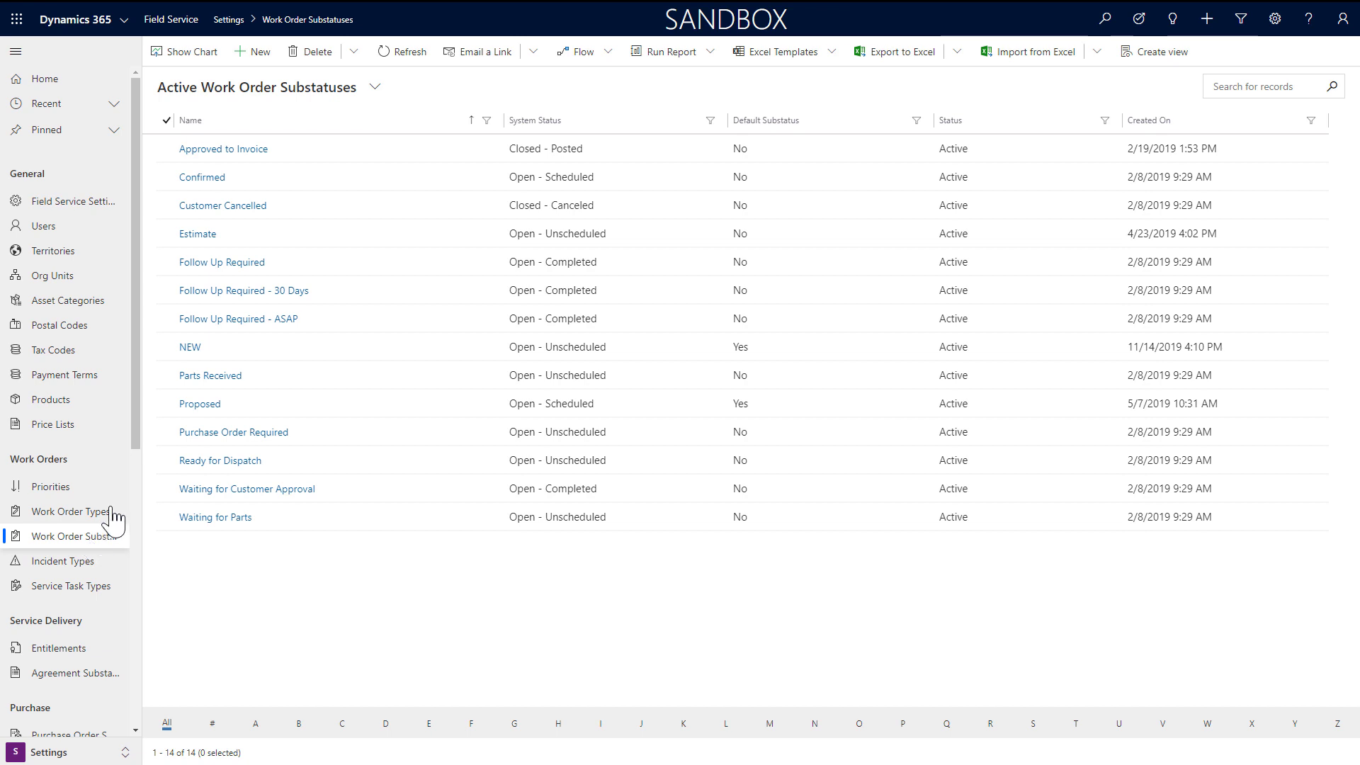
Step: Select and deselect the NEW, Ready for Dispatch, Proposed, Confirmed and Follow Up Required substatus rows
click(166, 346)
click(167, 460)
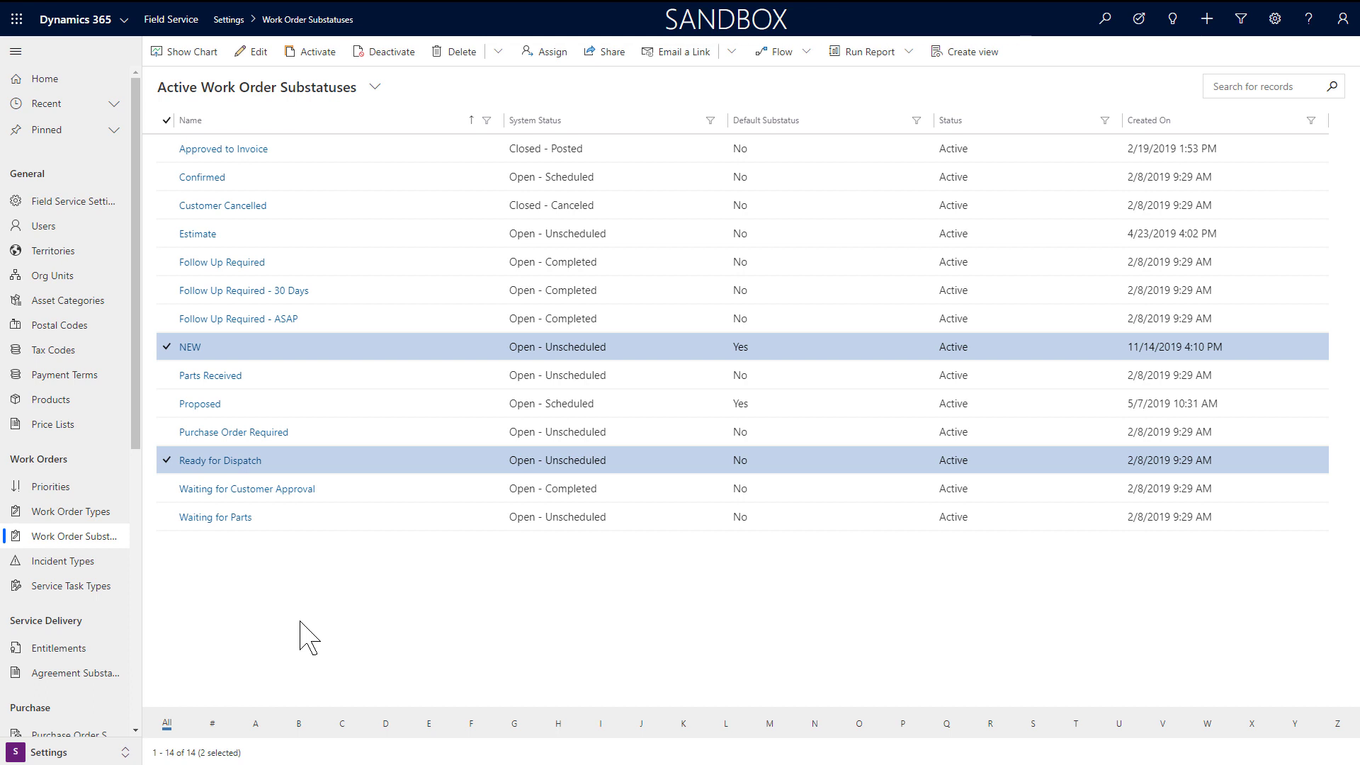
click(167, 461)
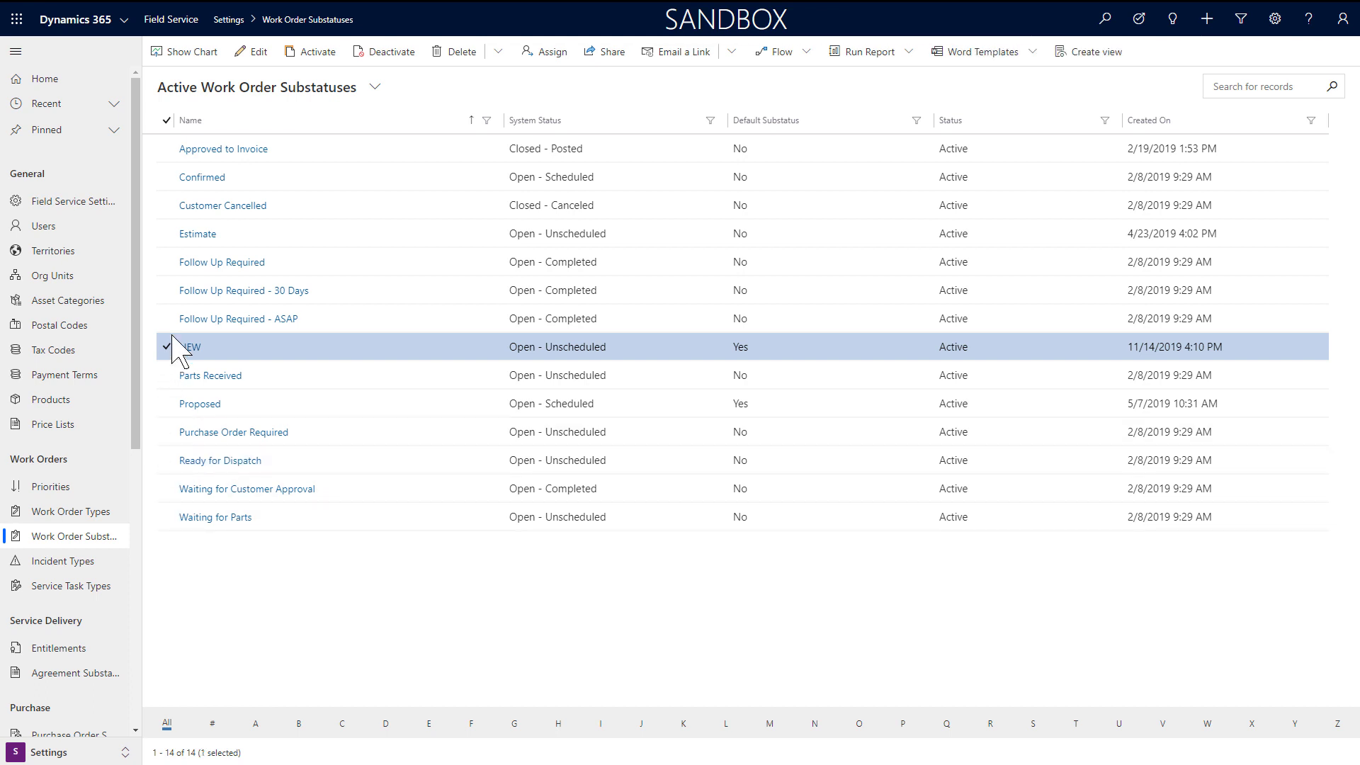
click(169, 347)
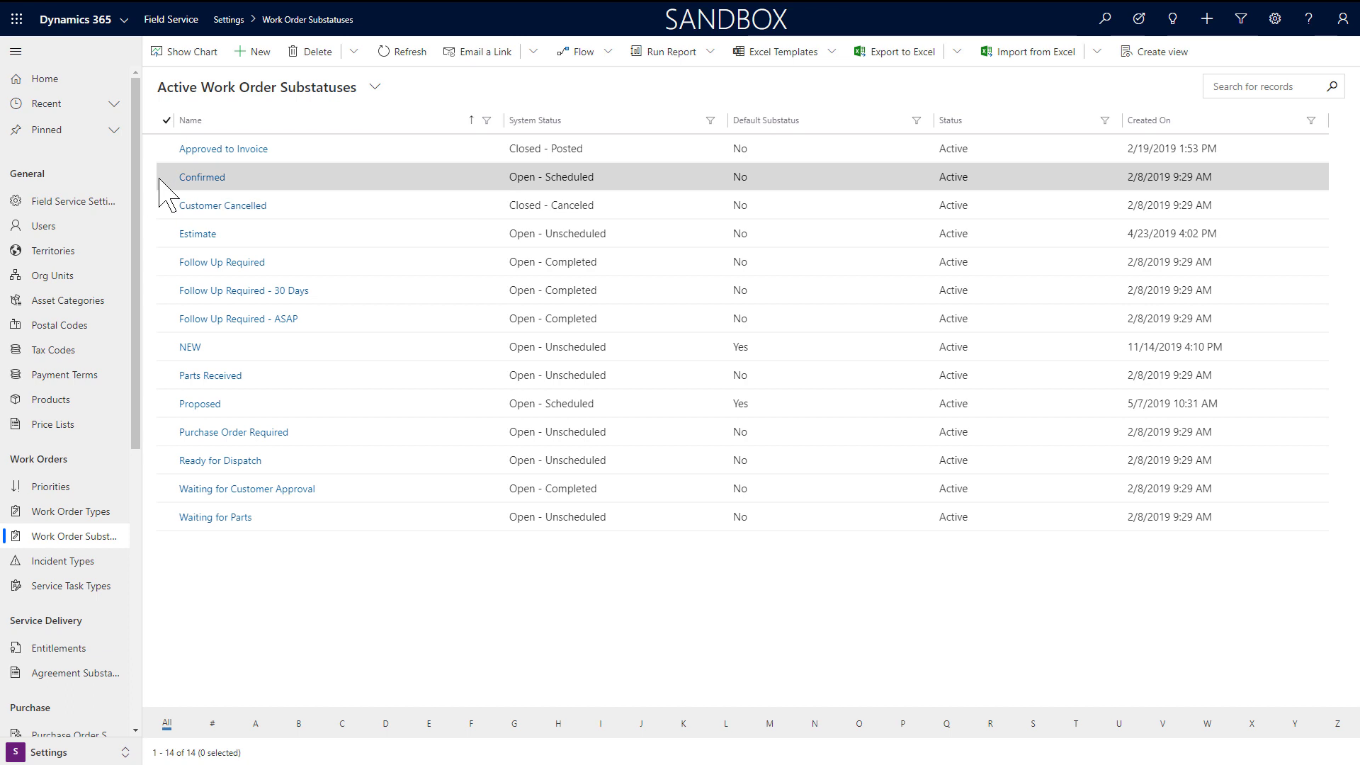
click(168, 404)
click(166, 178)
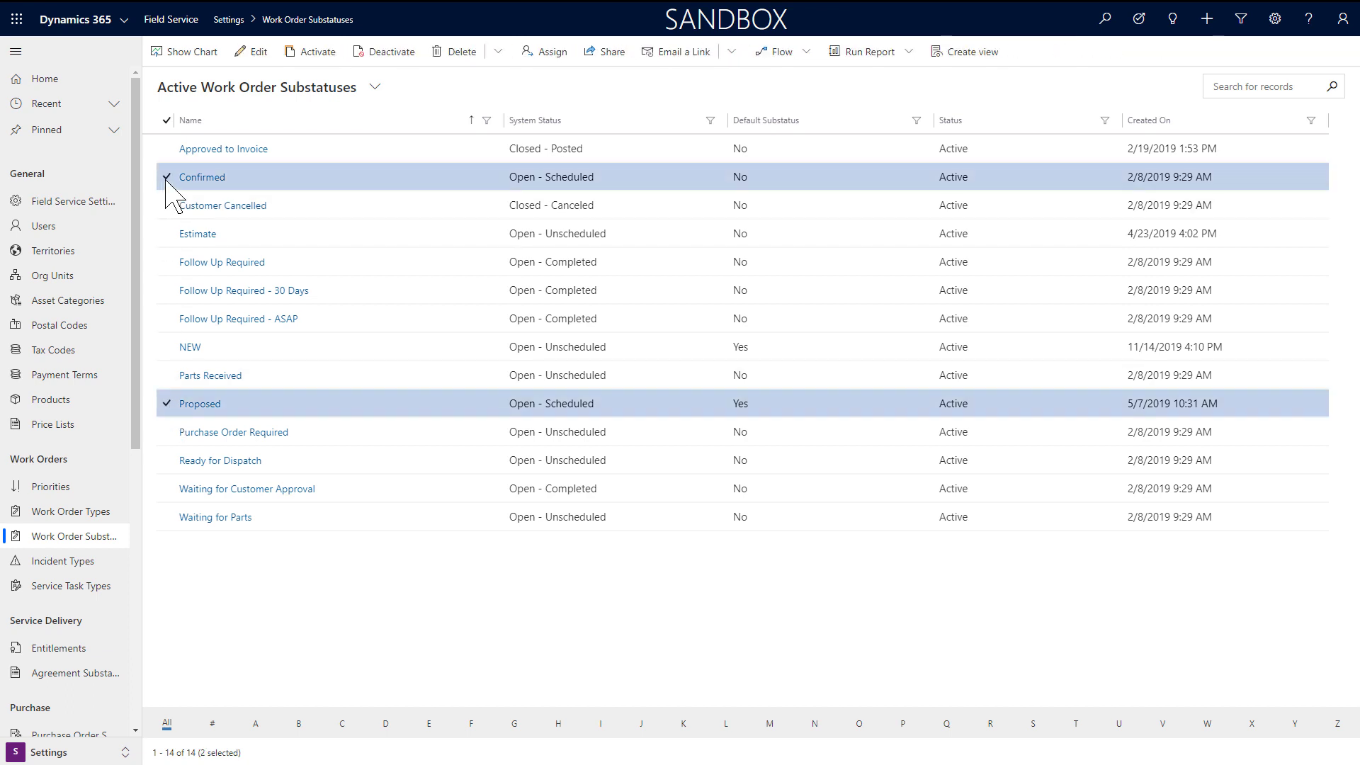
click(166, 178)
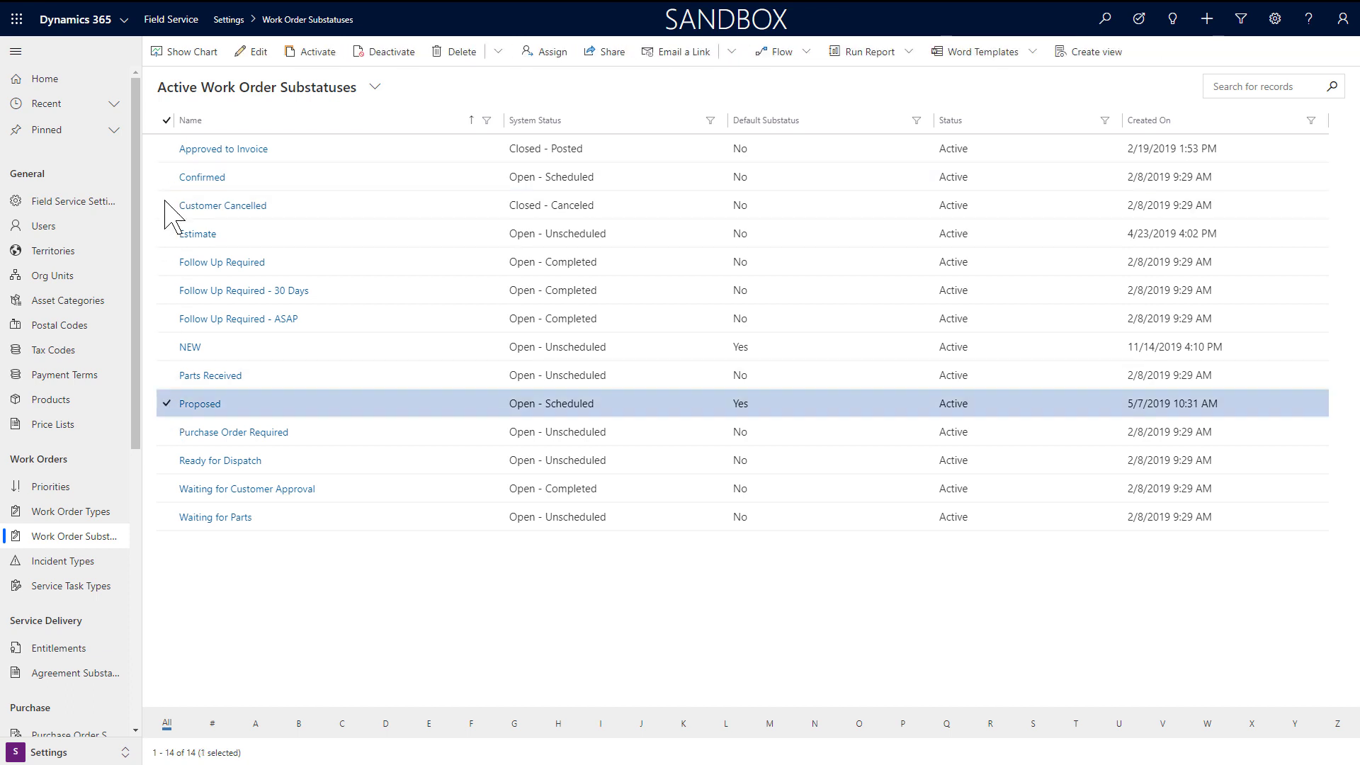
click(167, 404)
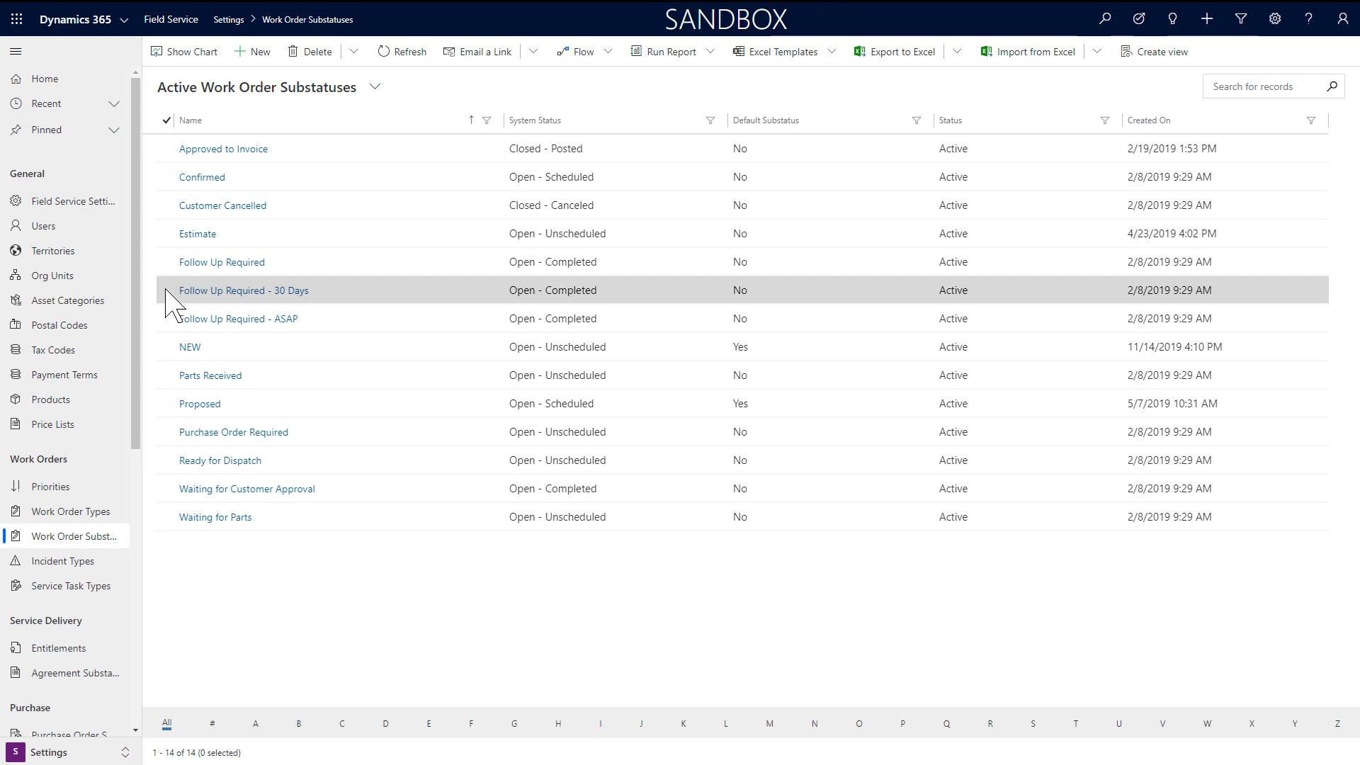
click(167, 291)
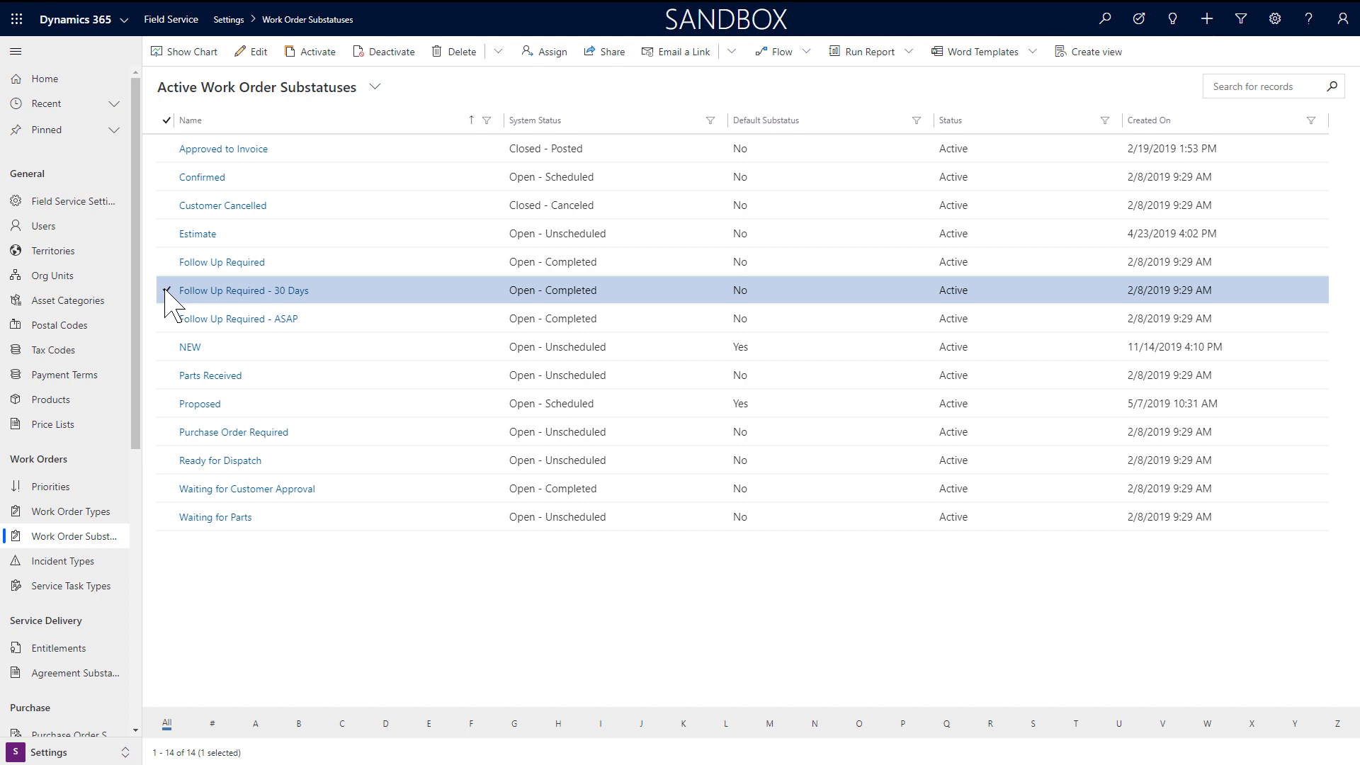
click(167, 290)
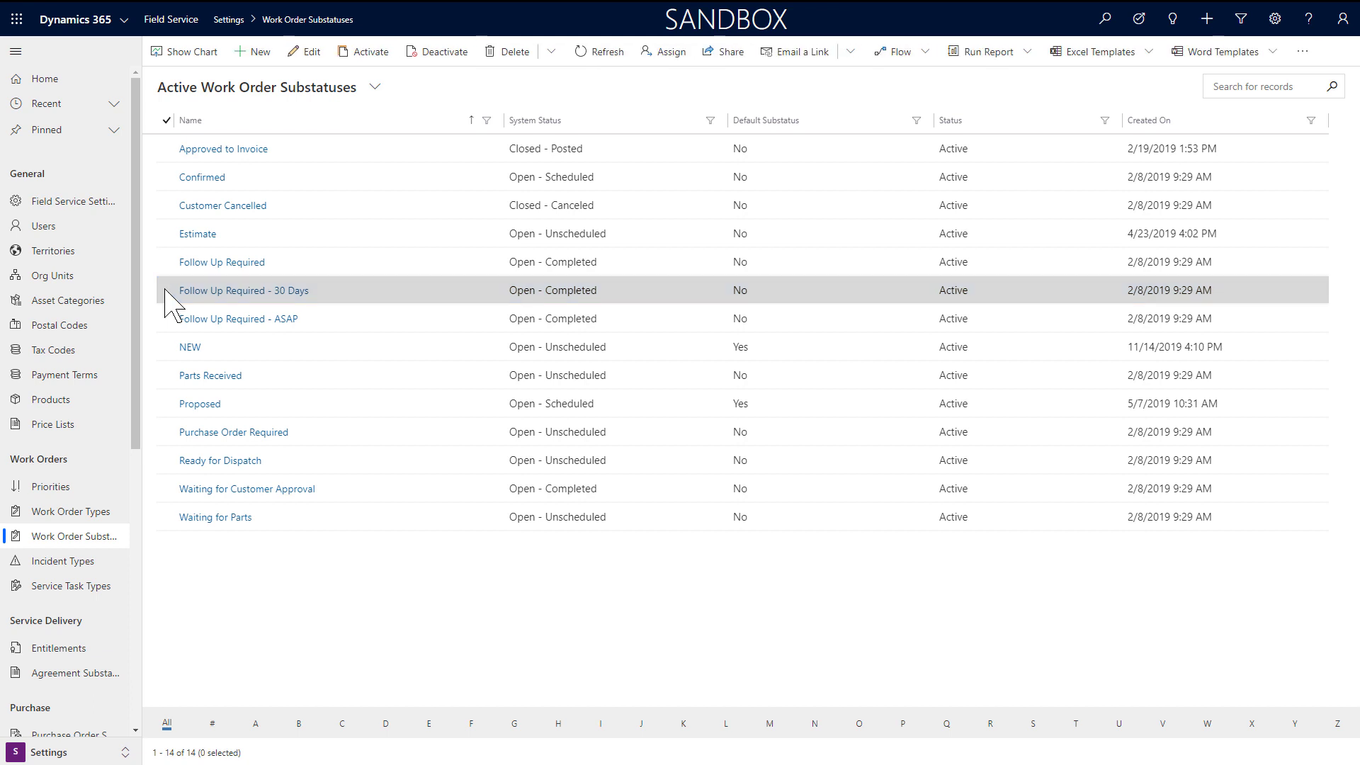
Step: Open the NEW substatus record, then go to the Field Service Settings list
click(402, 350)
click(402, 350)
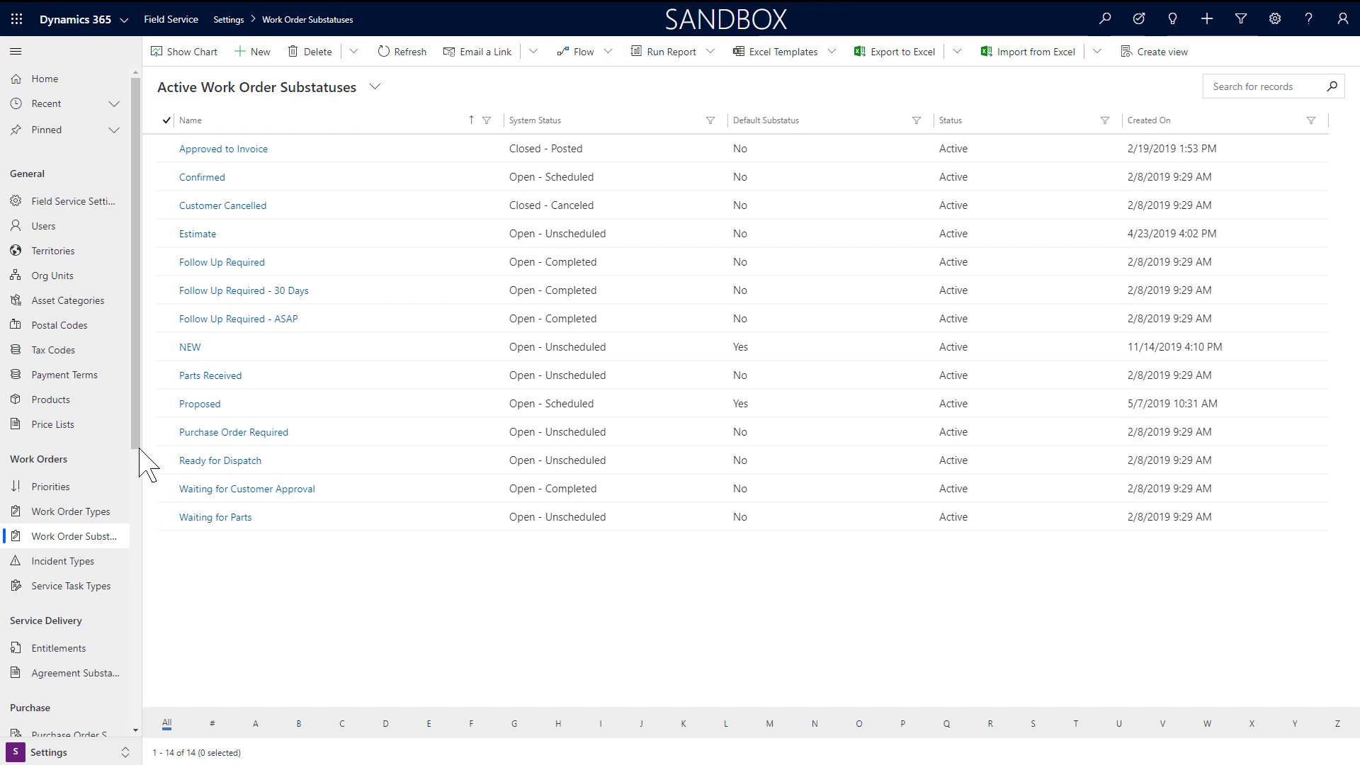
click(76, 210)
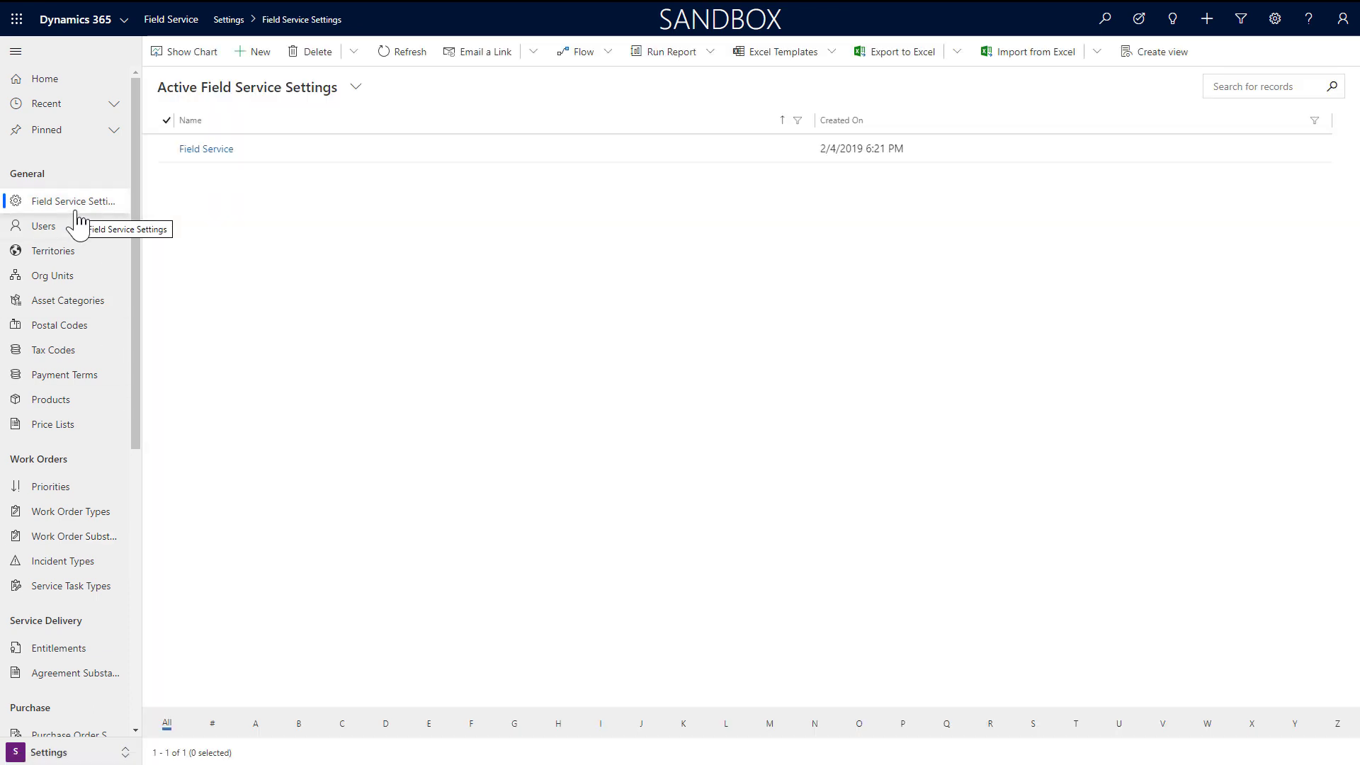
Step: Set the Work Order Prefix to 'WO -', keeping invoice creation on work order posted
double_click(296, 160)
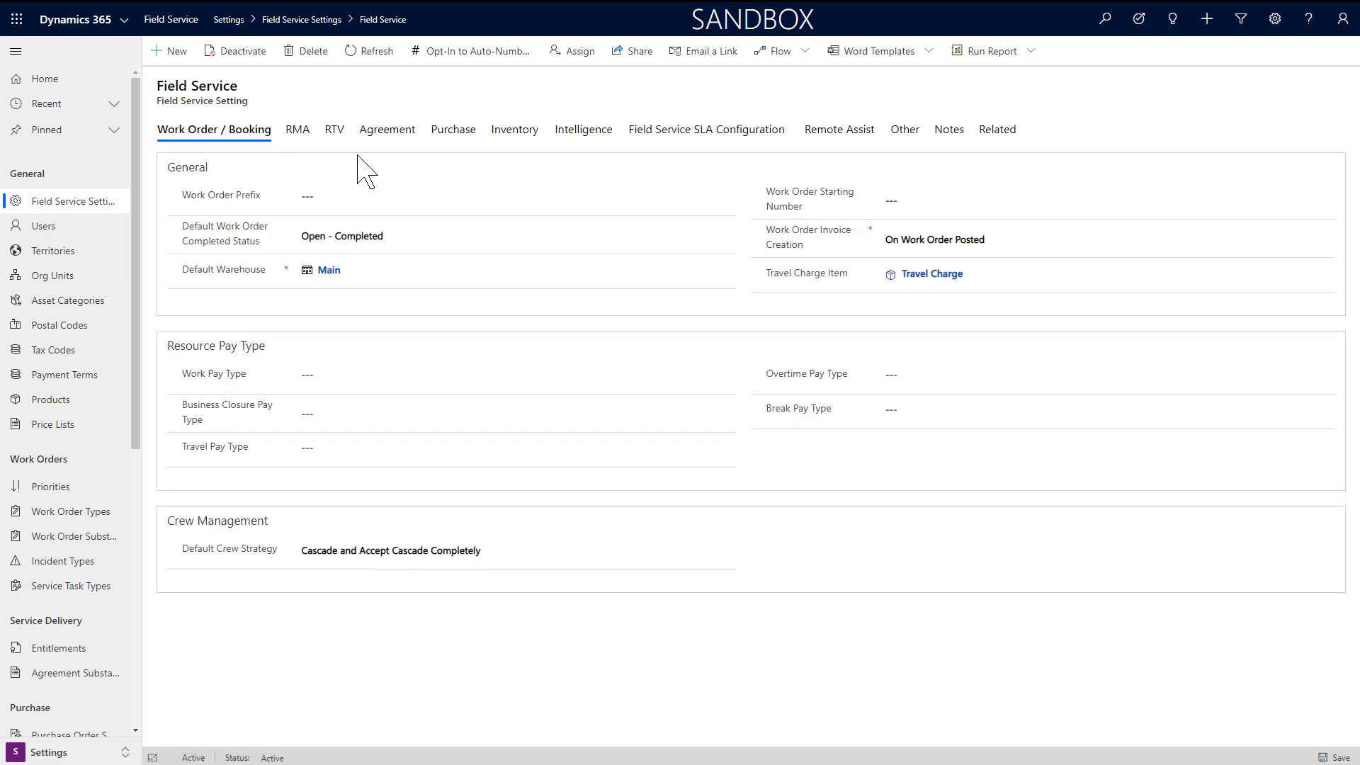
click(311, 191)
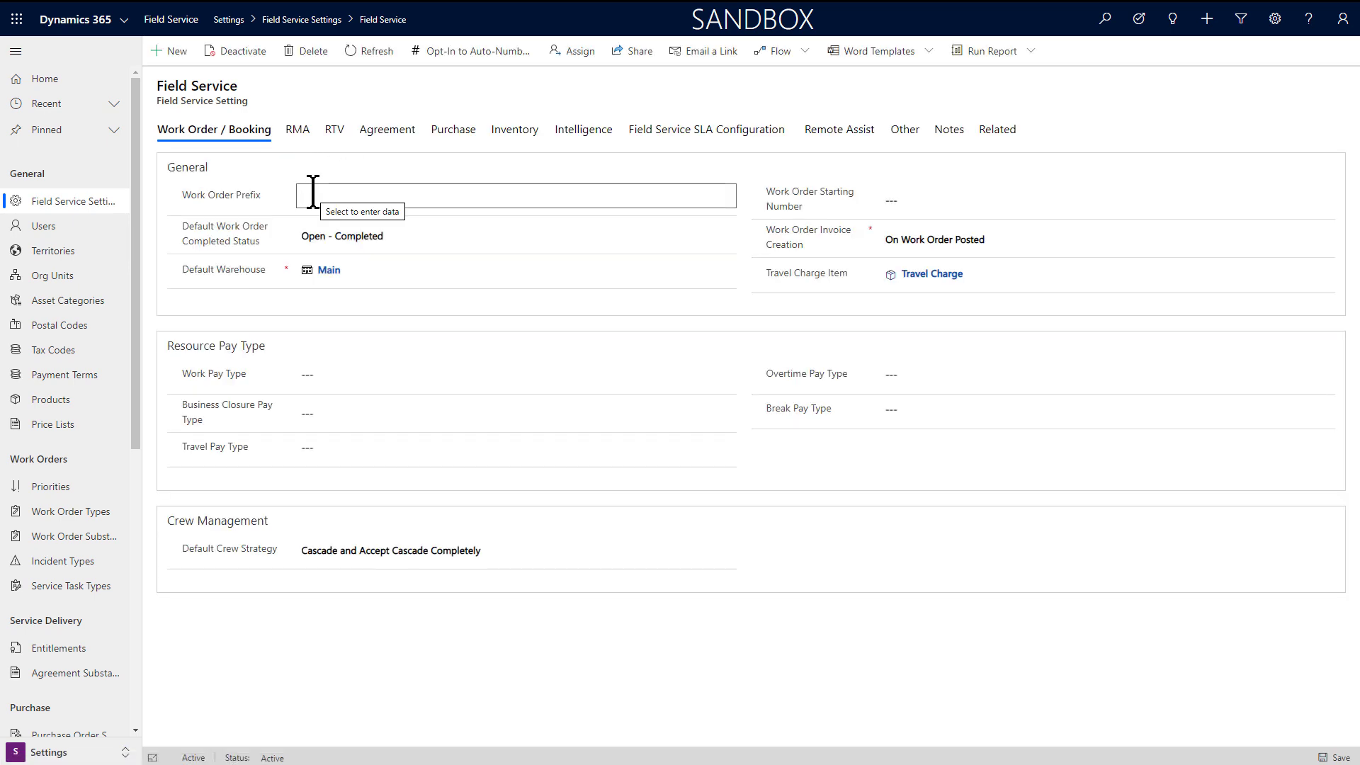
text(WO -)
click(950, 667)
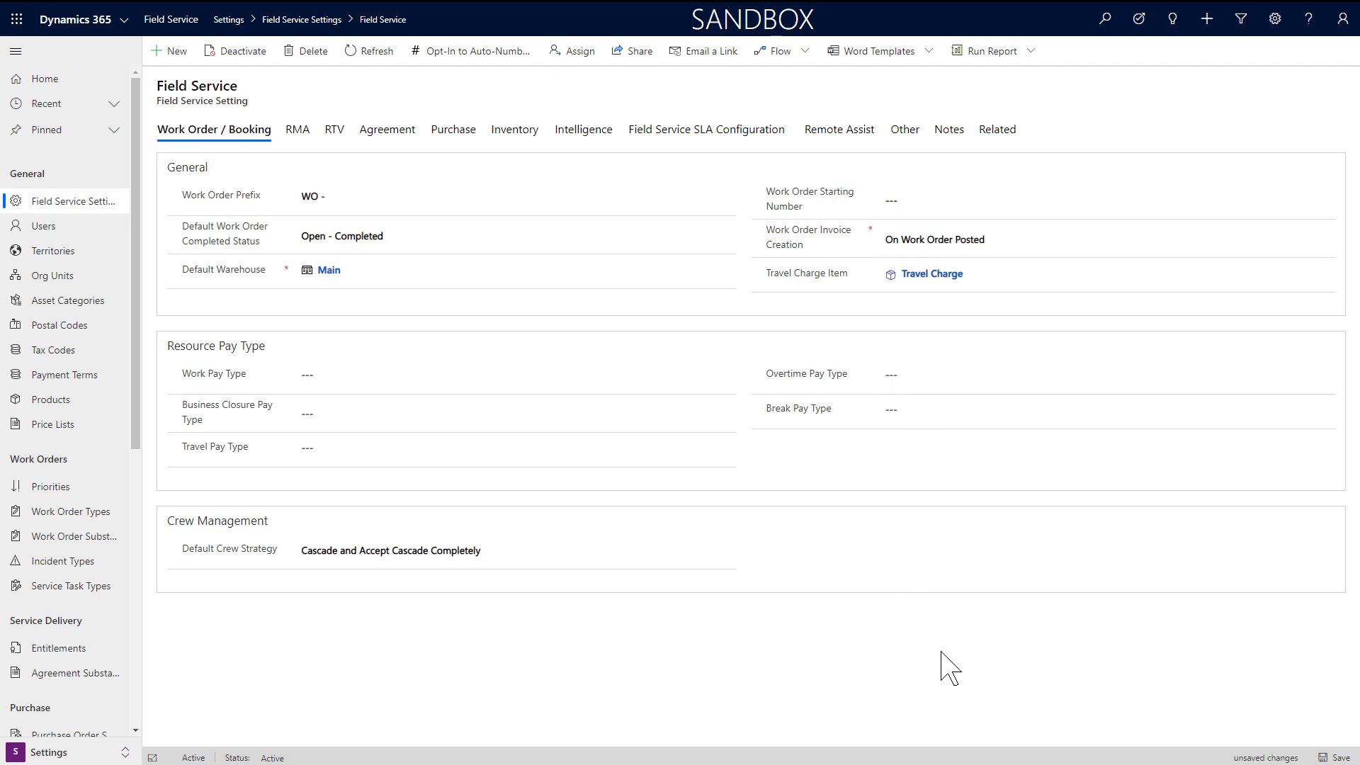
click(990, 241)
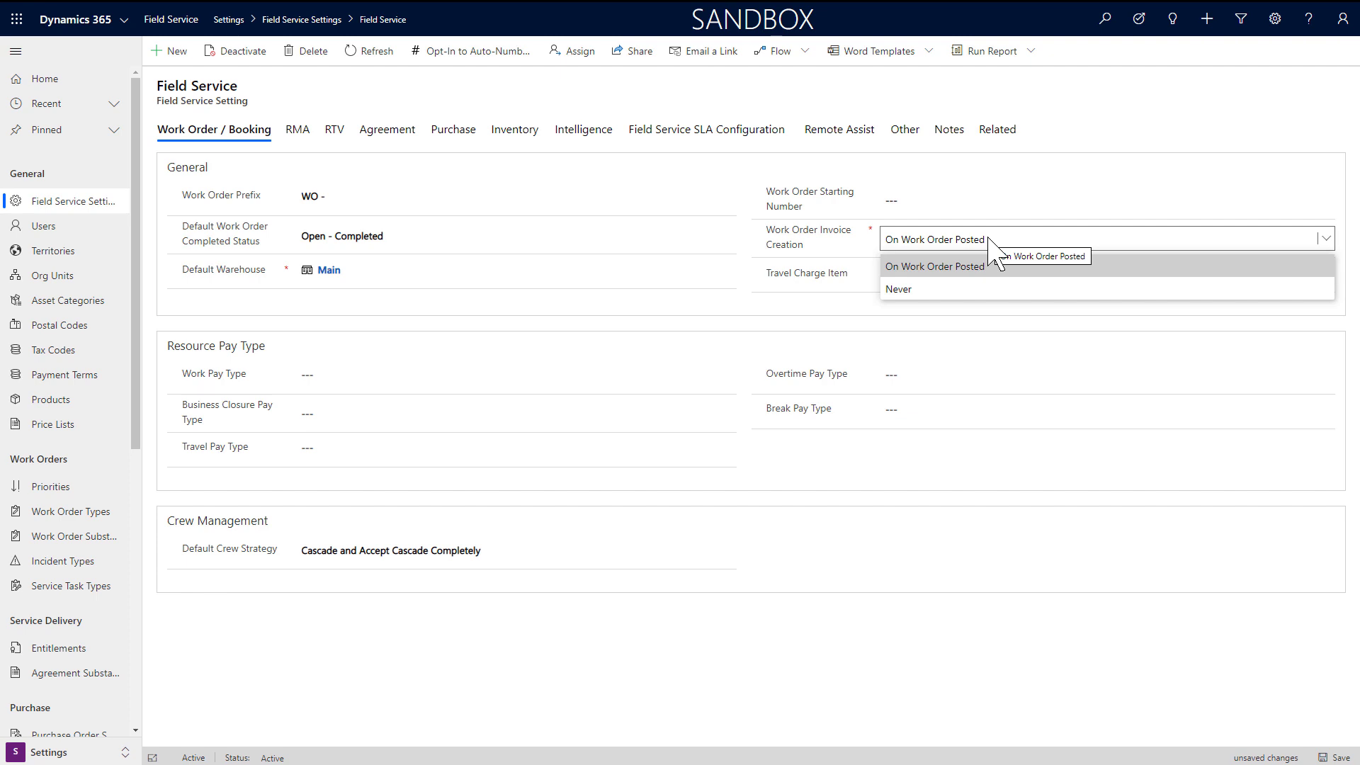
click(990, 241)
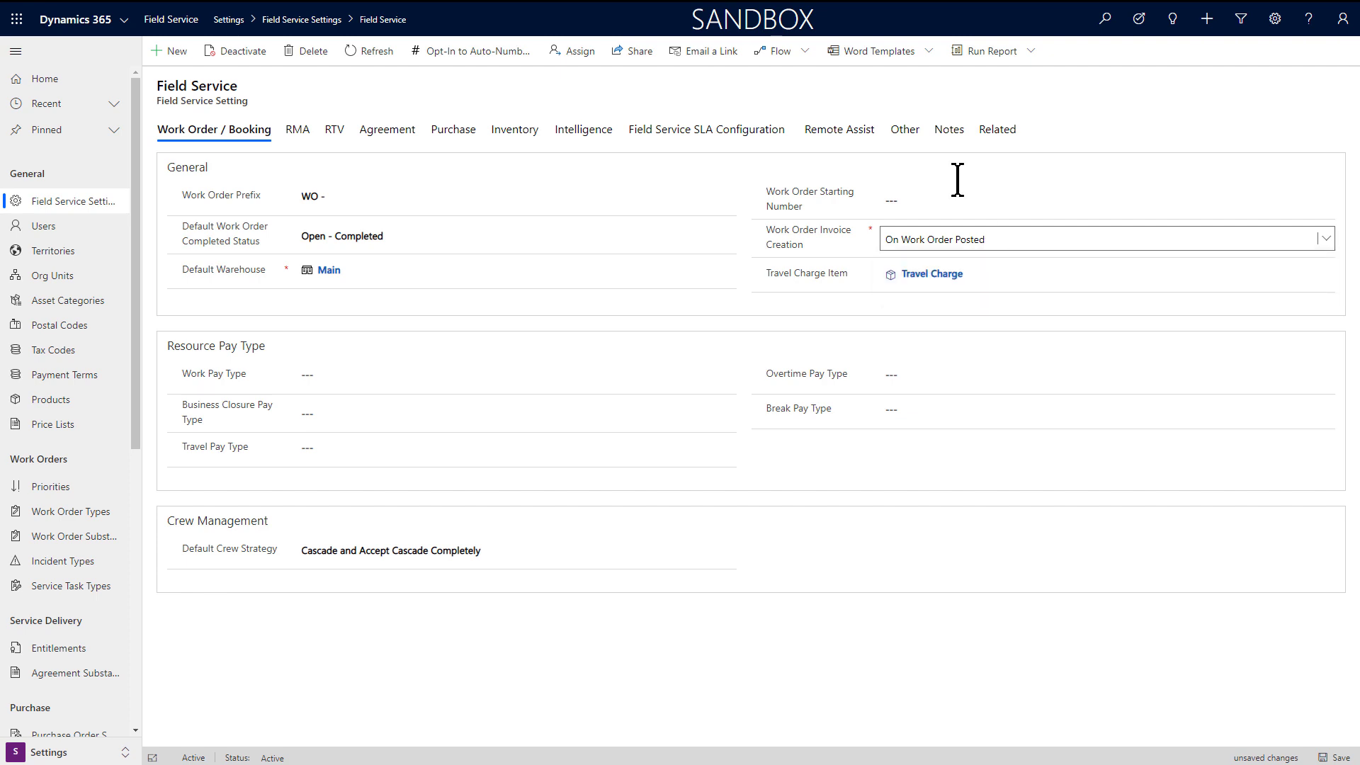
click(907, 135)
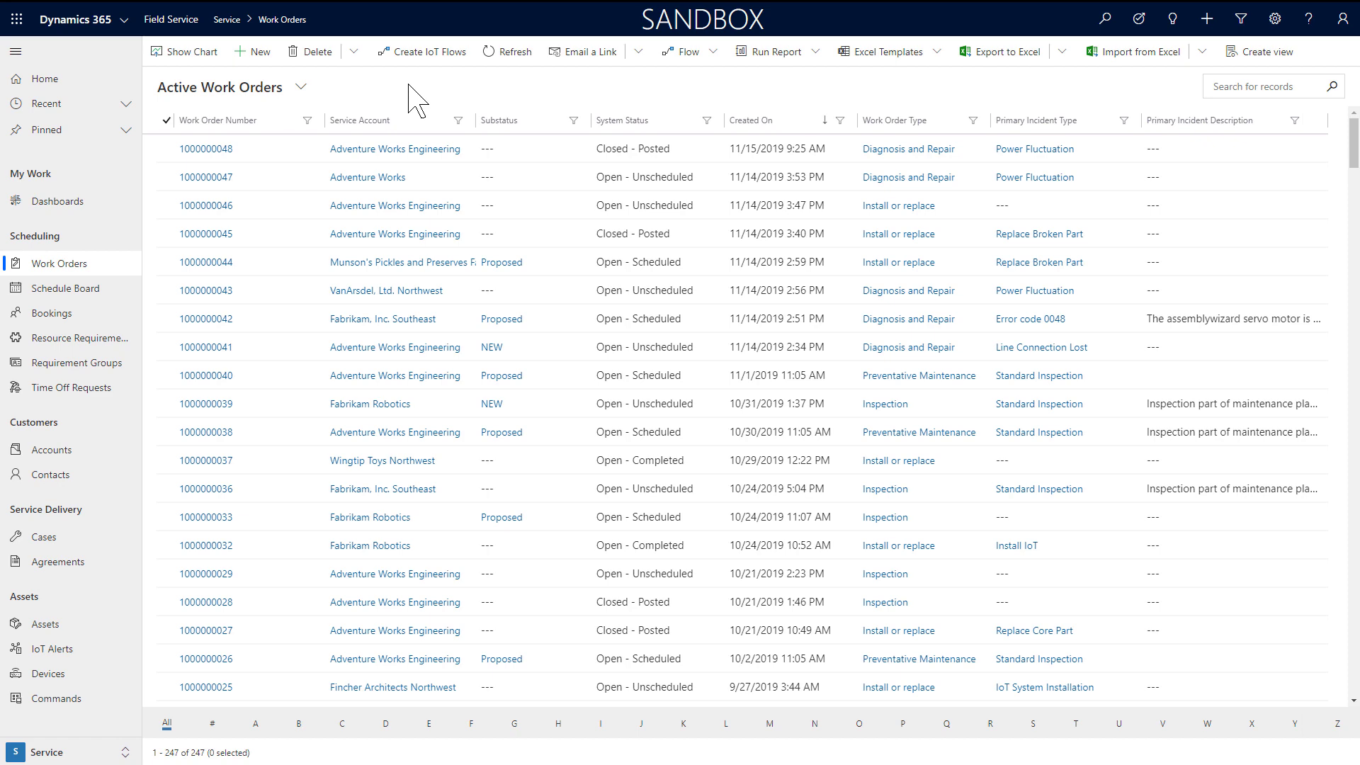
Step: Create a new work order with Service Account Adventure Works Engineering, found by searching 'adven'
click(259, 53)
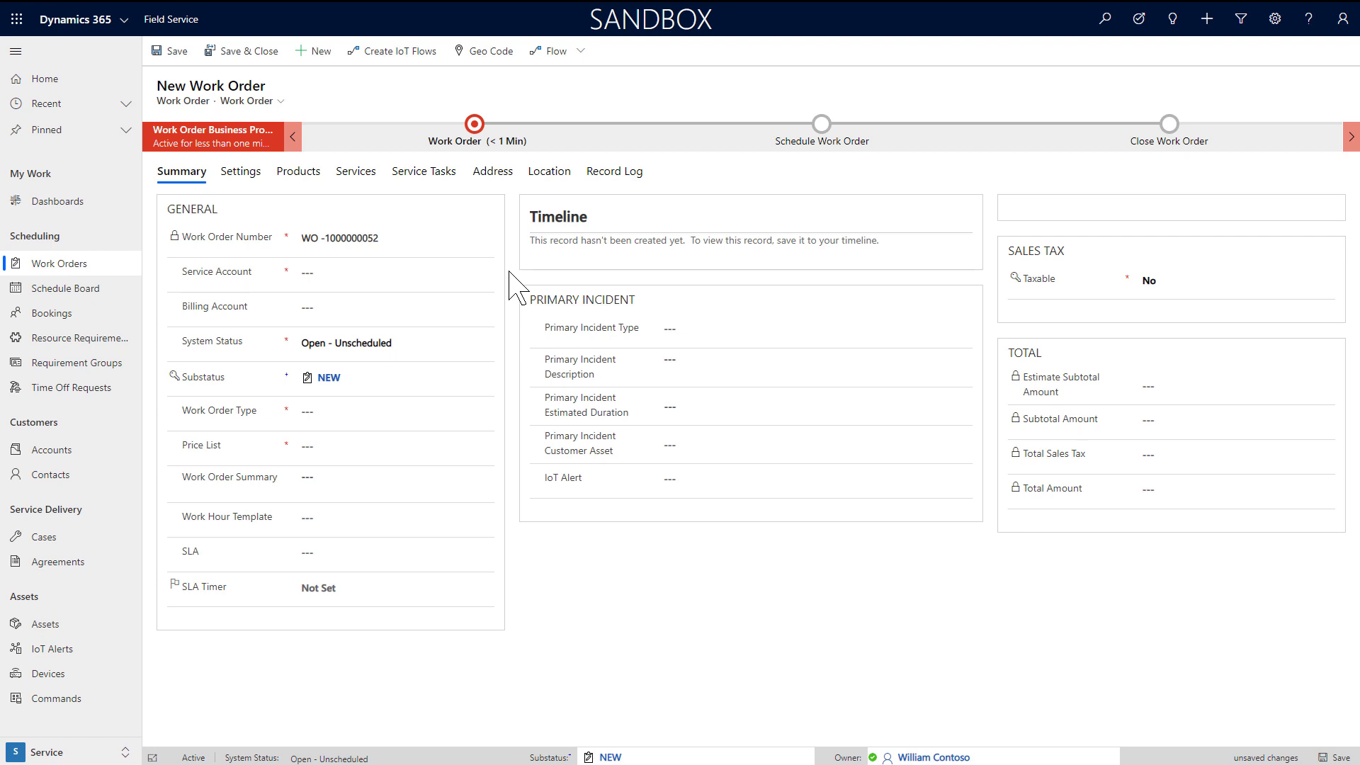
click(376, 275)
text(a)
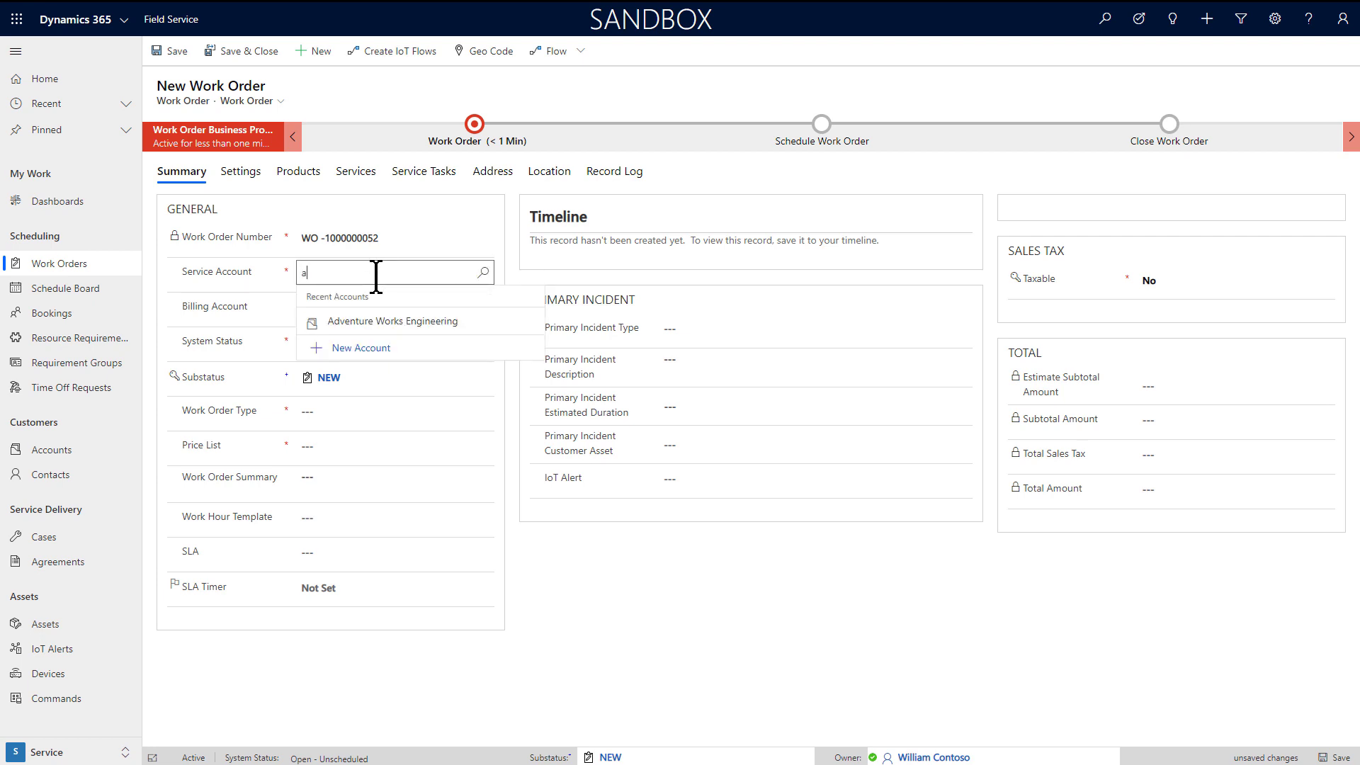
text(dv)
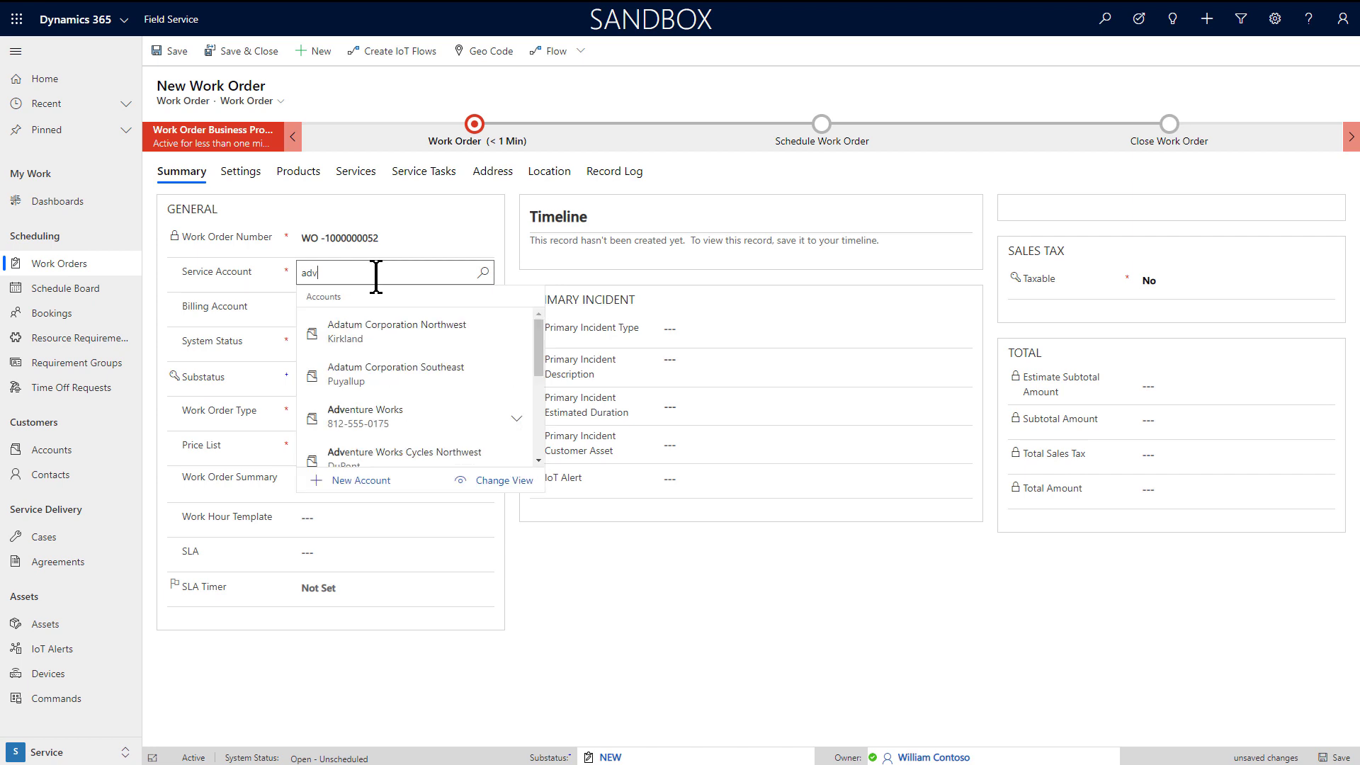
text(en)
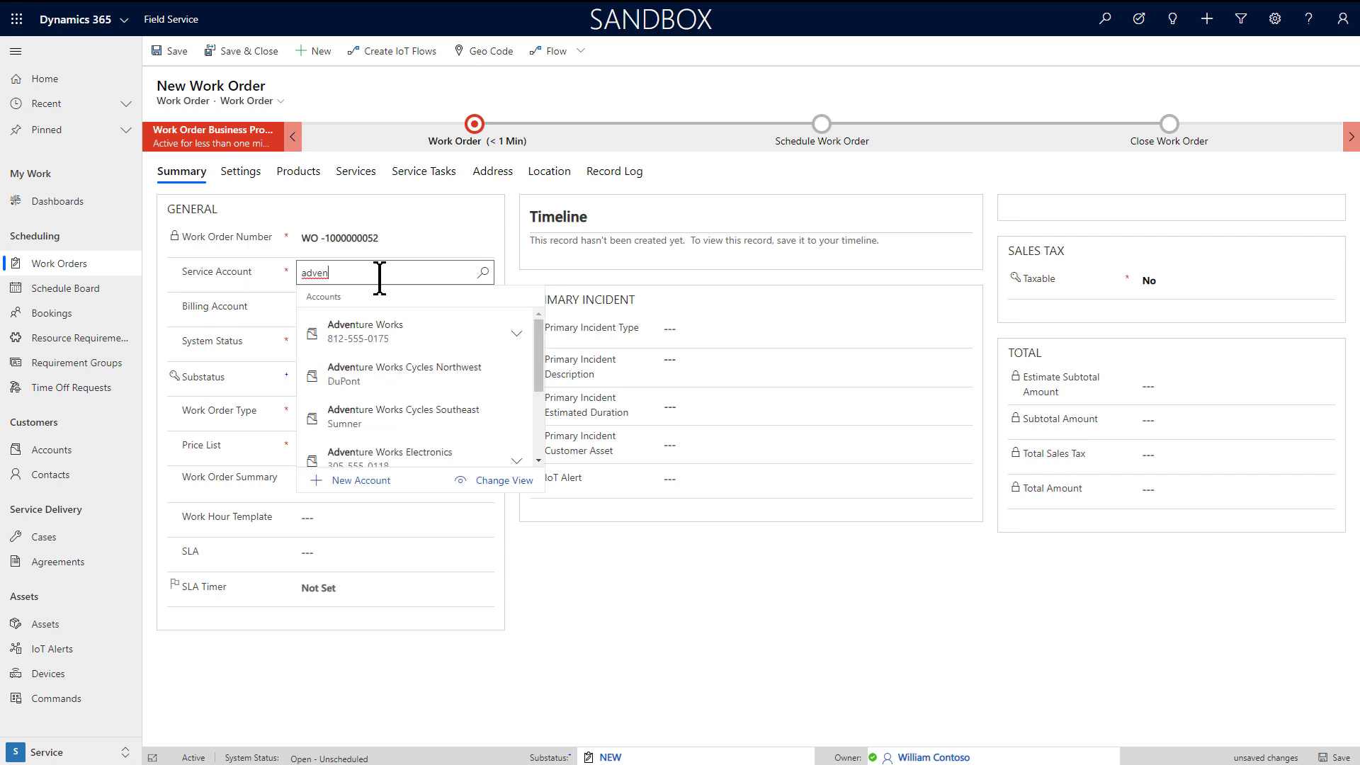
scroll(407, 365, down, 1)
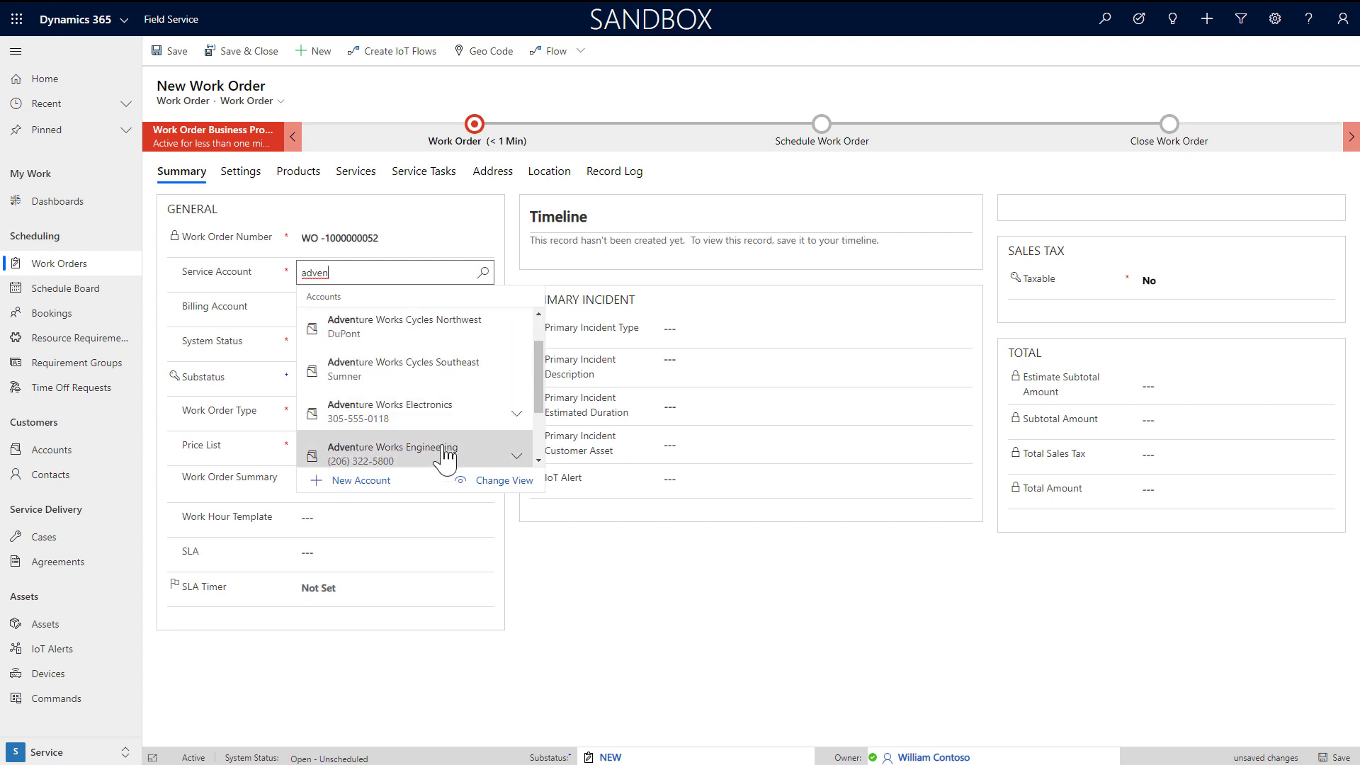
click(446, 454)
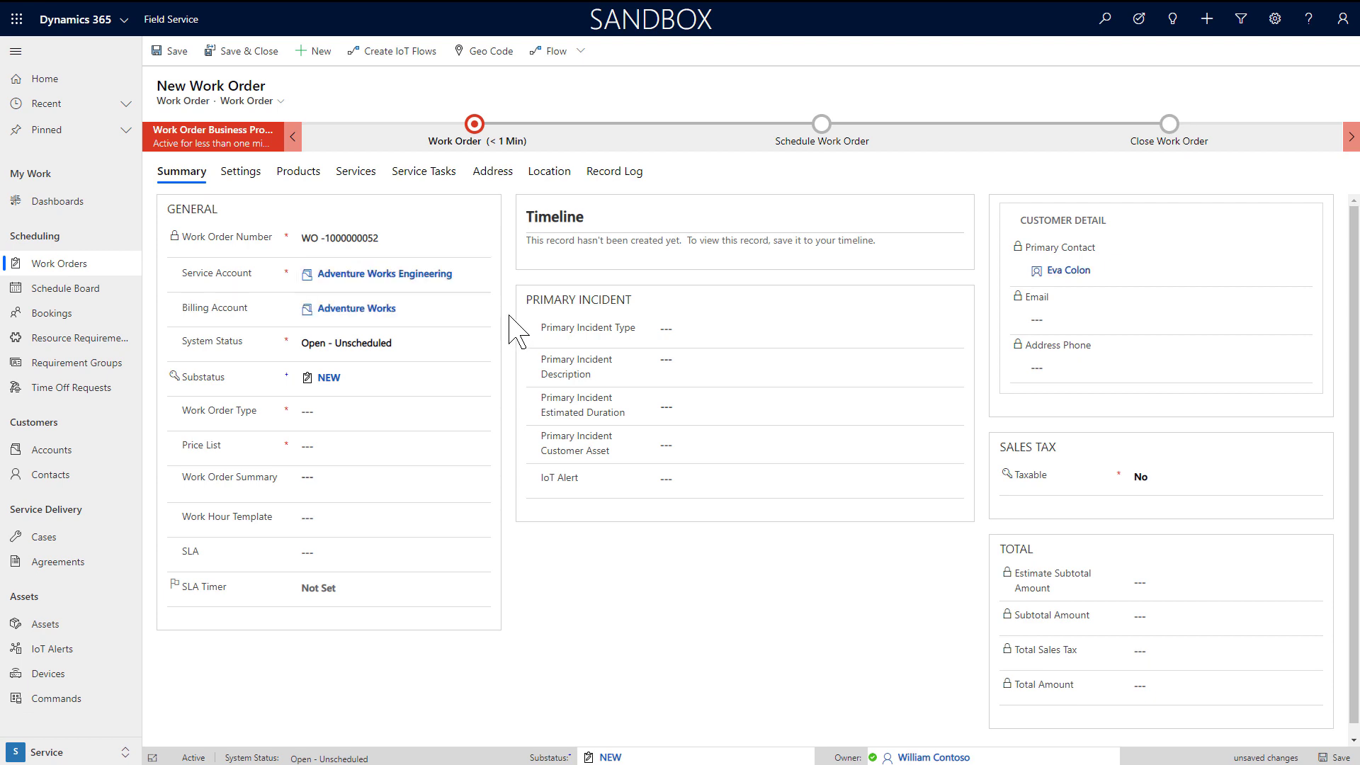
Step: Set work order type to Diagnosis and Repair with primary incident Error code 0048, then save
click(357, 409)
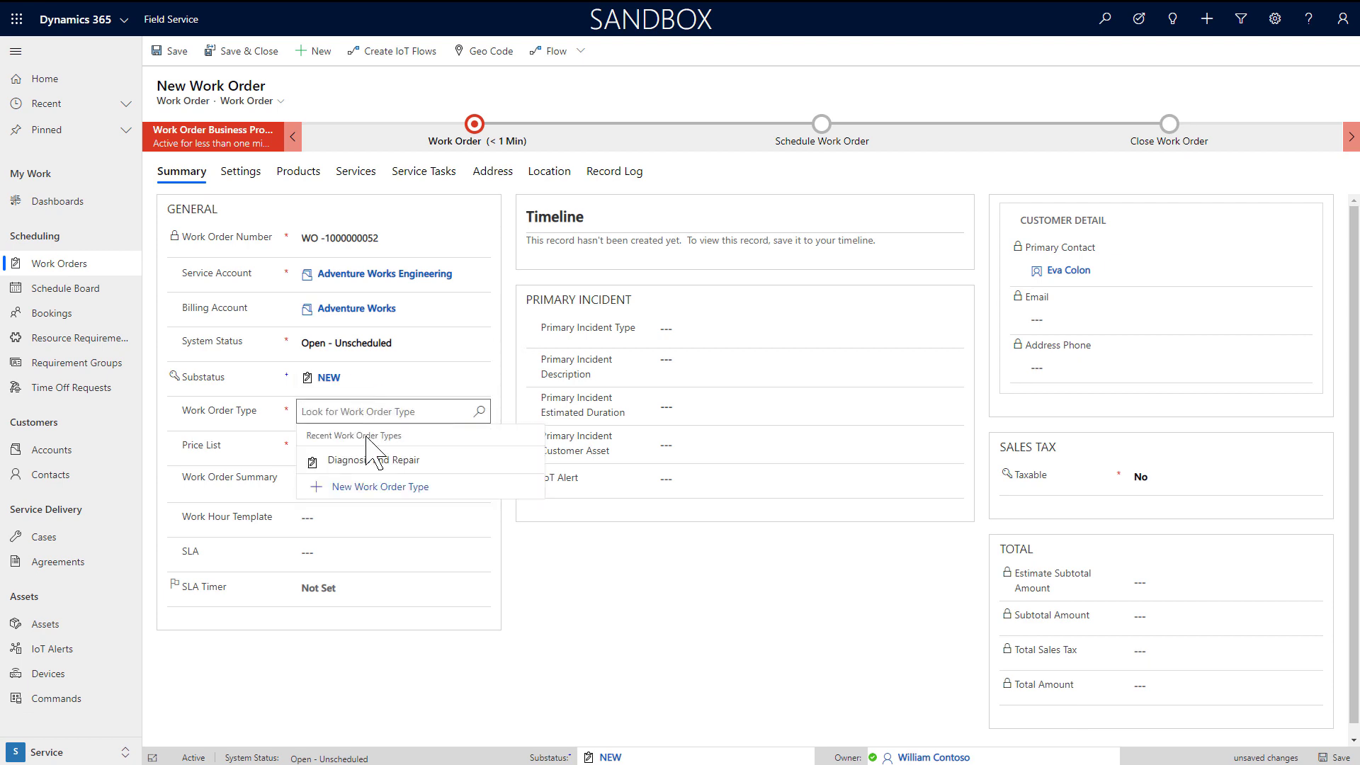
click(376, 462)
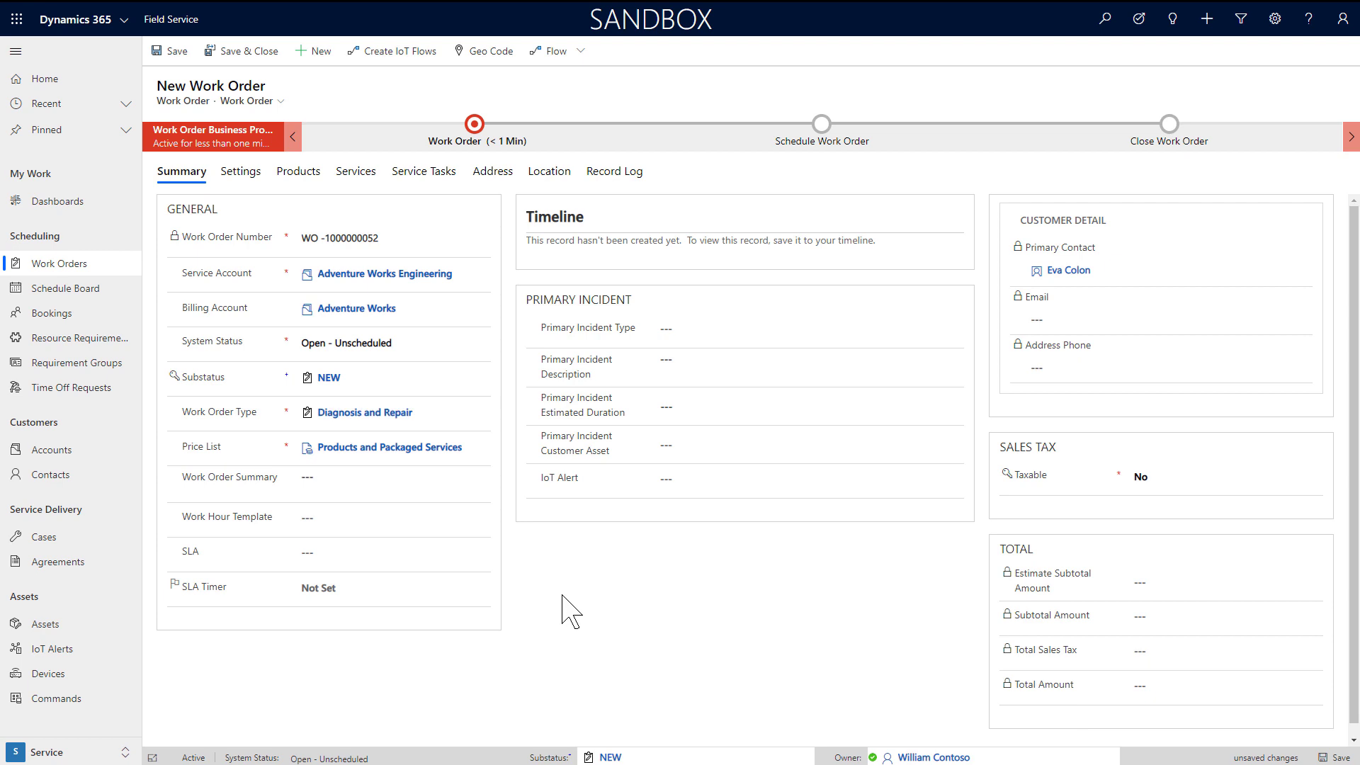
click(693, 330)
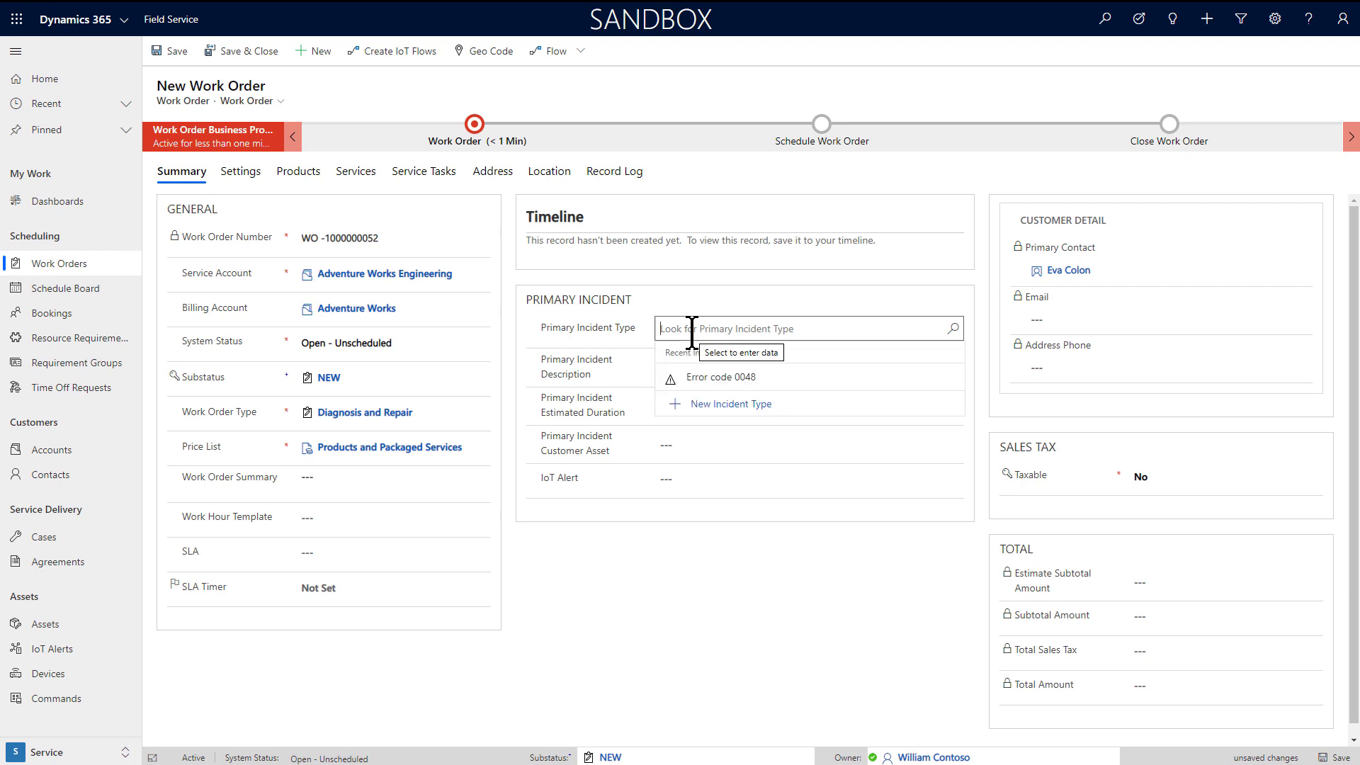
click(717, 378)
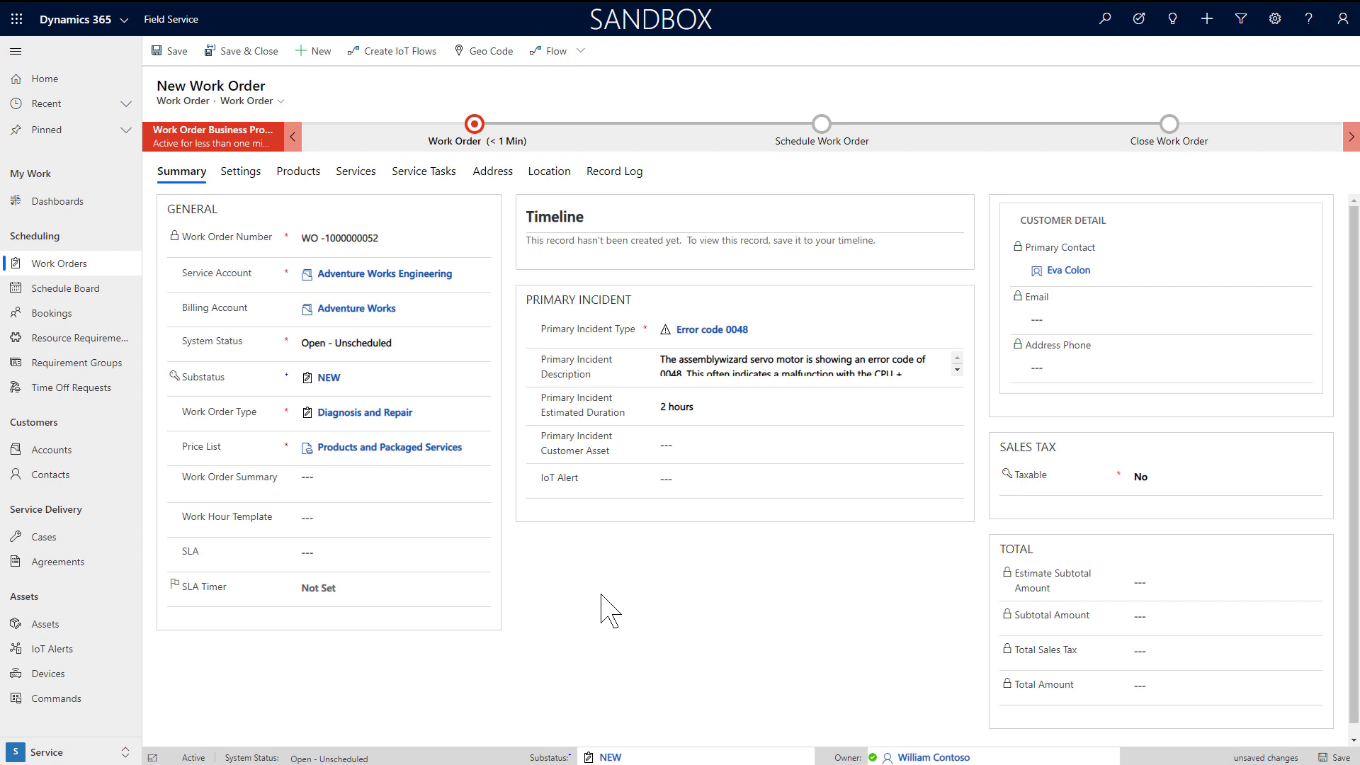
key(ctrl+s)
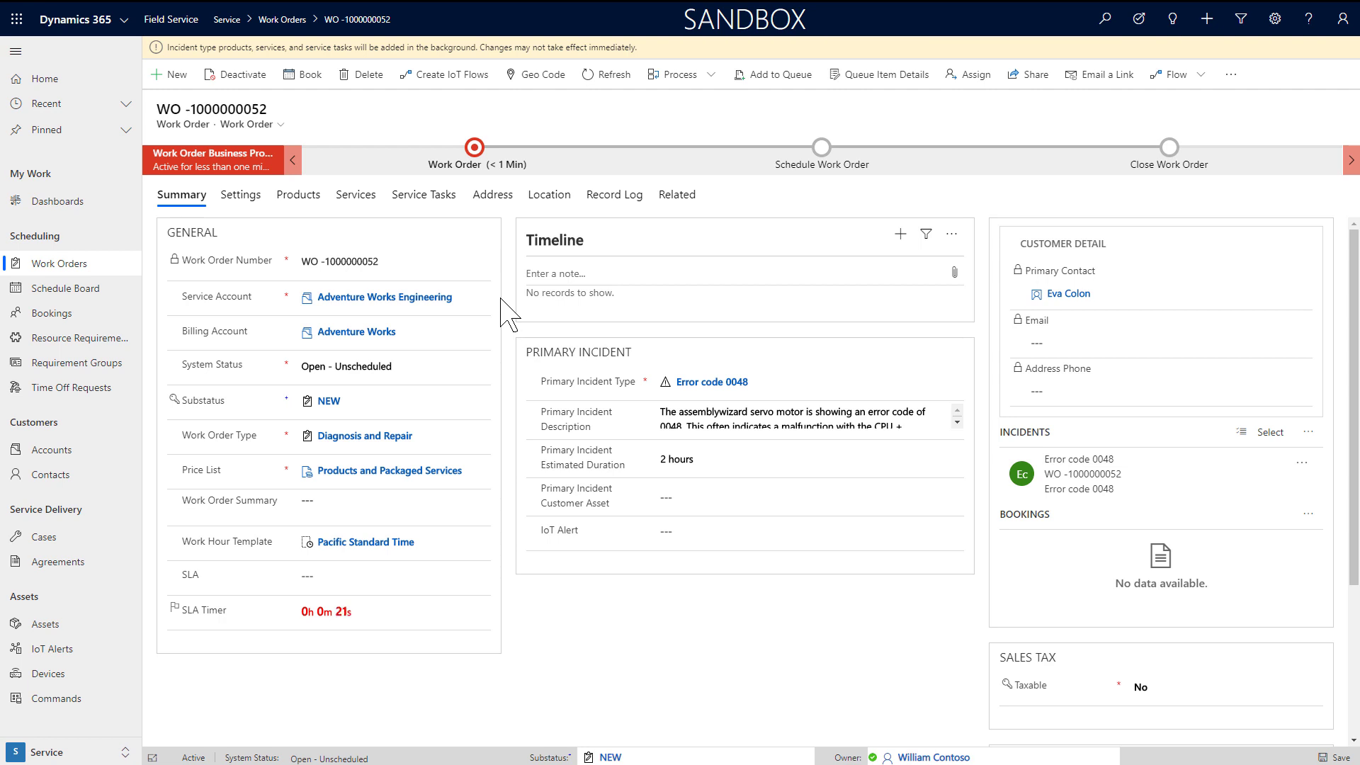
click(394, 300)
scroll(759, 622, down, 5)
scroll(767, 620, down, 1)
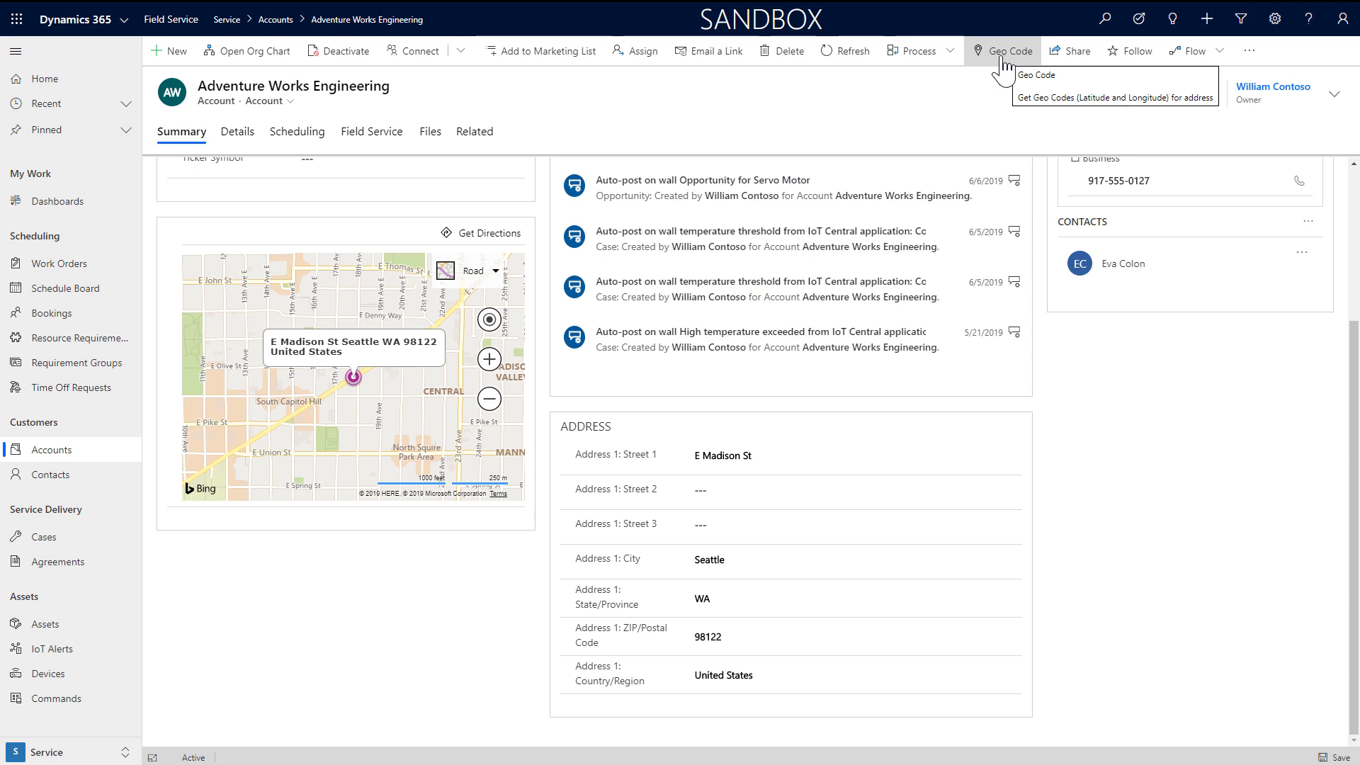
click(313, 146)
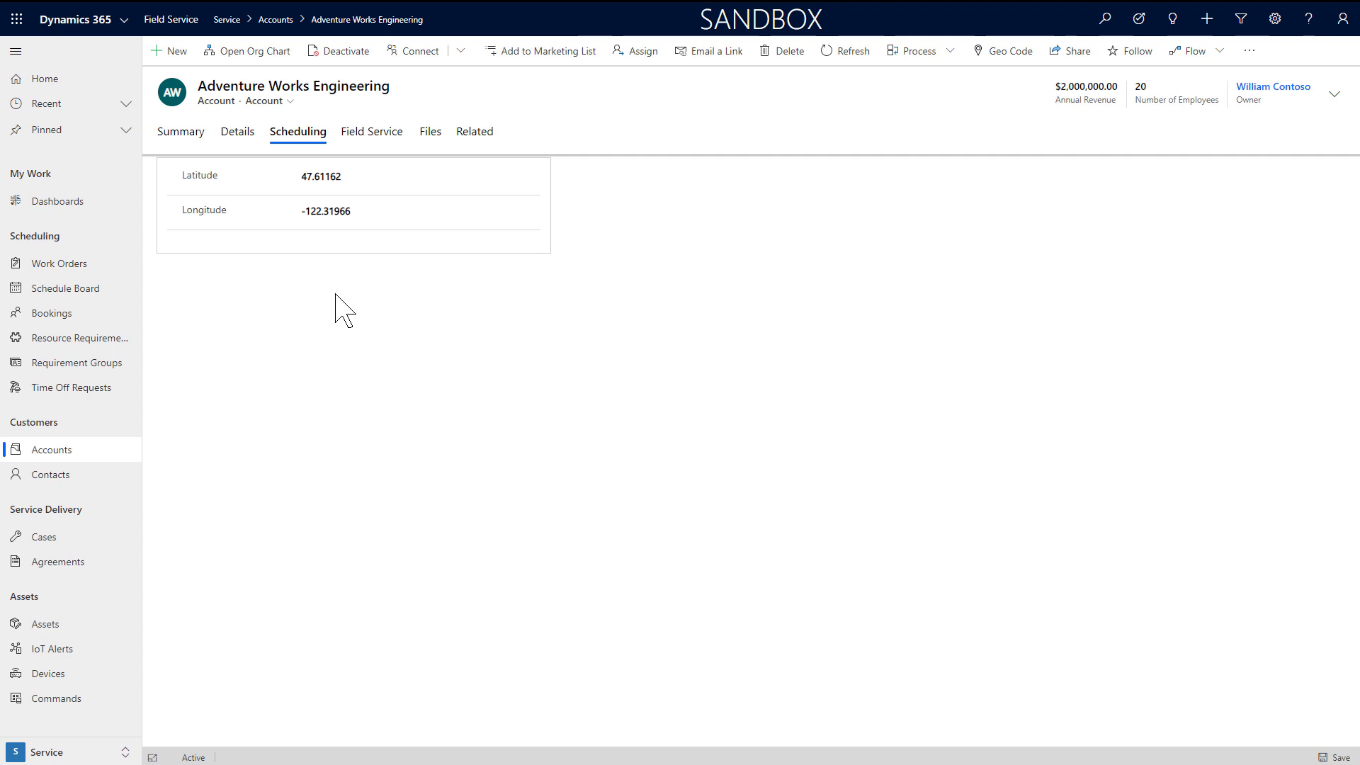
click(370, 145)
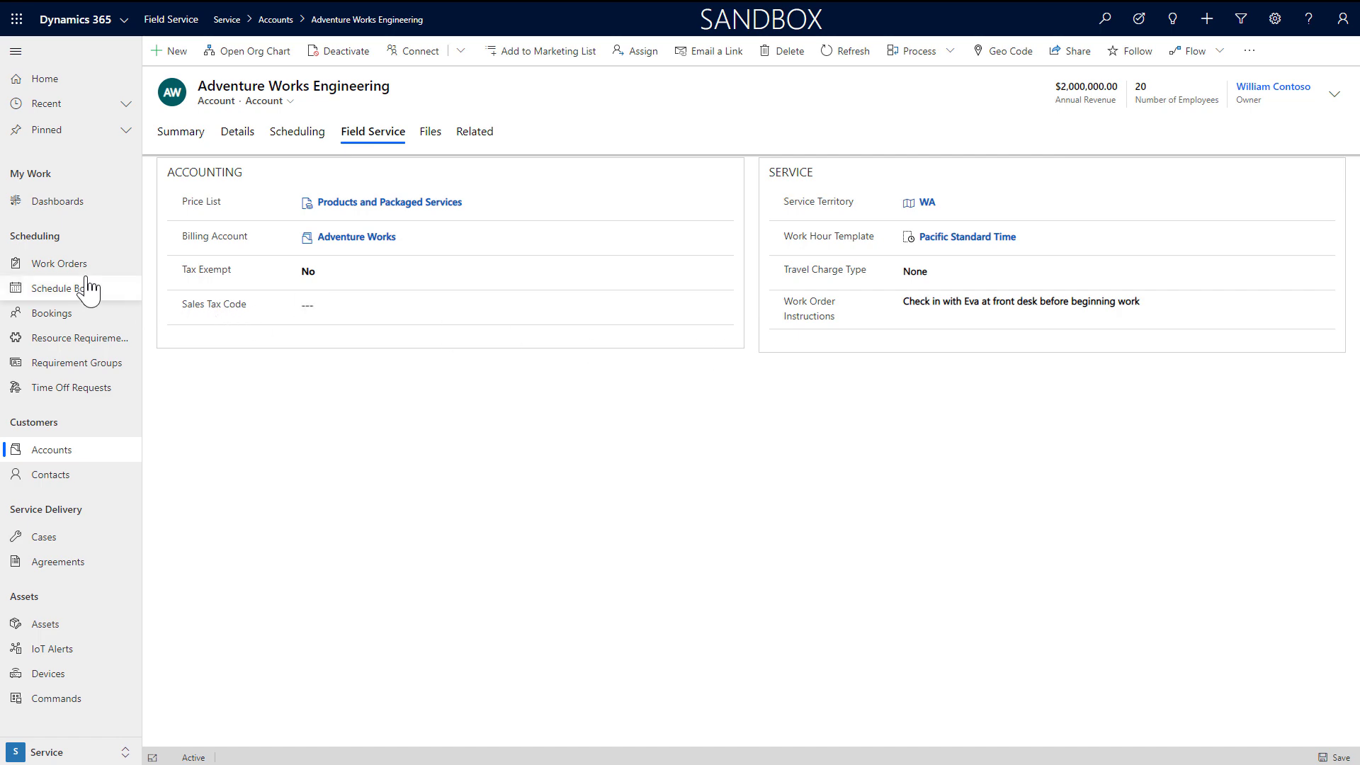
click(60, 264)
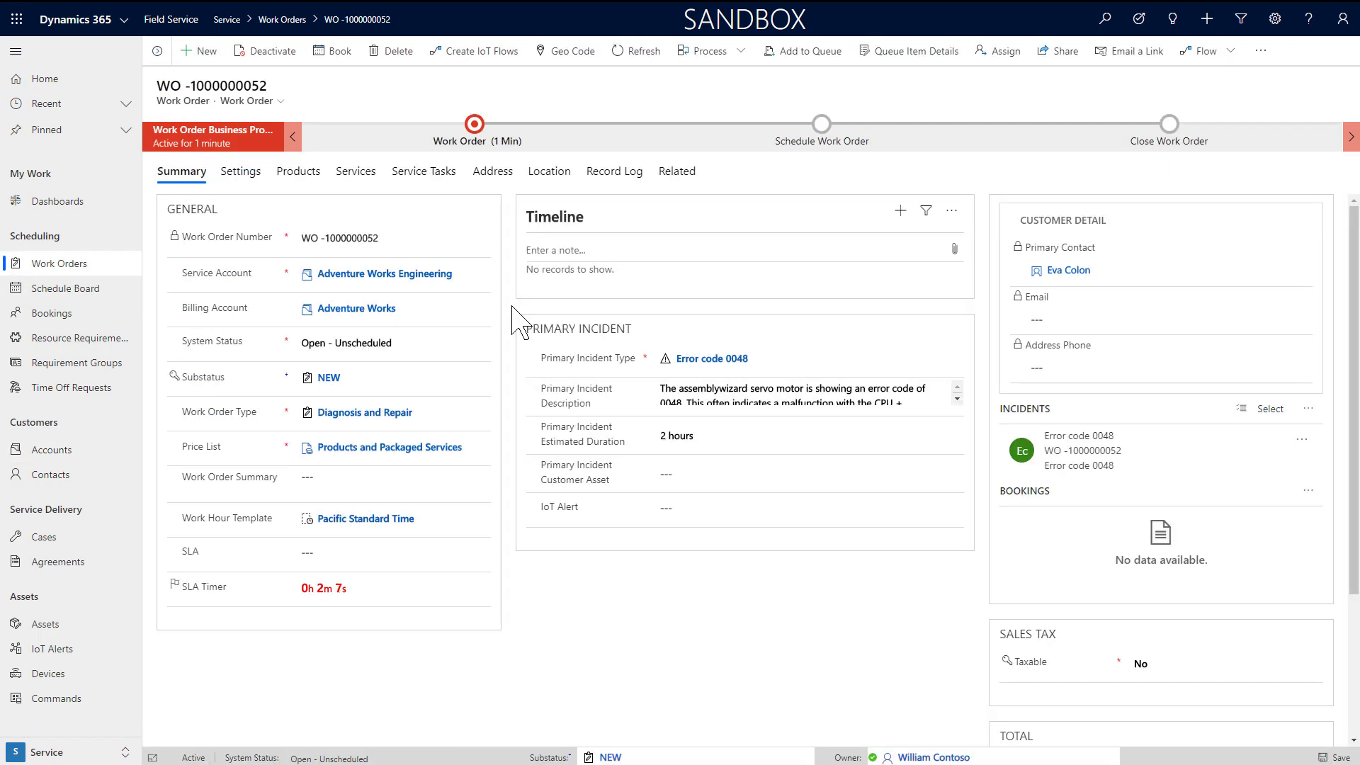
Step: View the work order's location map, then pick Assembly Servo Motor as primary incident customer asset
click(537, 173)
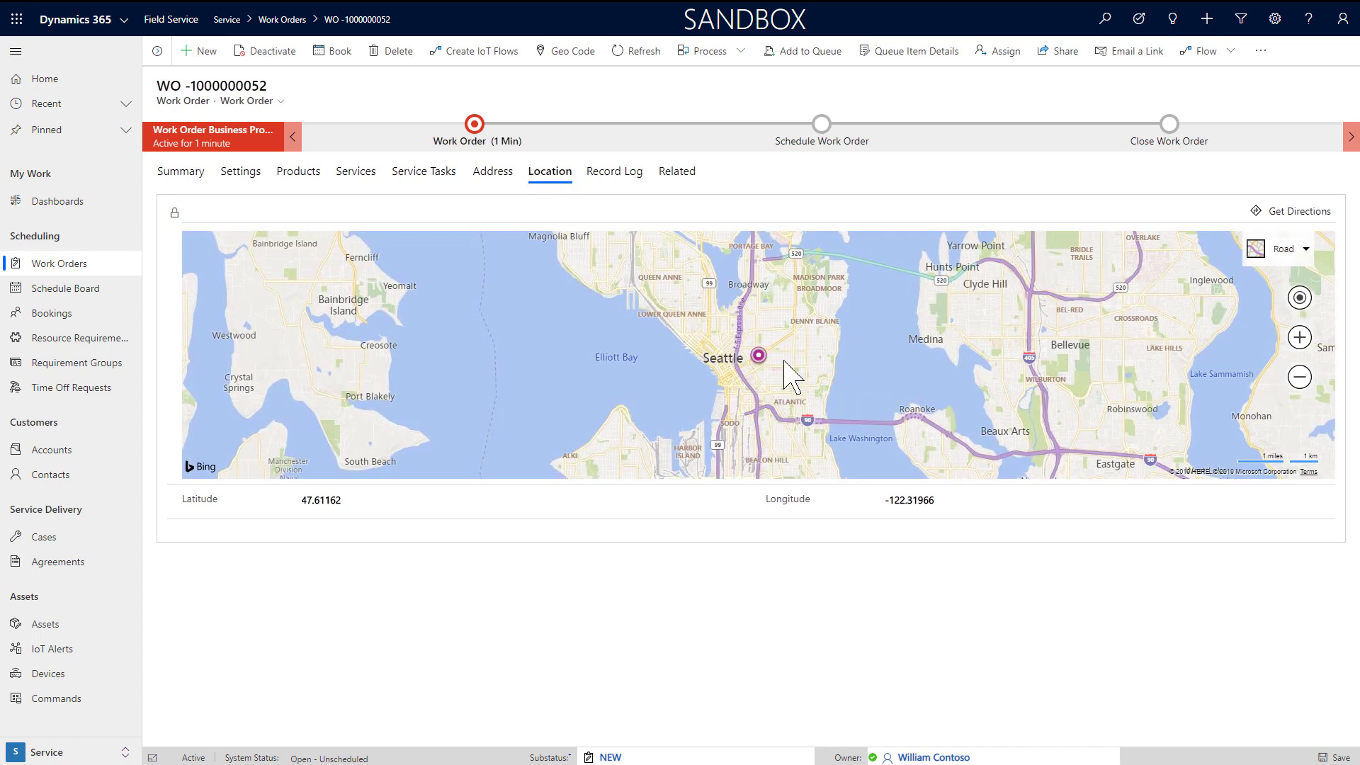
scroll(765, 373, up, 5)
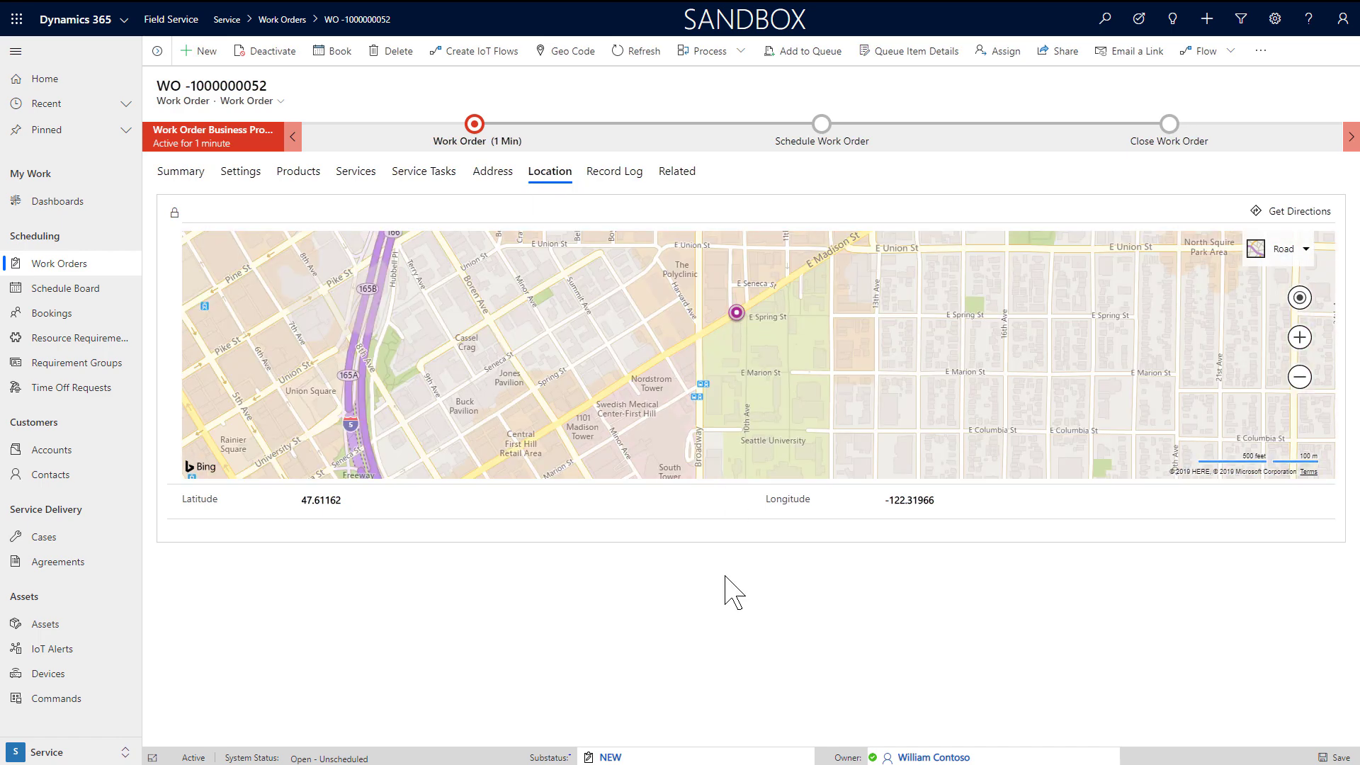
click(179, 172)
click(749, 474)
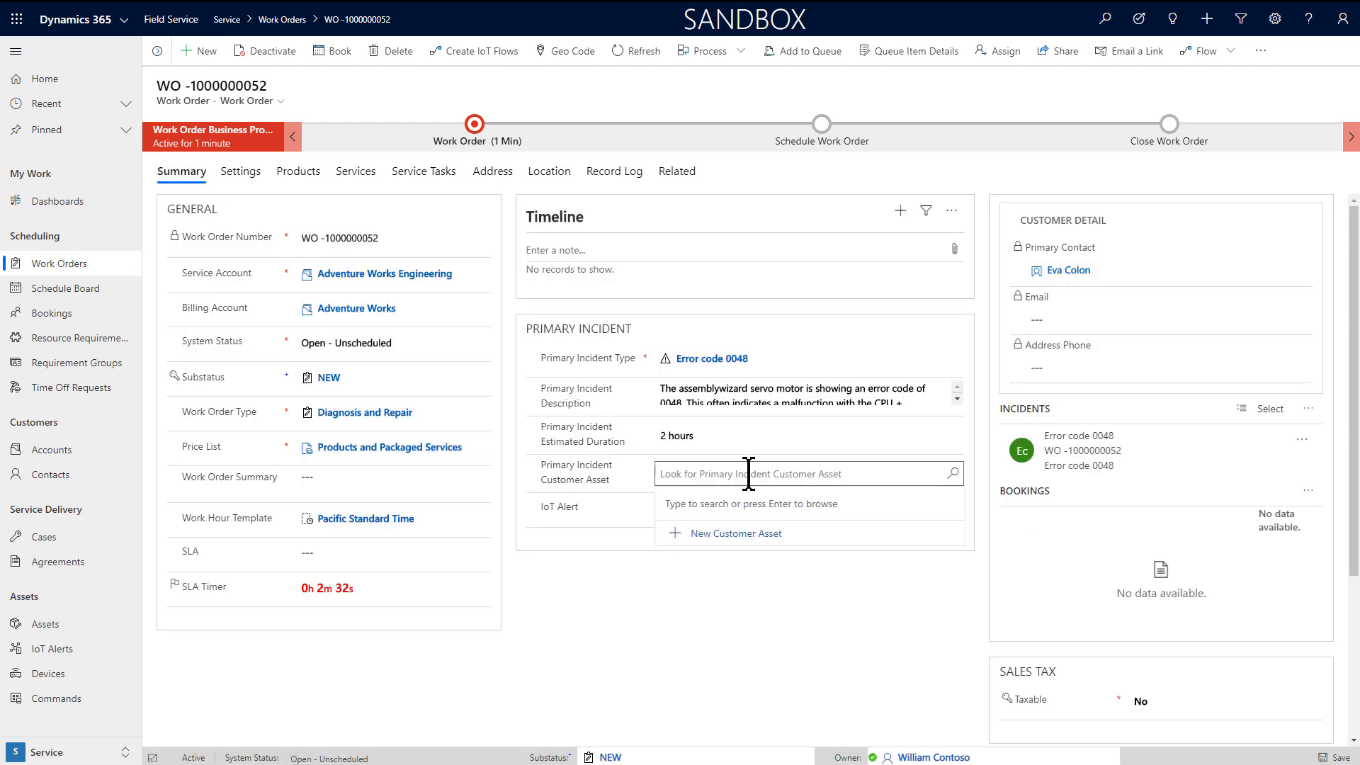
scroll(786, 582, down, 3)
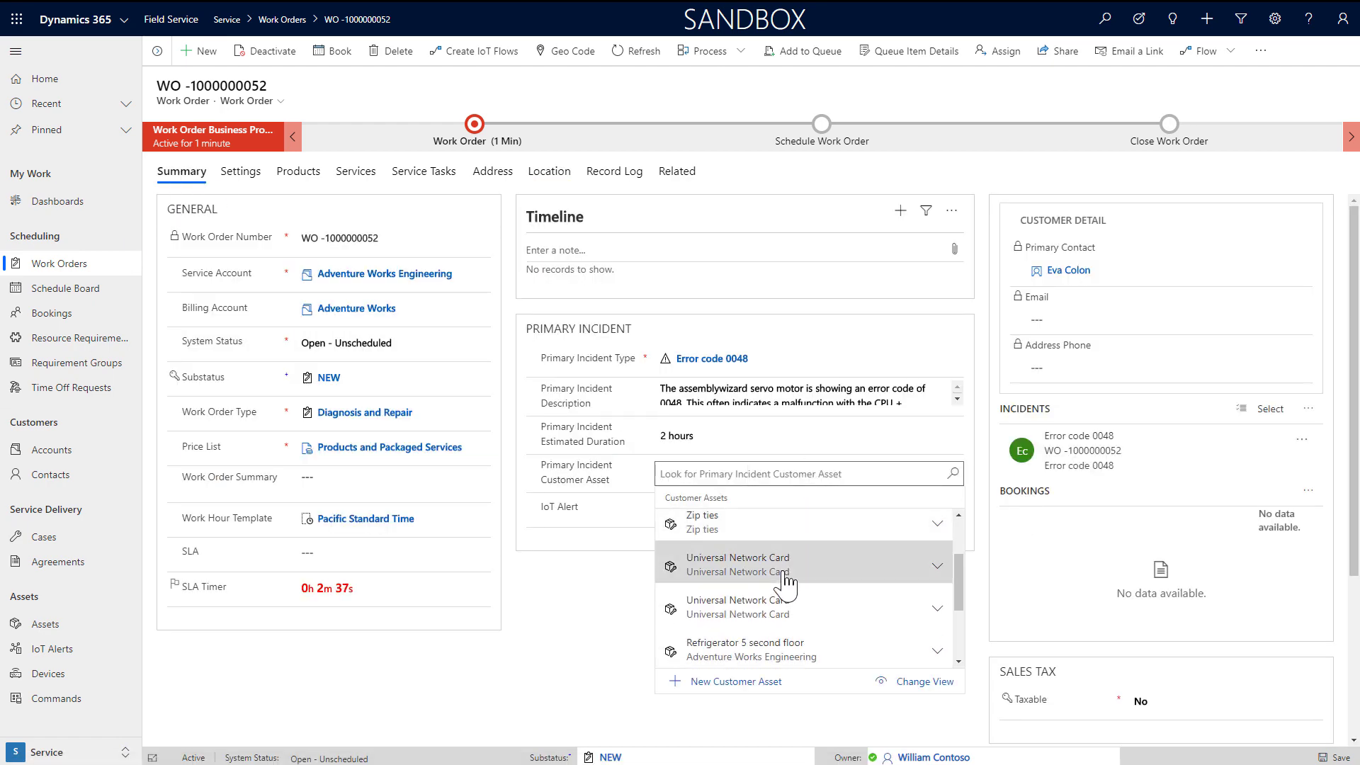
click(808, 651)
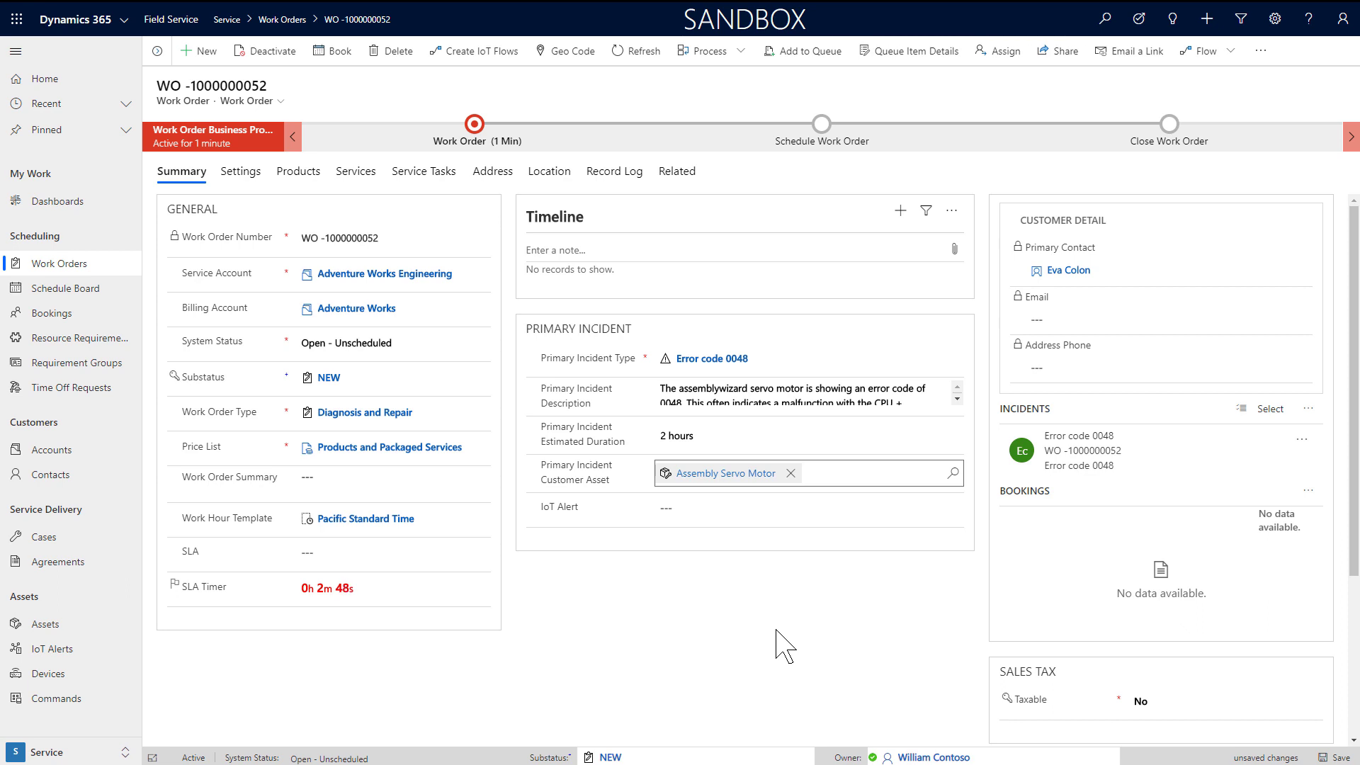
Step: Review the Products, Services and Service Tasks tabs, which list five tasks from the incident
click(310, 178)
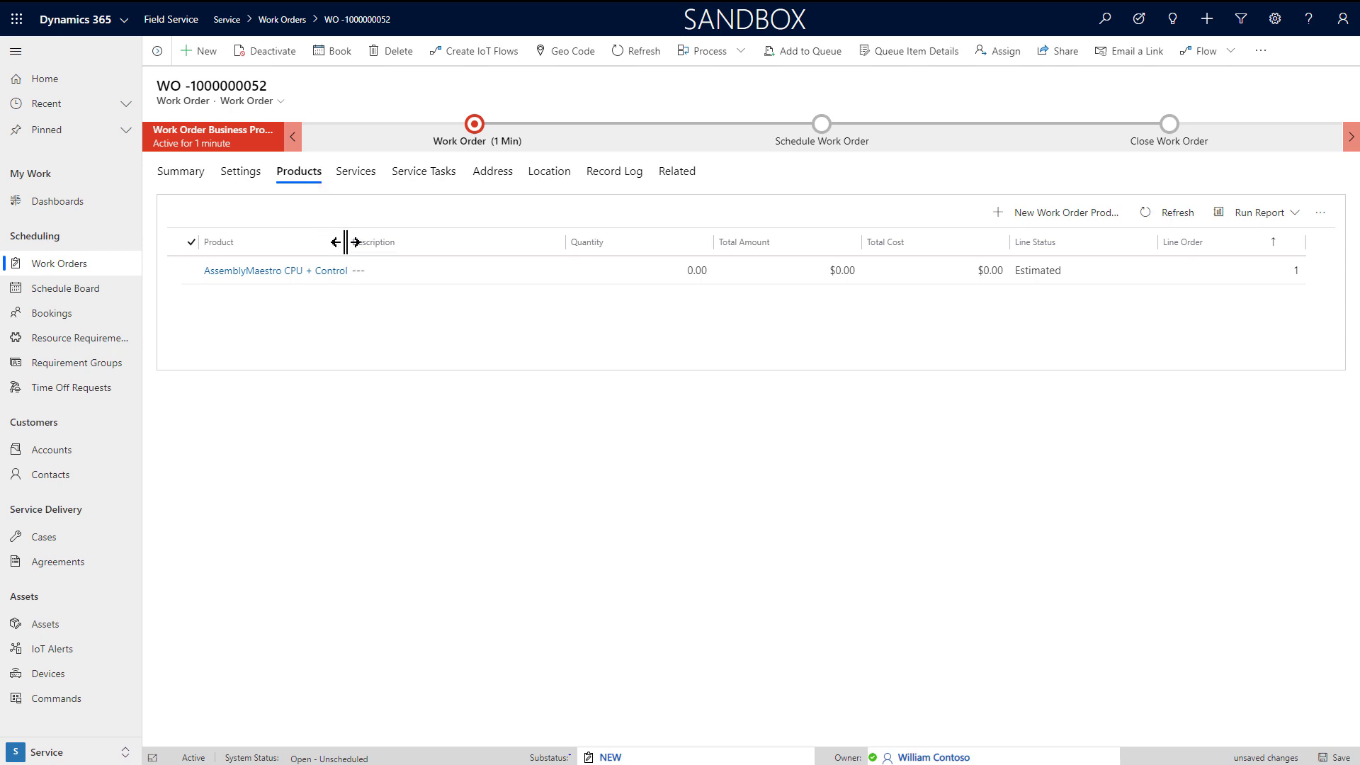
drag(343, 249, 394, 249)
click(366, 178)
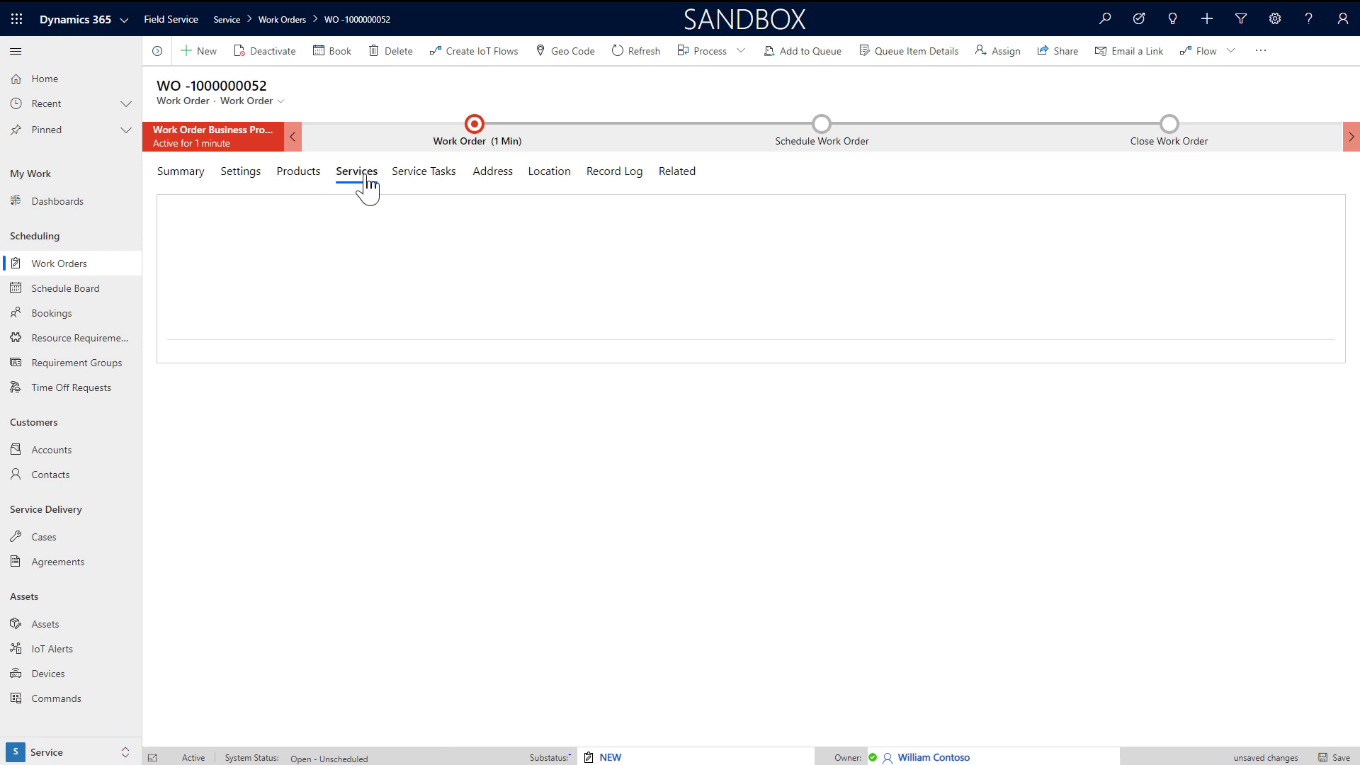
click(429, 178)
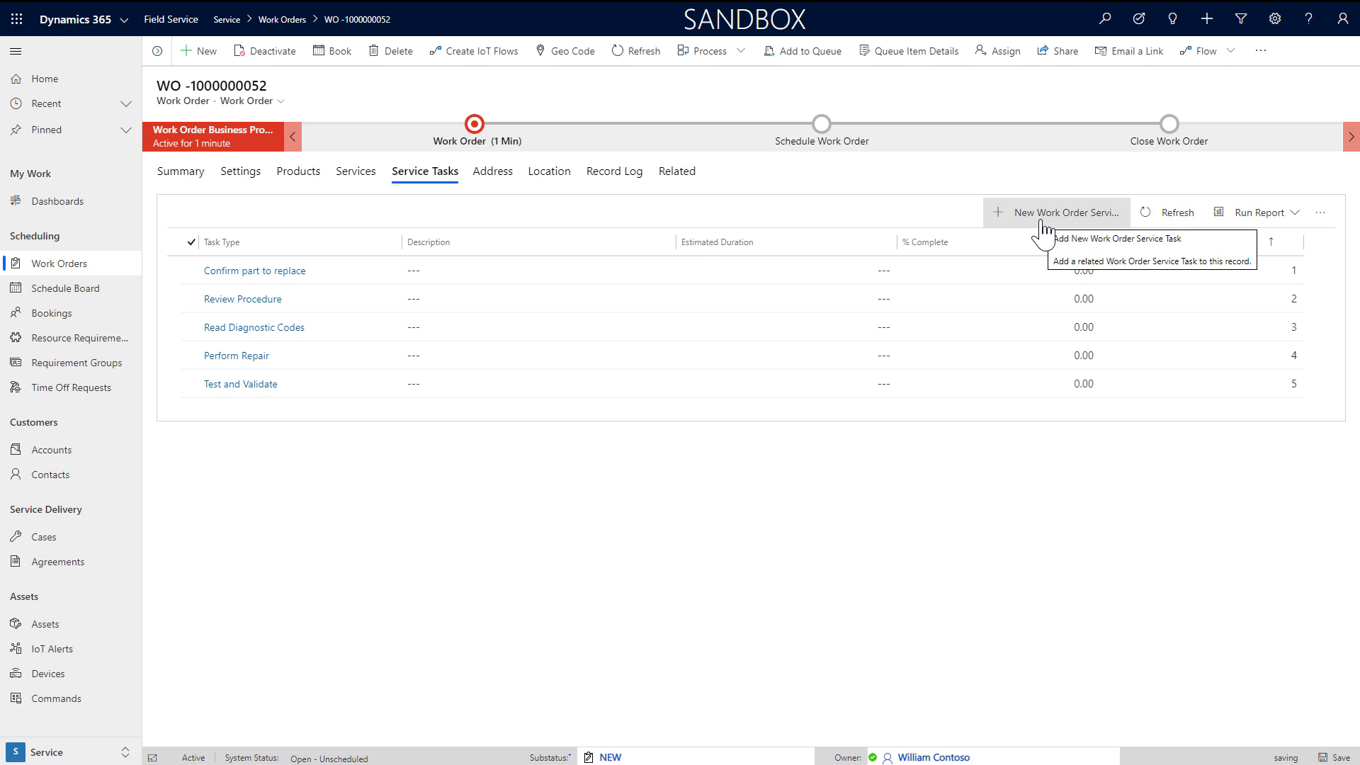
click(1042, 224)
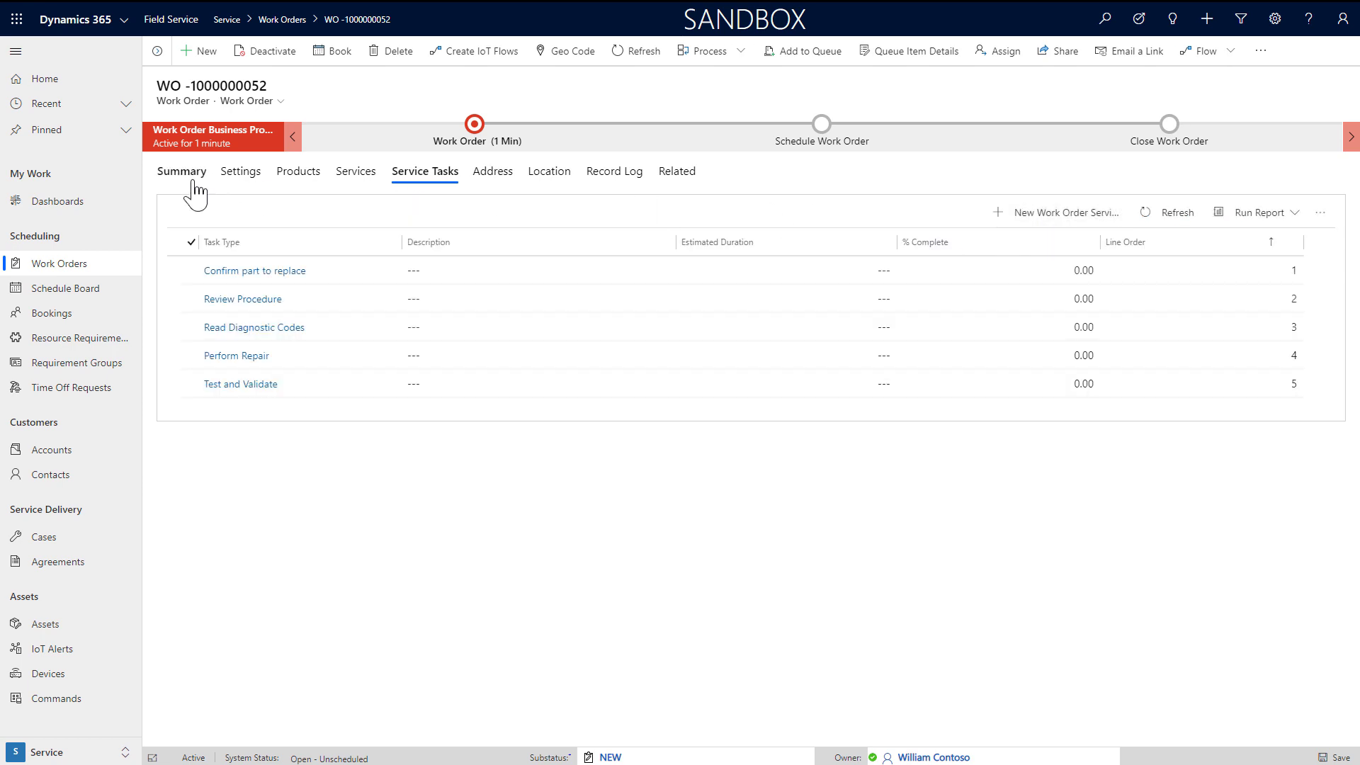
click(184, 177)
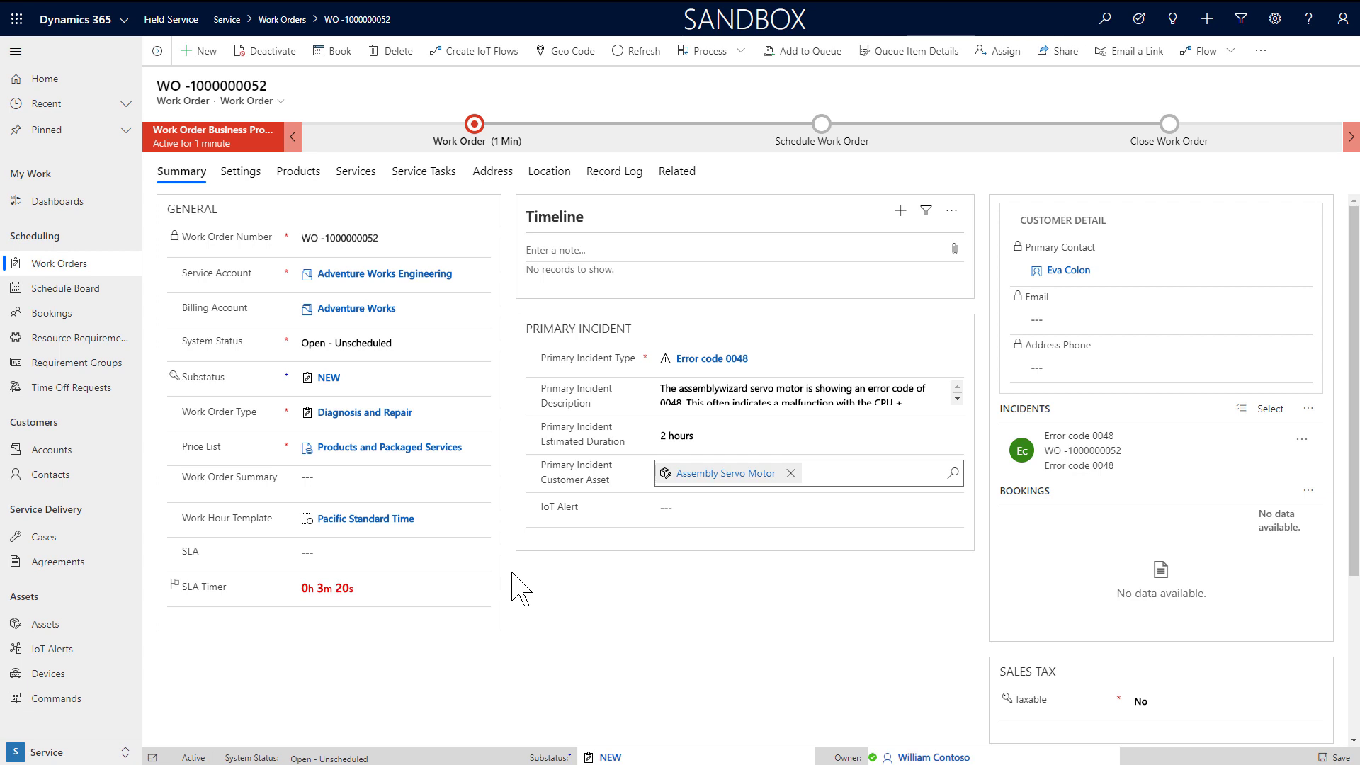
Step: Set the SLA to SLA for onsite service and the priority to Moderate, saving each
click(395, 553)
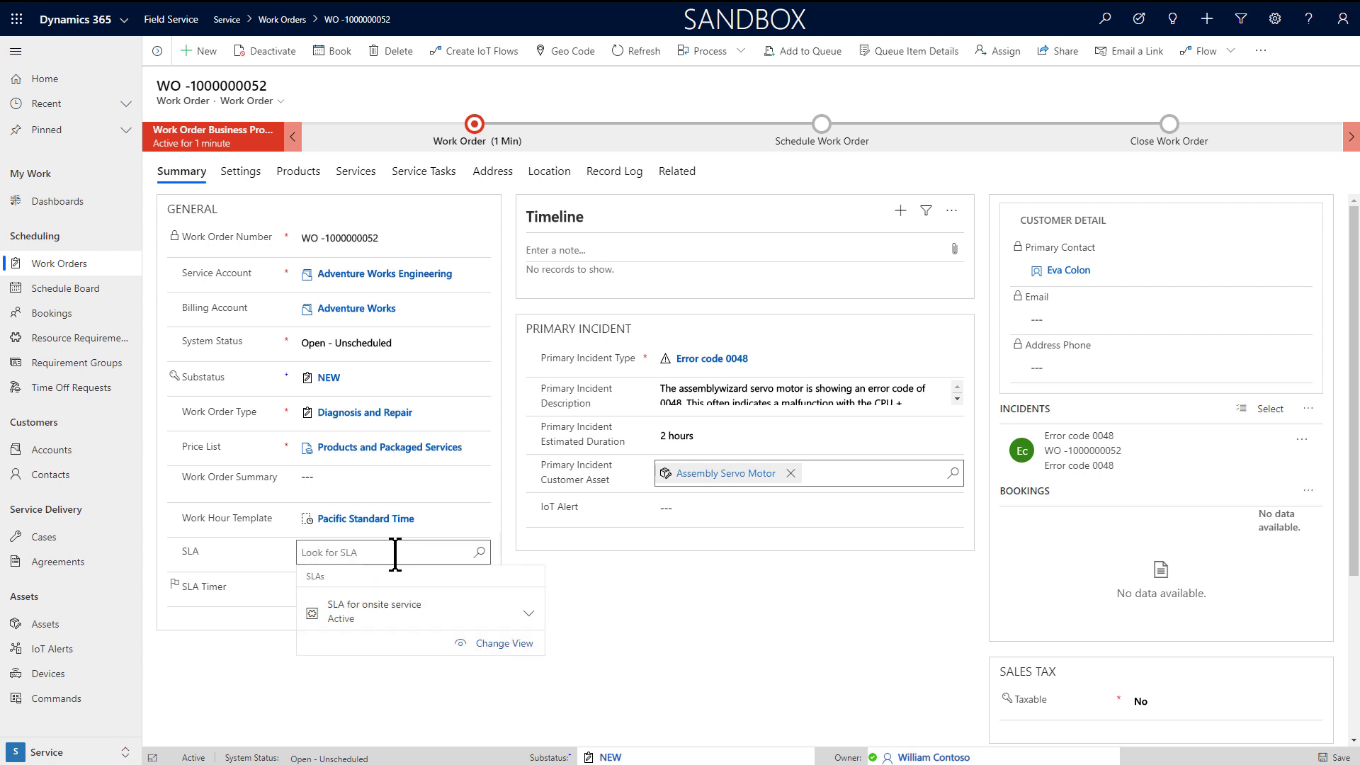
click(425, 606)
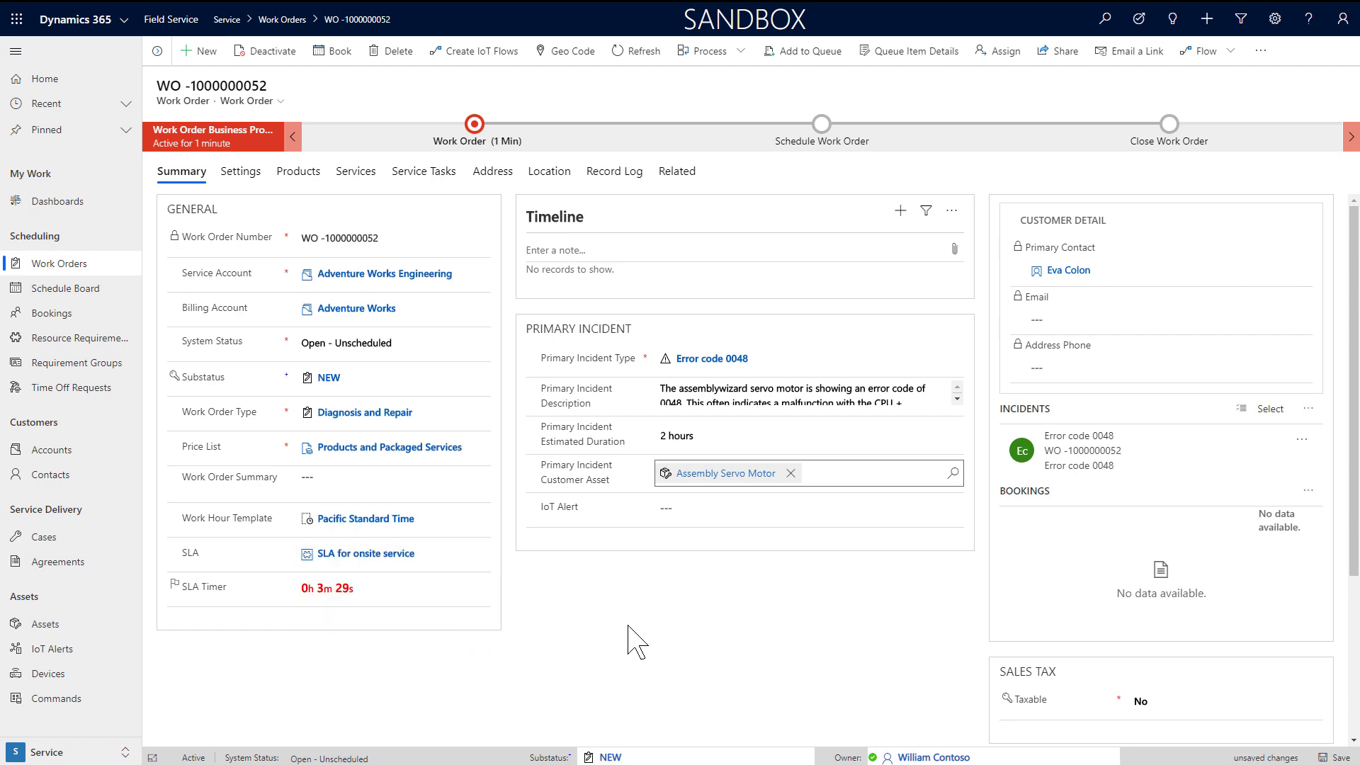
key(ctrl+s)
click(241, 171)
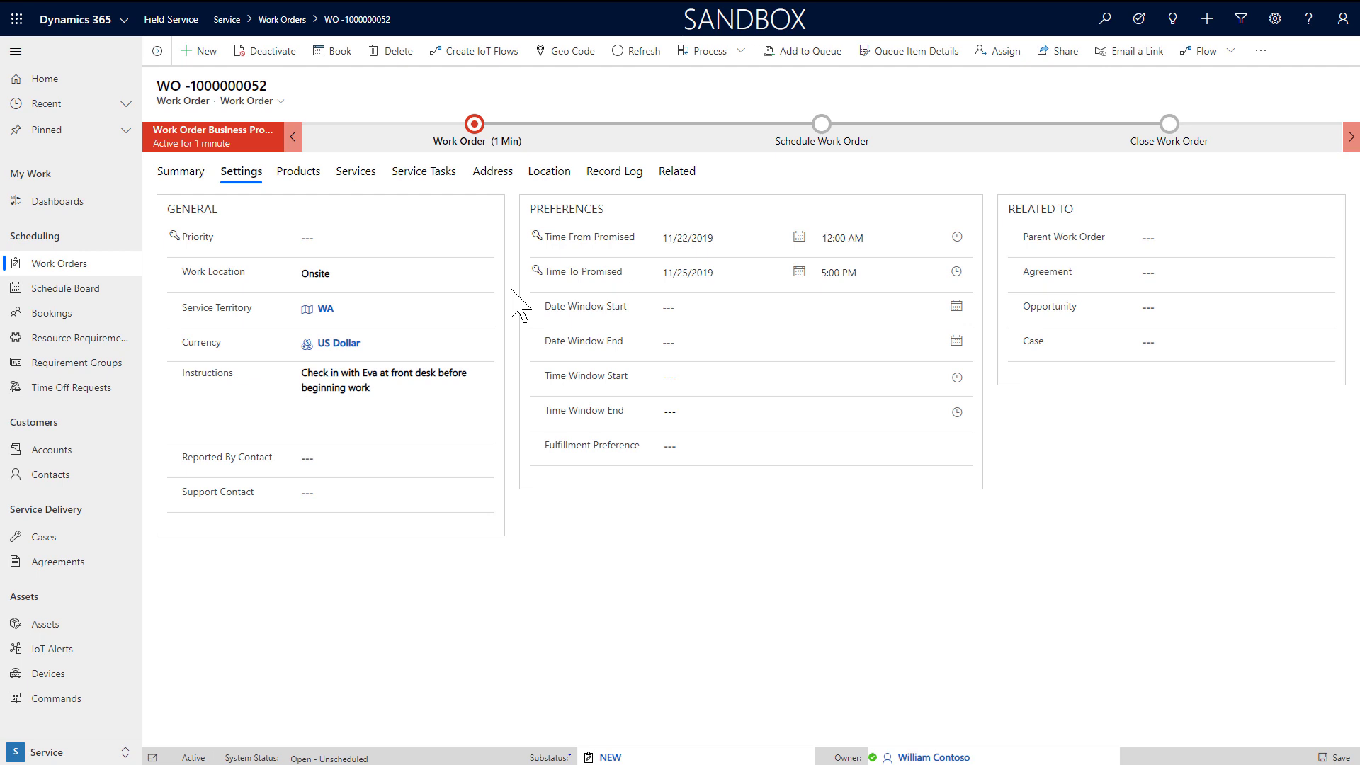
click(380, 237)
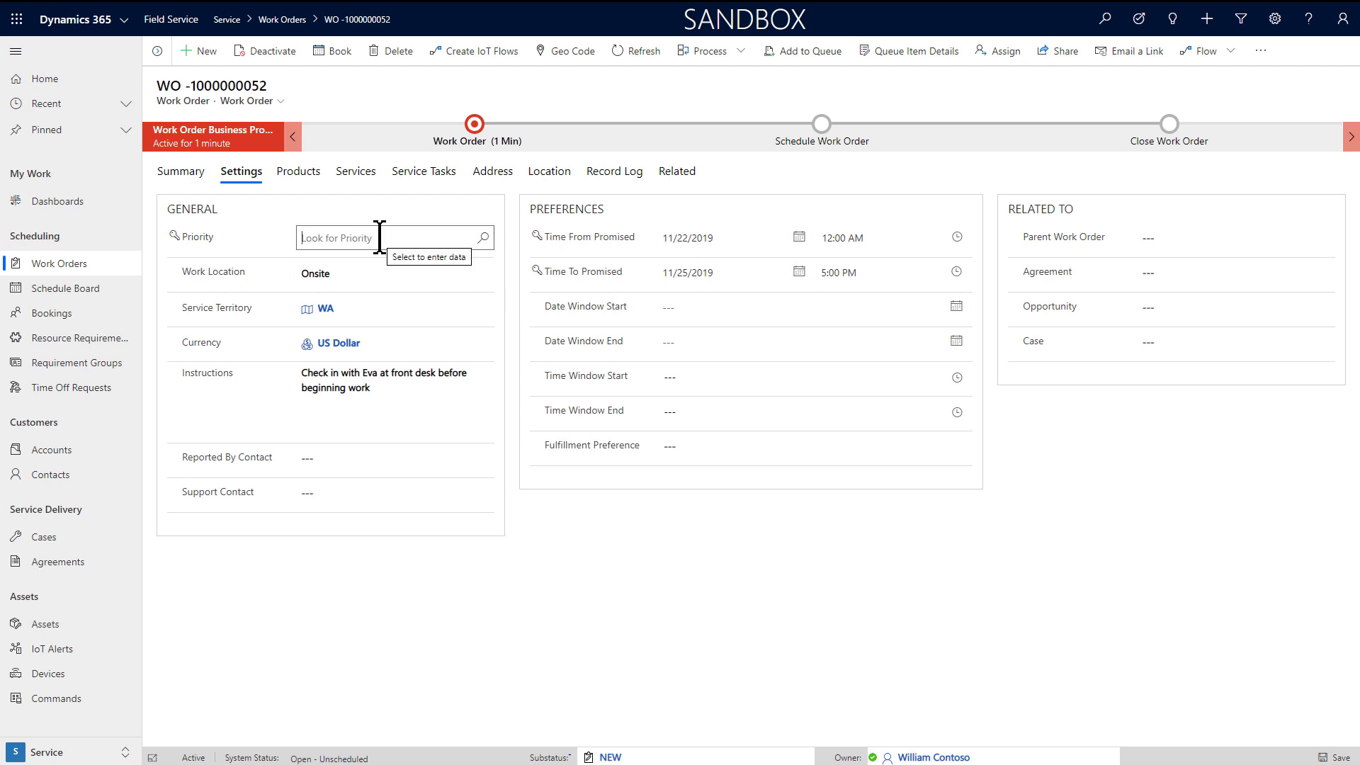
key(Return)
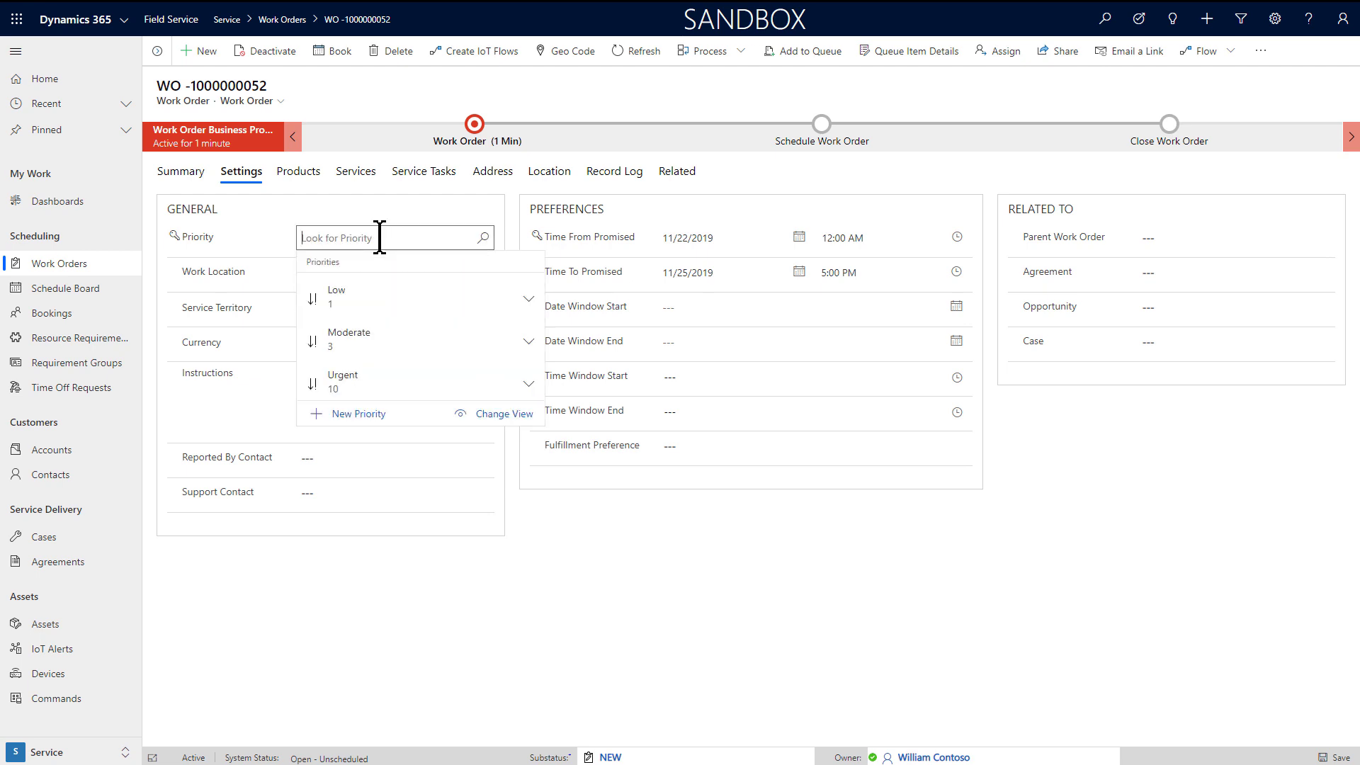
click(402, 347)
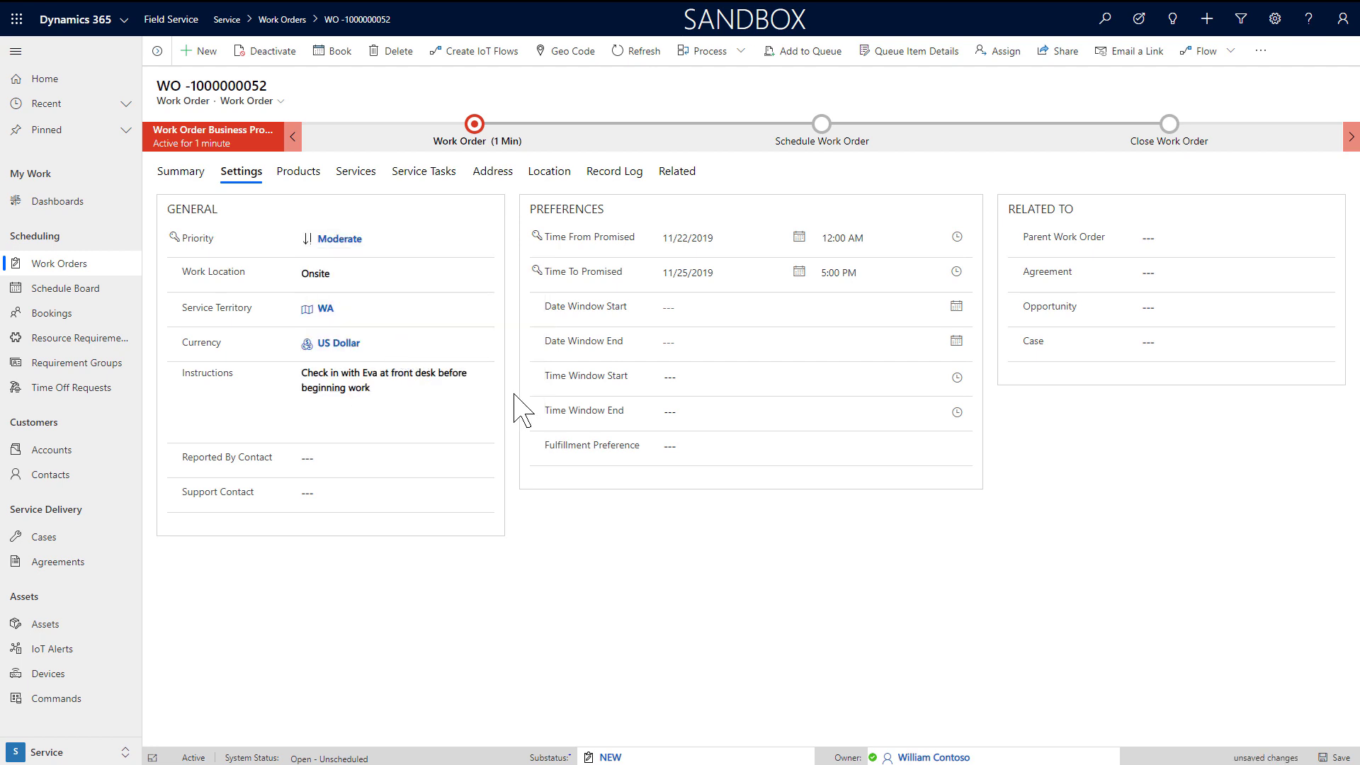
key(ctrl+s)
Step: Set the date window to start 11/22/2019 and end 11/28/2019
click(737, 304)
click(773, 441)
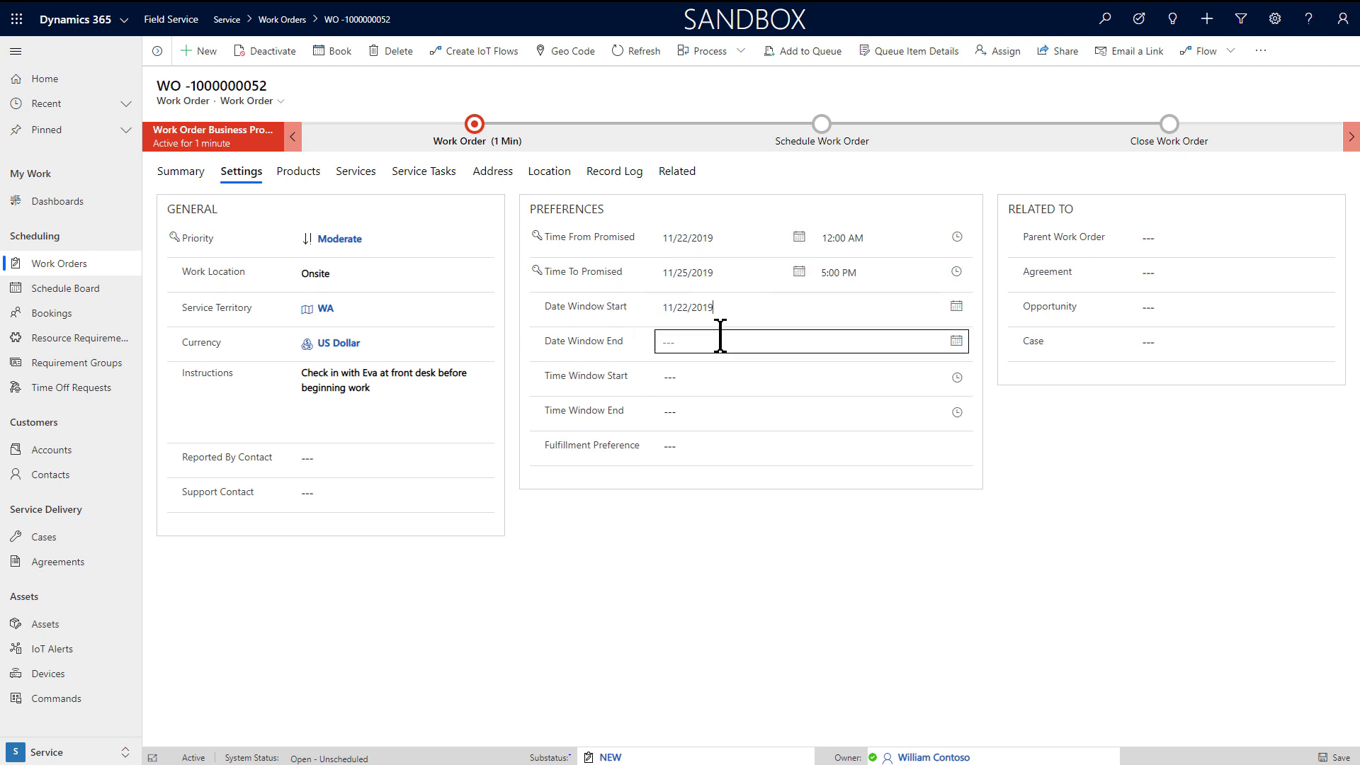
click(720, 339)
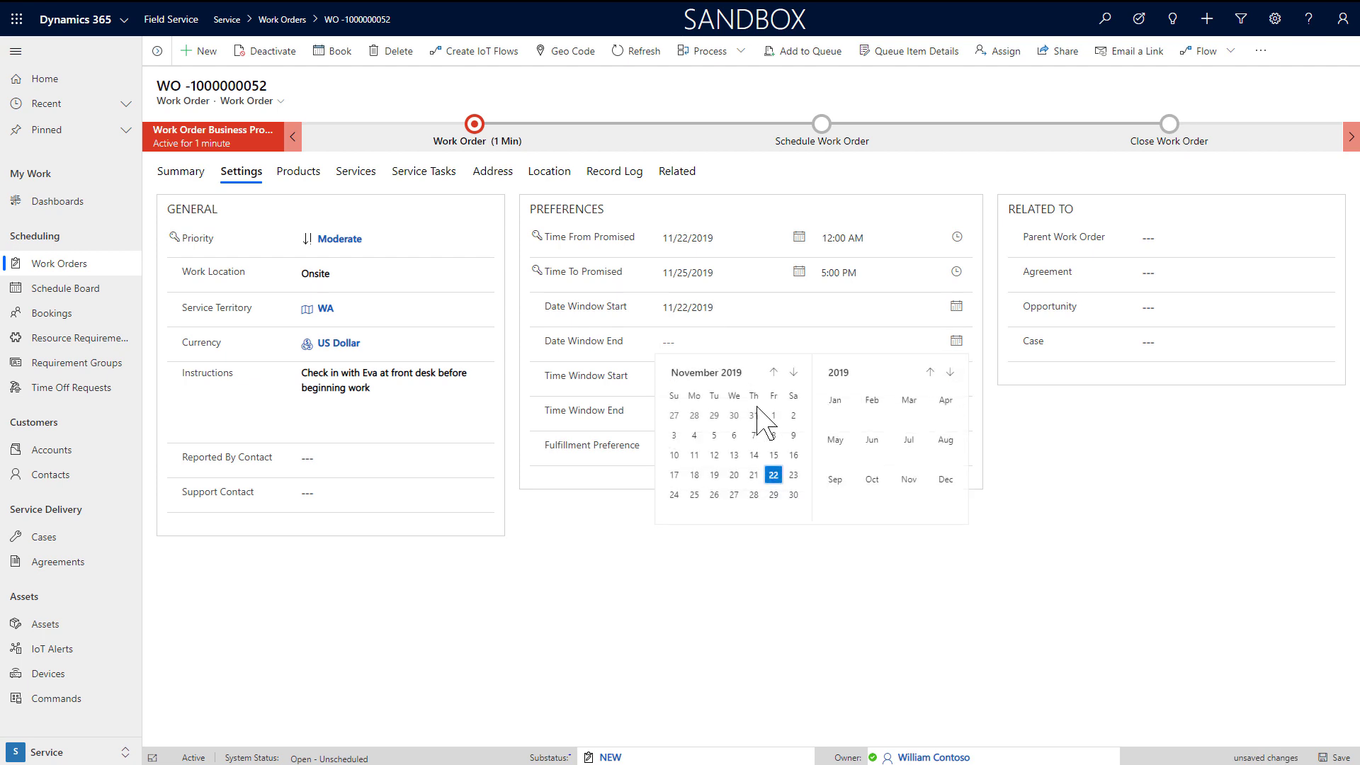
click(754, 495)
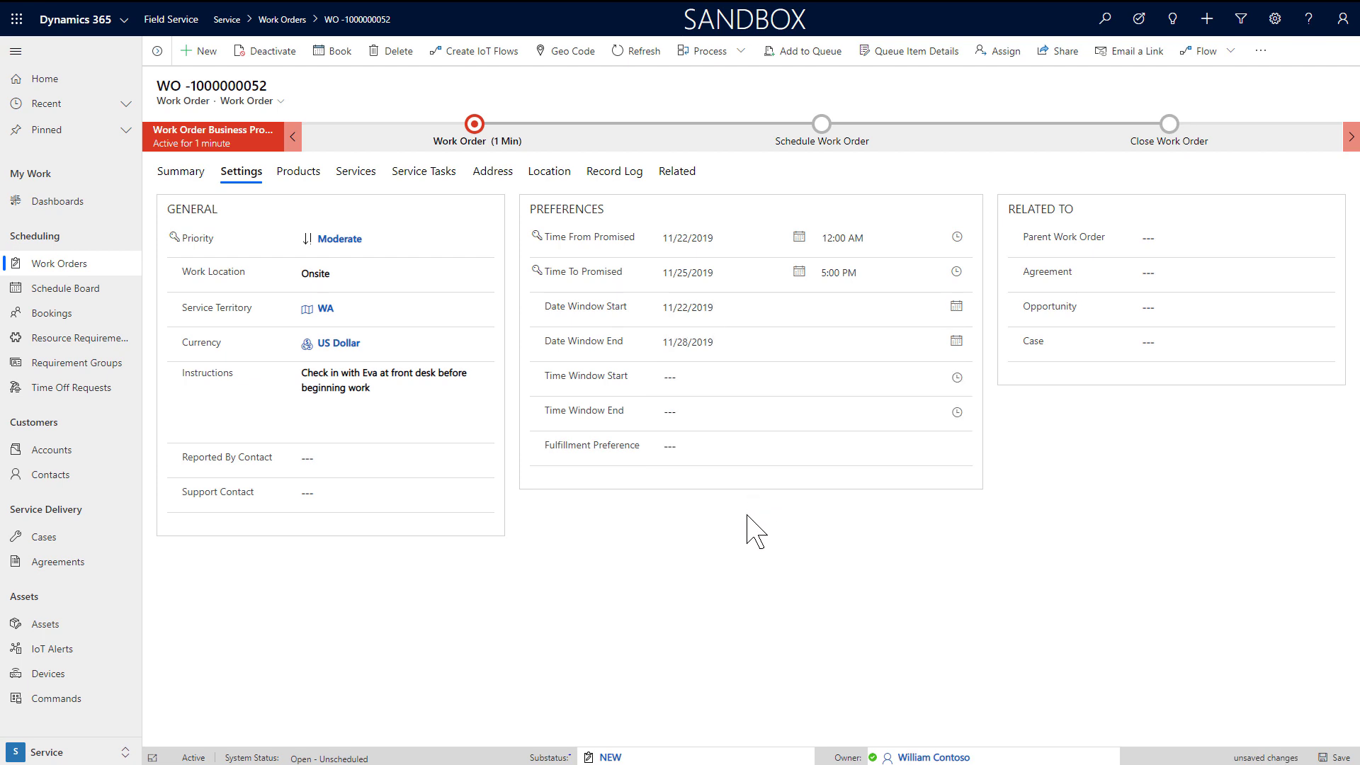
Step: Leave Time Window Start and Fulfillment Preference empty, then show the work order's product lines
click(716, 376)
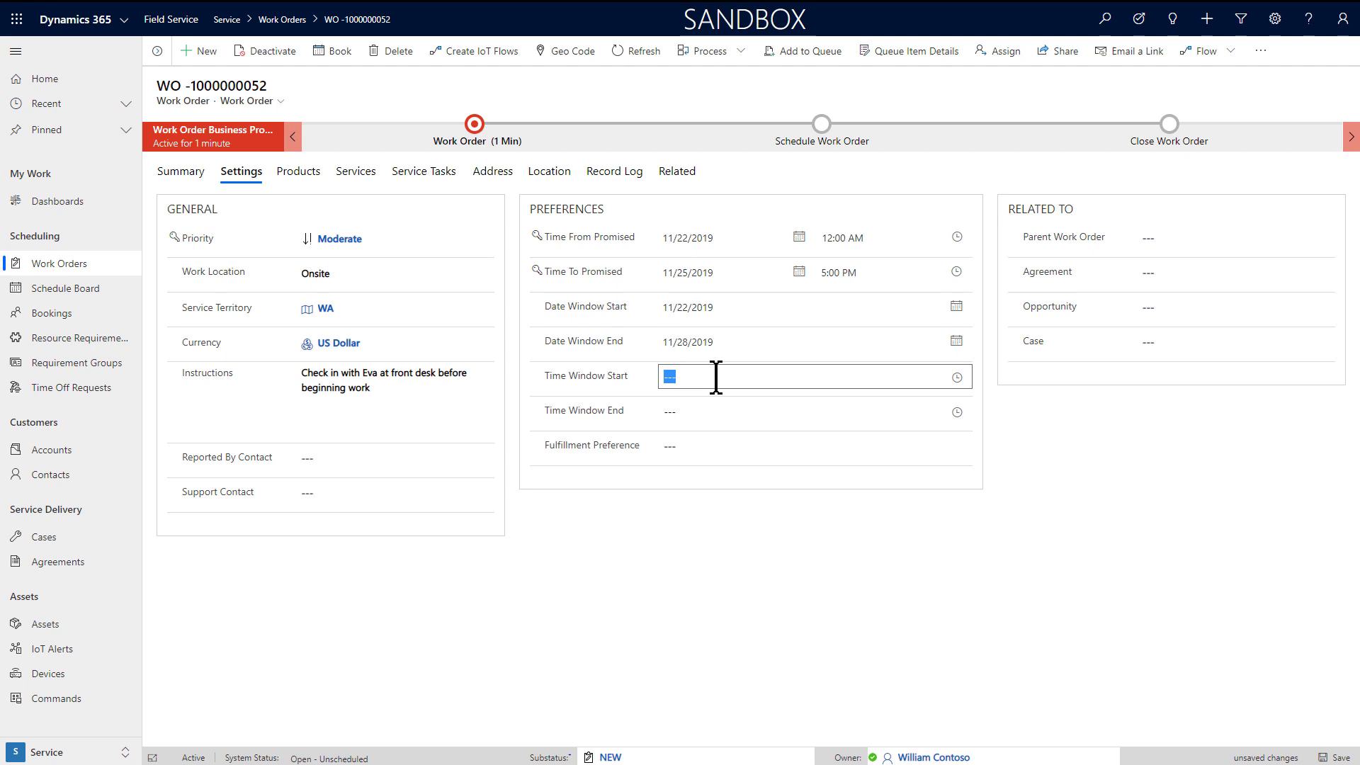
click(956, 378)
scroll(856, 450, down, 1)
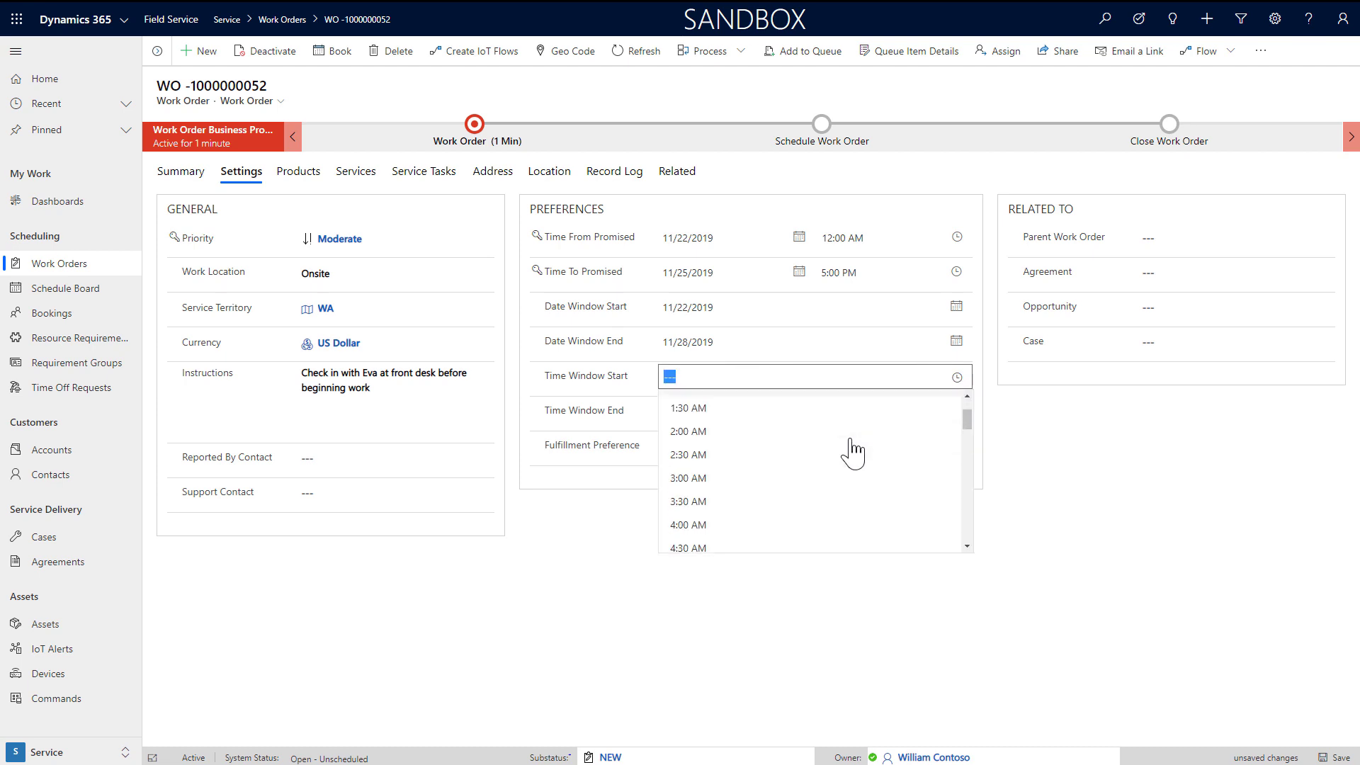
scroll(855, 451, down, 3)
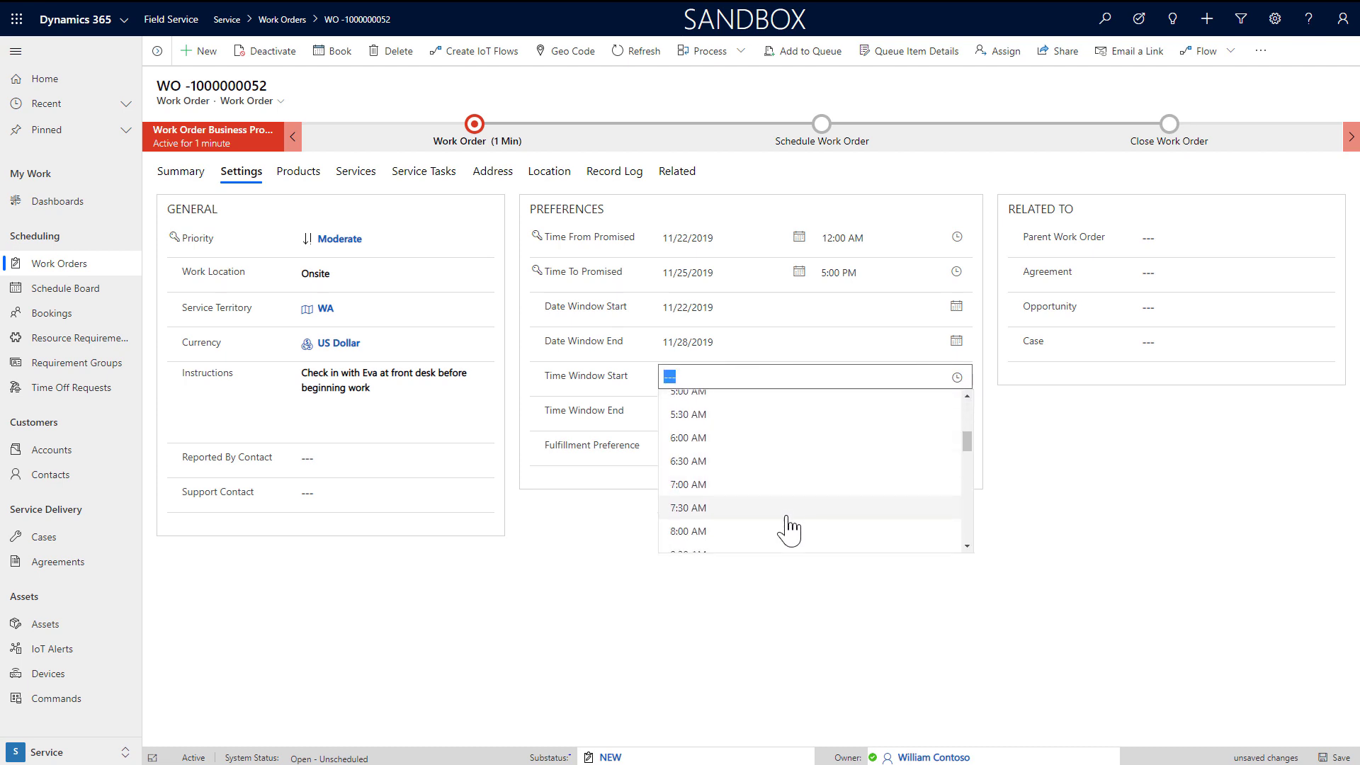
click(748, 600)
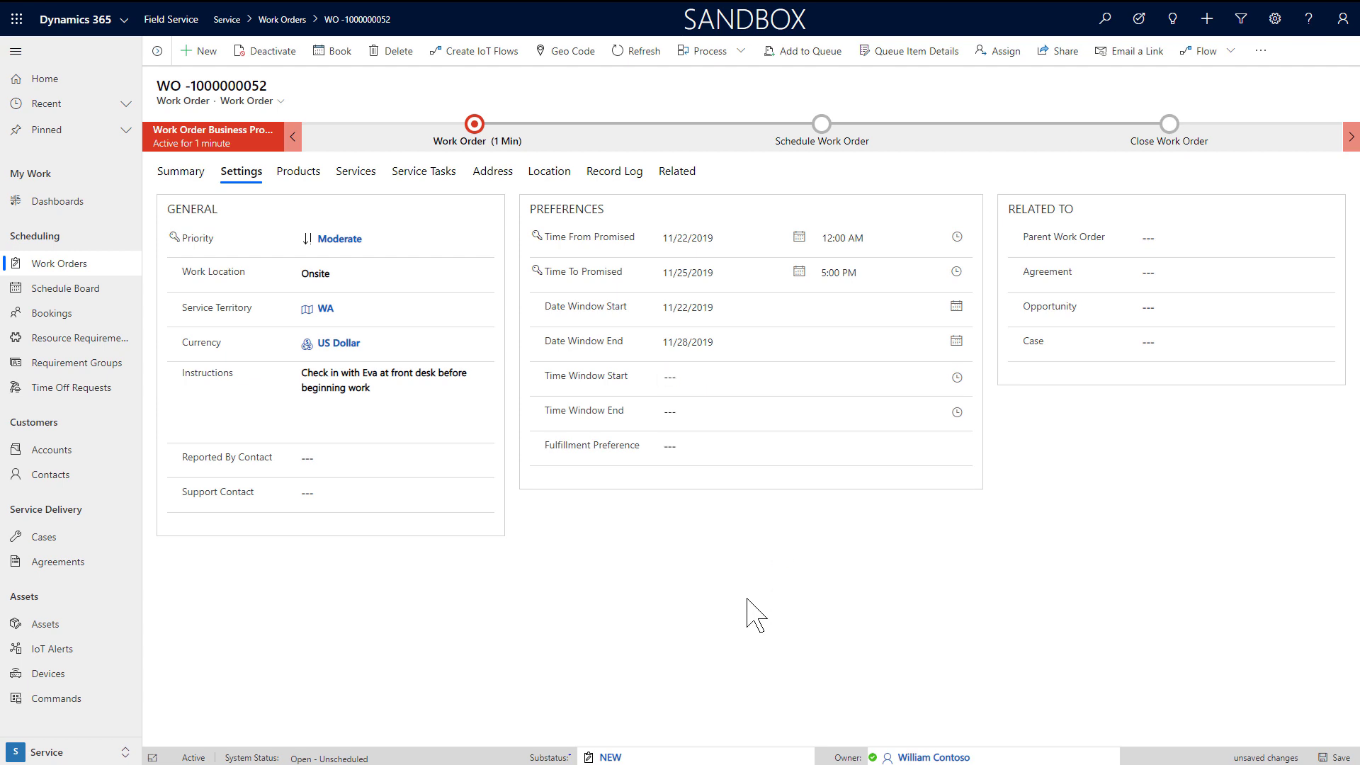
click(720, 447)
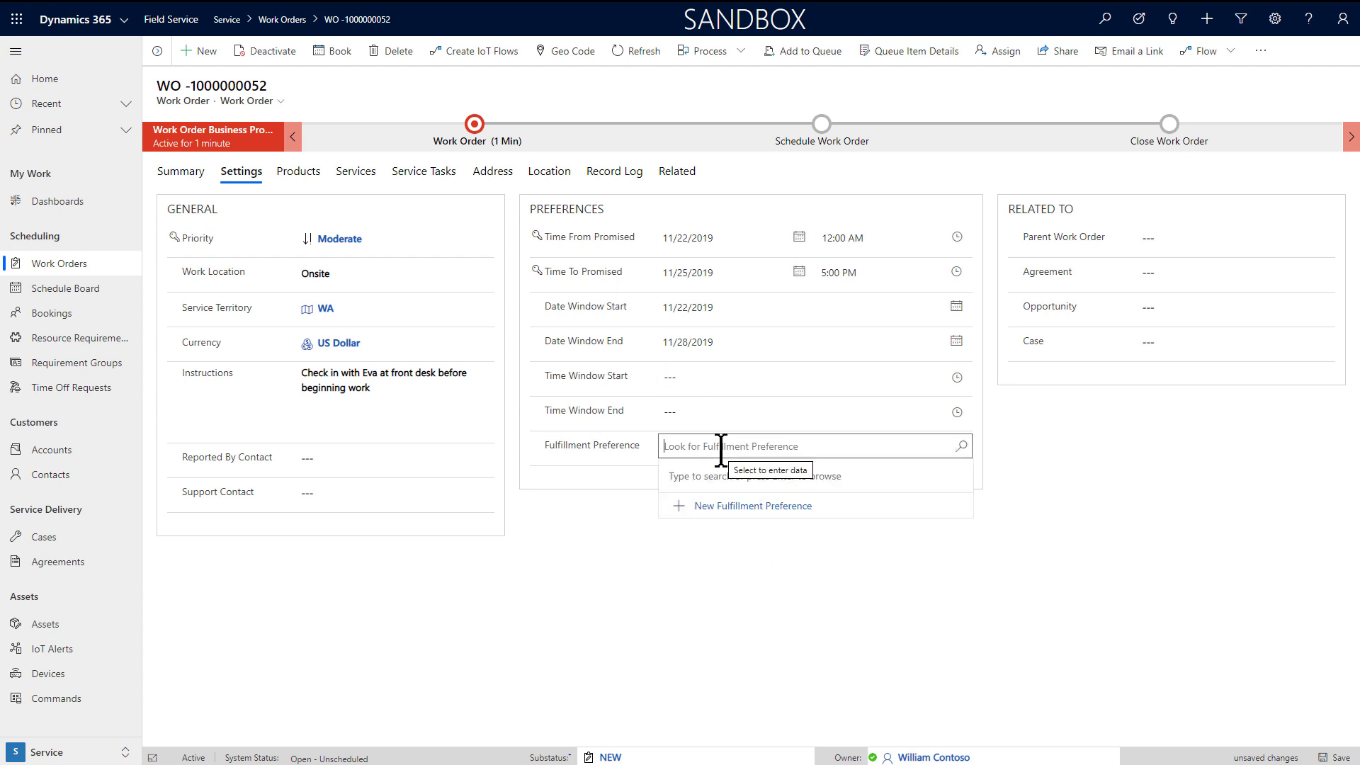
click(697, 567)
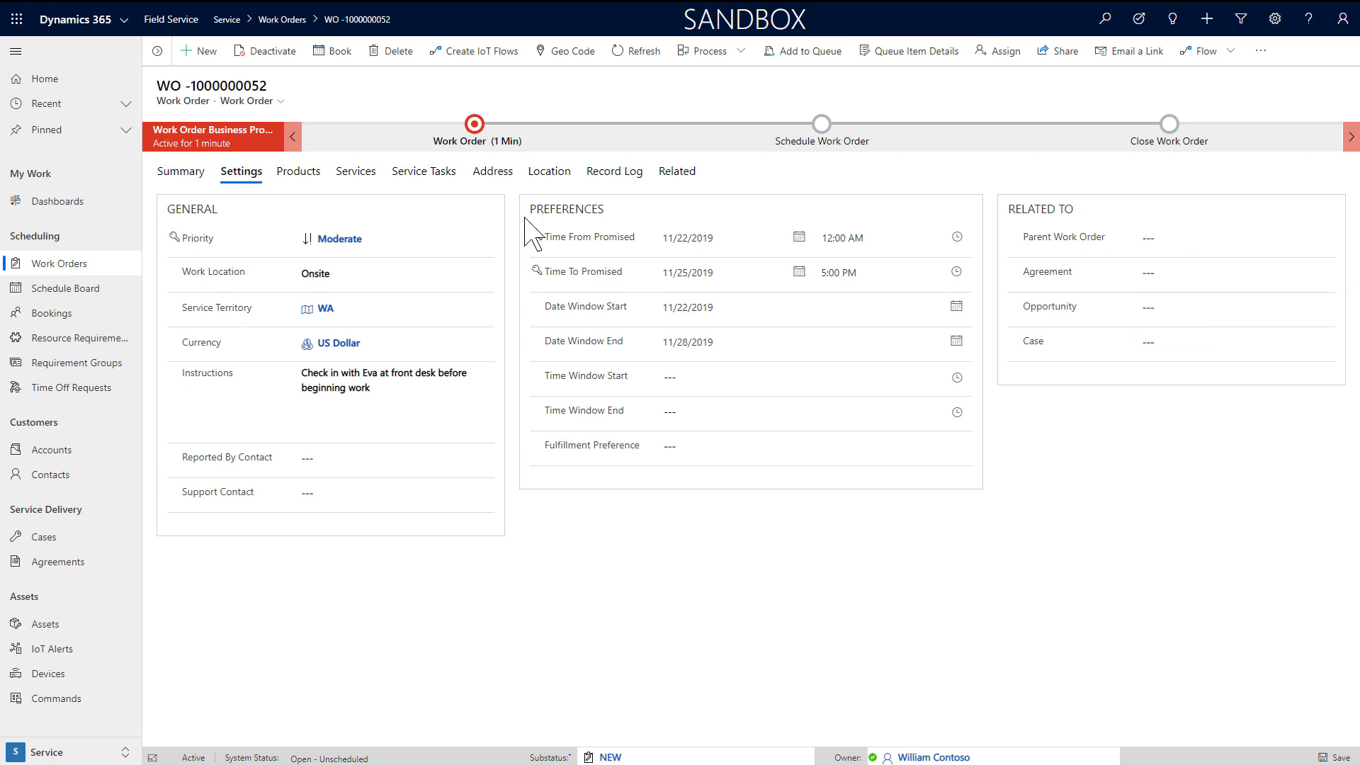
click(306, 175)
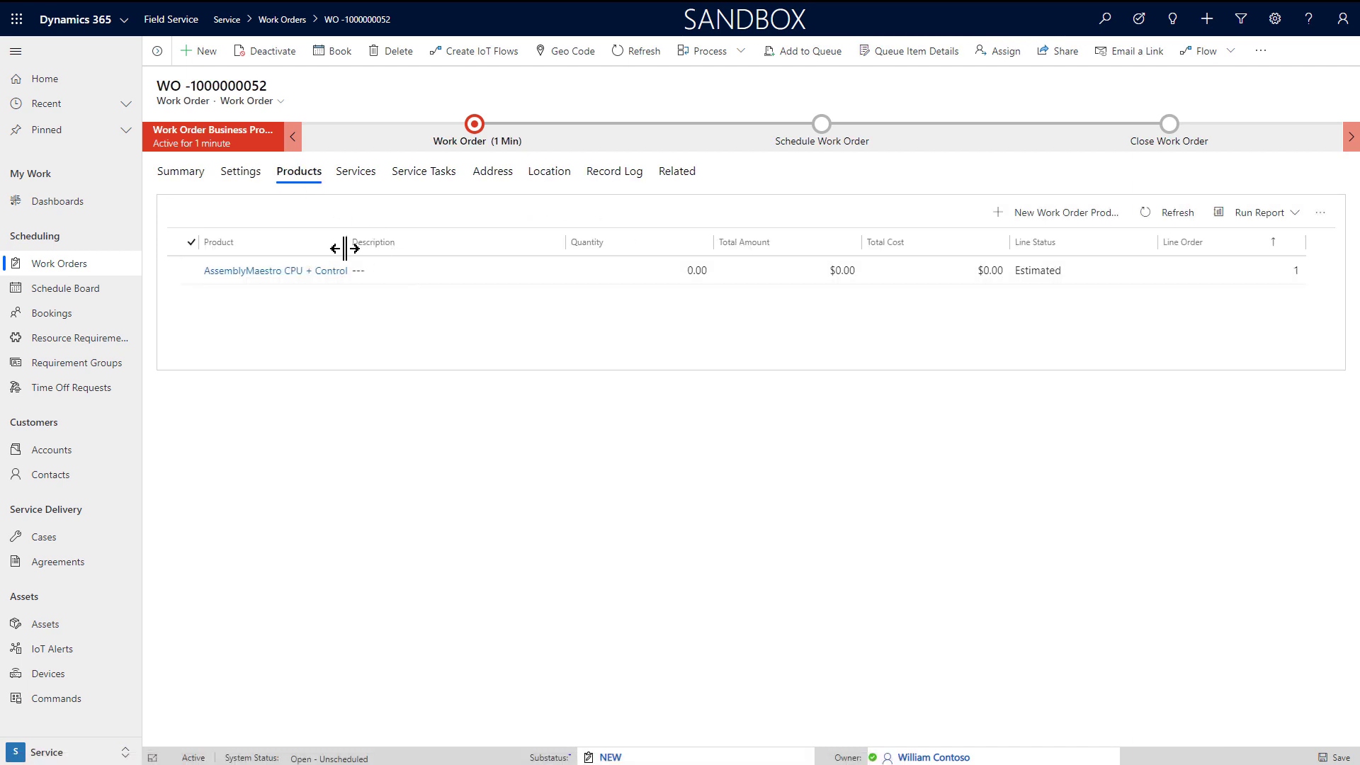
drag(345, 248, 404, 248)
double_click(446, 273)
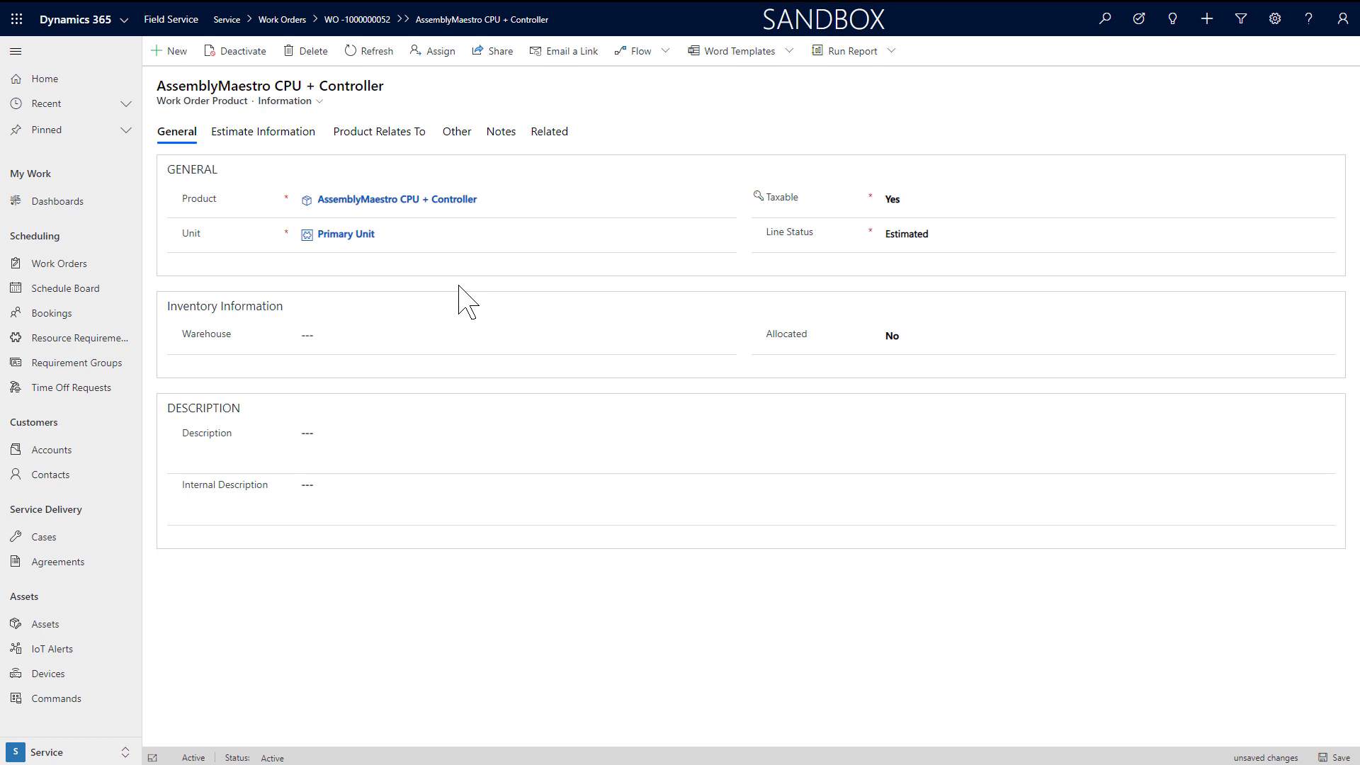
click(258, 135)
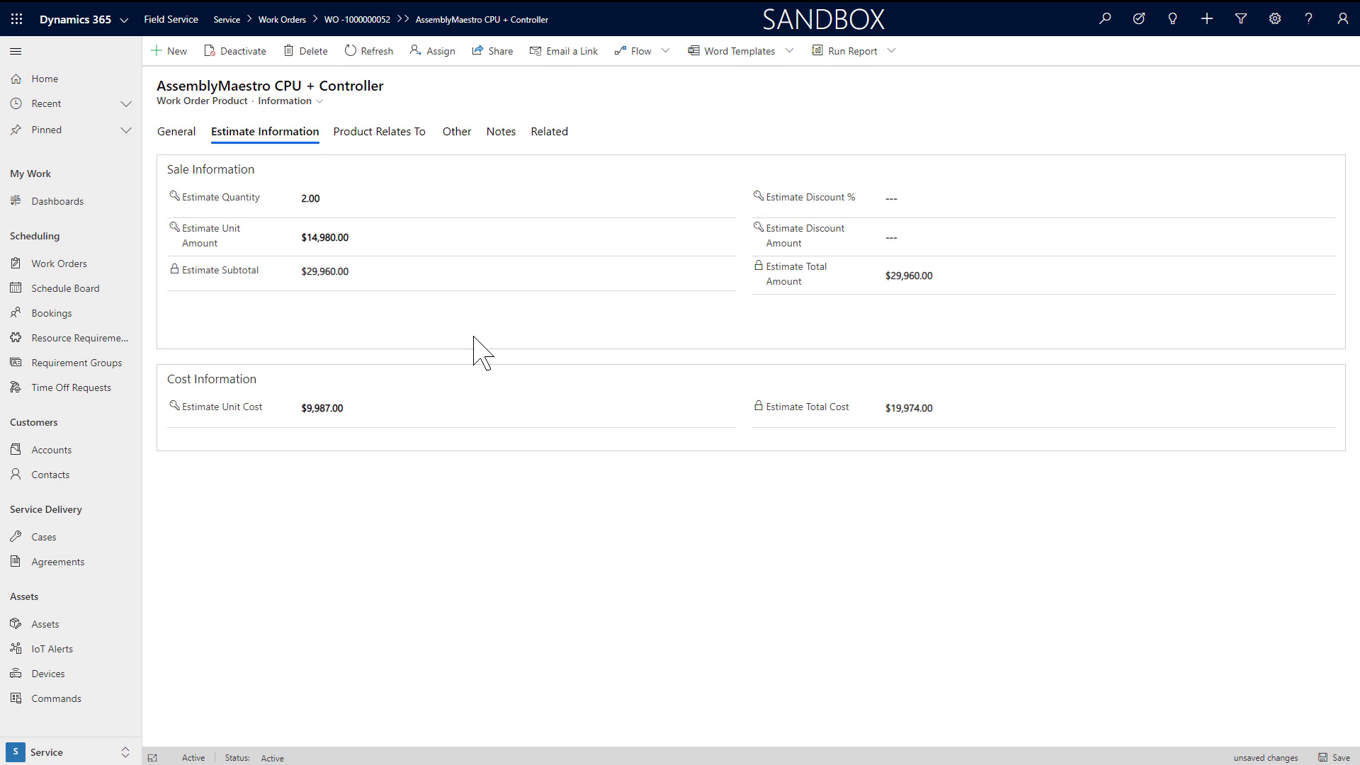
click(368, 136)
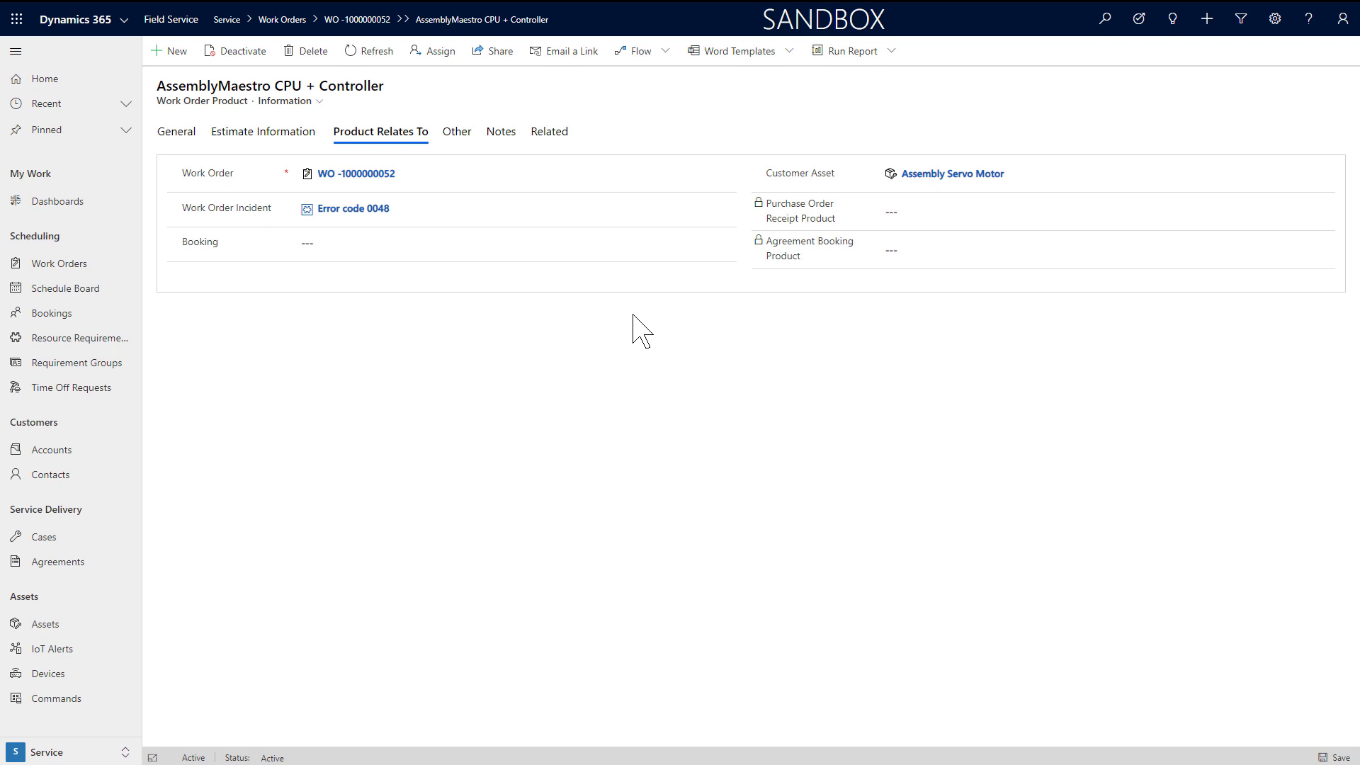
click(455, 140)
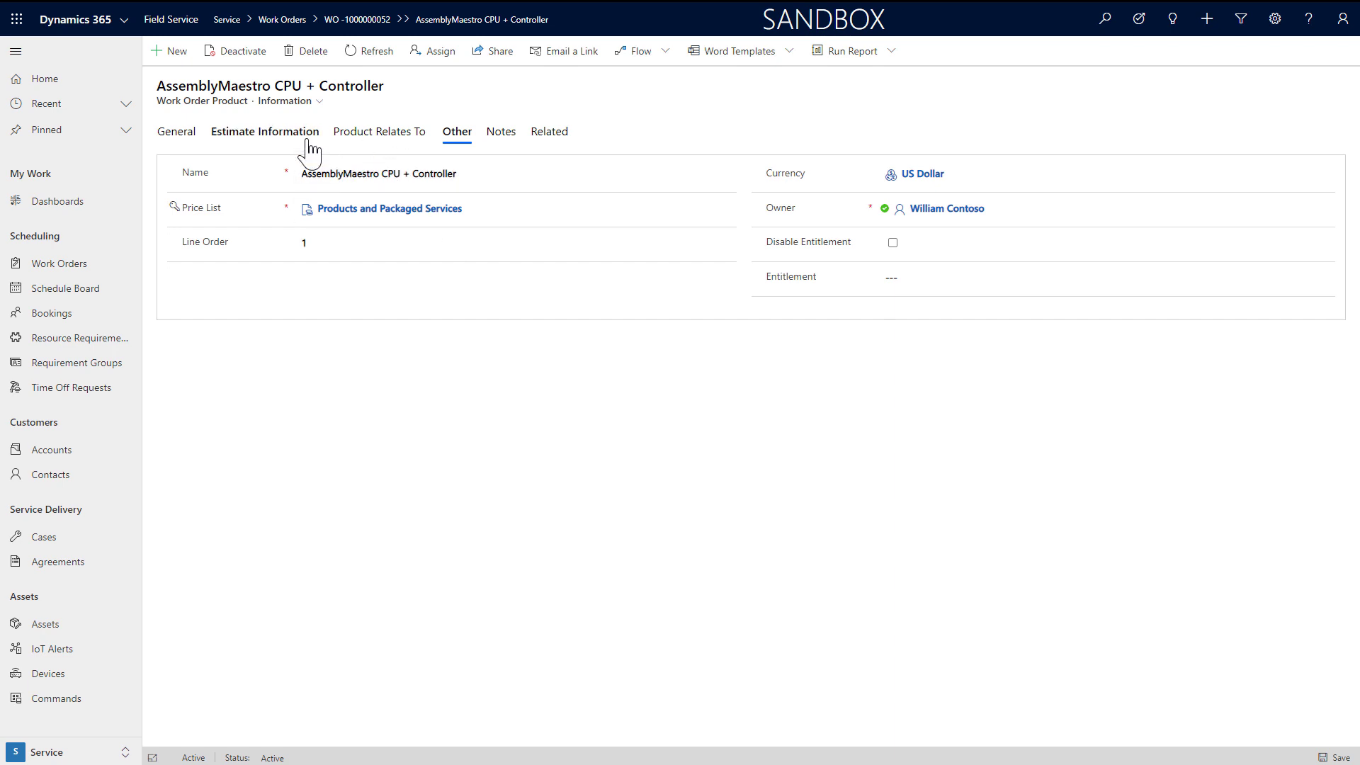
click(355, 133)
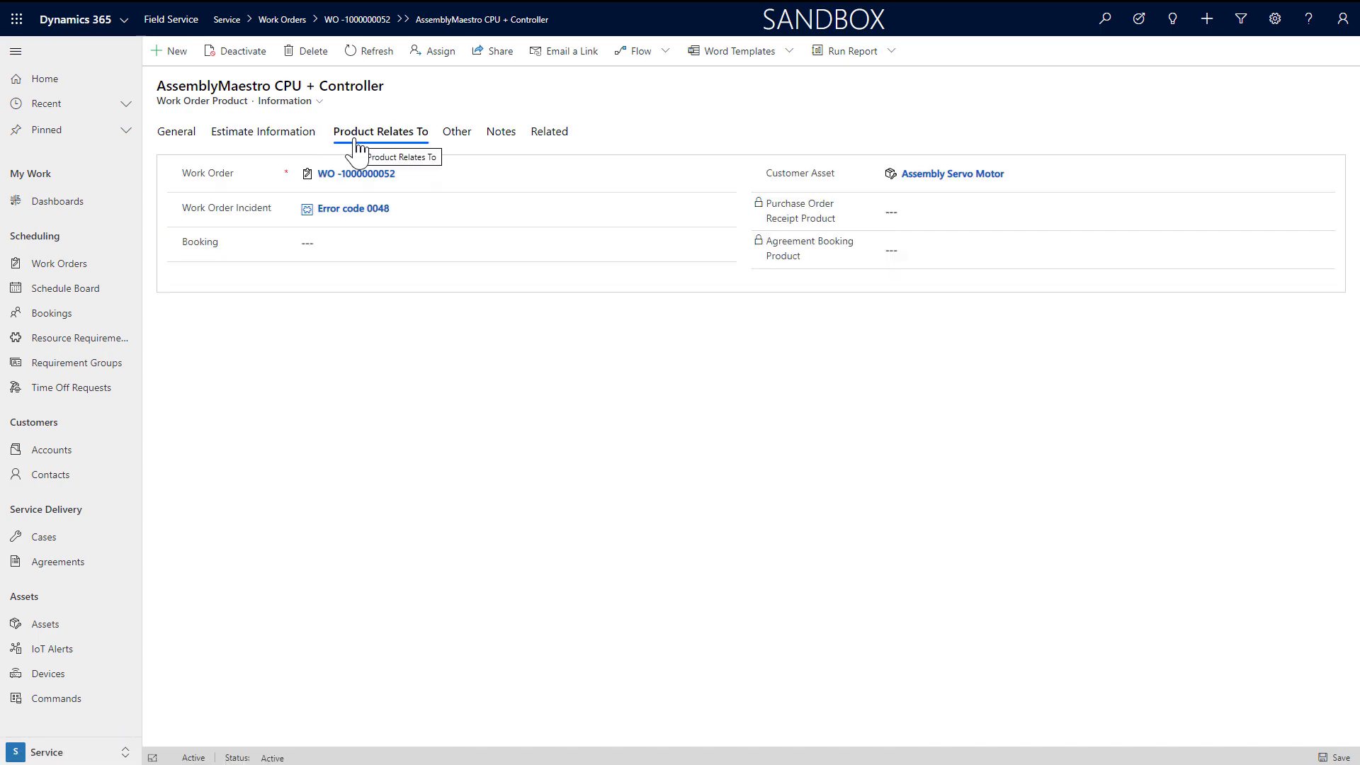
click(360, 174)
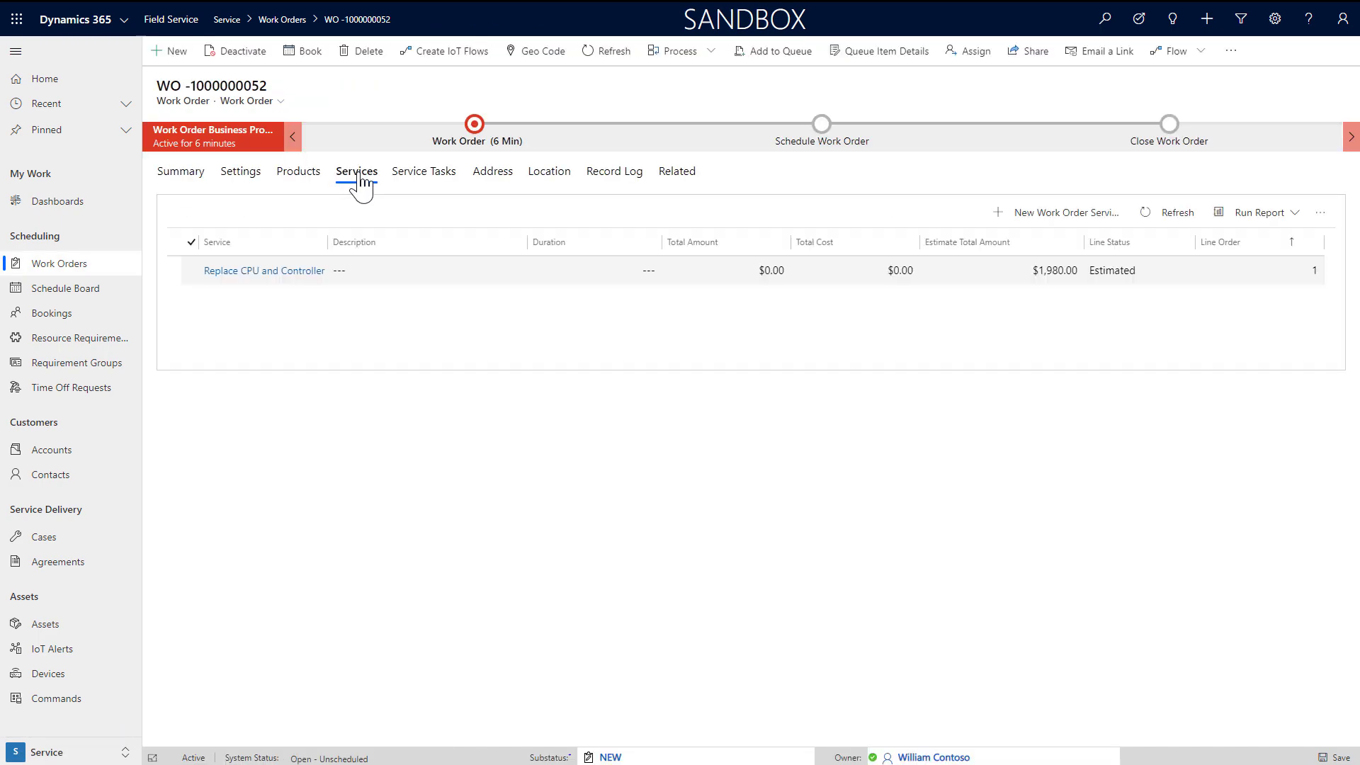
Step: Review the Replace CPU and Controller service line's estimated duration, cost and related records
double_click(457, 287)
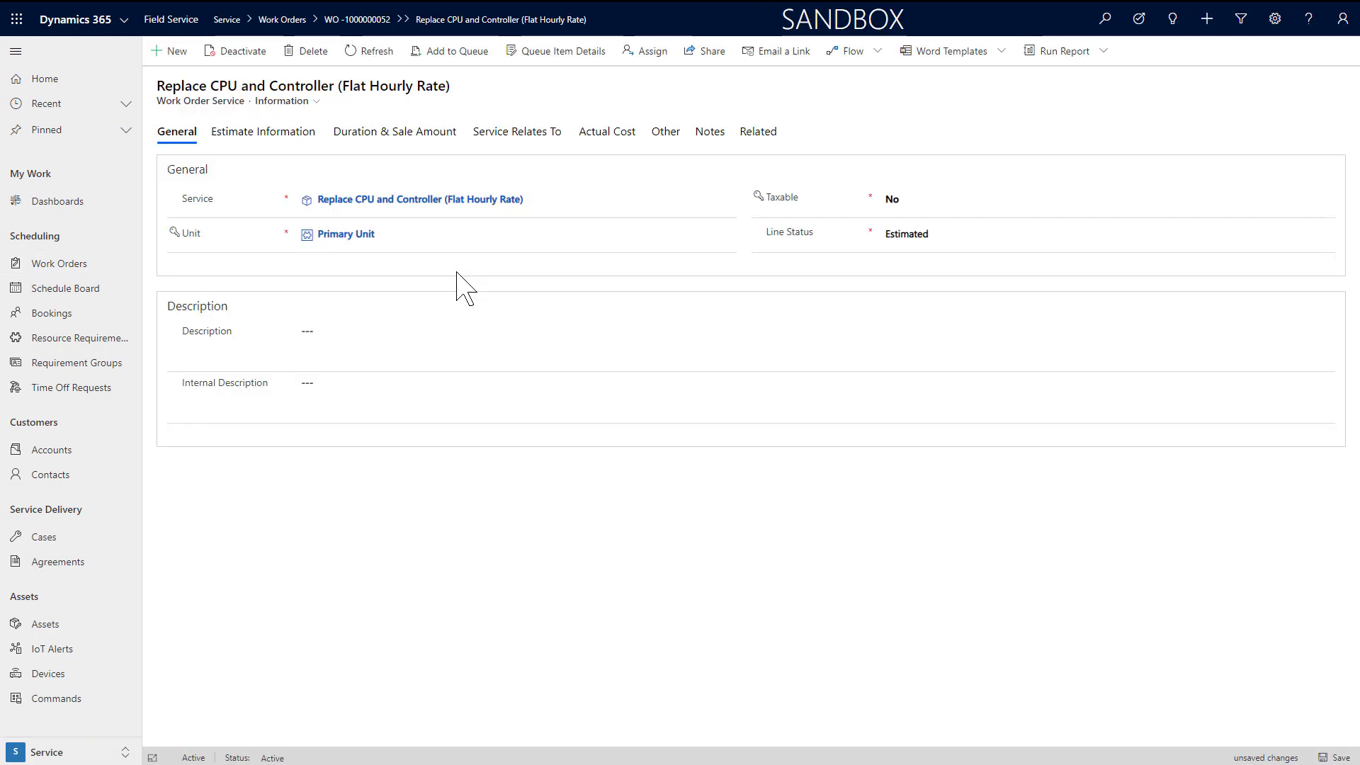
click(271, 139)
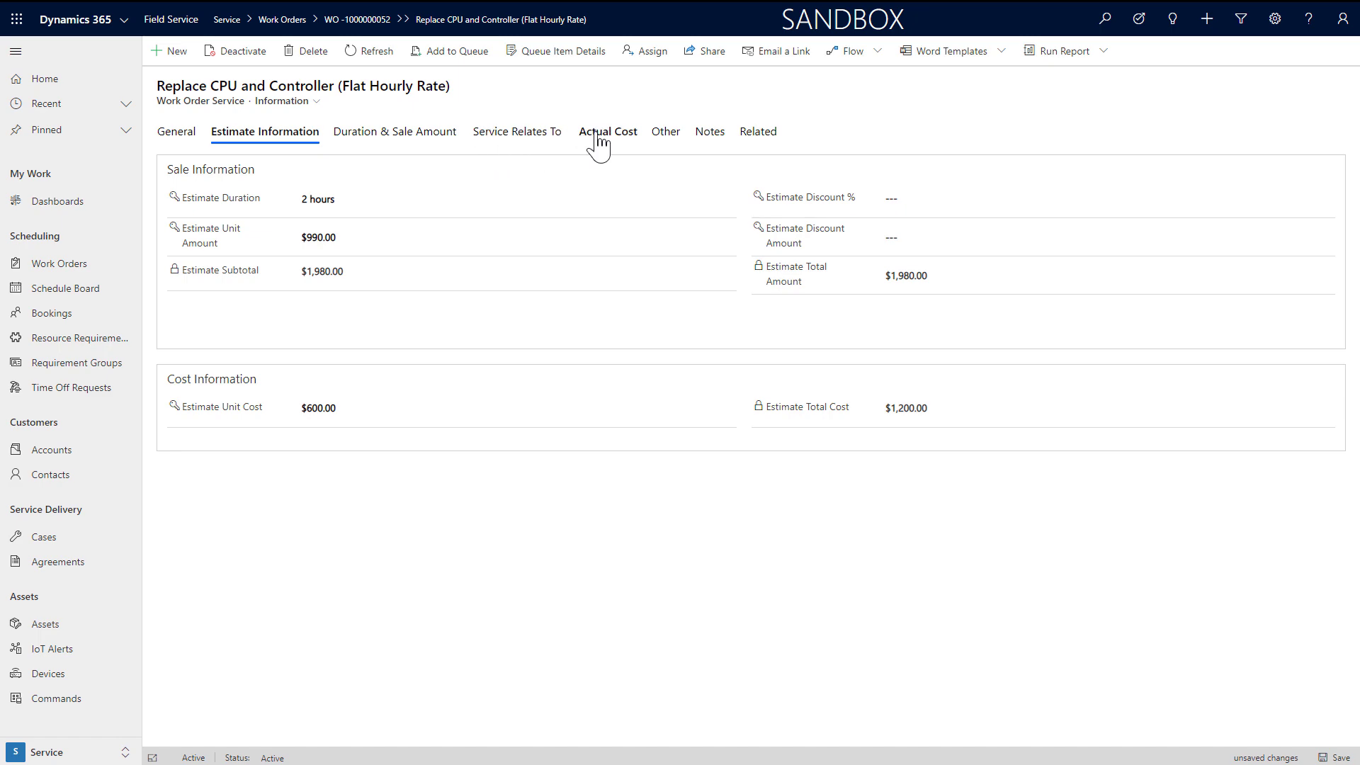
click(545, 145)
click(364, 182)
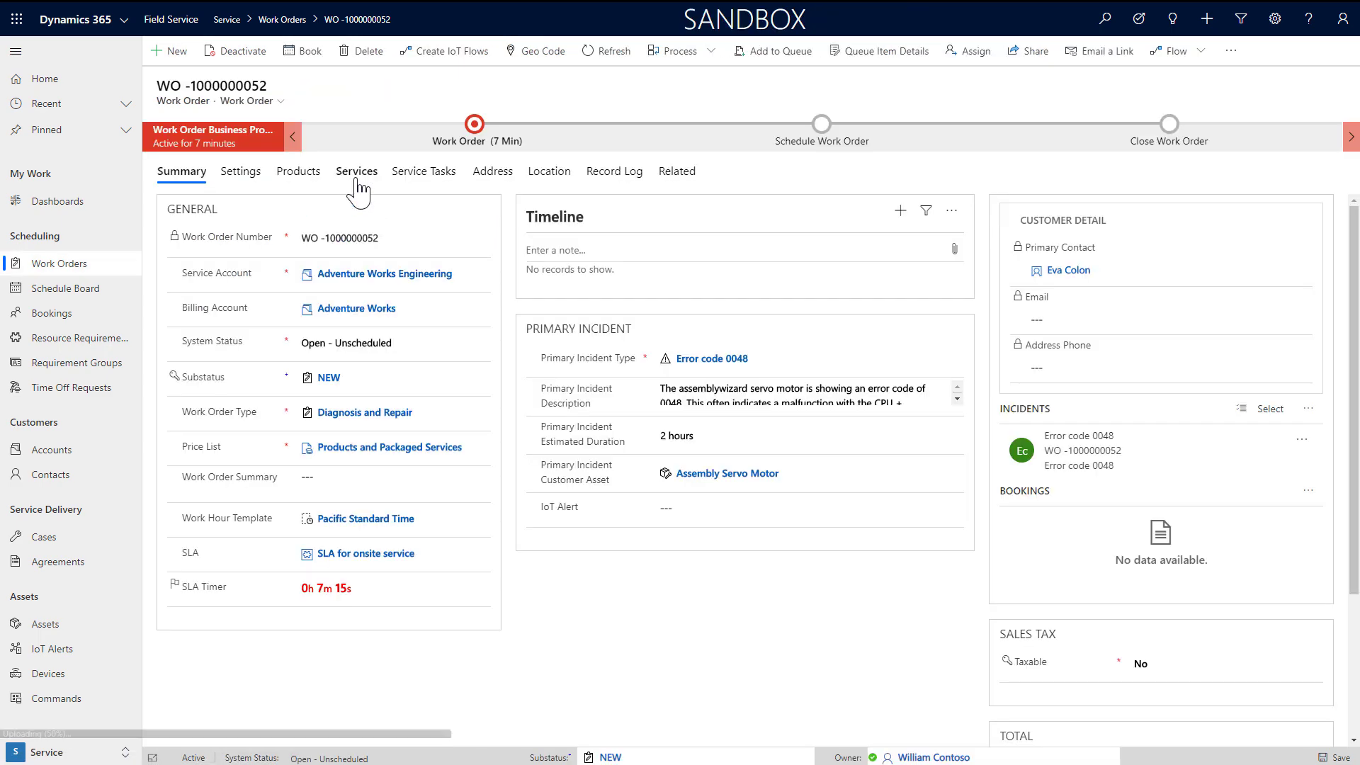
Step: Check the five service tasks, then start a new work order product
click(358, 178)
click(403, 177)
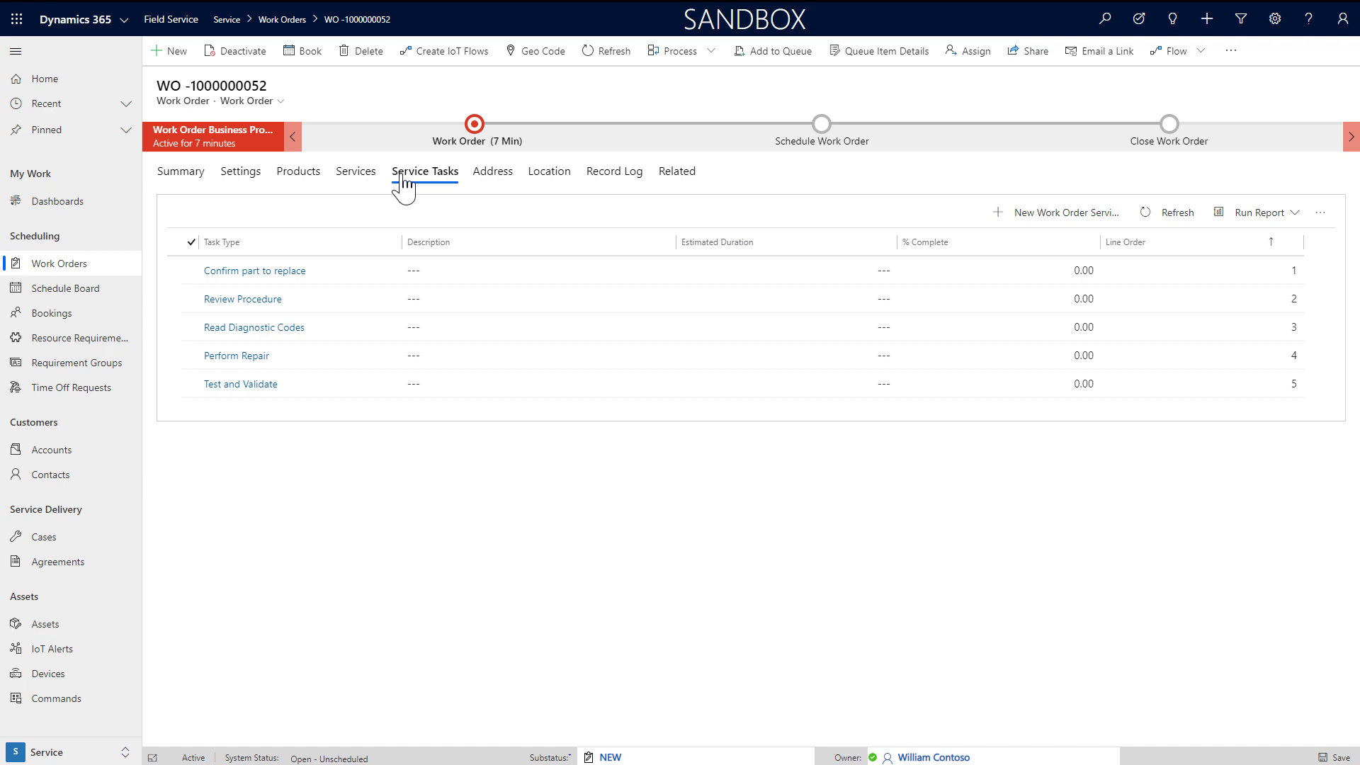
click(304, 181)
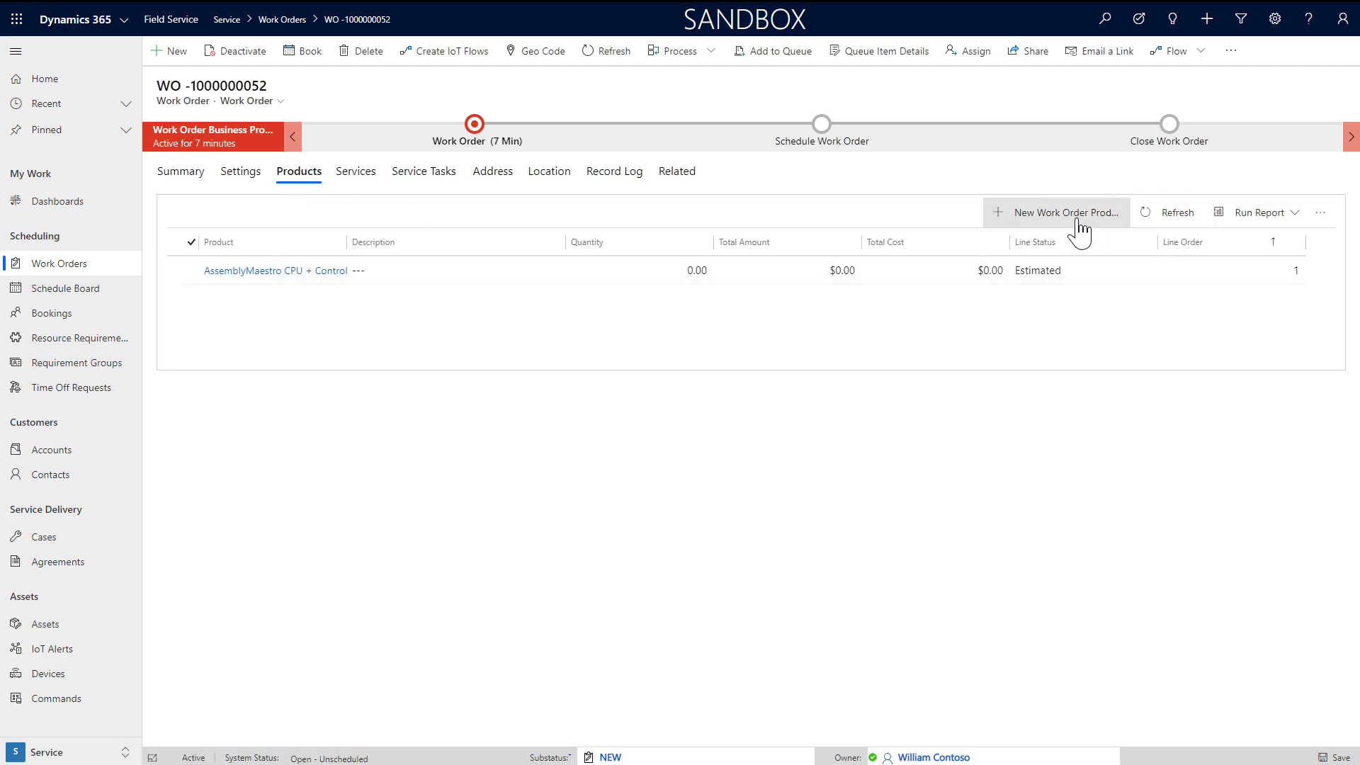
click(1084, 231)
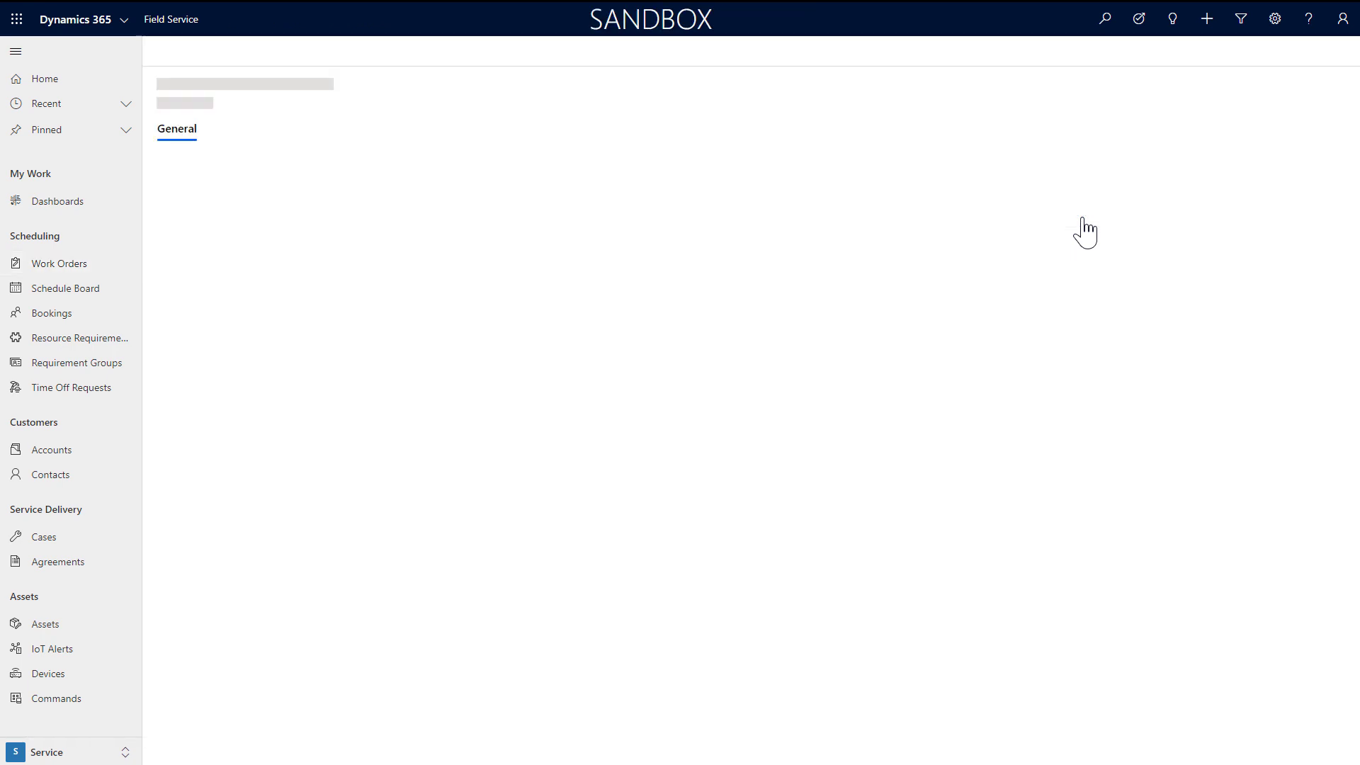
Step: Pick Universal Network Card, set Estimate Quantity to 3, and save and close the product line
click(359, 200)
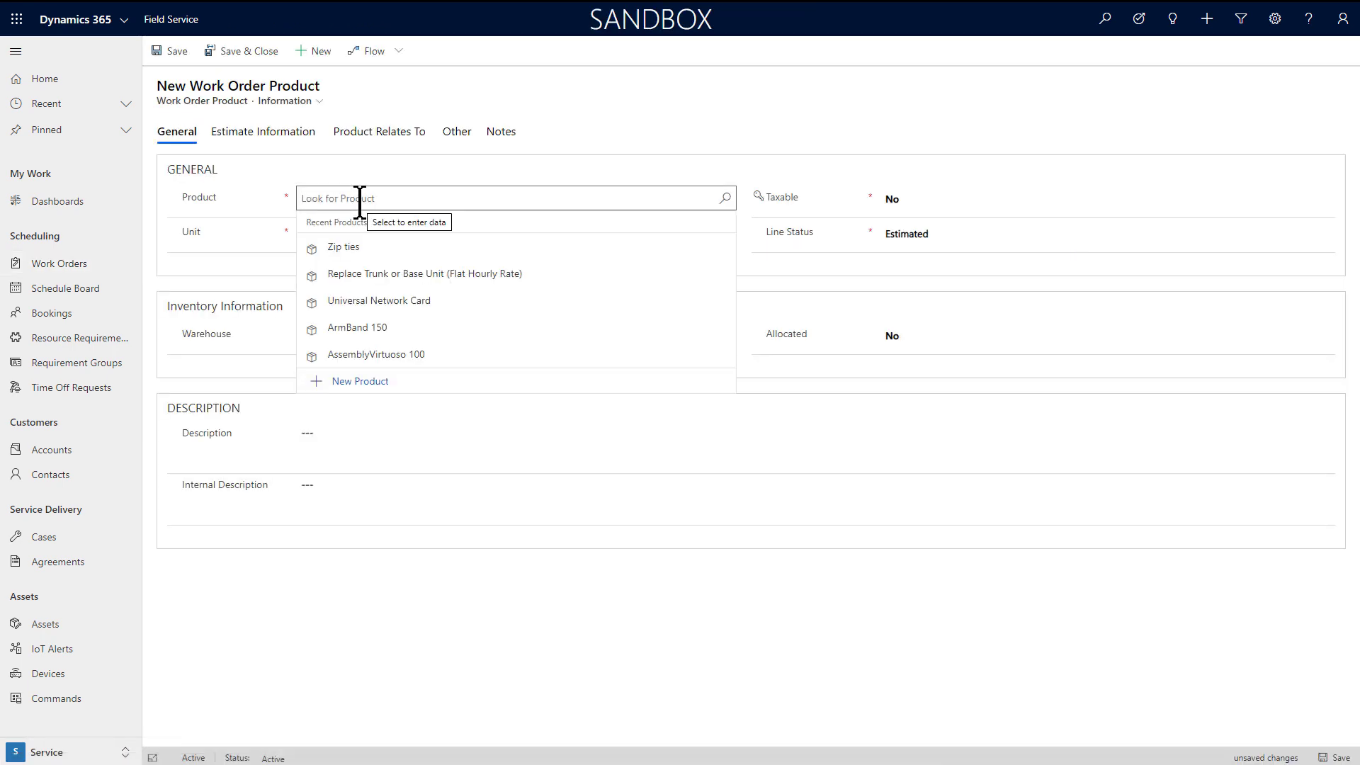
click(413, 301)
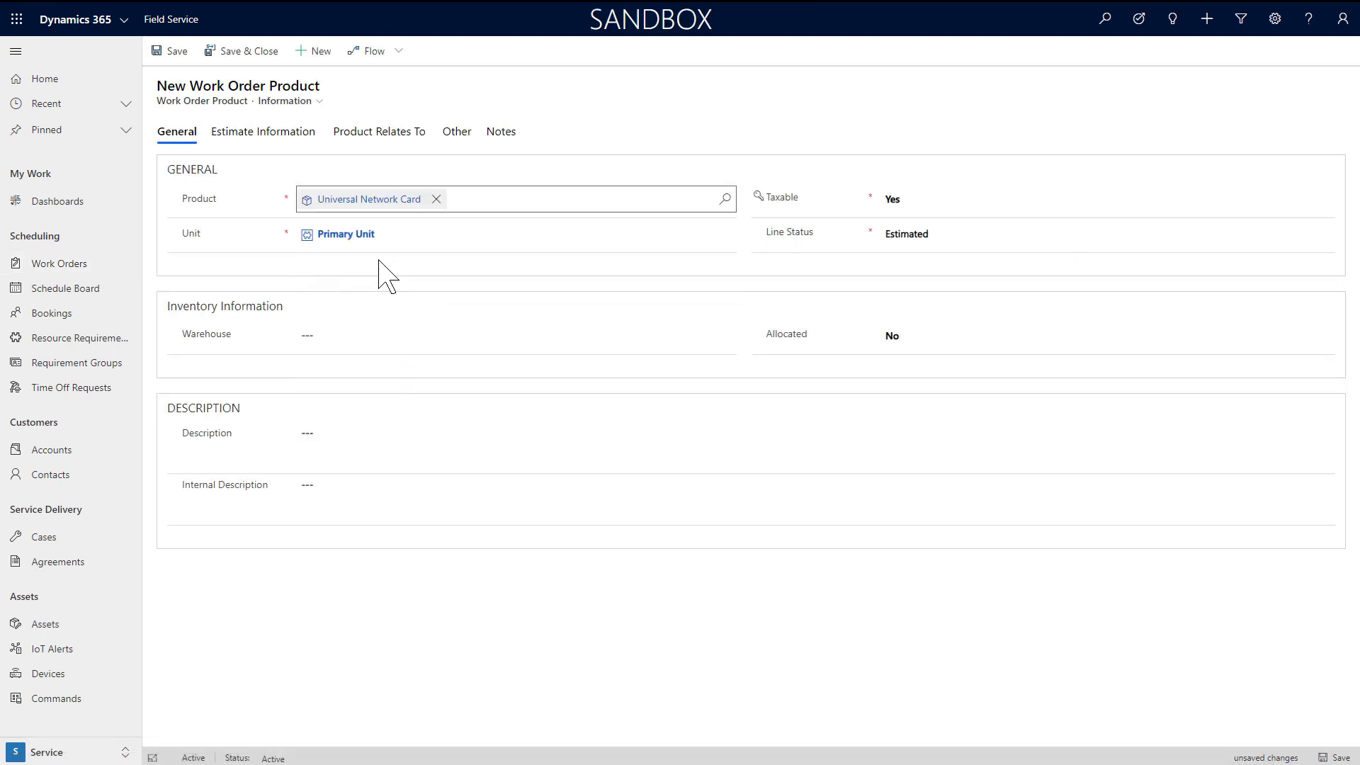
click(279, 138)
click(320, 198)
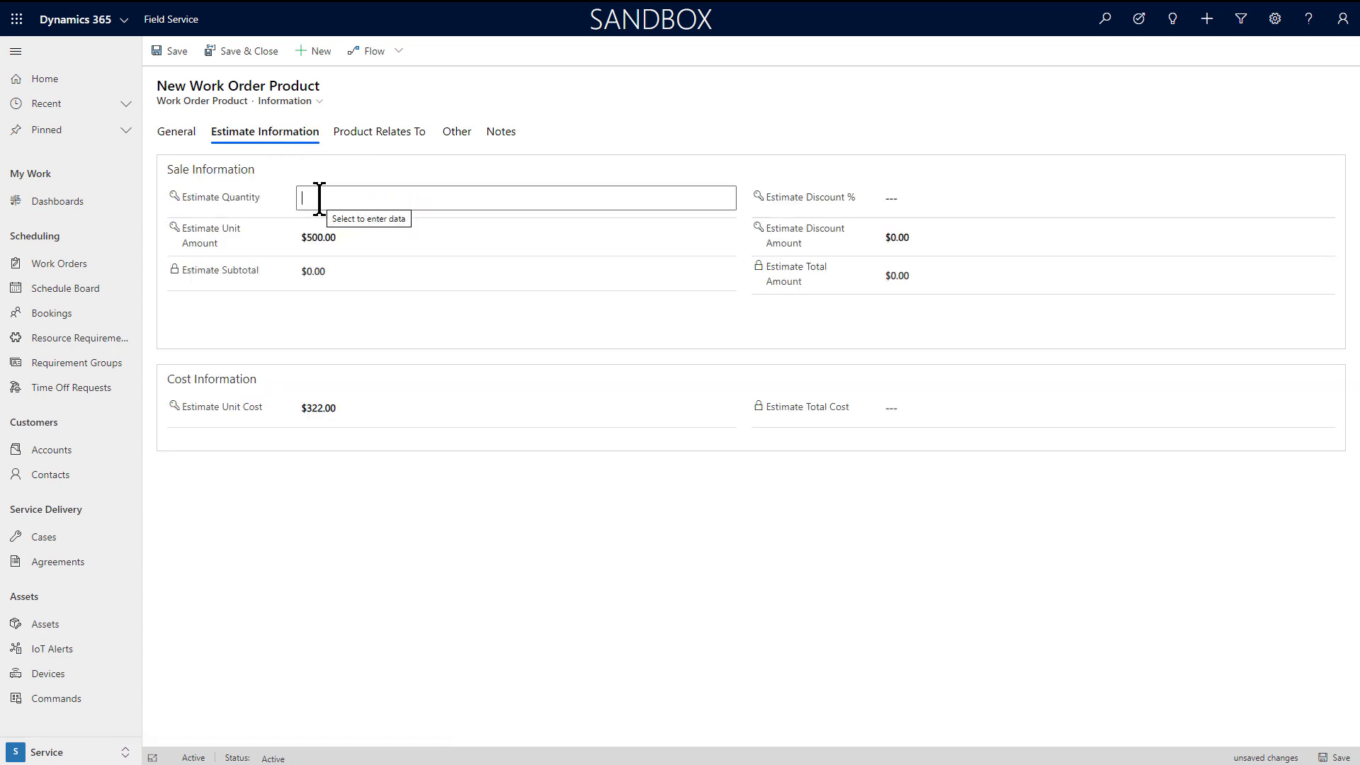
text(3)
click(465, 335)
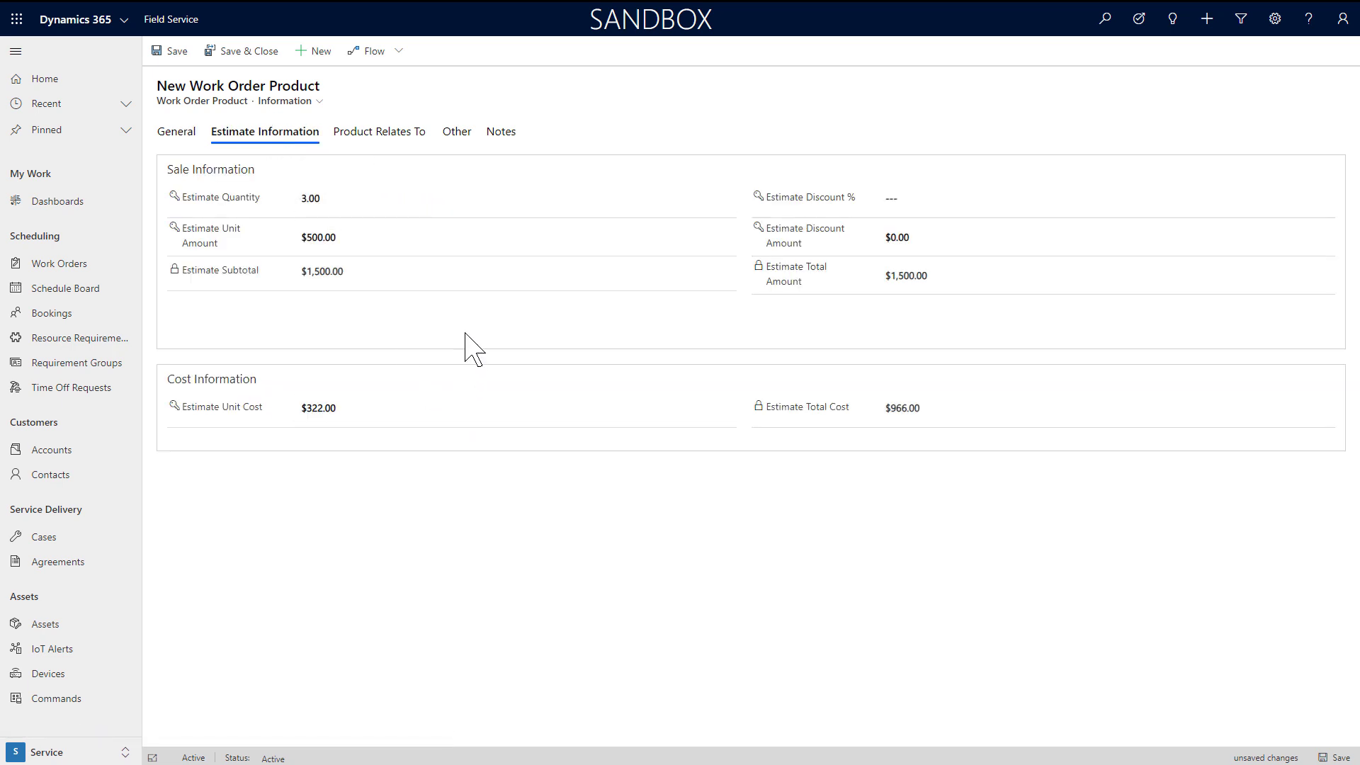
click(253, 52)
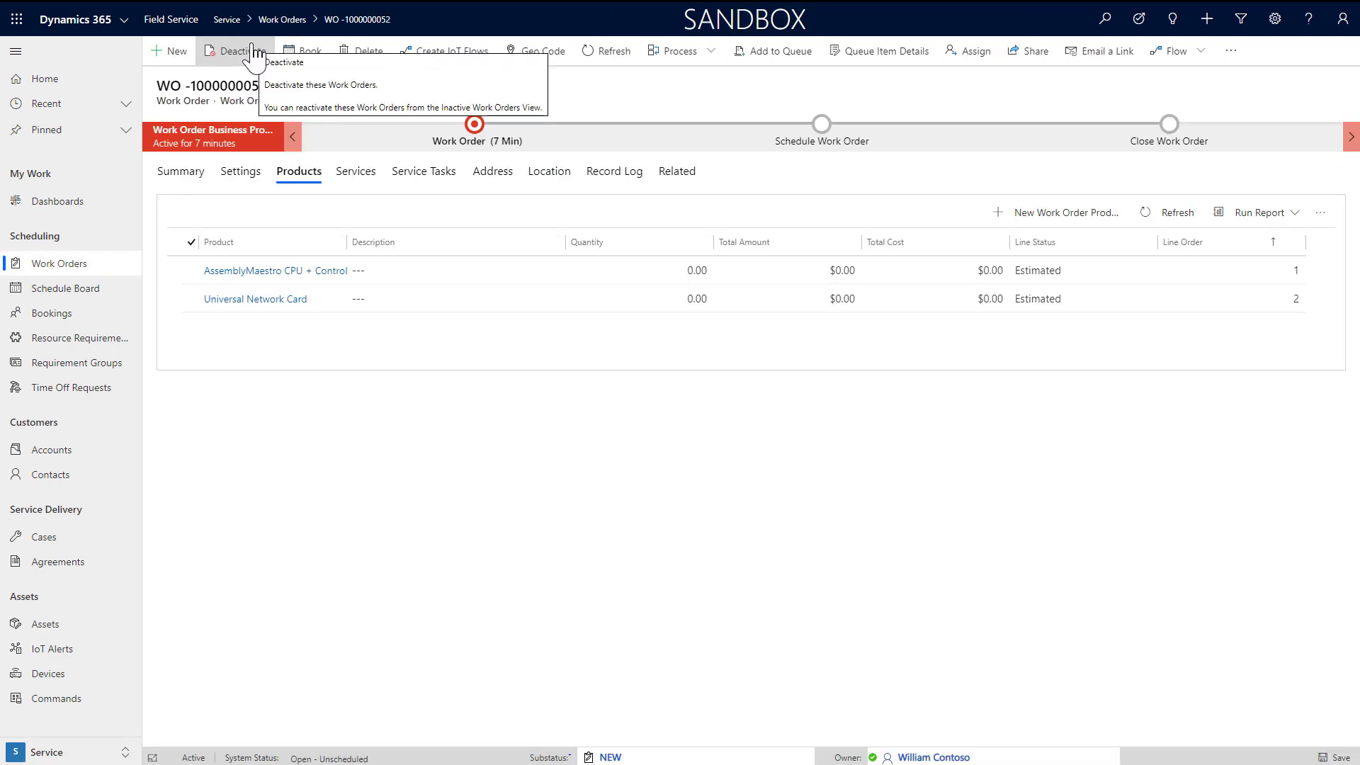
Step: Browse the related incidents and characteristics, then open Requirements showing one 2-hour, 11/22–11/28/2019 requirement
click(741, 175)
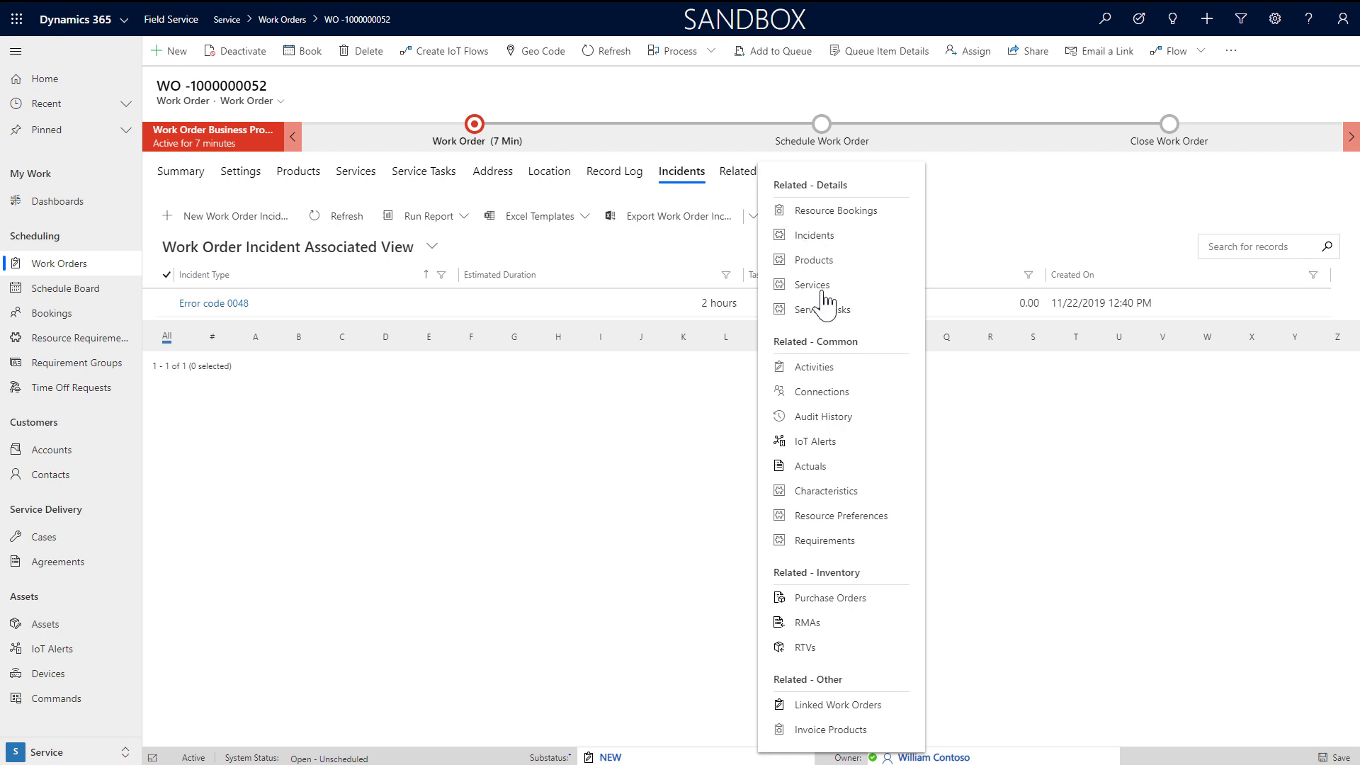
click(843, 493)
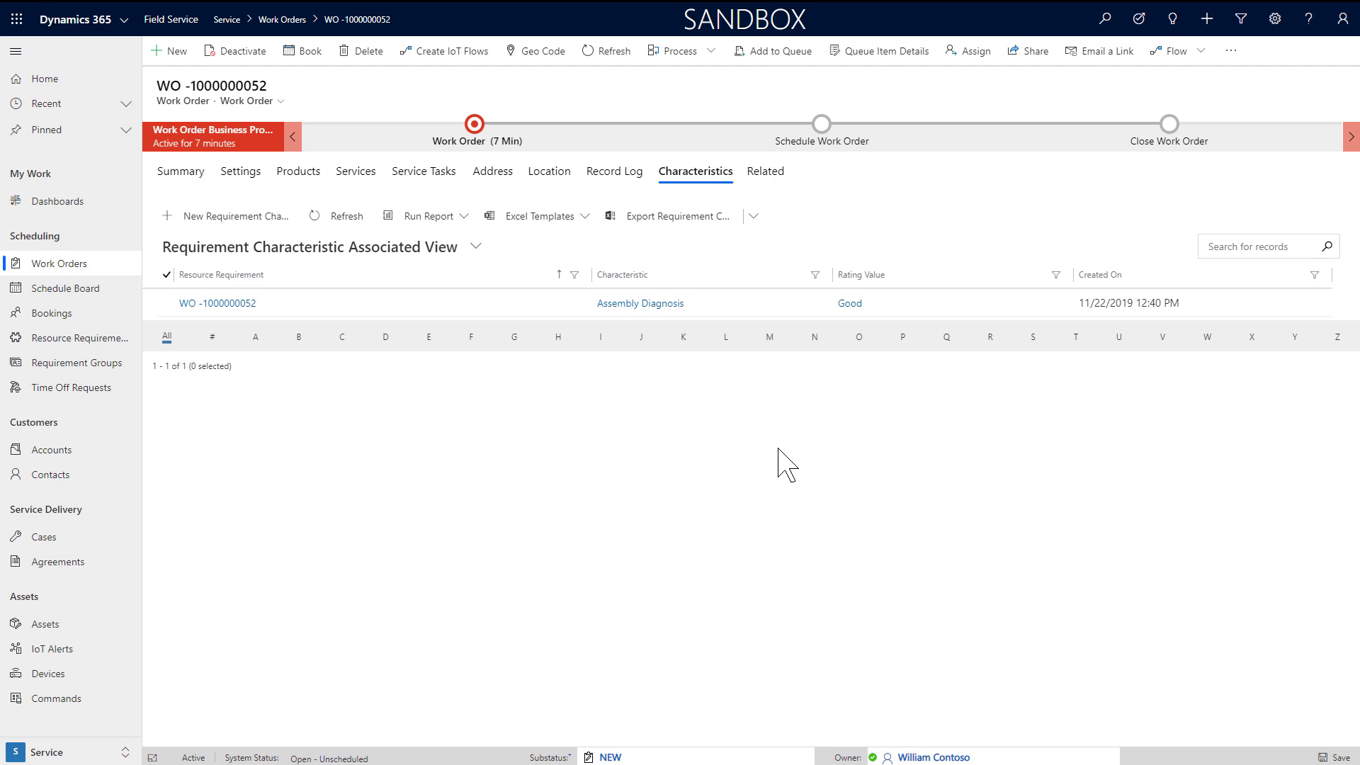
click(682, 177)
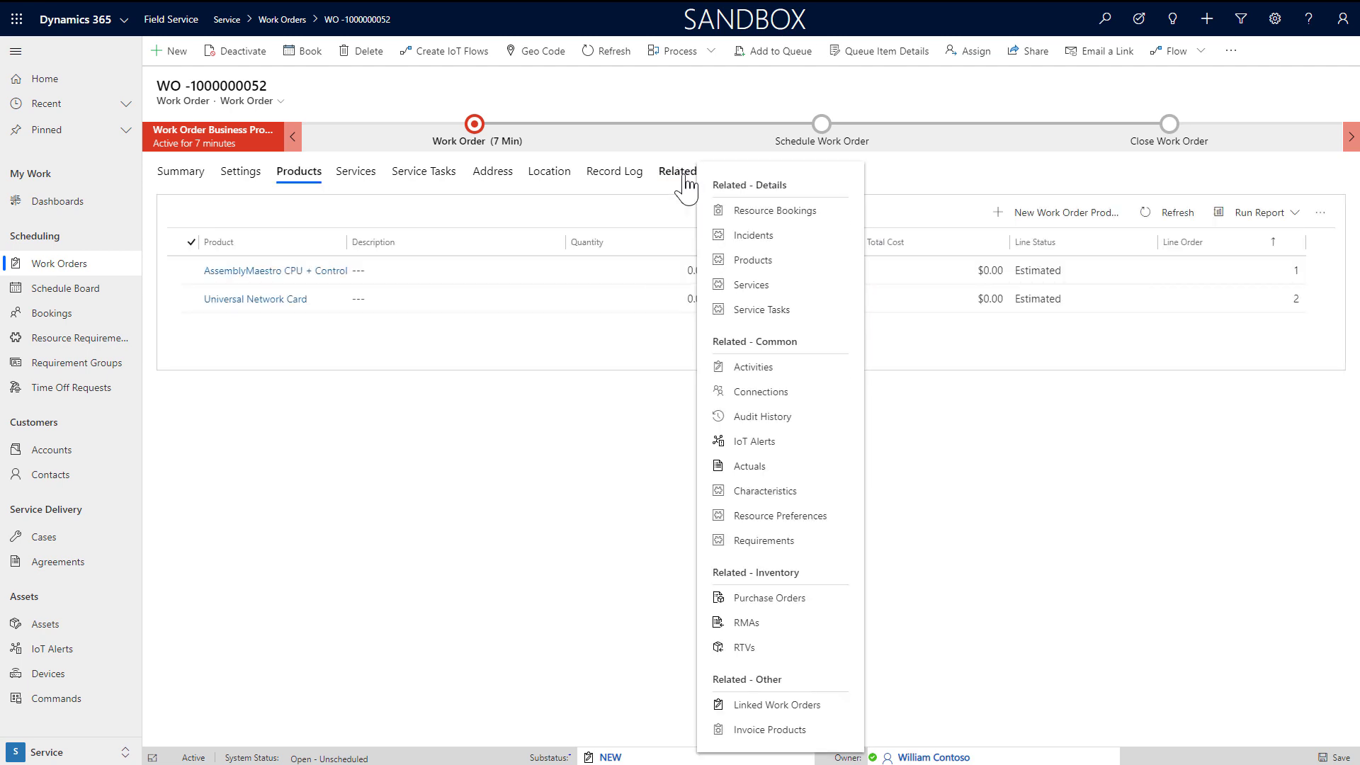
click(765, 241)
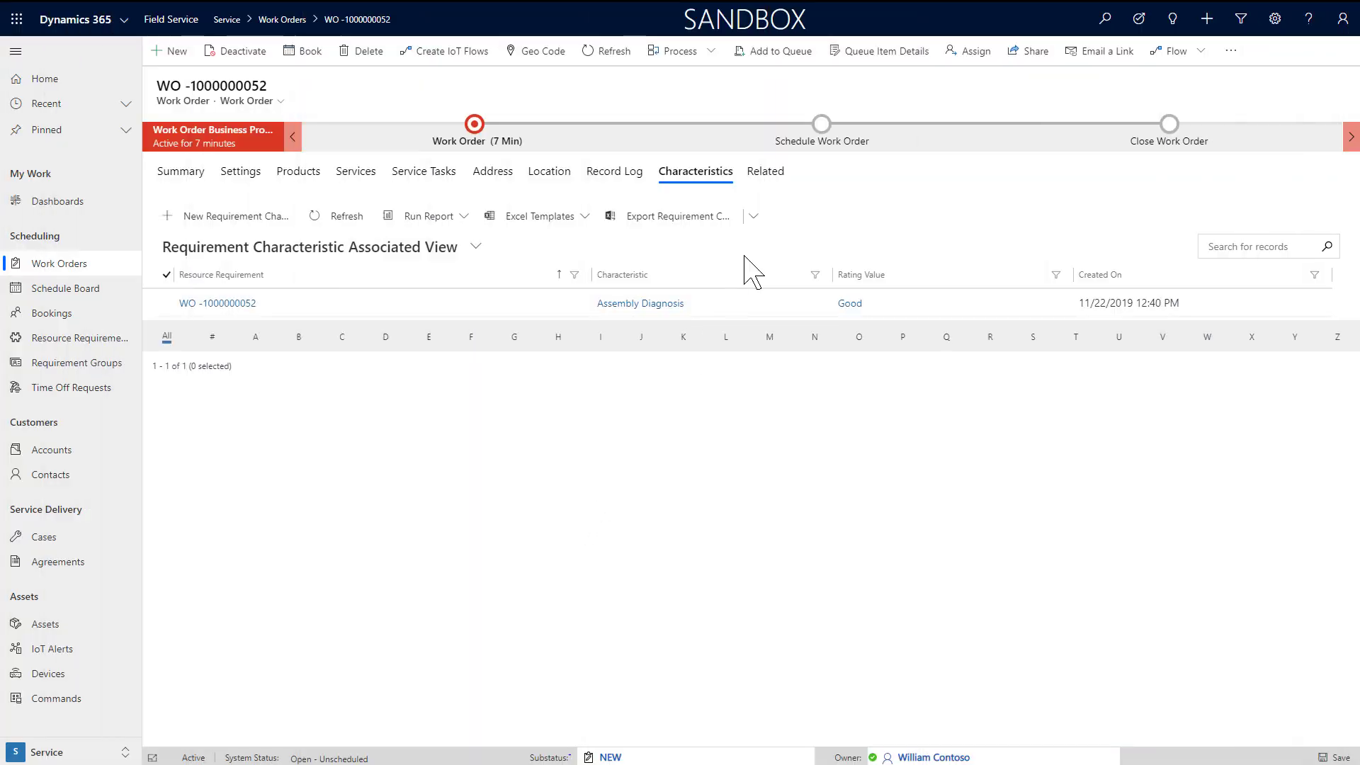
click(777, 179)
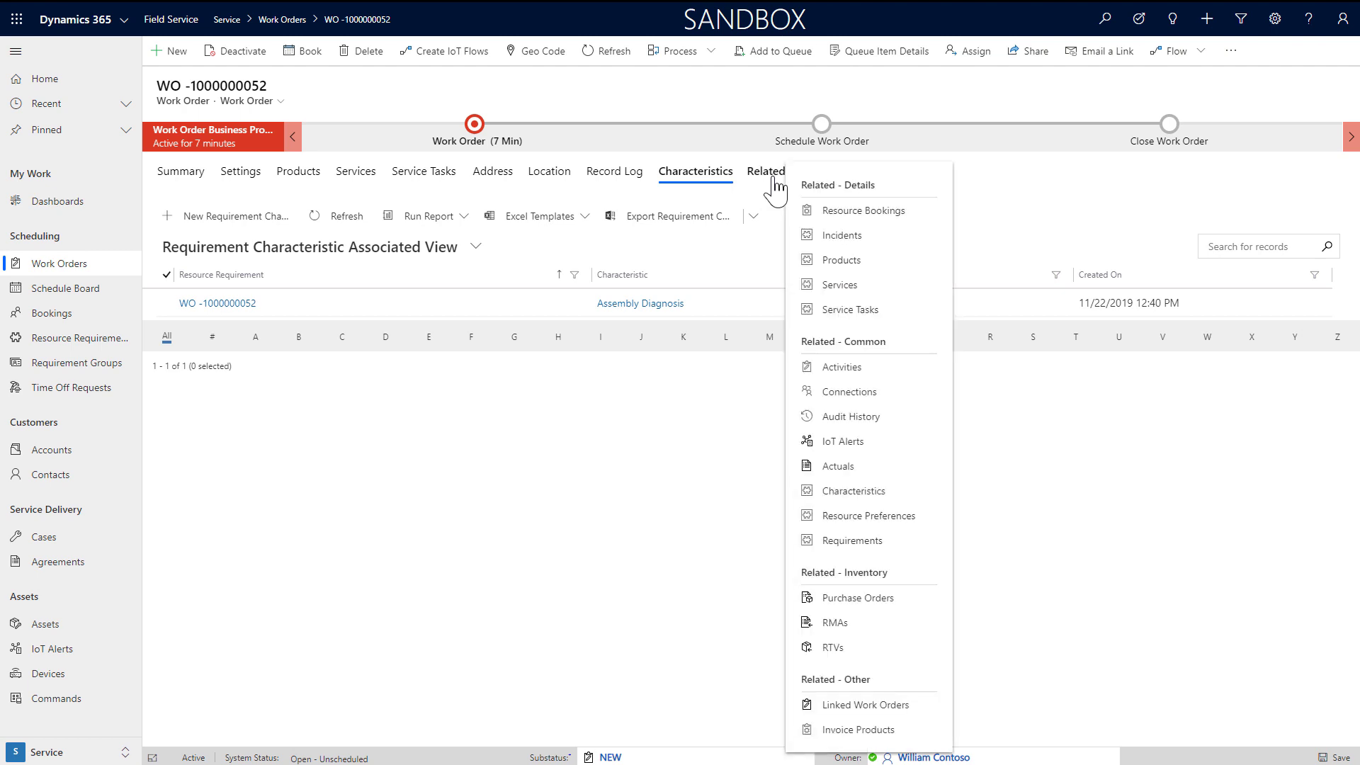
click(897, 541)
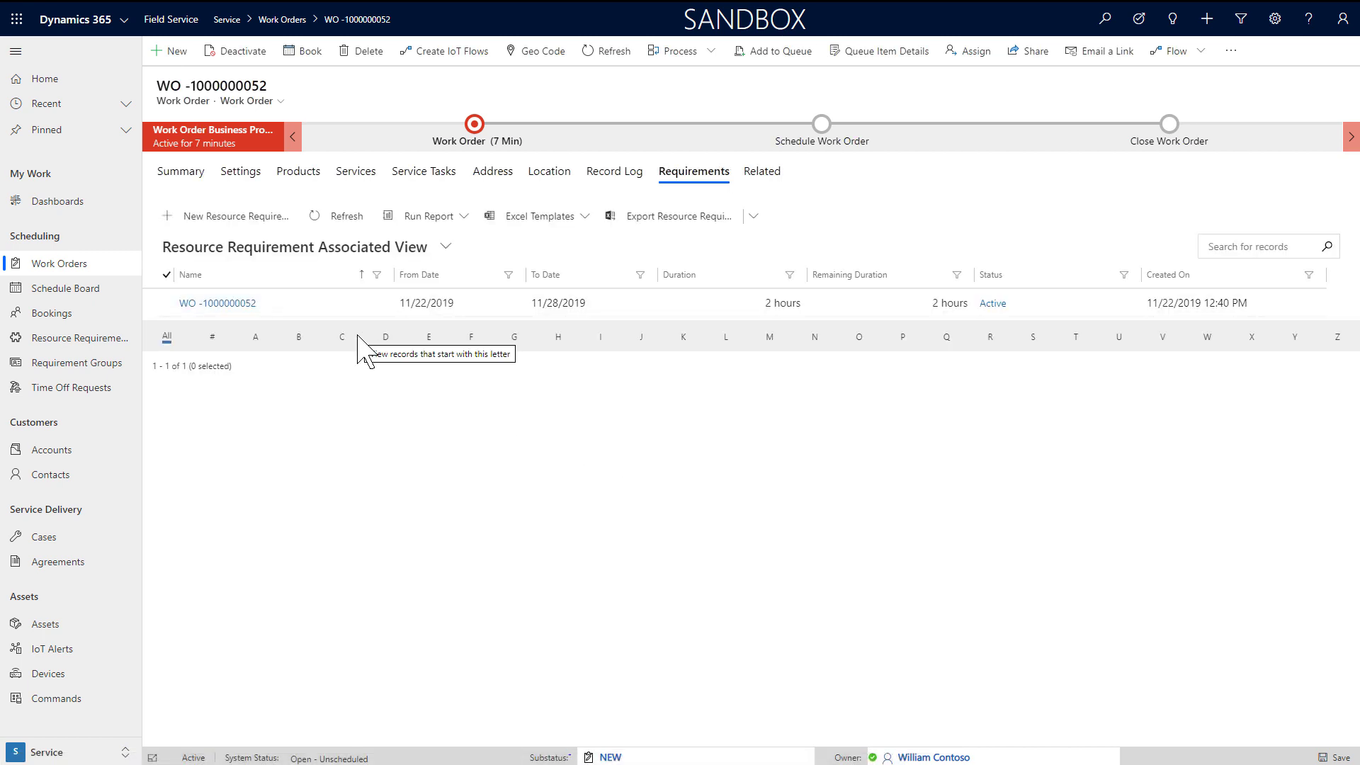
click(219, 304)
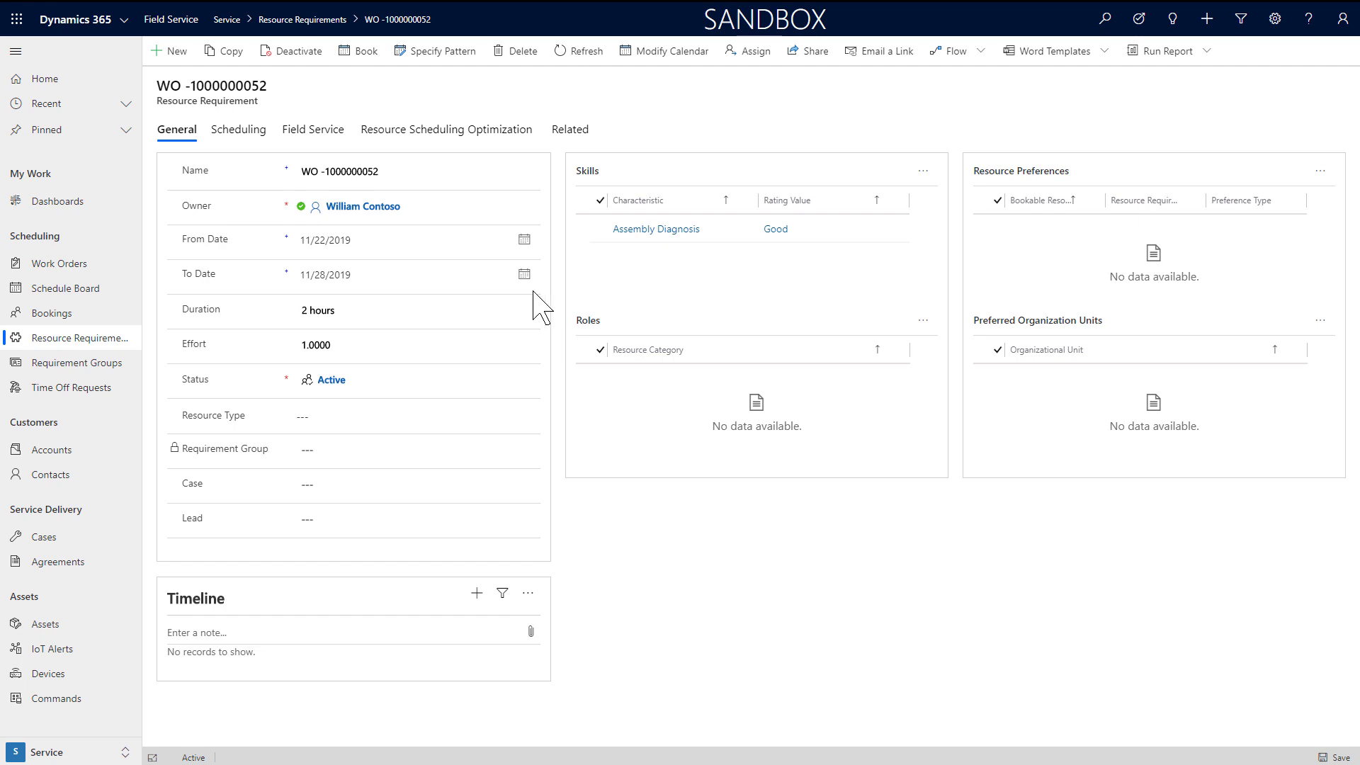
click(531, 424)
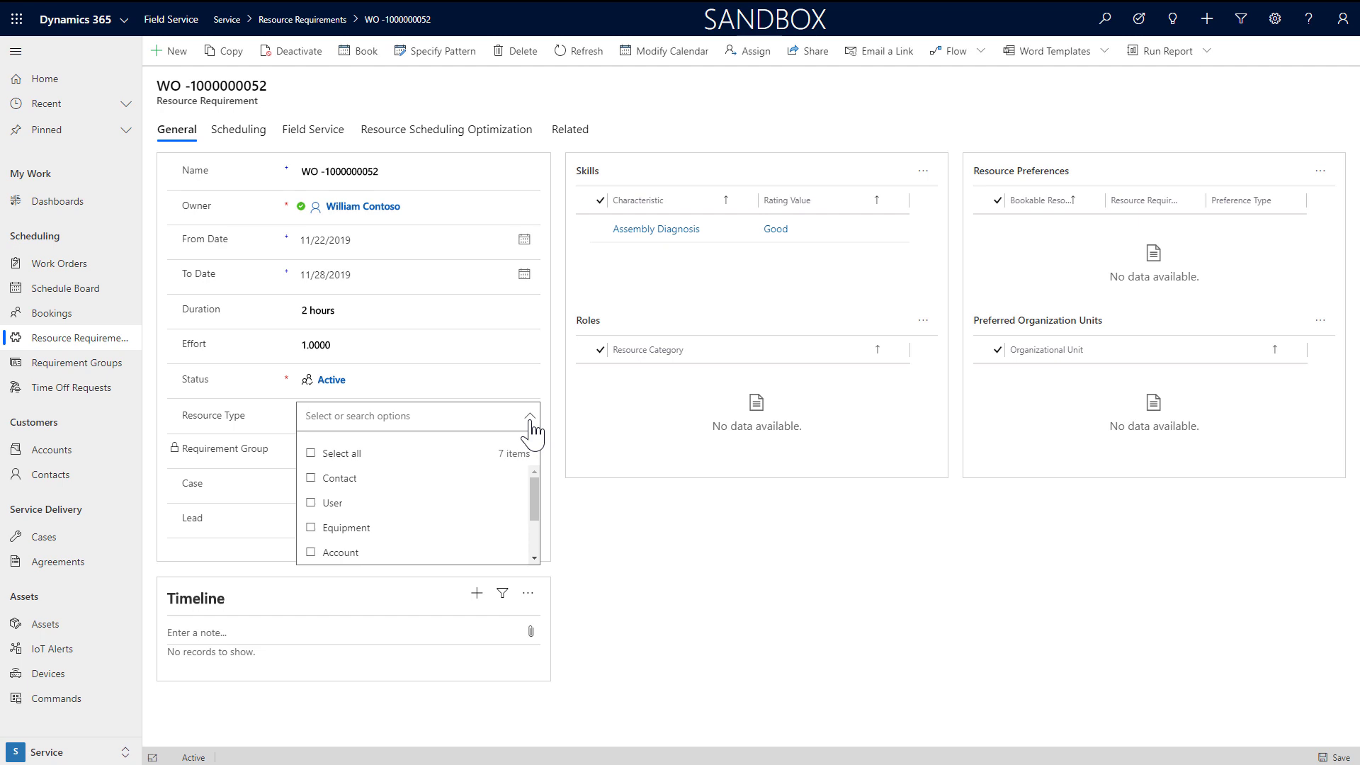
click(532, 424)
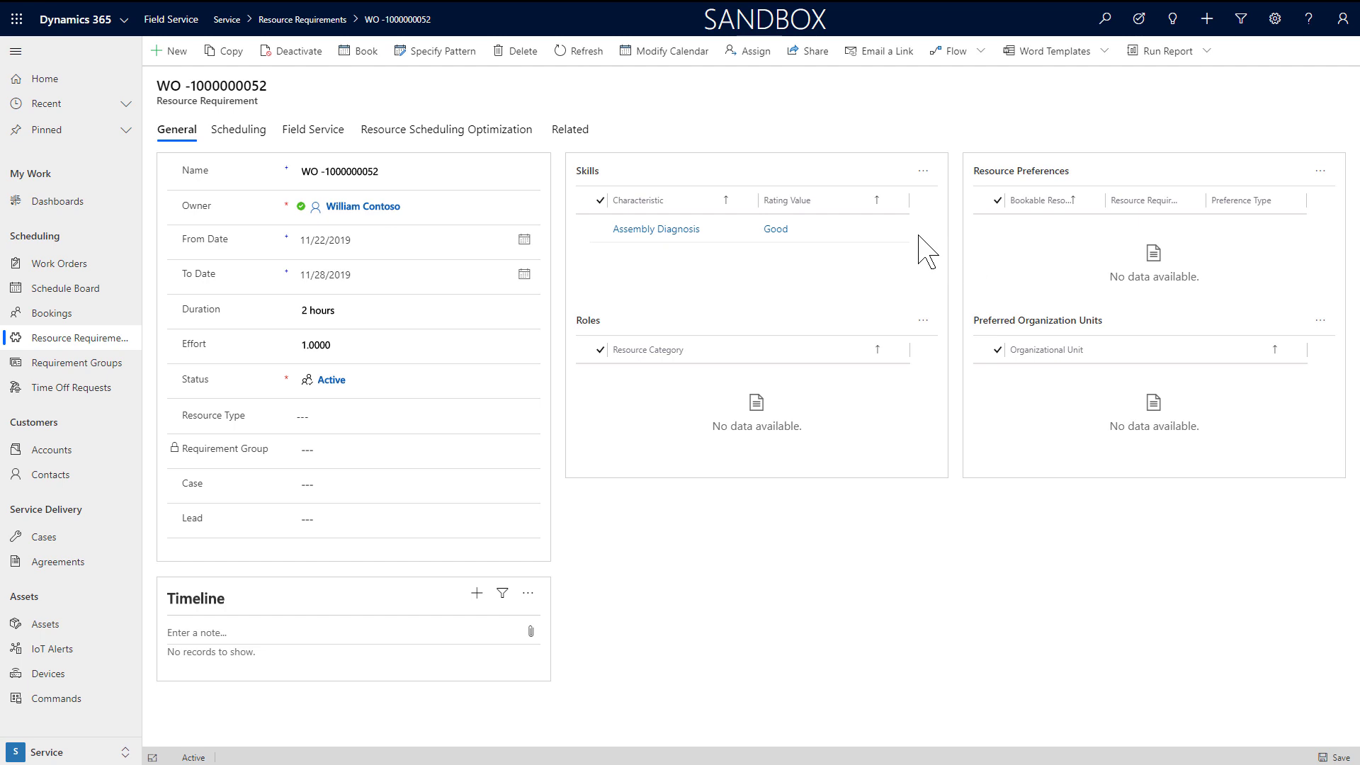
Step: Add Robotics Technician as a new requirement resource category and save it
click(924, 323)
click(953, 359)
click(1167, 66)
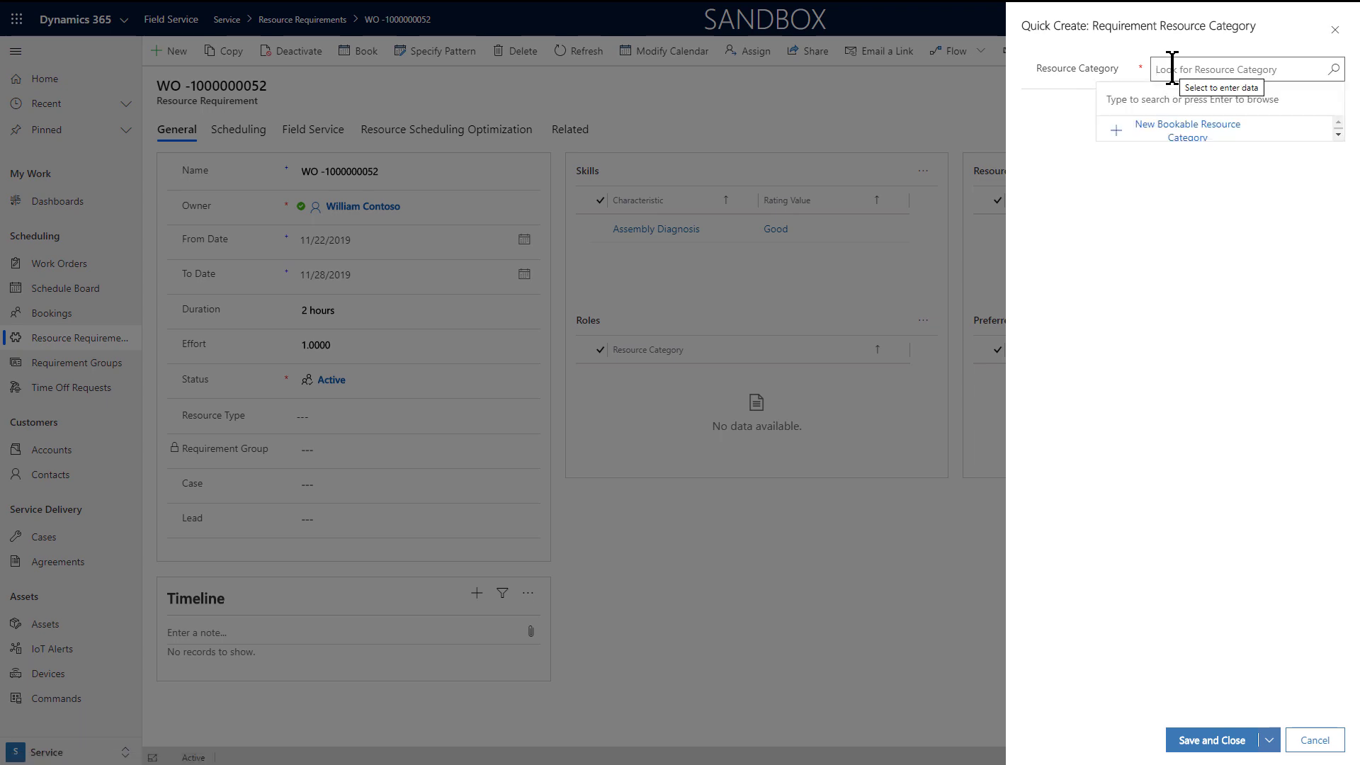
click(1208, 222)
click(1250, 742)
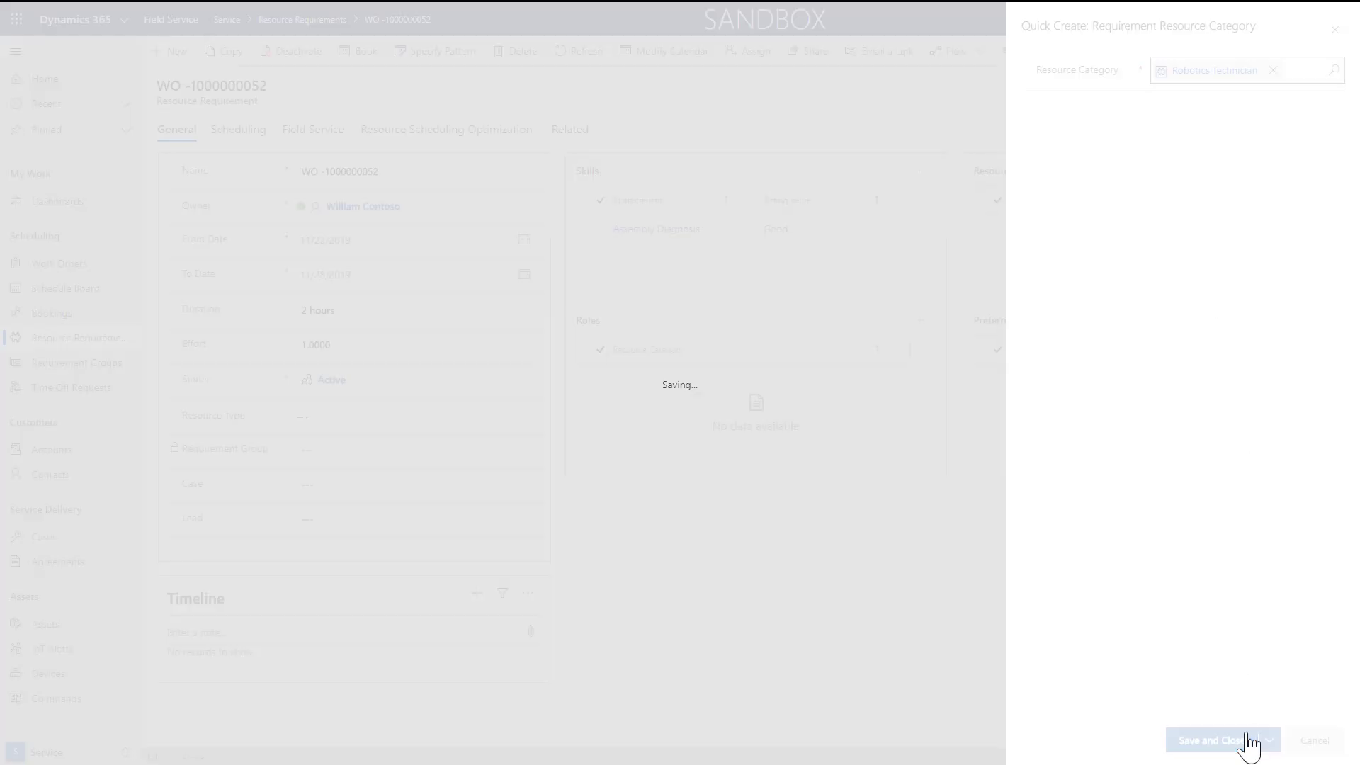
Step: Start a new resource preference with a recent bookable resource, then cancel it
click(1321, 173)
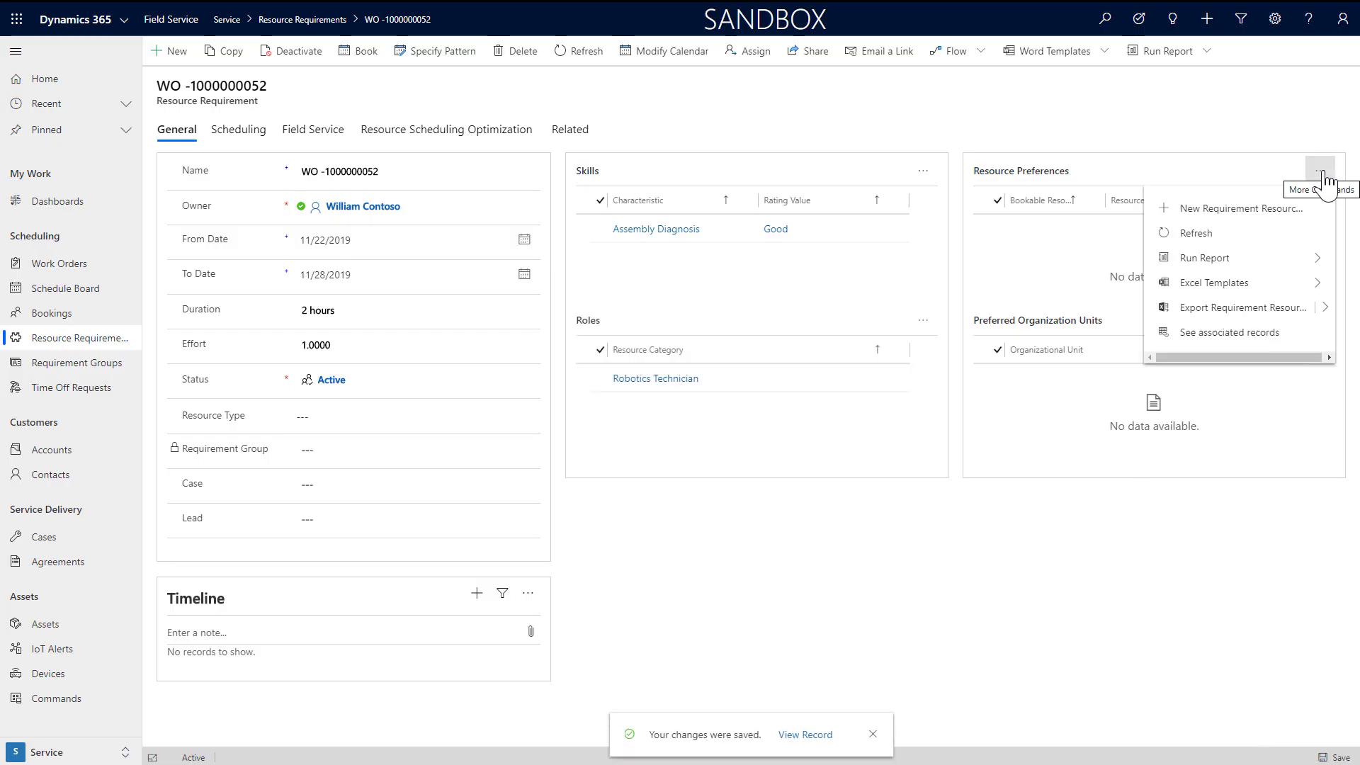
click(1279, 210)
click(1228, 71)
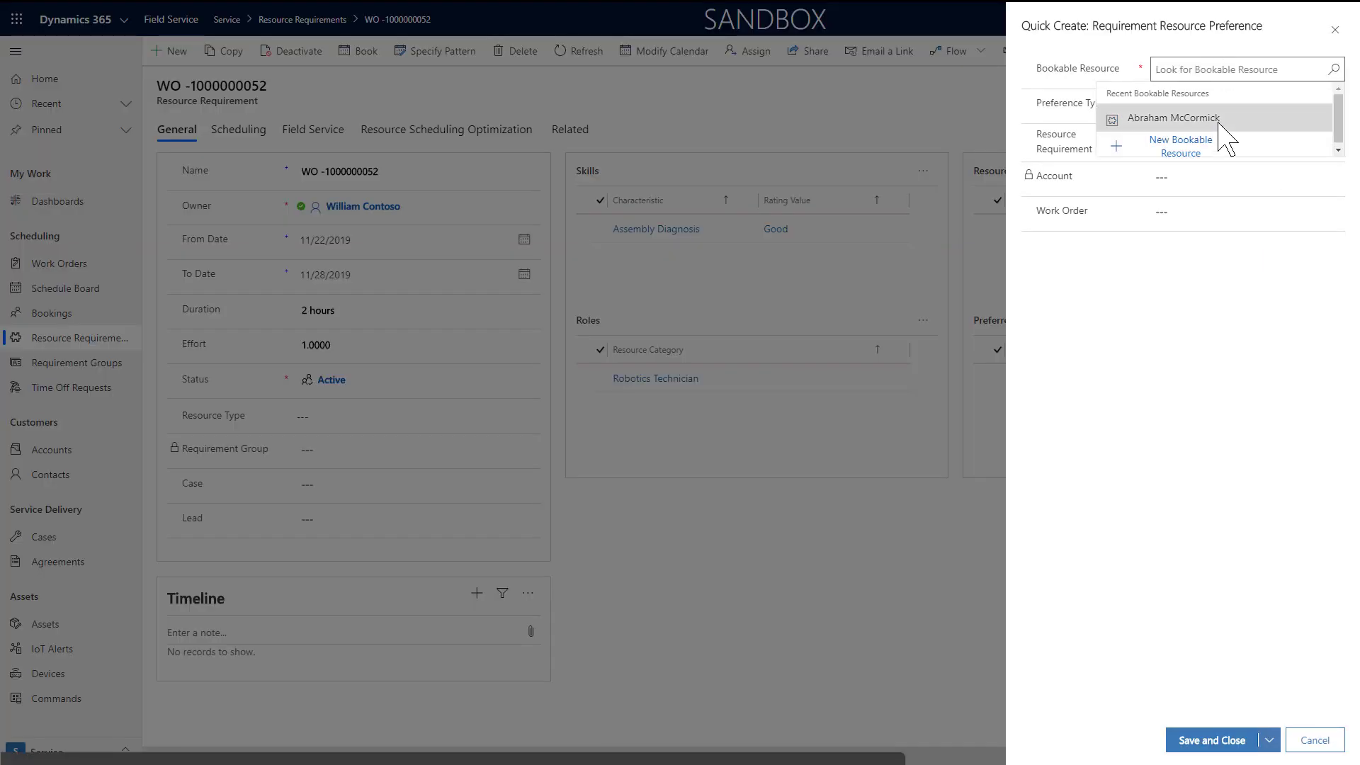
click(1236, 117)
click(1244, 105)
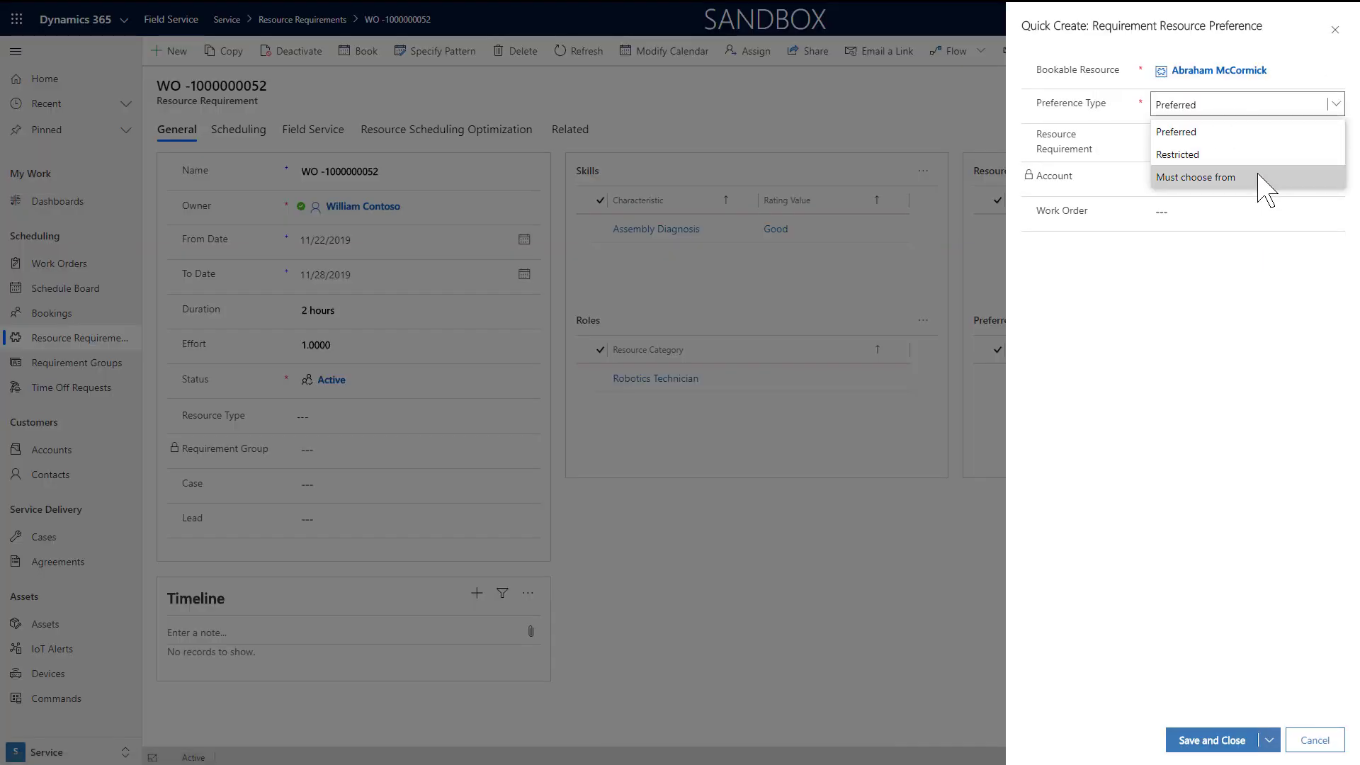
click(1315, 740)
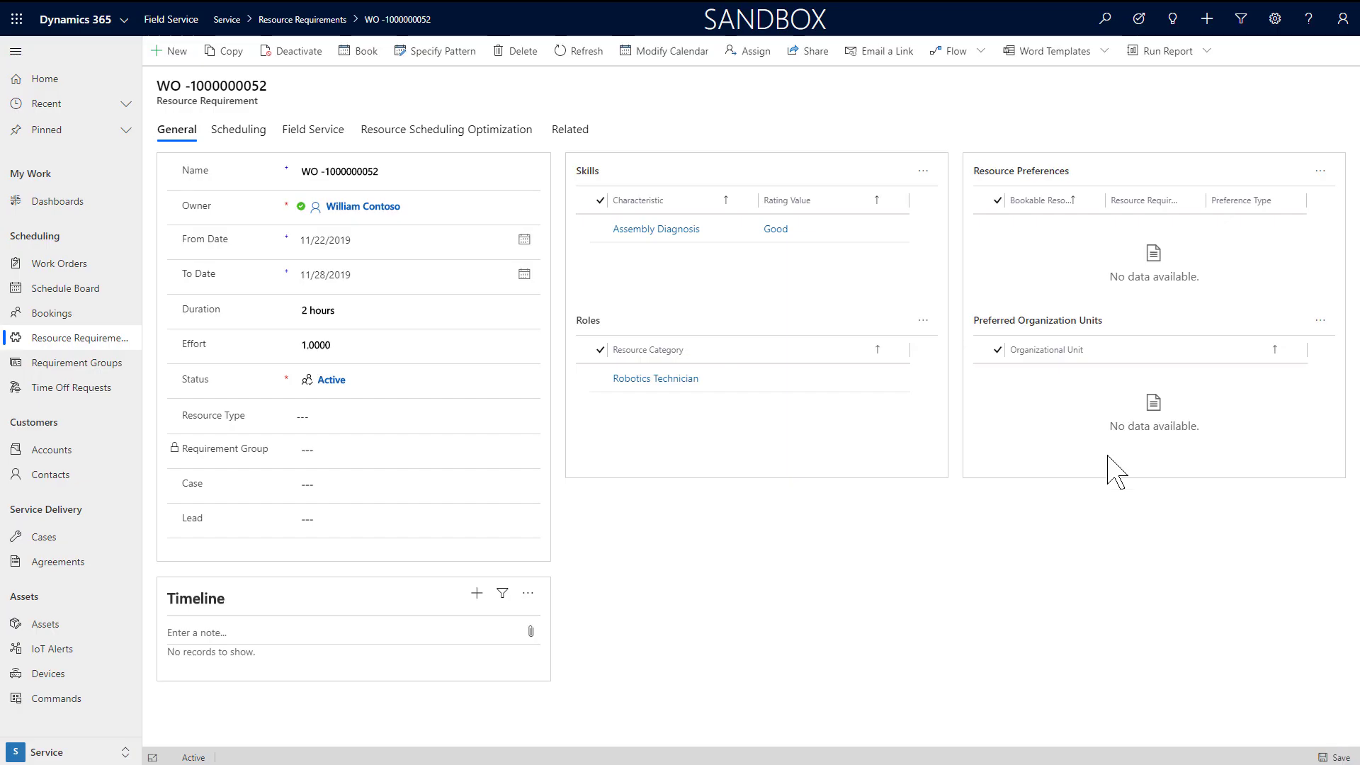
click(239, 134)
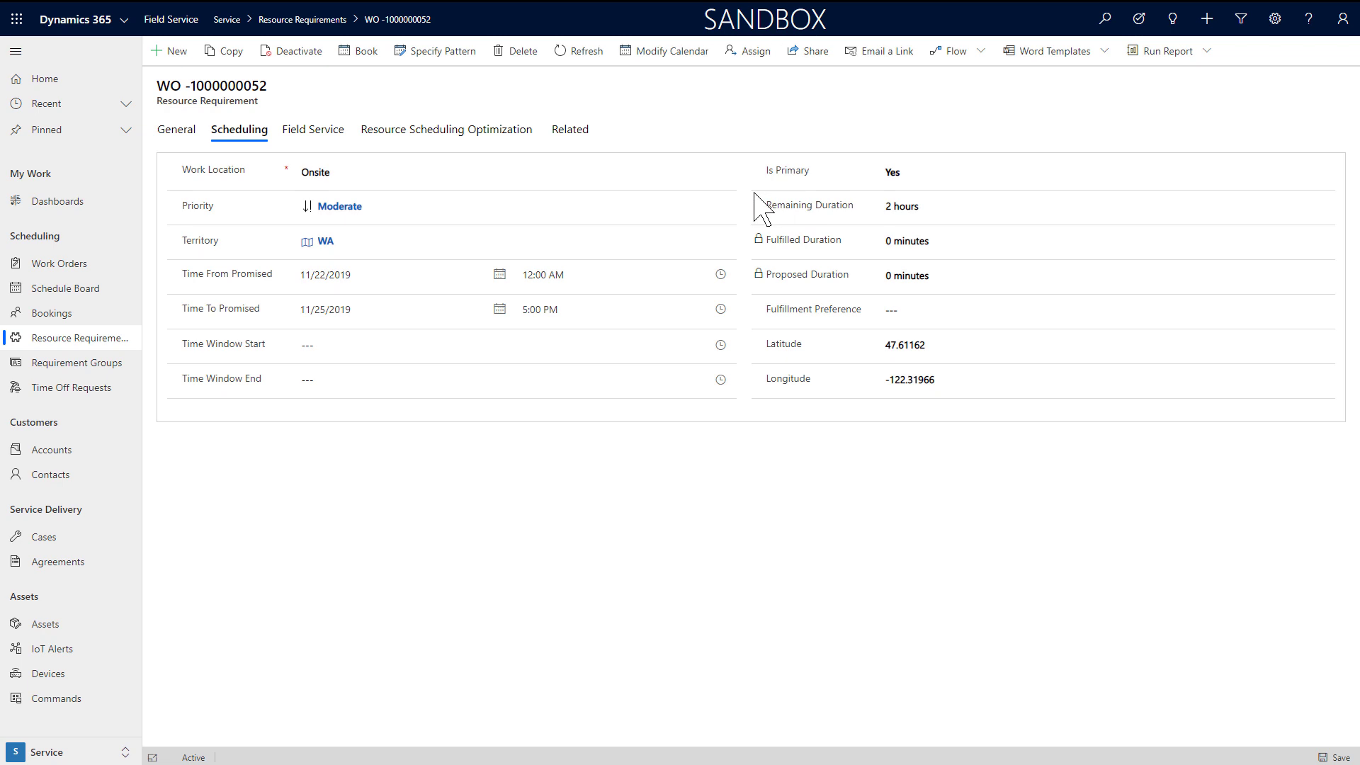
click(330, 134)
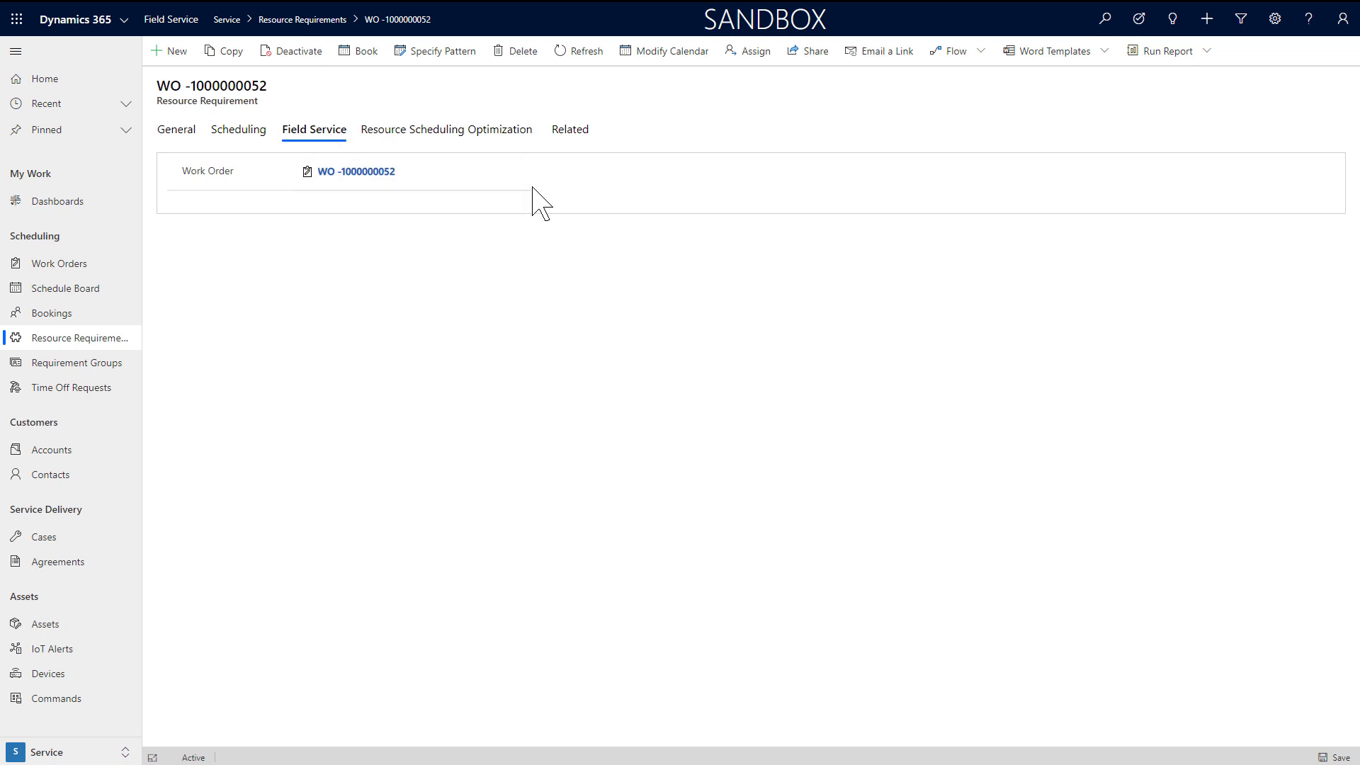
click(501, 136)
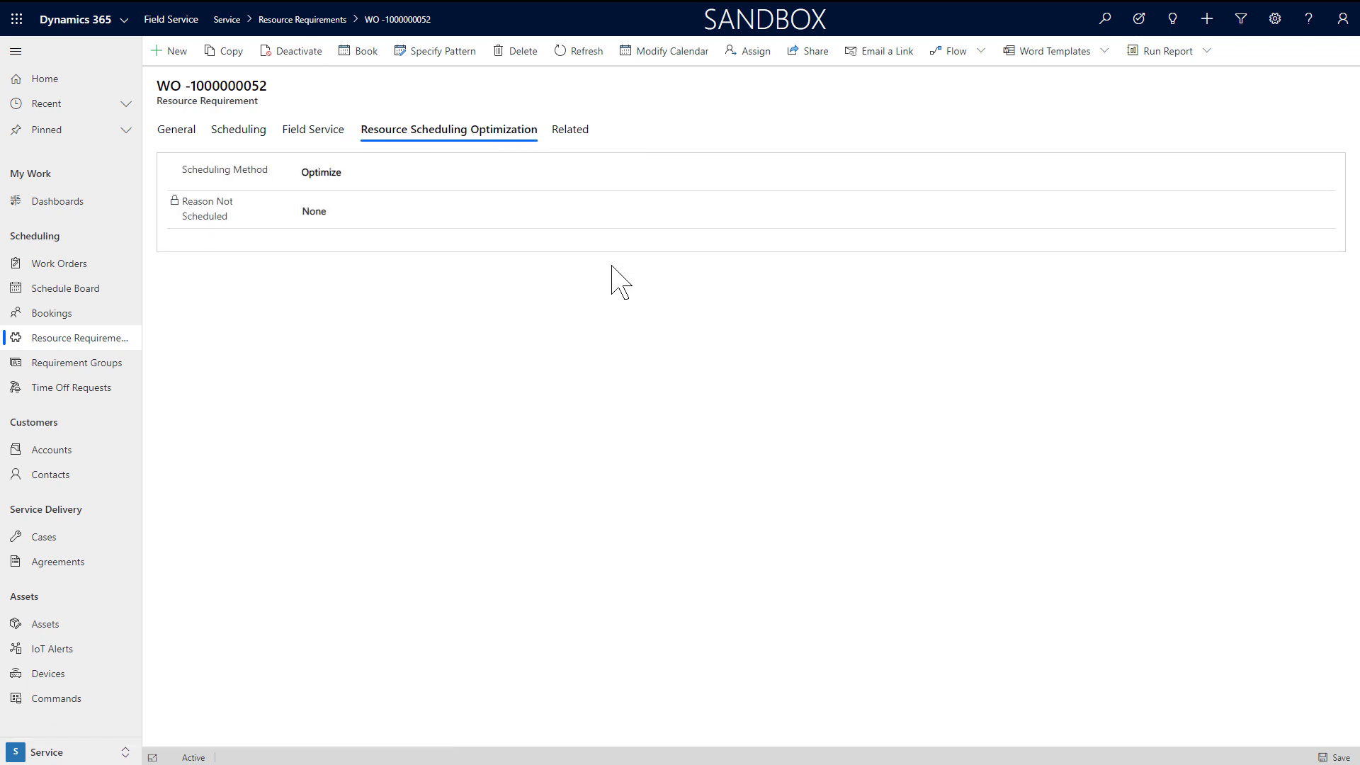
click(448, 173)
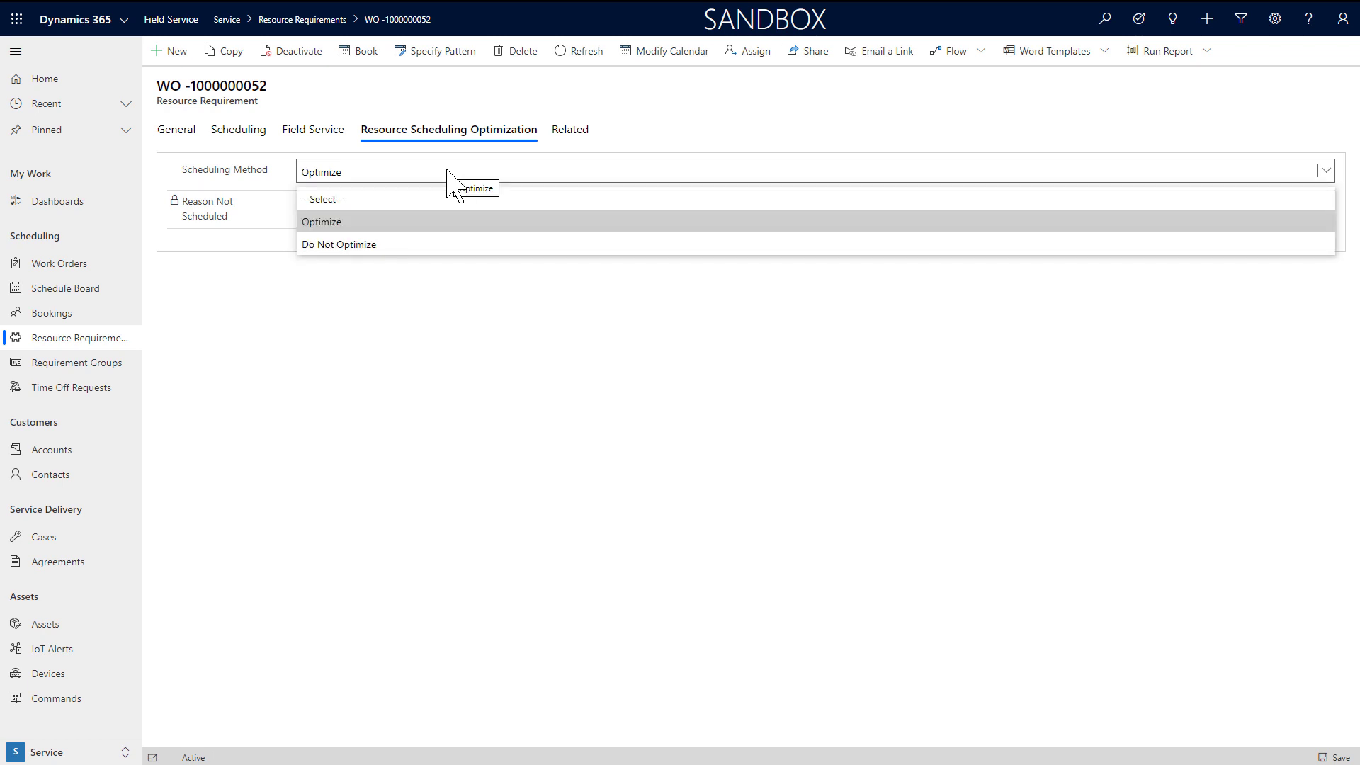
click(433, 307)
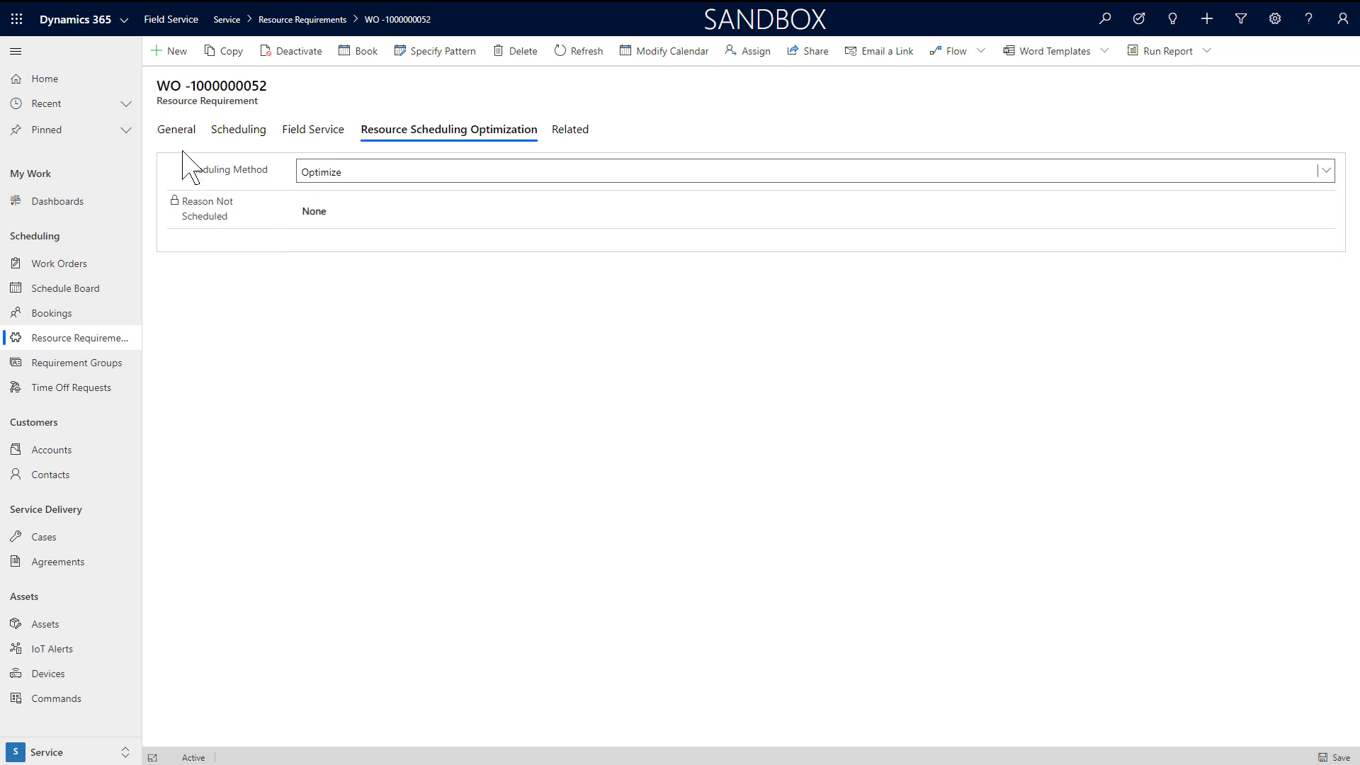
click(177, 130)
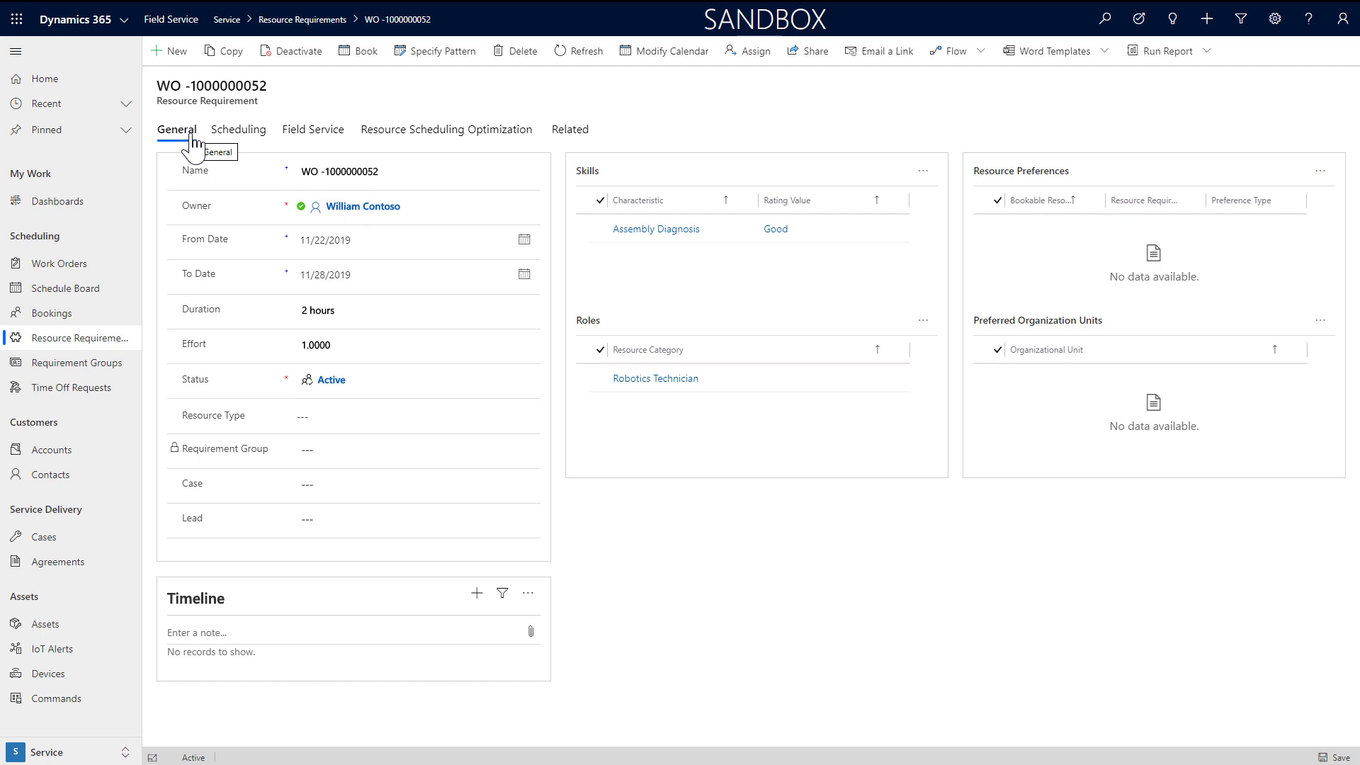
Step: Book the 1.72-mile user resource in the Schedule Assistant for 11/22/2019 at 1:04 PM
click(366, 61)
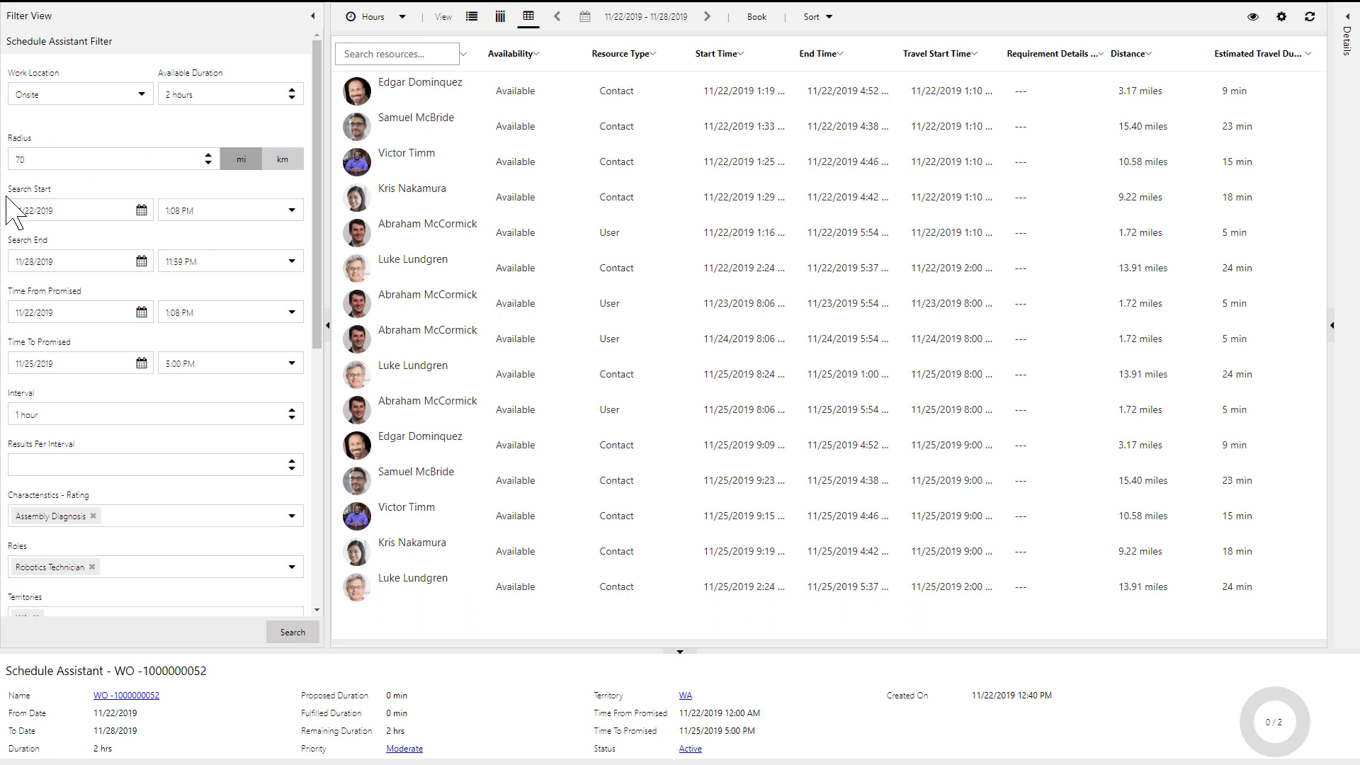
scroll(8, 211, down, 5)
click(457, 237)
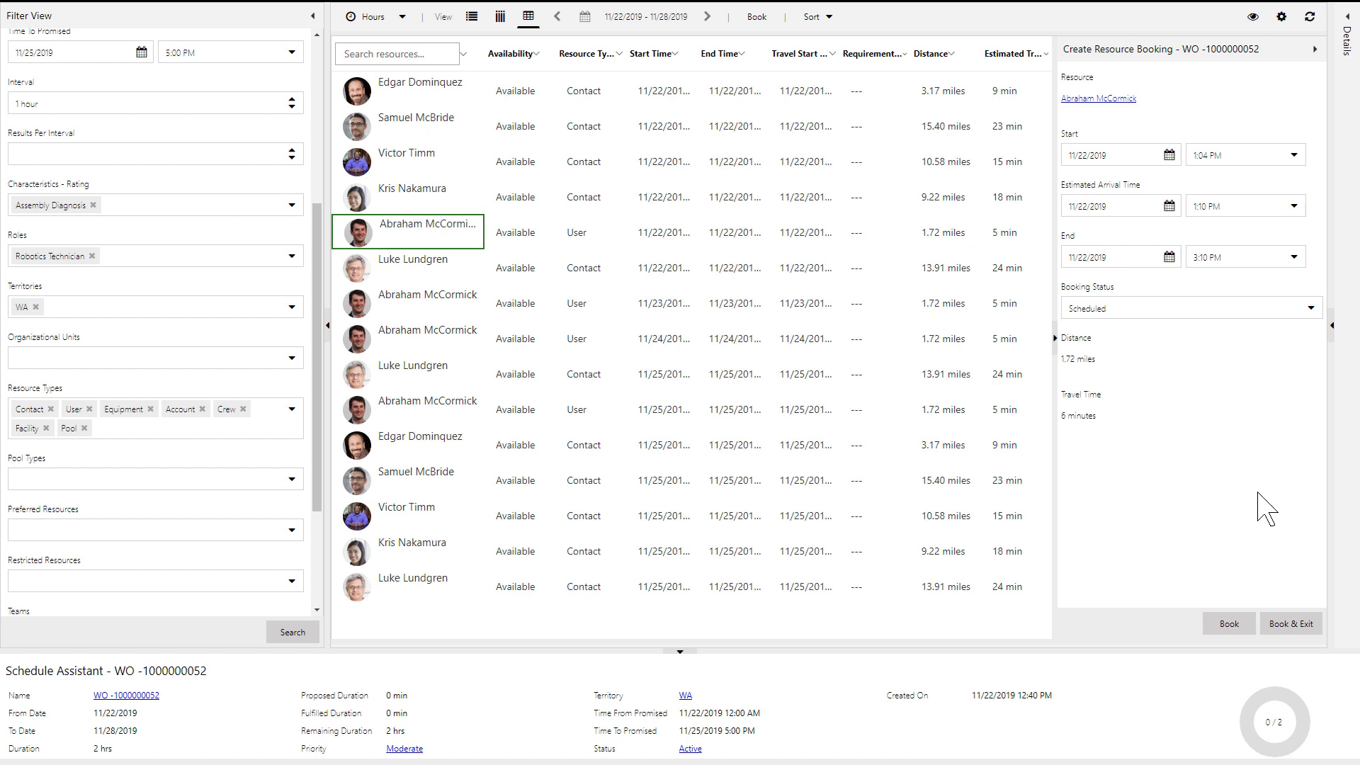
click(1289, 625)
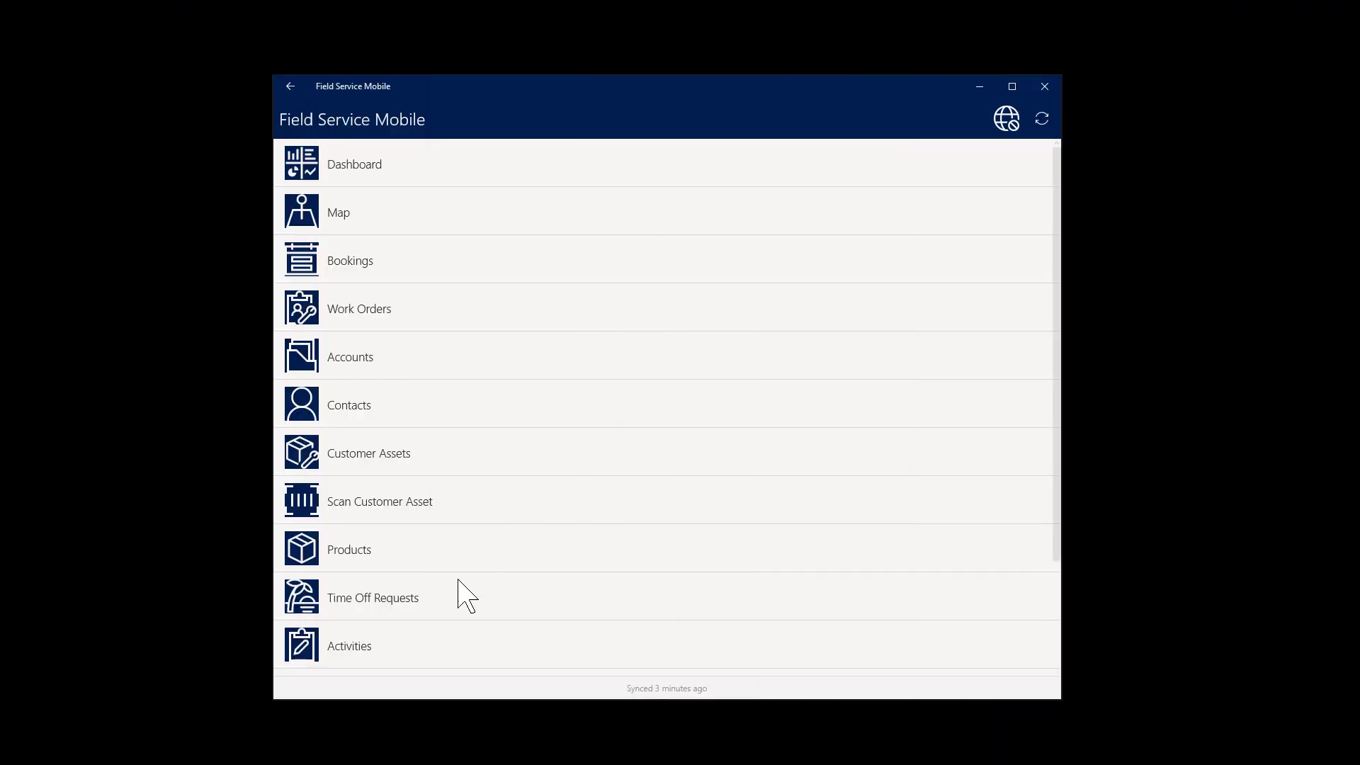
Step: Save and close Settings, sync the app's data, then toggle online mode on and back off
scroll(461, 595, down, 3)
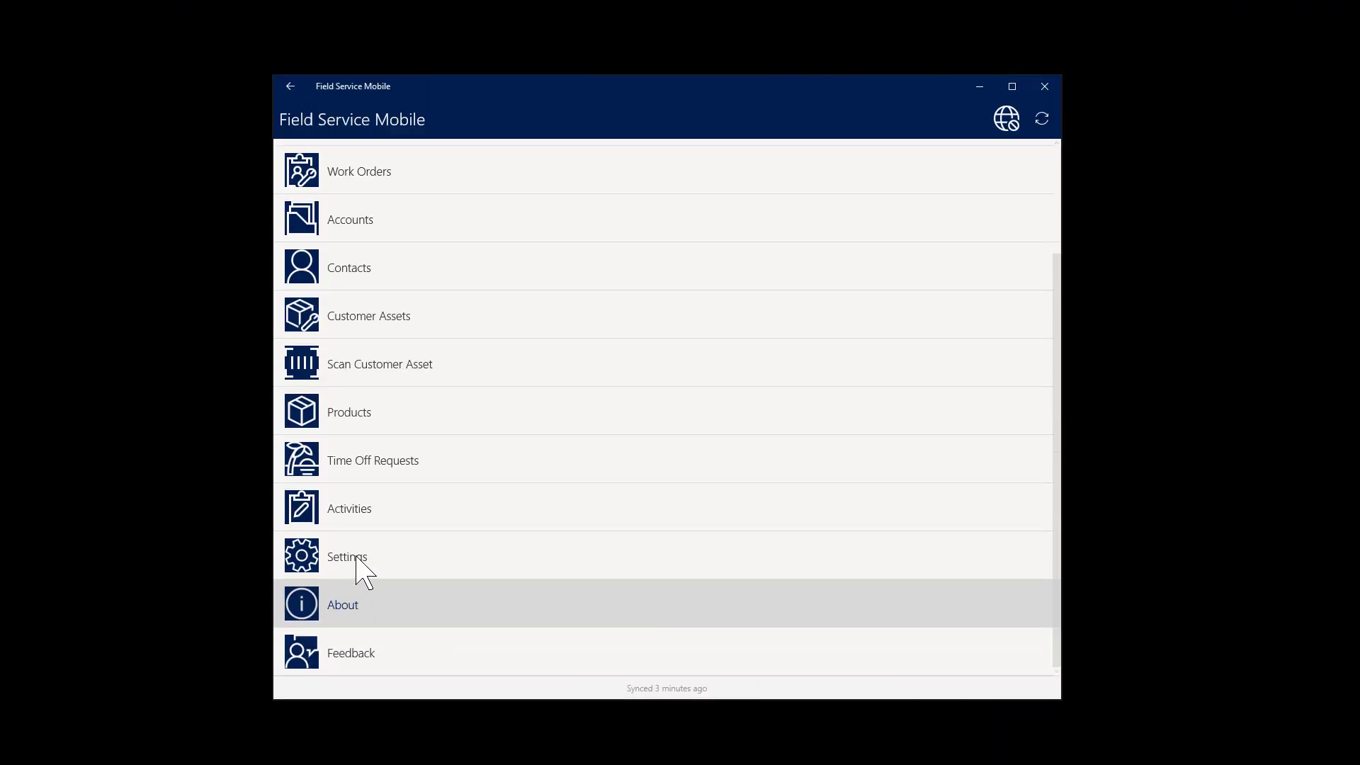
click(358, 559)
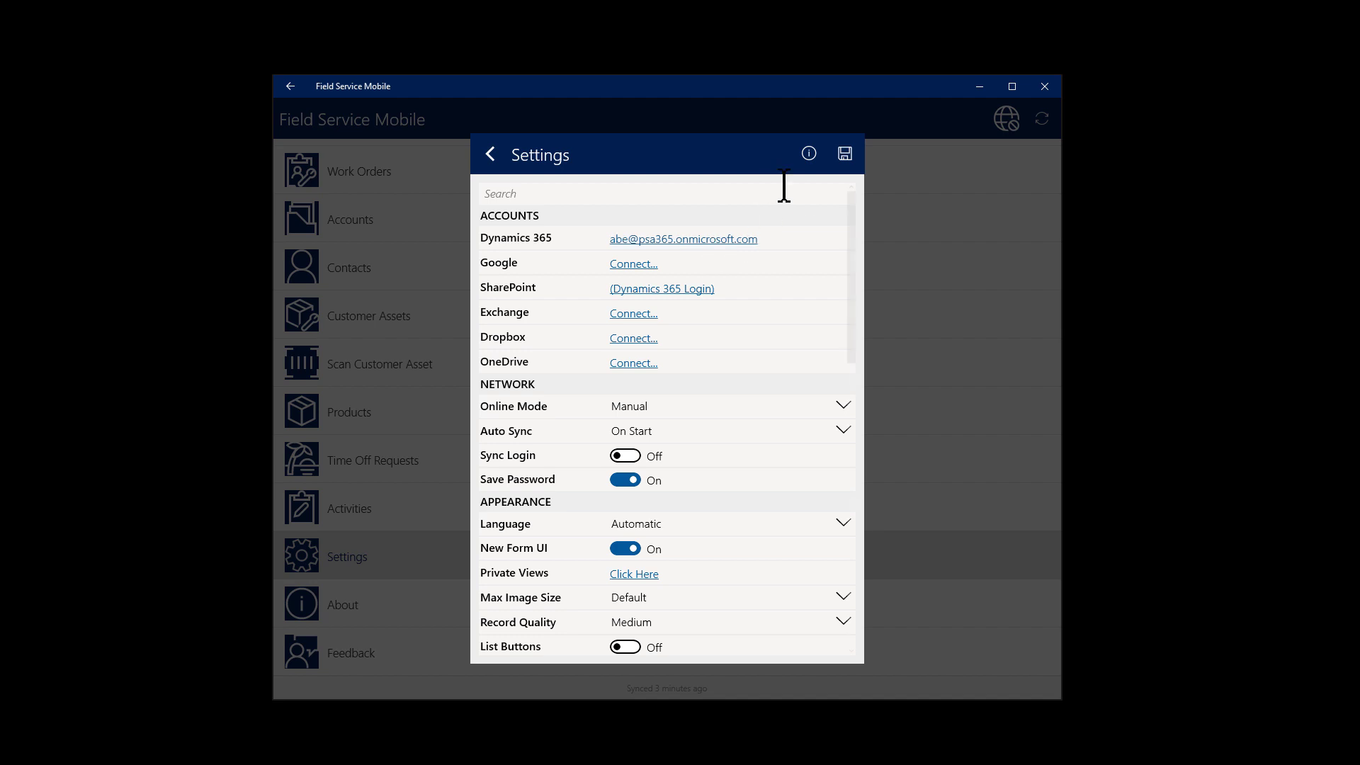
click(845, 154)
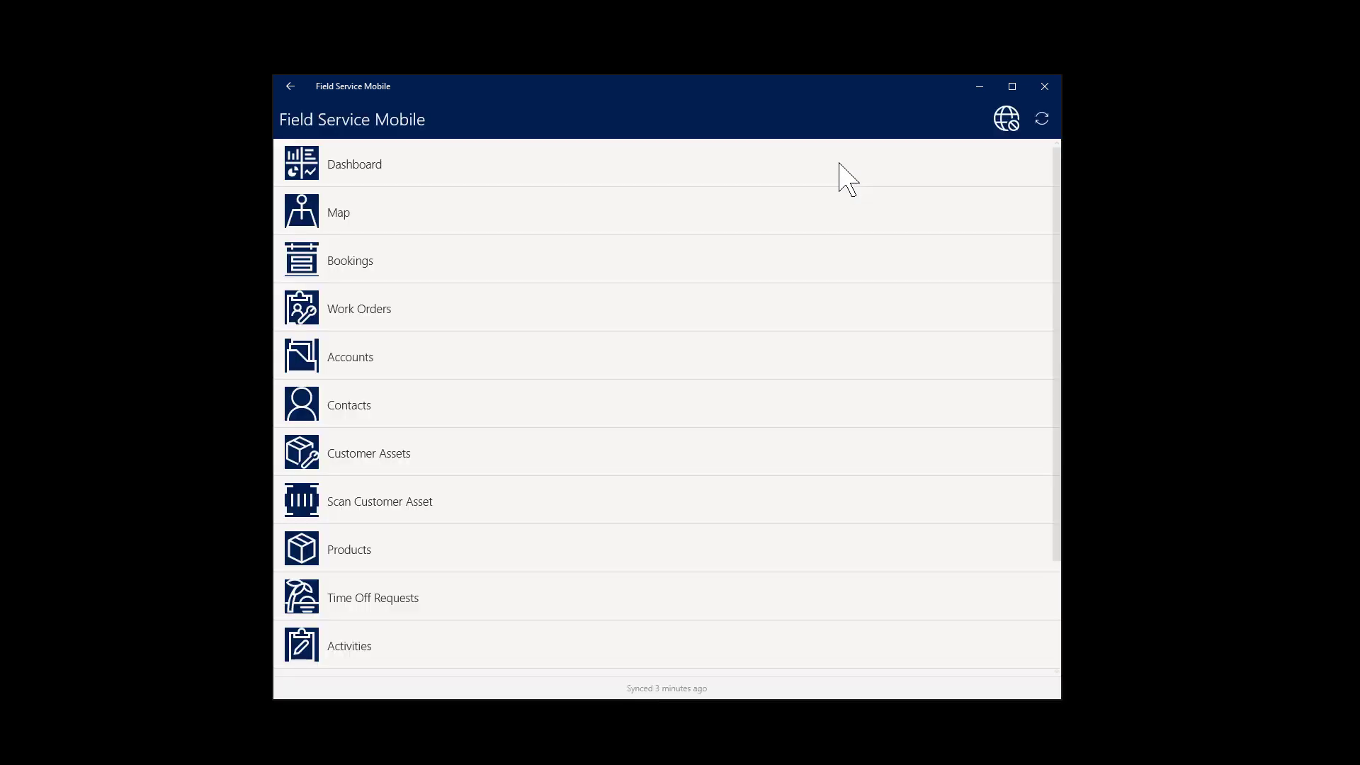
click(1044, 124)
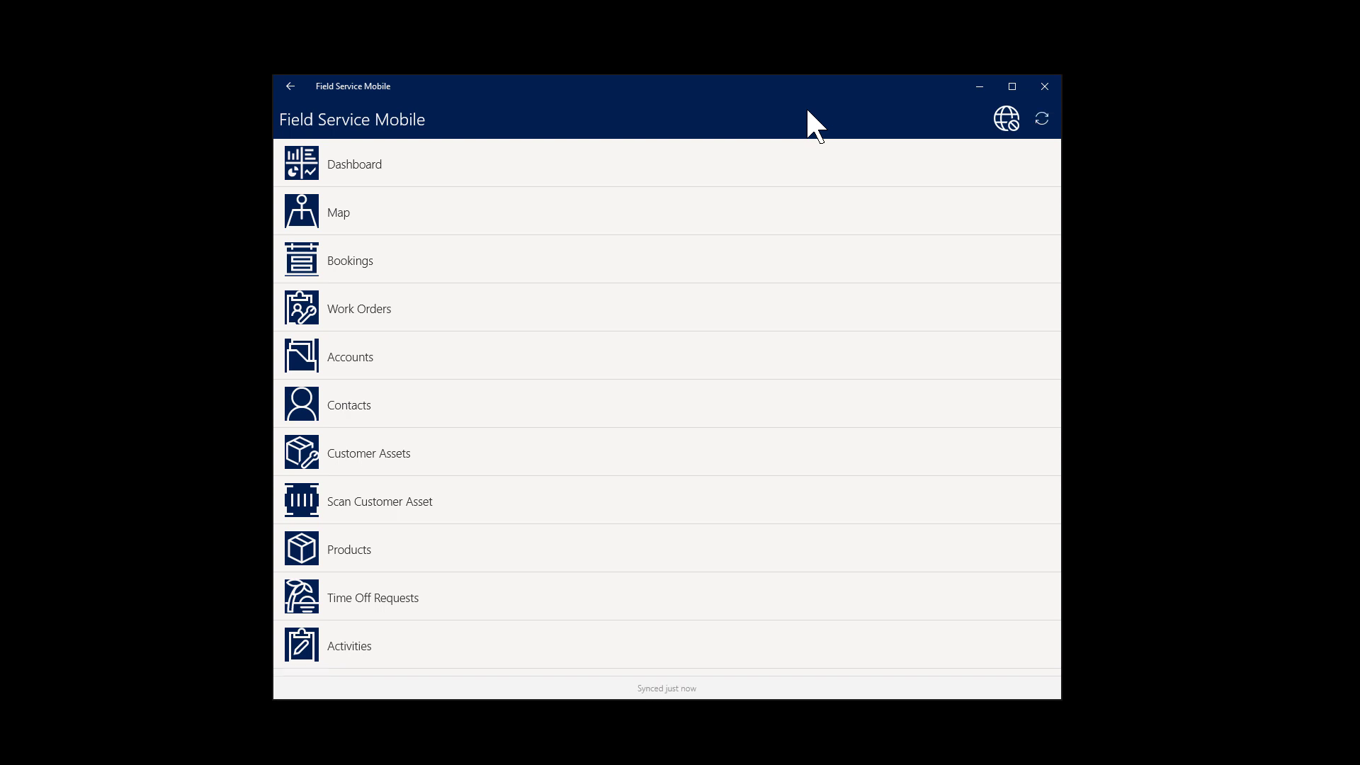
click(1009, 122)
click(1008, 126)
click(374, 260)
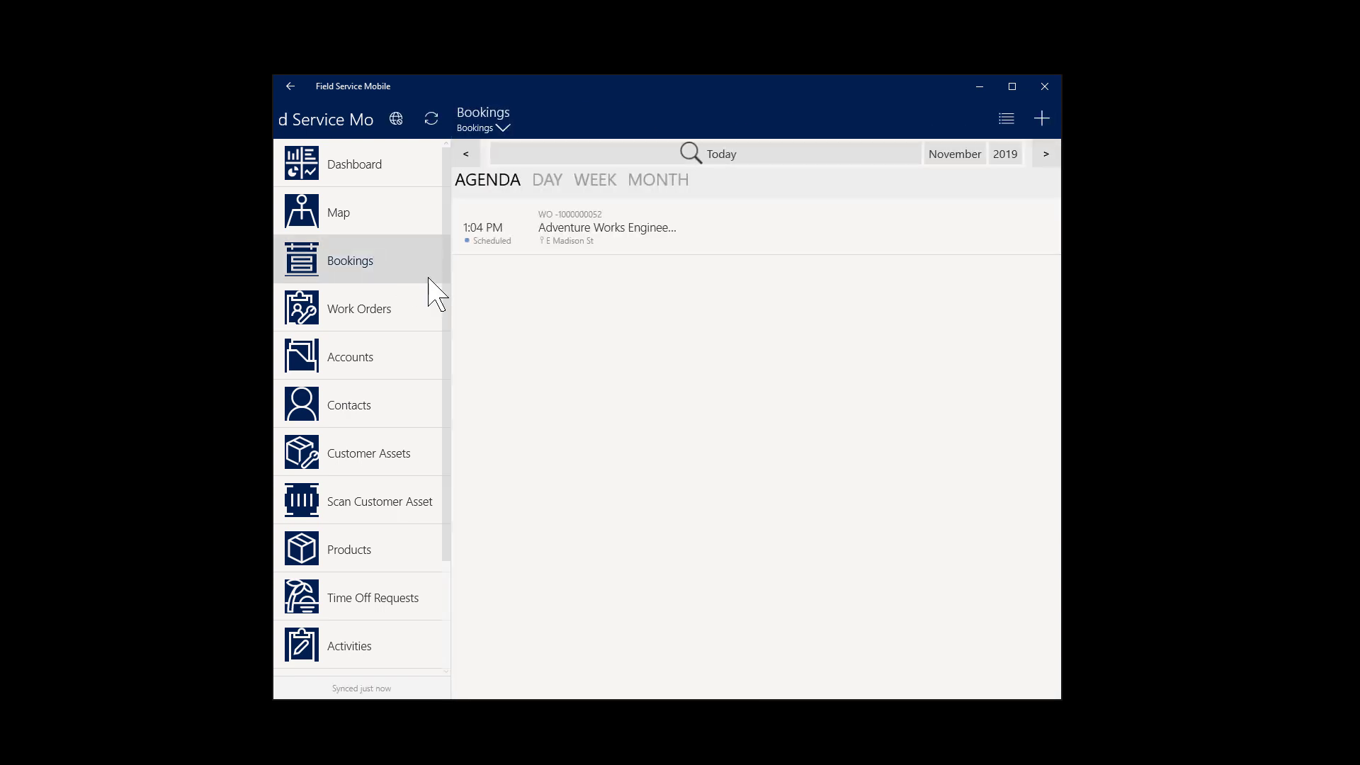
click(699, 242)
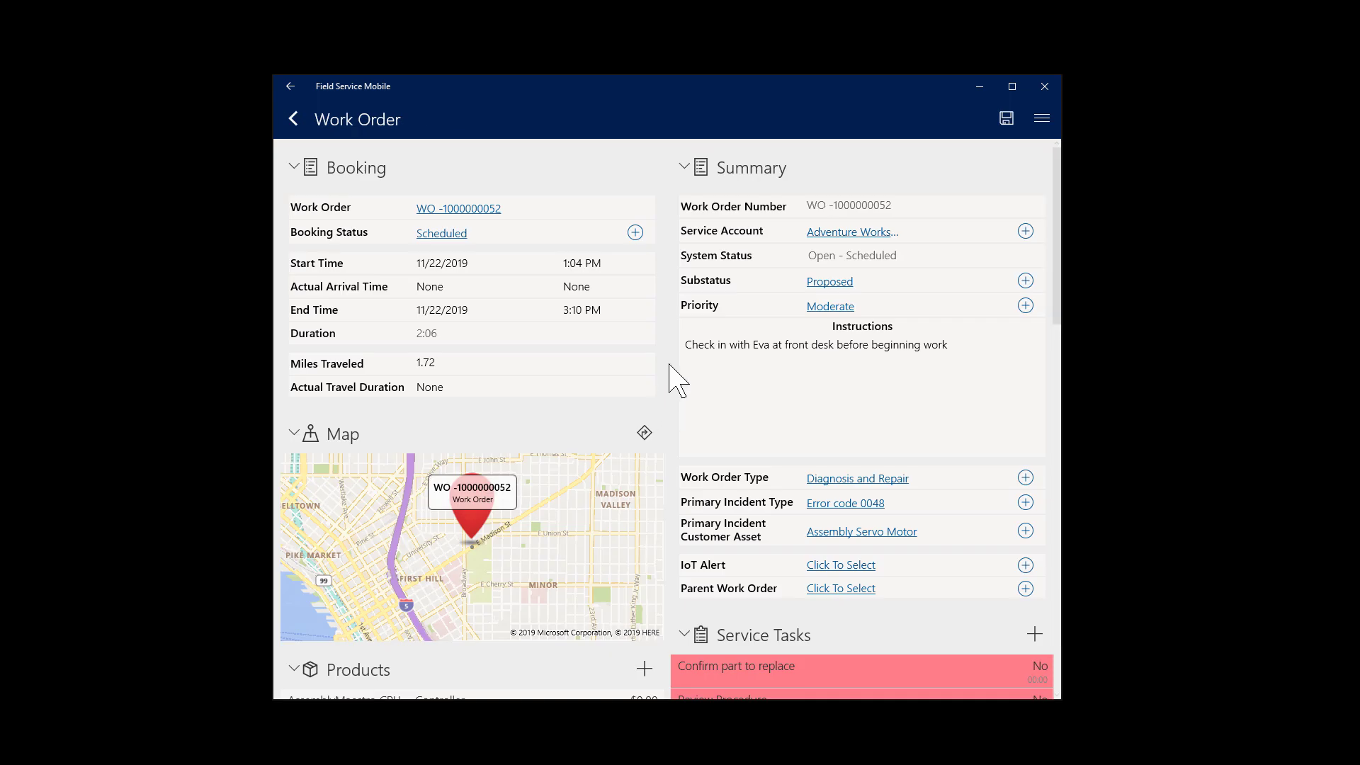
scroll(1057, 496, down, 3)
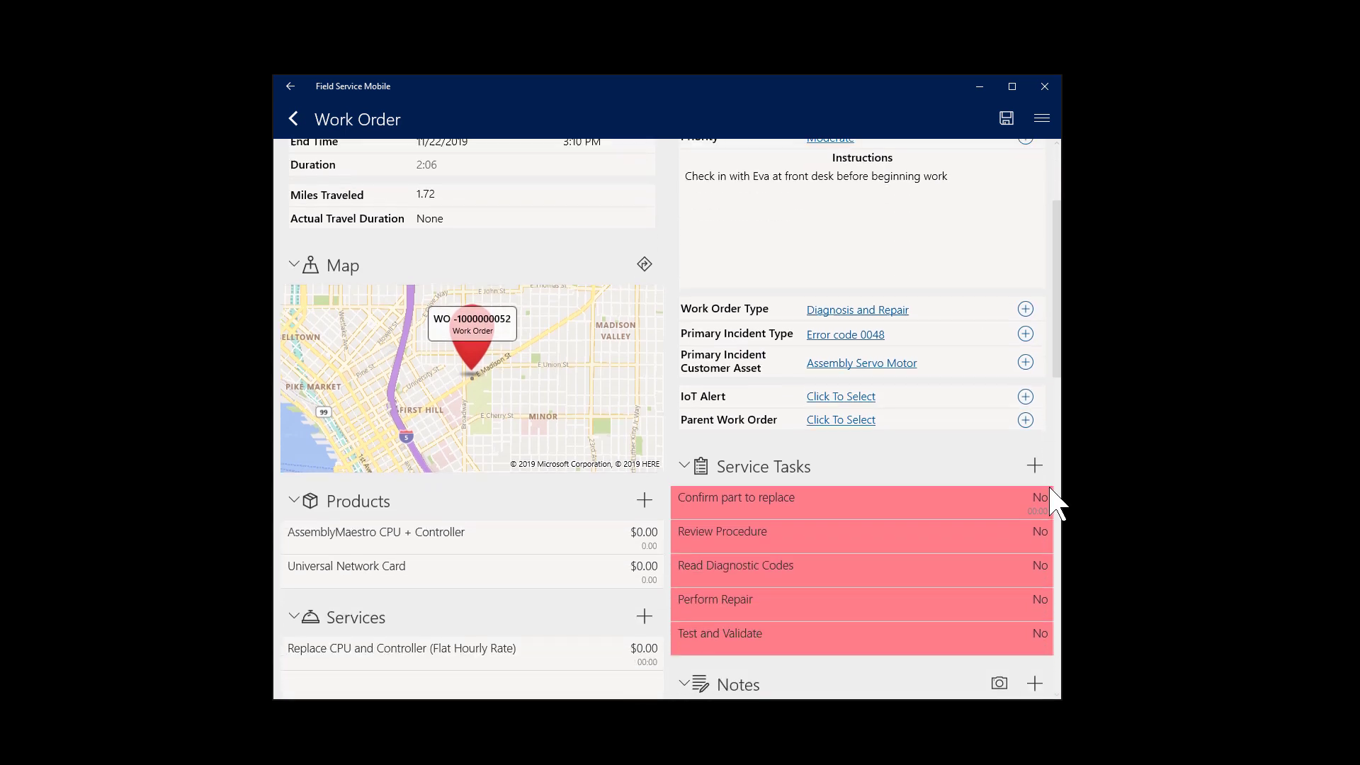
scroll(1049, 446, down, 3)
scroll(674, 492, down, 5)
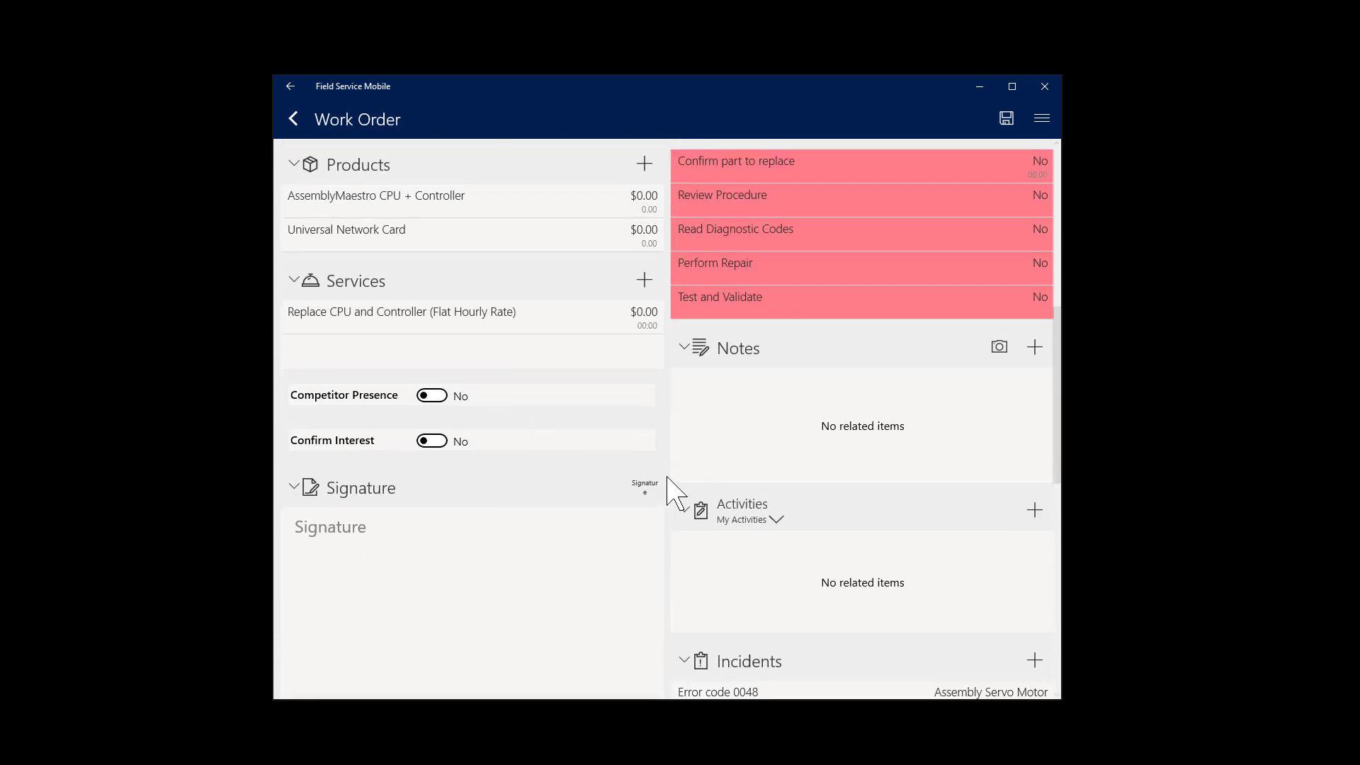